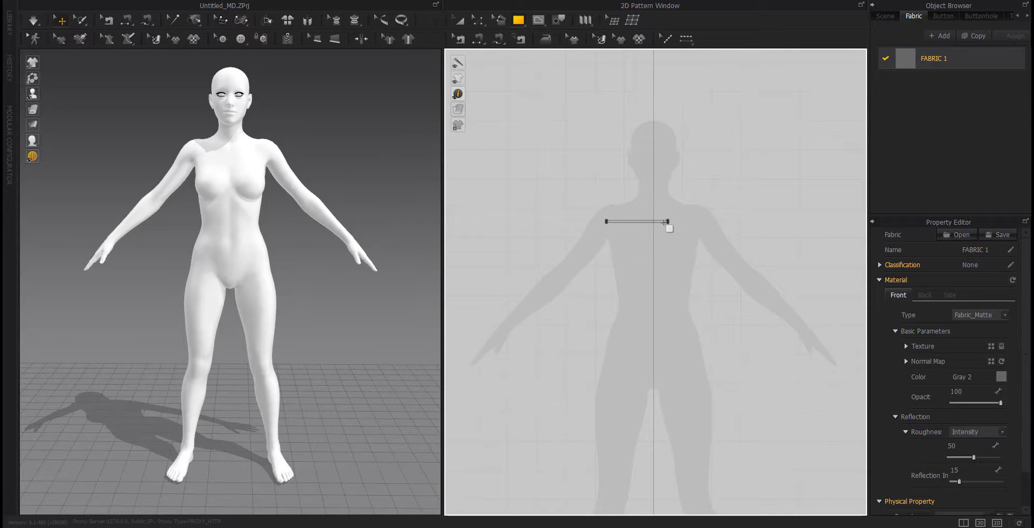
Draw a rectangle pattern about 316 by 153.5 mm across the chest and split its top and bottom edges at their midpoints.
left_click_drag(666, 222, 698, 264)
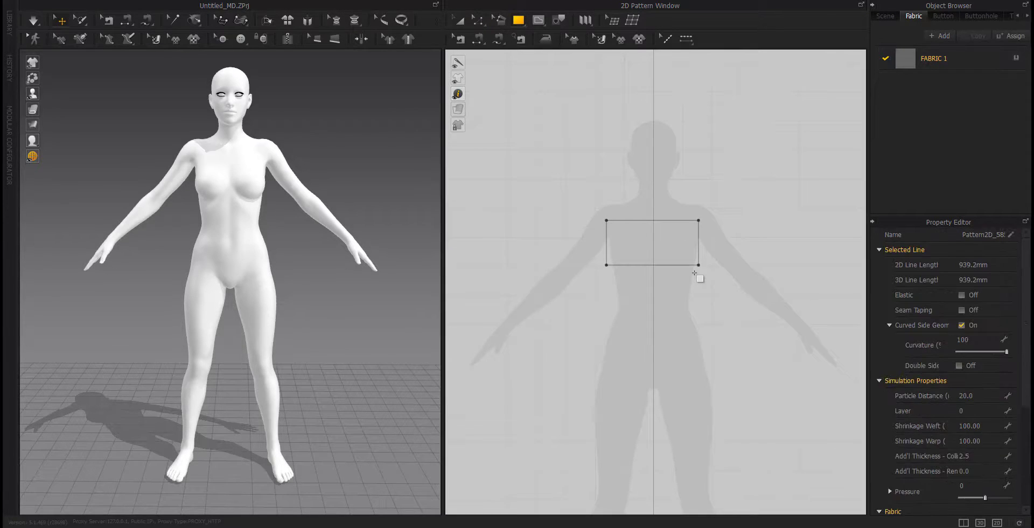
key("x")
left_click(653, 220)
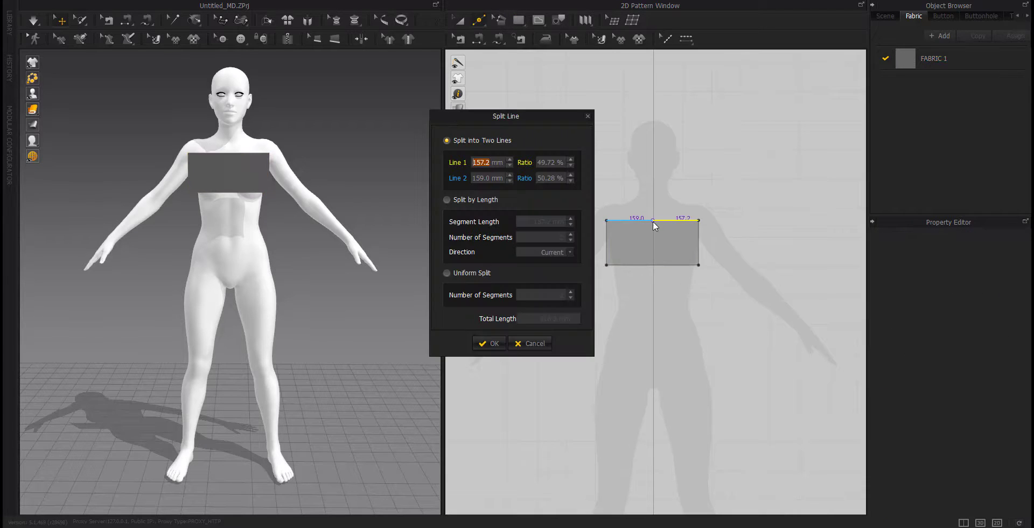
left_click(490, 344)
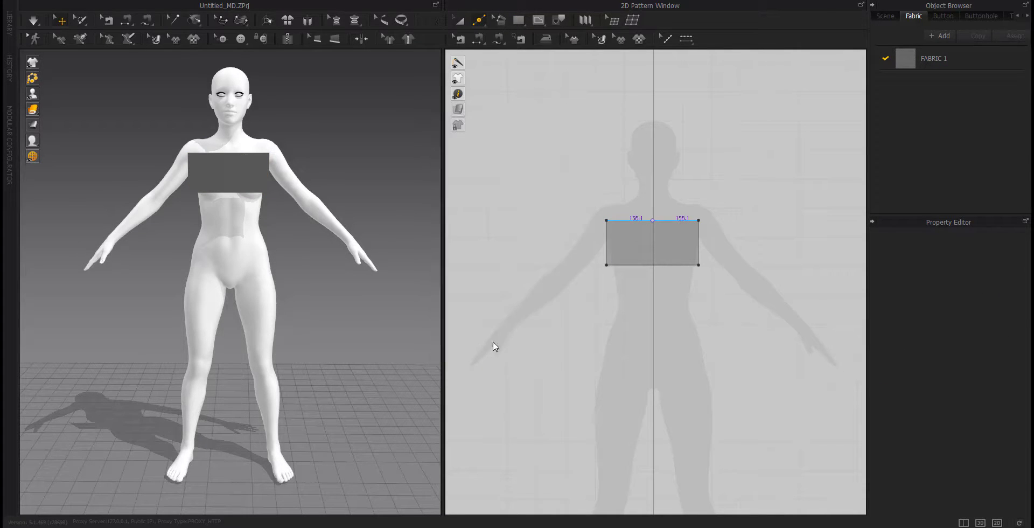
left_click(651, 266)
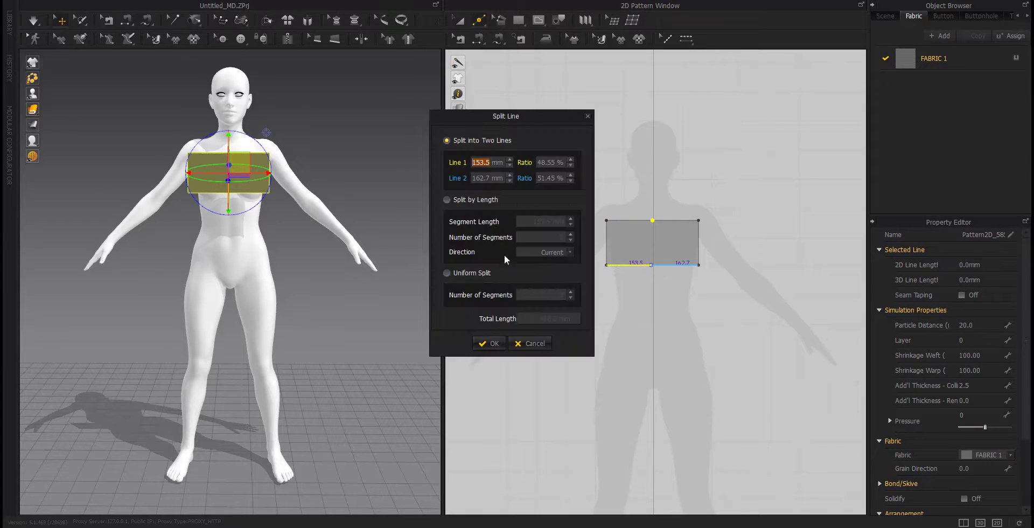
left_click(447, 273)
left_click(488, 343)
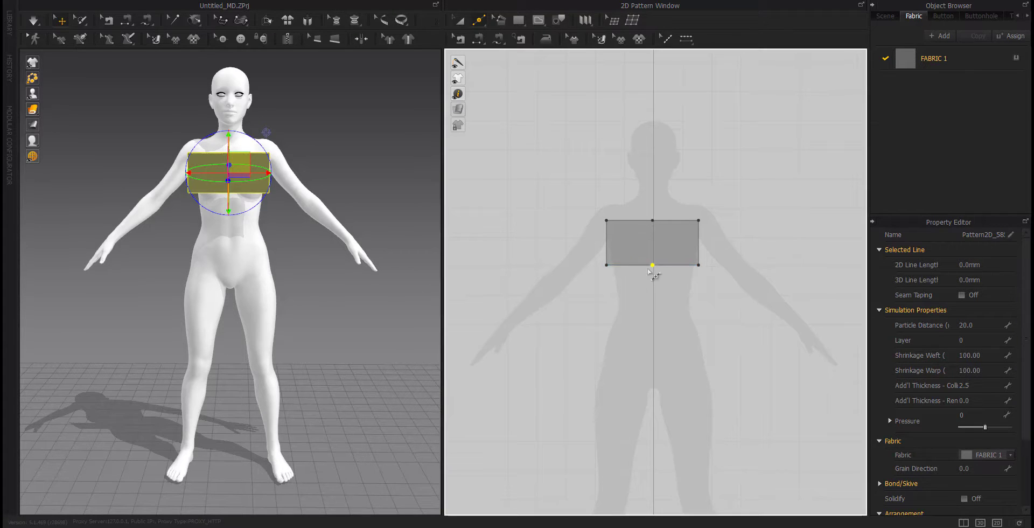
Lower the top edge's midpoint by about 50 mm to form a V-shaped neckline.
left_click(653, 227)
scroll(652, 221, "up", 7)
scroll(654, 226, "down", 3)
left_click_drag(656, 224, 655, 254)
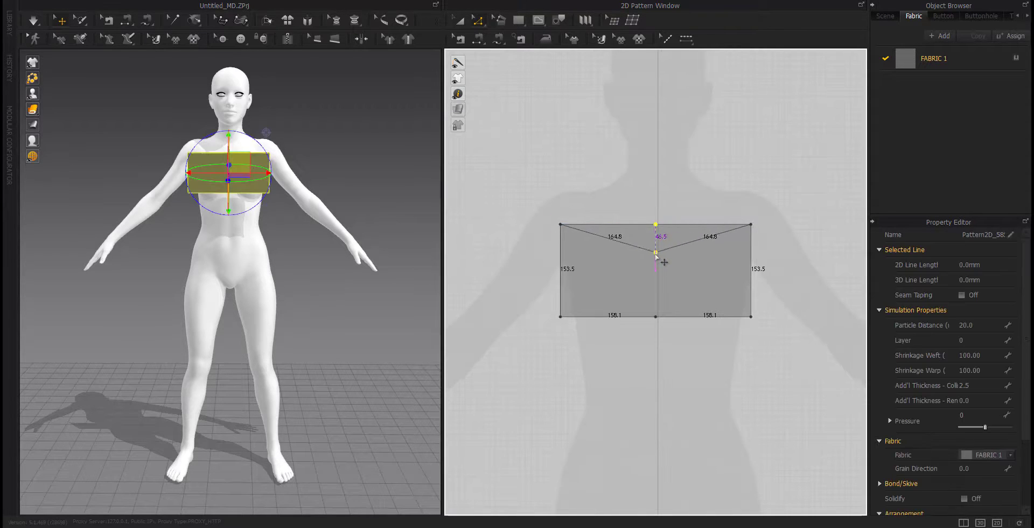
right_click(655, 254)
key("Return")
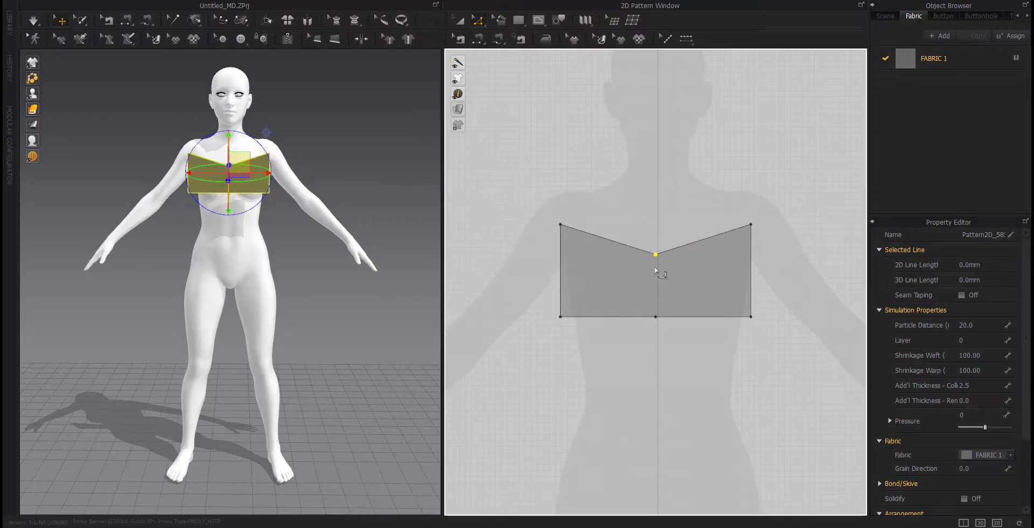
Move the pattern's upper left corner about 25 mm inward and raise it above the original top edge.
mouse_move(561, 225)
left_mouse_down()
mouse_move(578, 211)
mouse_move(579, 228)
left_mouse_up()
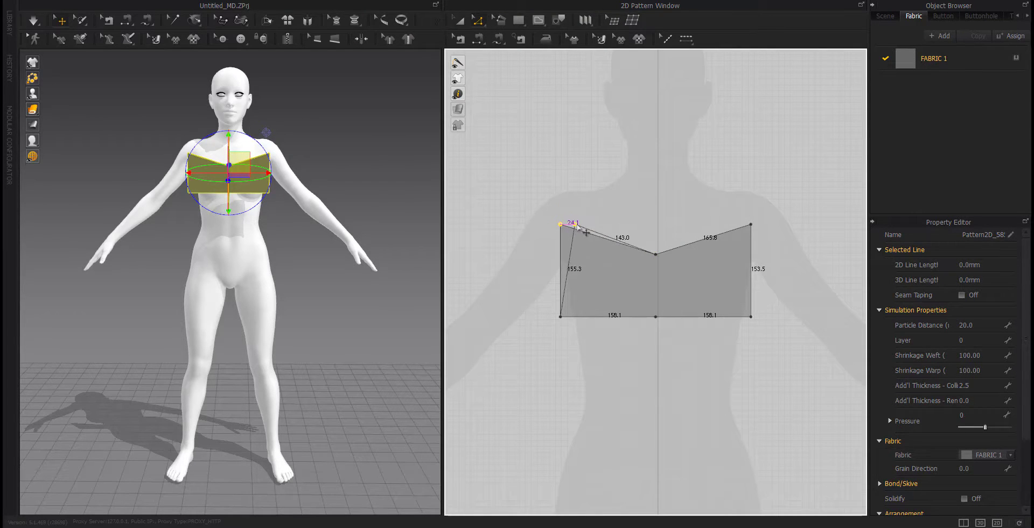
right_click(579, 228)
key("Return")
left_click_drag(575, 225, 576, 209)
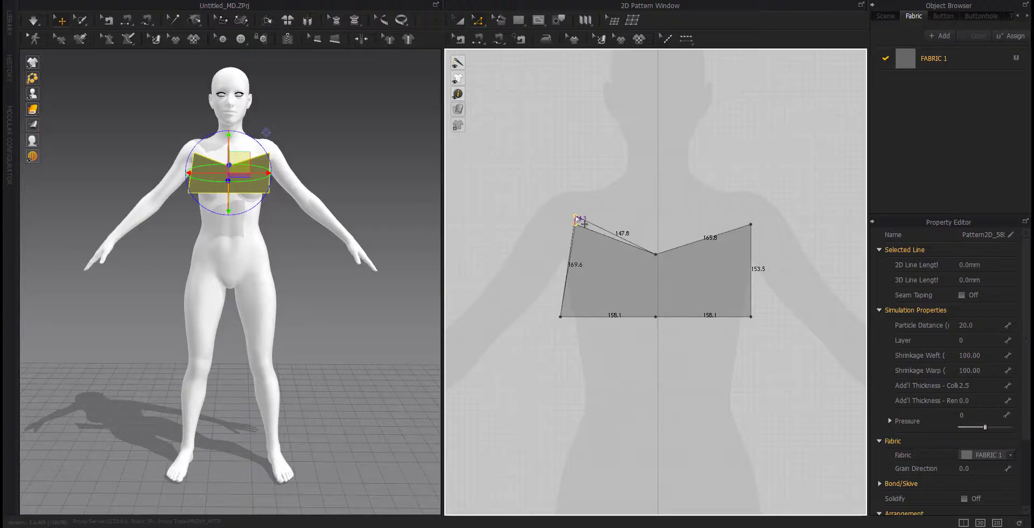
right_click(575, 208)
type("2")
key("Return")
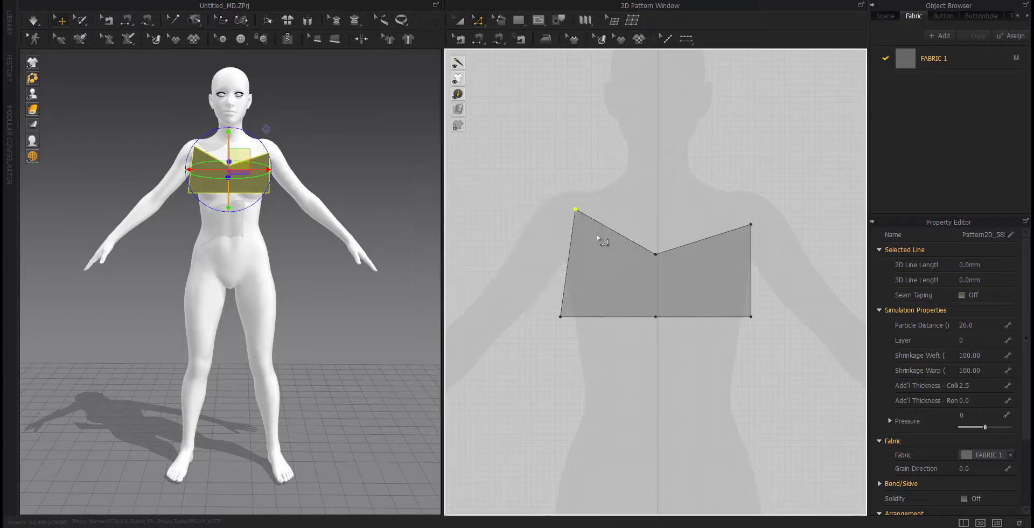
Move the pattern's upper right corner inward and about 25 mm up, level with the opposite corner.
mouse_move(750, 224)
left_mouse_down()
mouse_move(740, 230)
mouse_move(743, 214)
left_mouse_up()
right_click(741, 230)
key("Return")
right_click(741, 214)
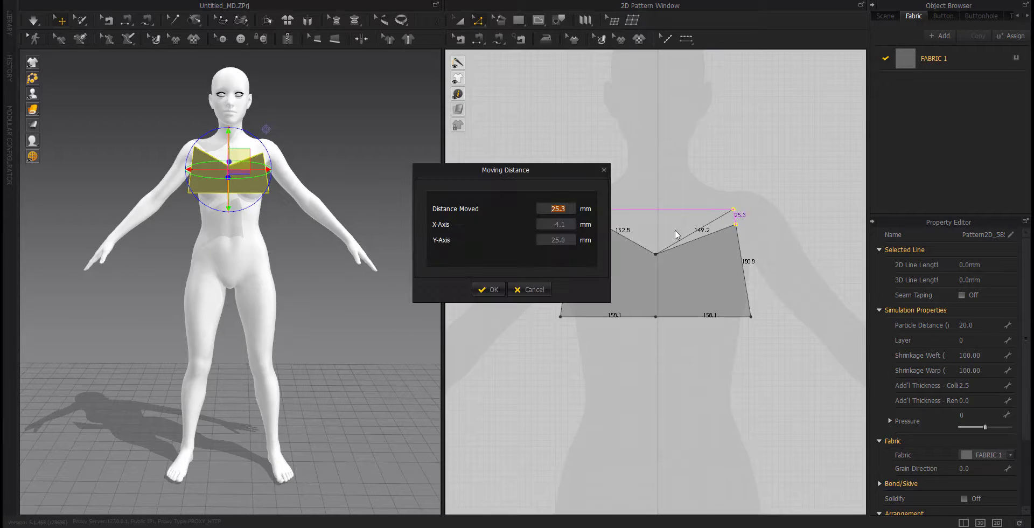
left_click(527, 293)
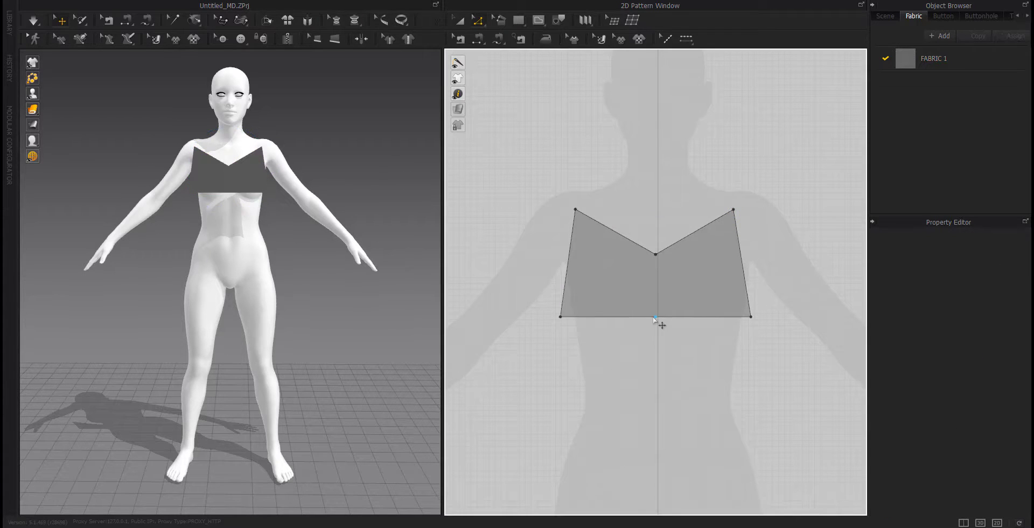
Raise the bottom edge's midpoint straight up by about 50 mm.
left_click_drag(654, 319, 657, 295)
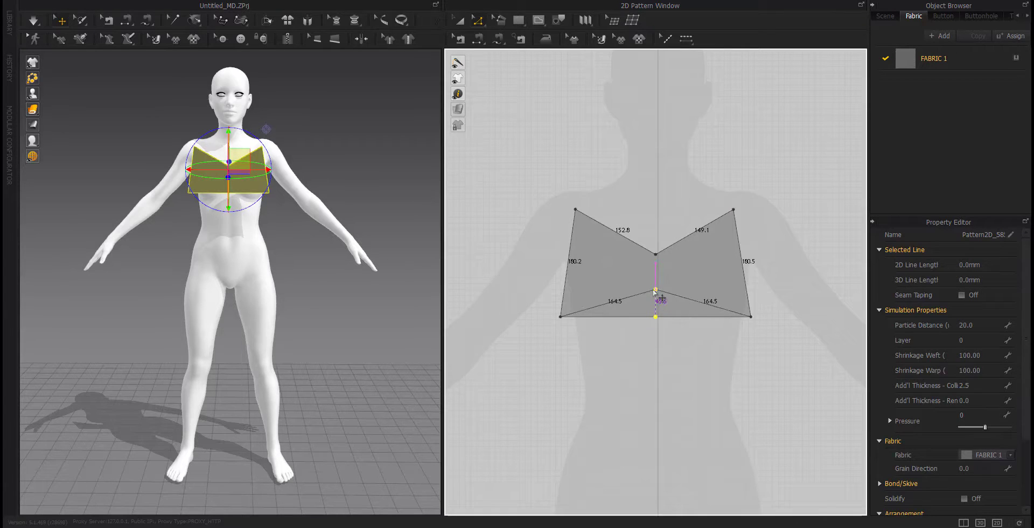
right_click(658, 296)
key("Return")
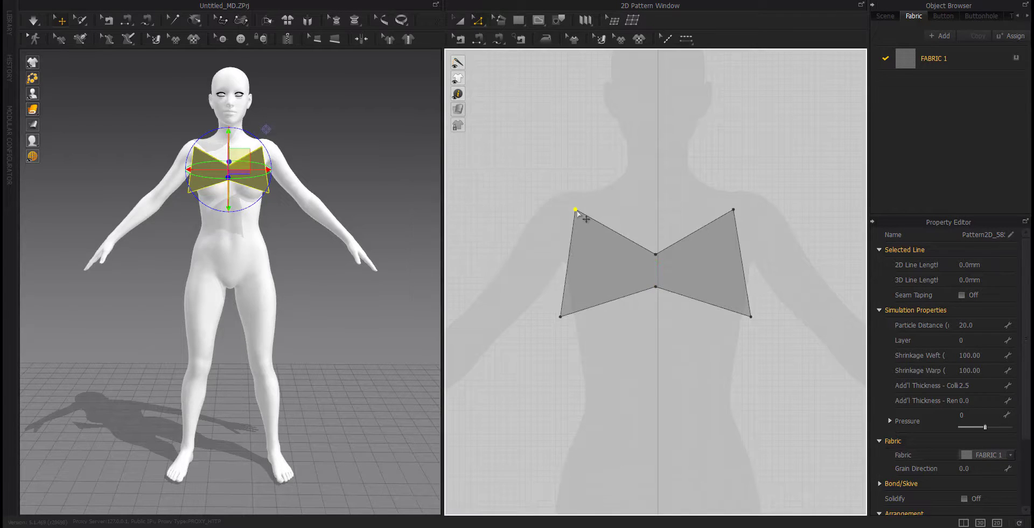
Try converting both upper corners of the pattern to curve points, and undo the conversions.
right_click(576, 210)
left_click(614, 265)
right_click(733, 210)
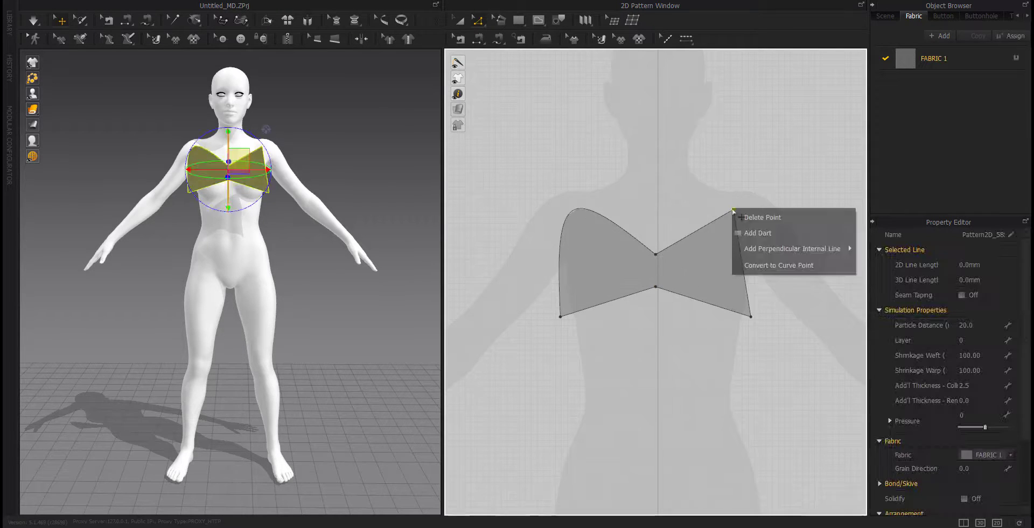
left_click(762, 265)
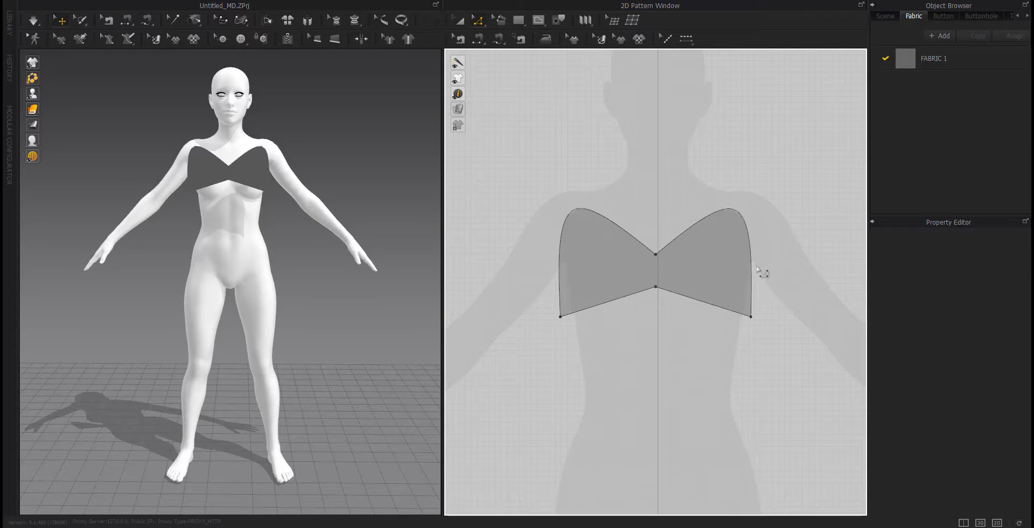
key("ctrl+z")
key("ctrl+z")
Convert the pattern's upper right and upper left corners to curve points to round both peaks.
scroll(692, 252, "up", 3)
scroll(692, 251, "down", 2)
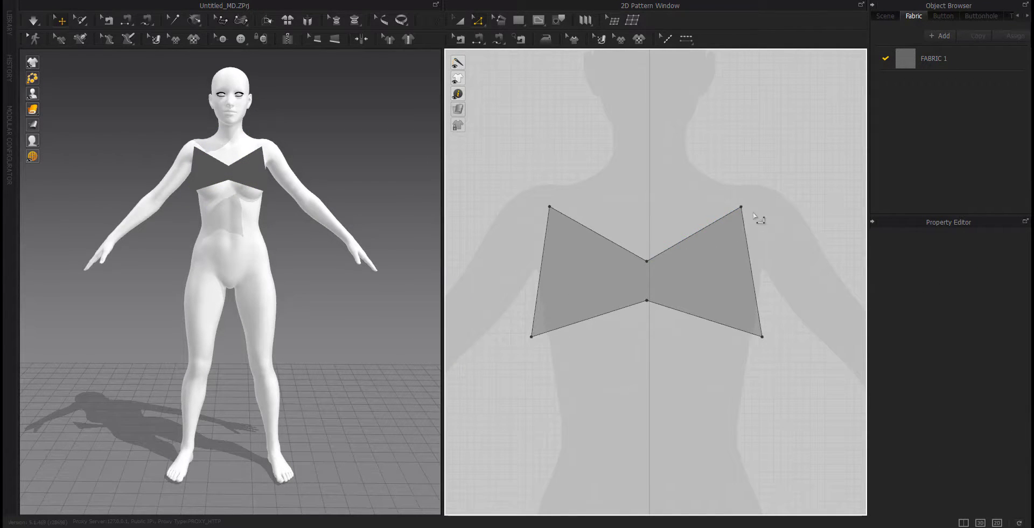
scroll(754, 215, "up", 5)
right_click_drag(738, 221, 711, 227)
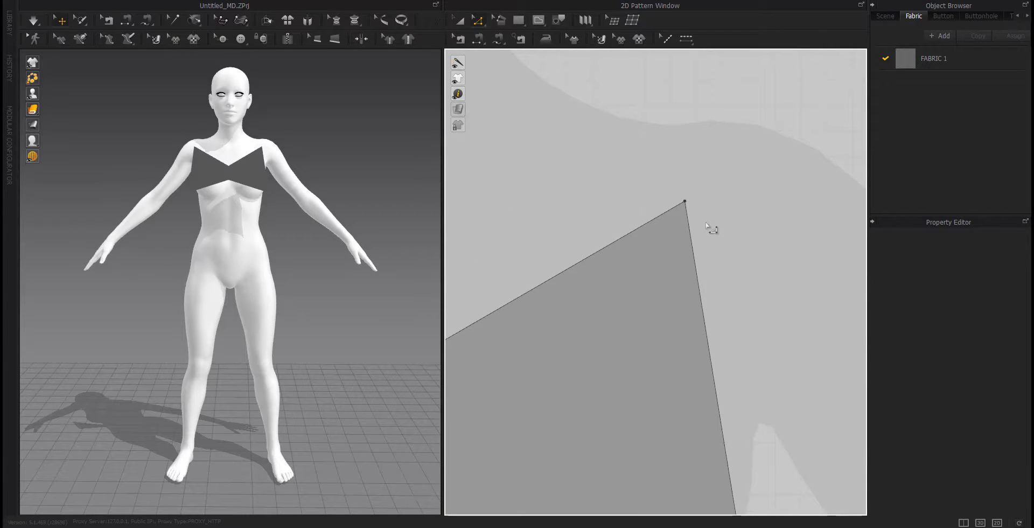
right_click(685, 203)
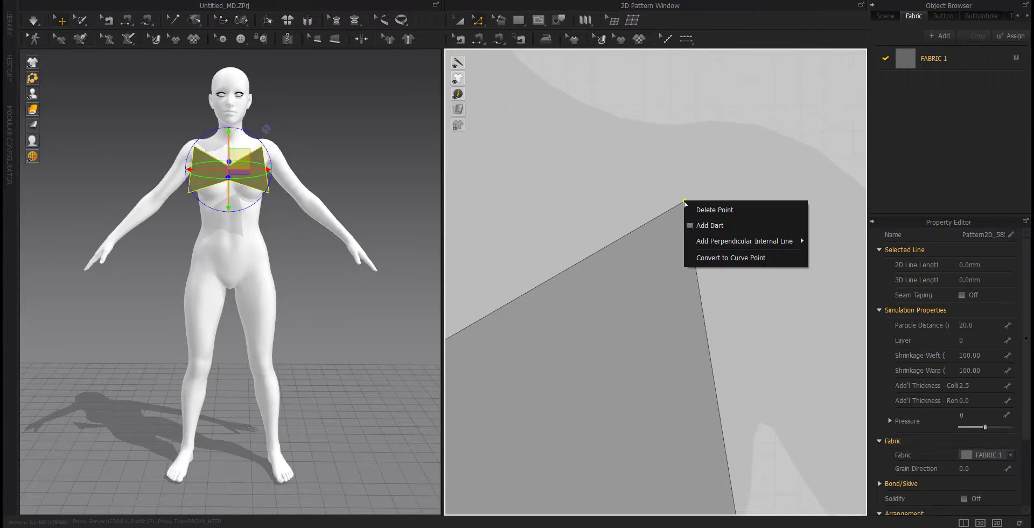
left_click(725, 258)
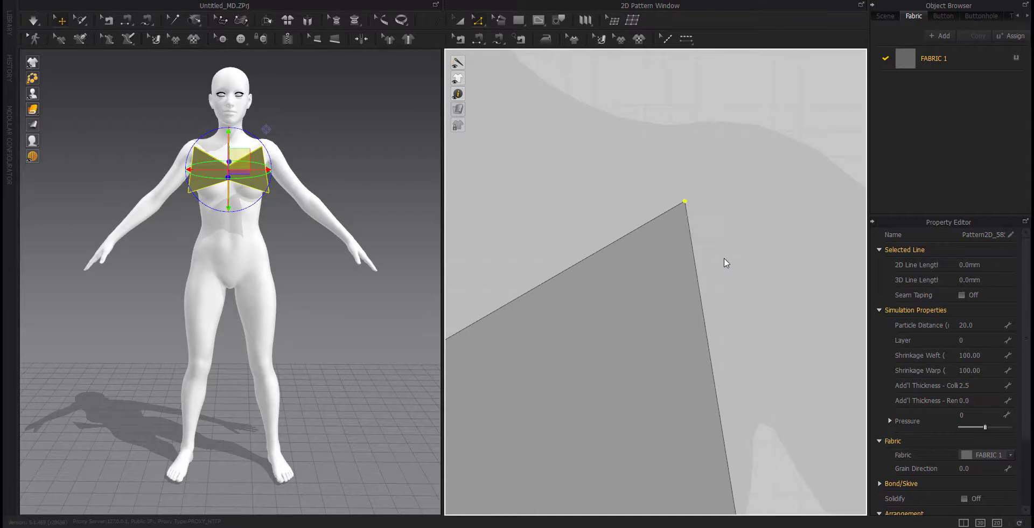
left_click(725, 260)
scroll(598, 277, "down", 5)
middle_click_drag(597, 278, 608, 282)
right_click(573, 254)
left_click(606, 308)
scroll(606, 287, "up", 5)
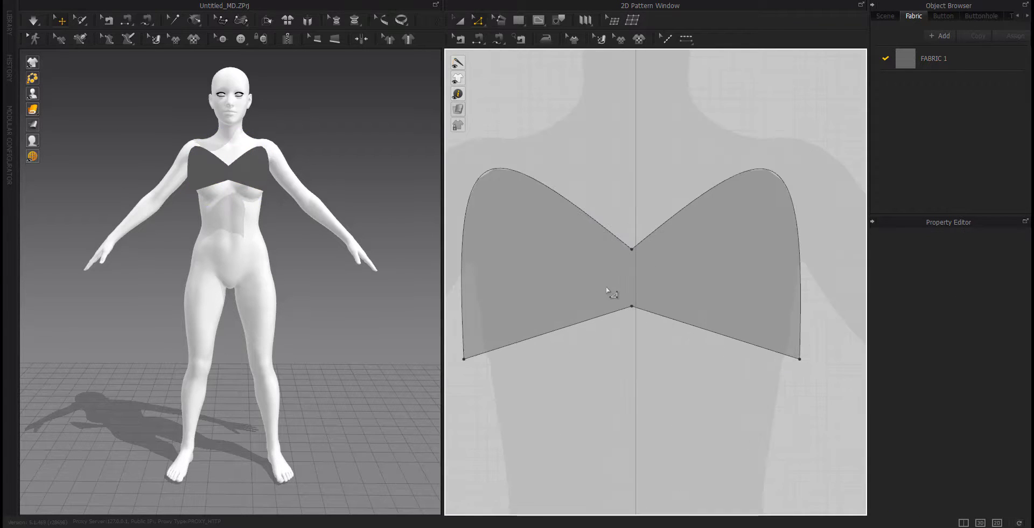
Draw a slanted internal line 10 mm long just below the pattern's right rounded peak.
scroll(627, 325, "down", 3)
scroll(669, 231, "down", 3)
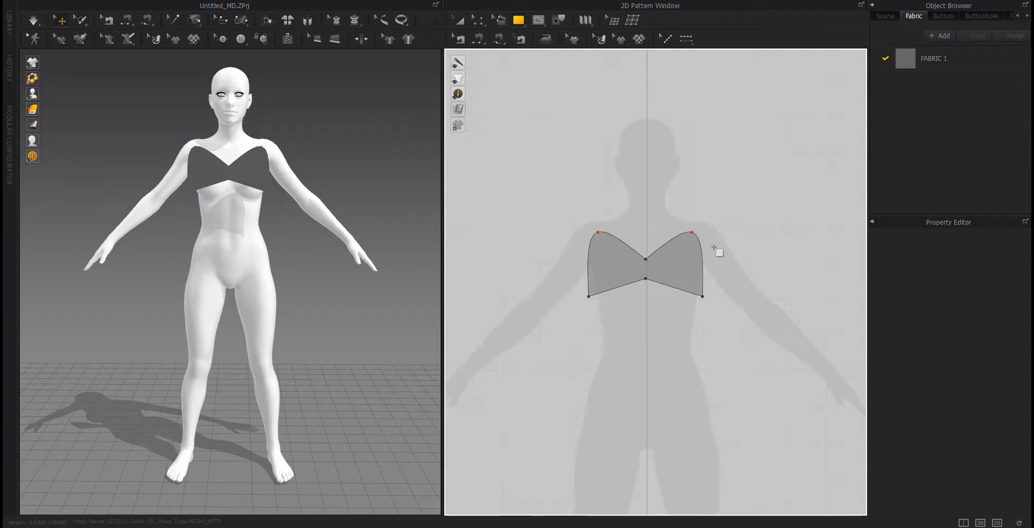
left_click(537, 20)
scroll(708, 245, "up", 8)
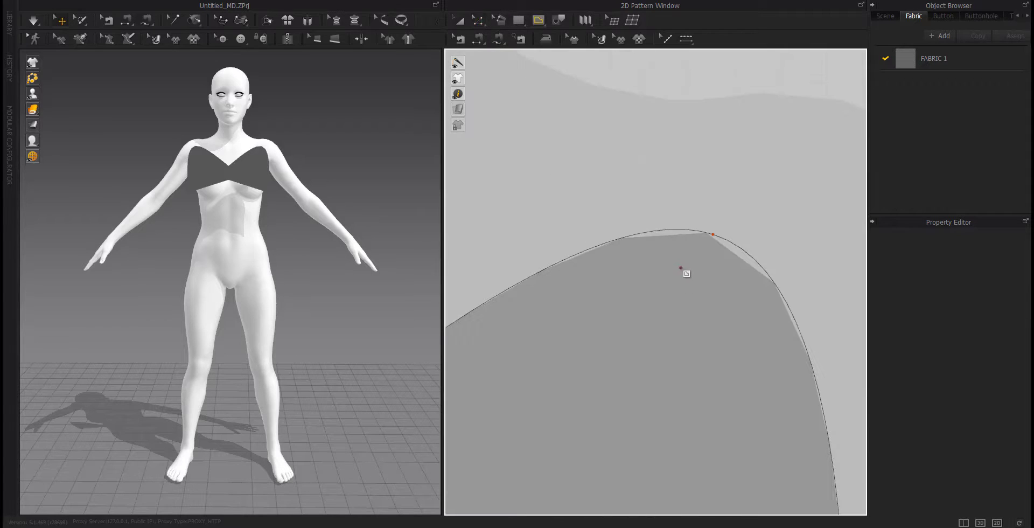
right_click(731, 267)
key("Return")
right_click(716, 262)
type("10")
key("Return")
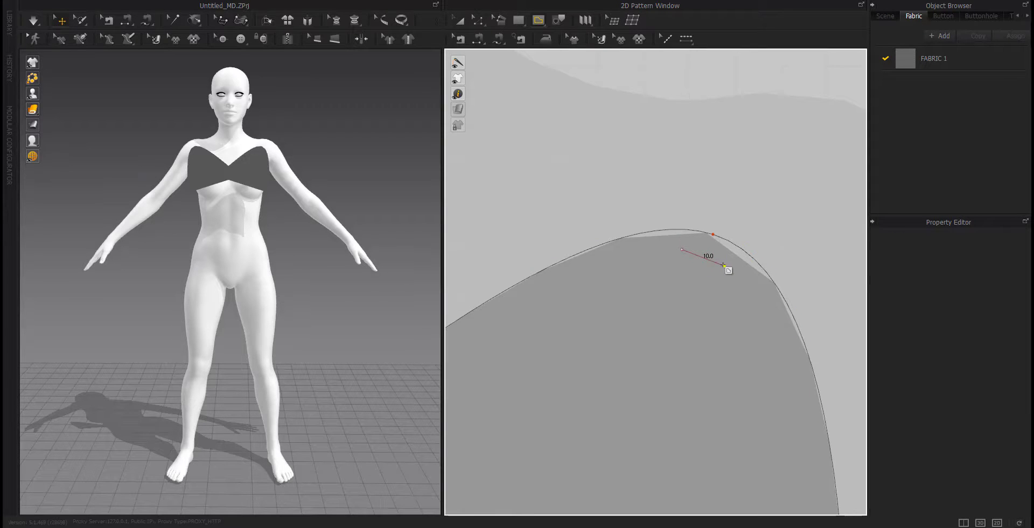
key("Return")
Copy the 10 mm internal line and mirror-paste it level with the original under the left rounded peak.
scroll(668, 284, "up", 7)
middle_click_drag(605, 312, 678, 325)
scroll(762, 292, "up", 6)
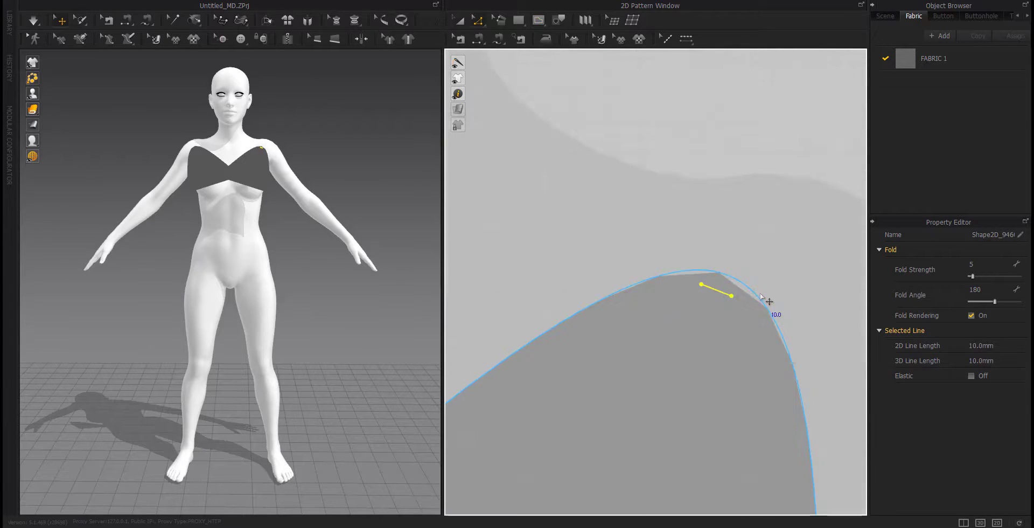
right_click(717, 291)
left_click(731, 26)
right_click(719, 292)
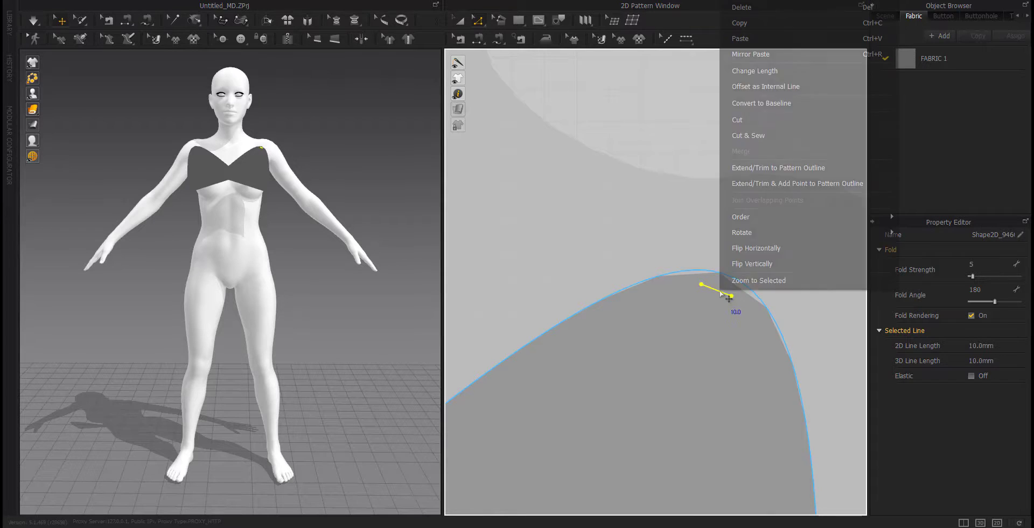
left_click(750, 53)
scroll(538, 334, "down", 6)
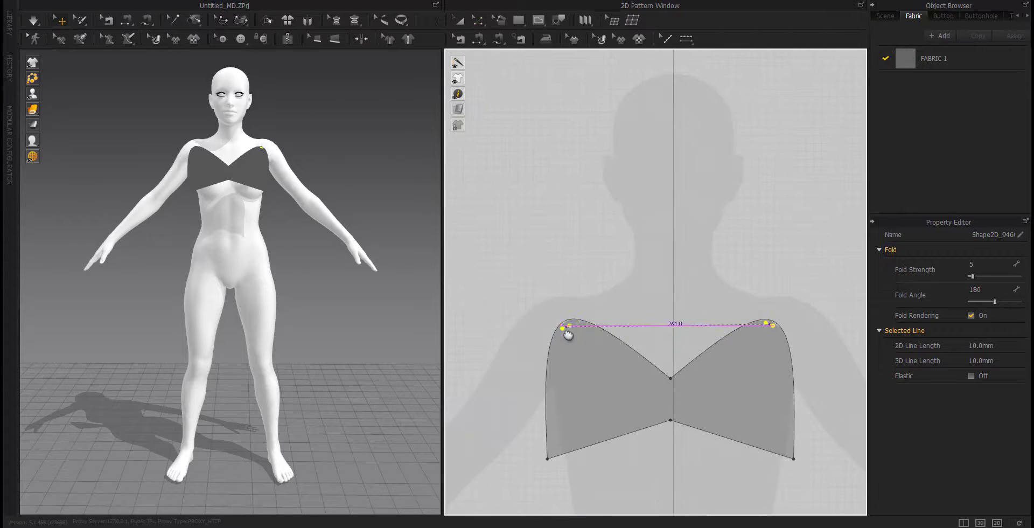
scroll(563, 319, "up", 6)
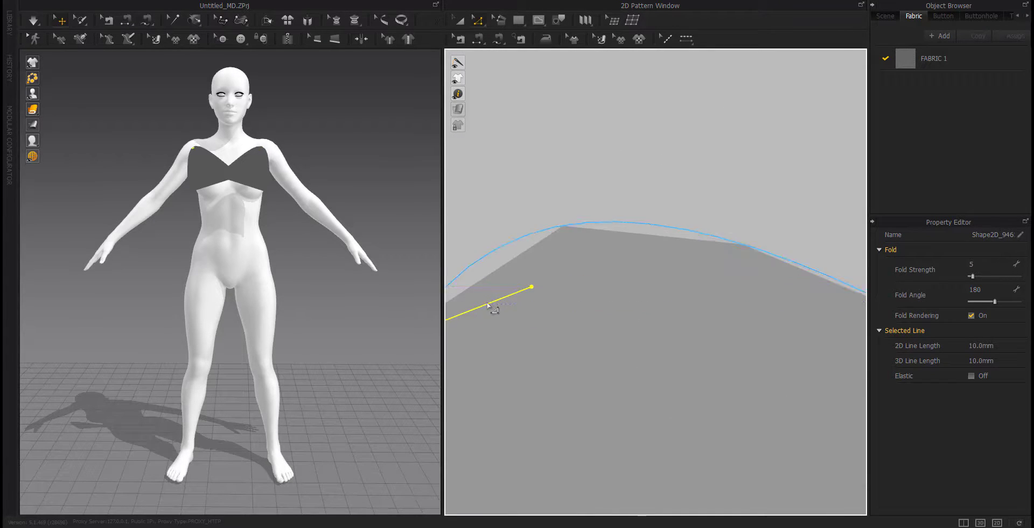
left_click(492, 307)
Reposition the left and right internal lines so each sits closer beneath its curved peak.
scroll(686, 368, "down", 6)
scroll(547, 392, "down", 3)
scroll(623, 427, "up", 8)
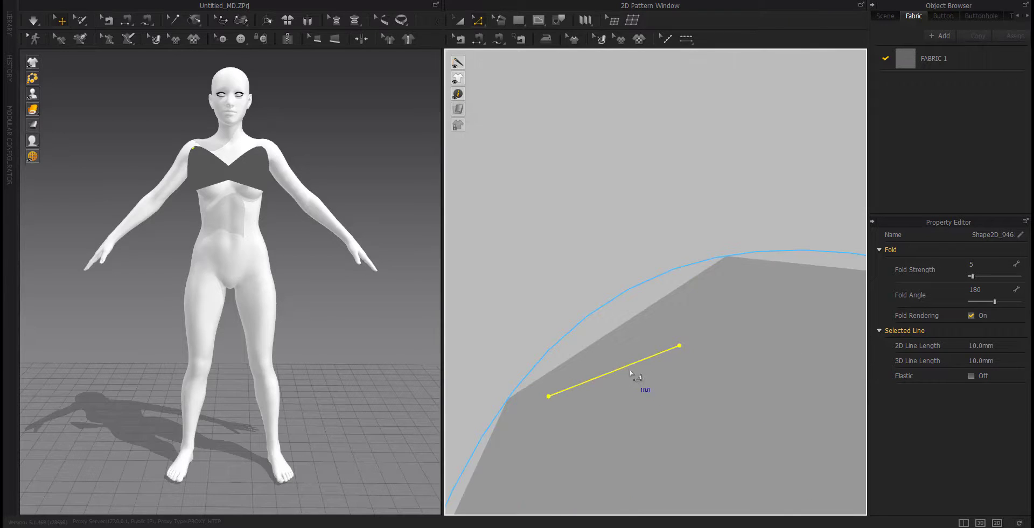
mouse_move(657, 352)
left_mouse_down()
mouse_move(693, 339)
mouse_move(654, 346)
left_mouse_up()
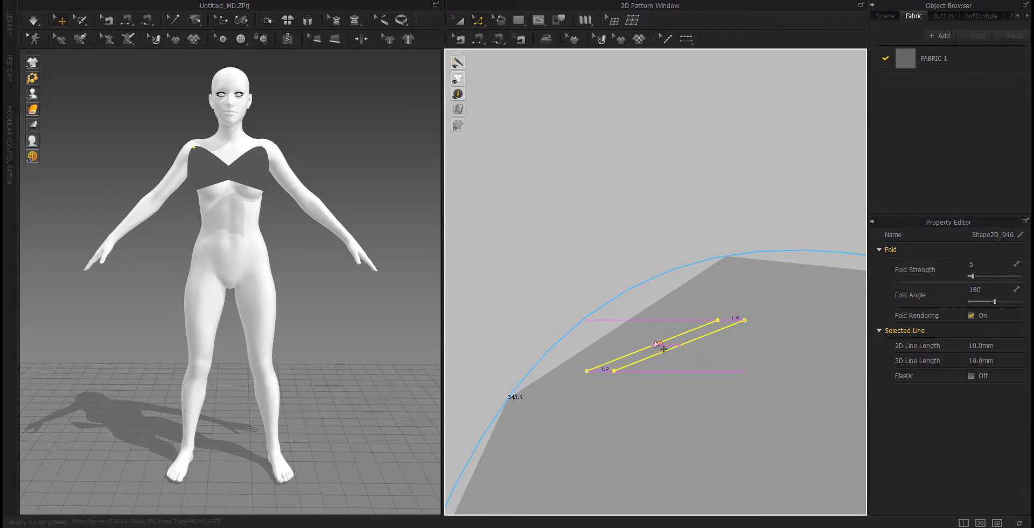
scroll(657, 340, "down", 7)
left_click(702, 295)
middle_click_drag(722, 337, 489, 352)
middle_click_drag(813, 351, 733, 358)
scroll(835, 325, "up", 5)
left_click_drag(708, 354, 715, 356)
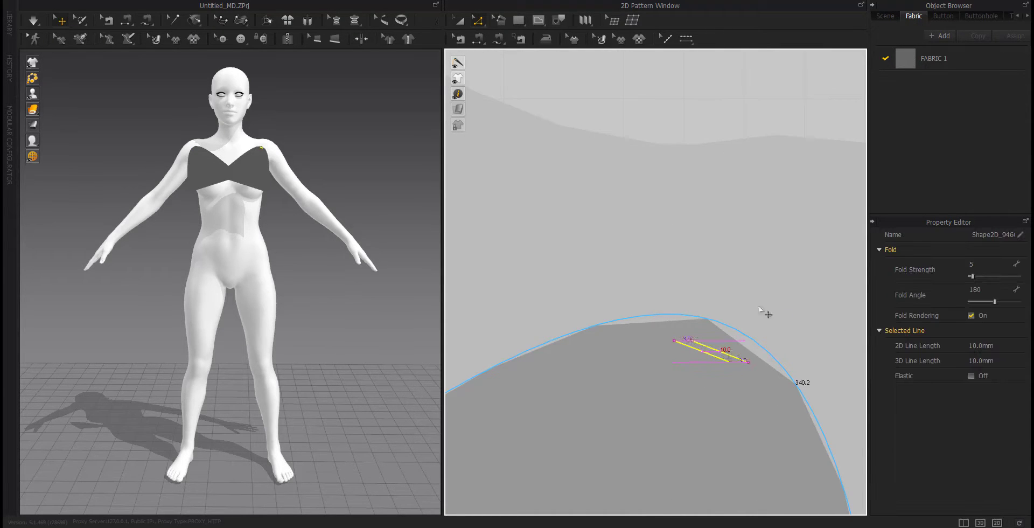
scroll(759, 308, "down", 8)
middle_click_drag(604, 381, 684, 372)
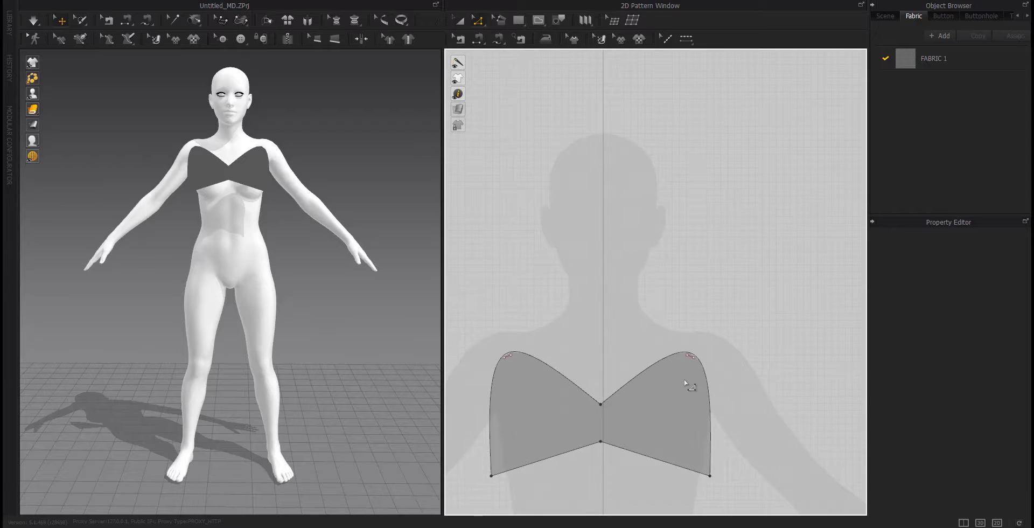
Create a 10 mm wide, 200 mm high rectangular strap pattern to the right of the chest pattern.
scroll(681, 380, "down", 4)
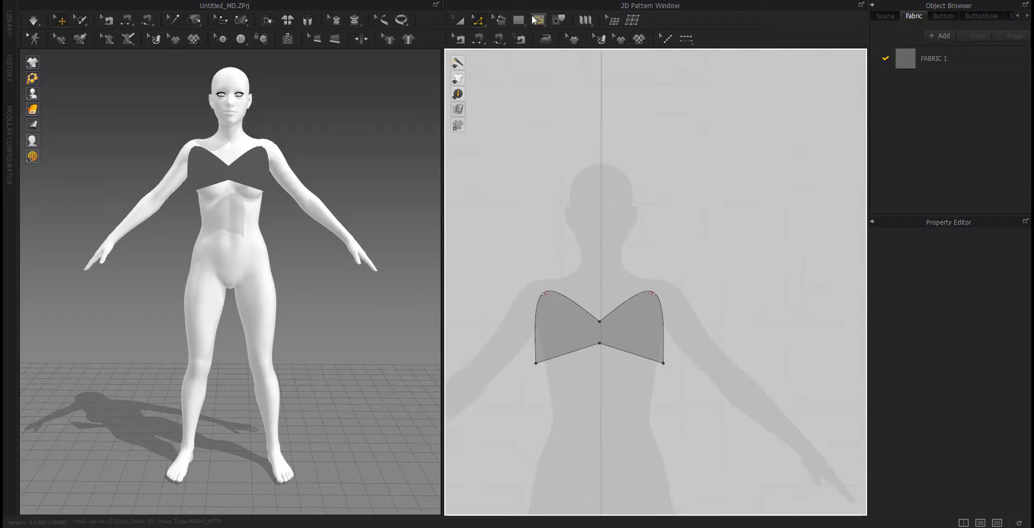
key("s")
left_click(739, 313)
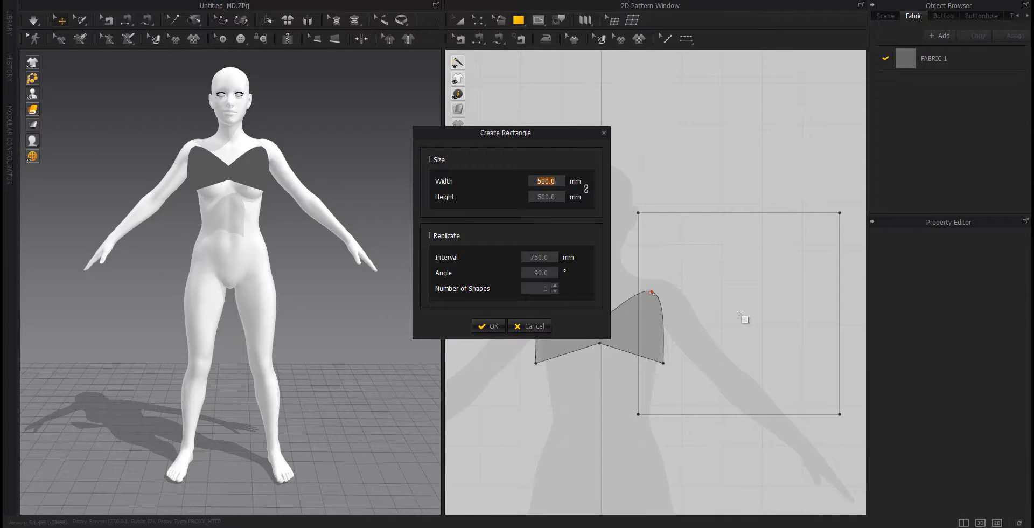
type("10")
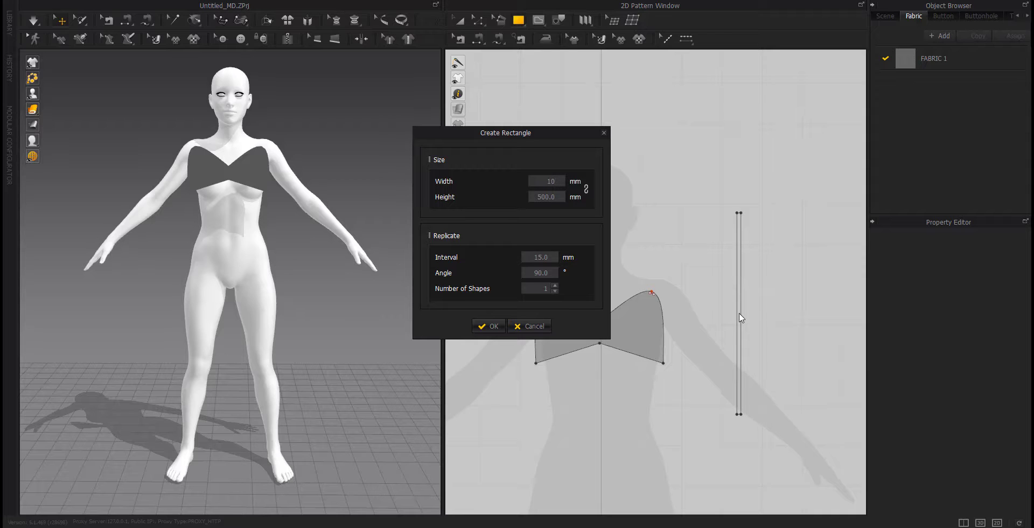
type("200")
key("Return")
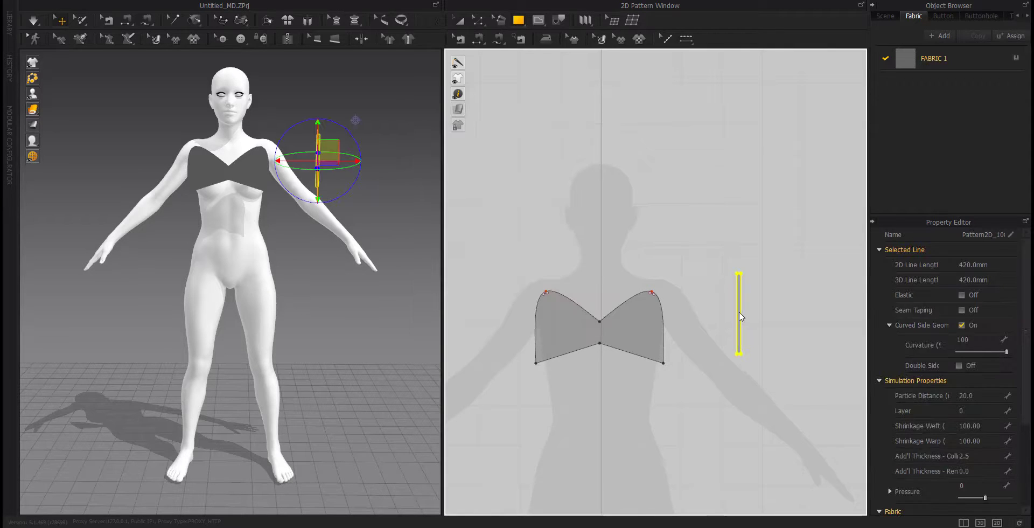
Copy the strap and paste it level with the original on the left side of the chest pattern.
key("ctrl+v")
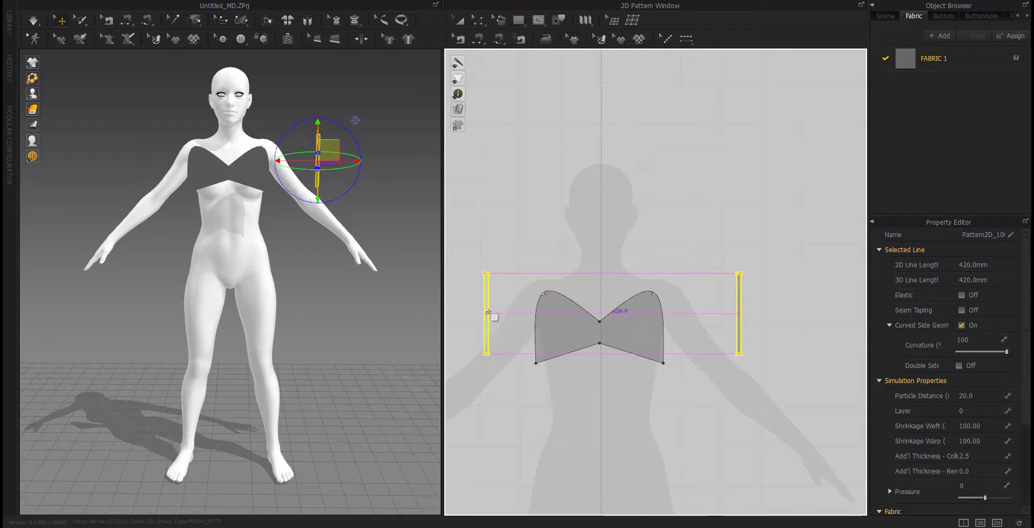
left_click(475, 314)
left_click(590, 384)
left_click(533, 326)
scroll(628, 310, "down", 5)
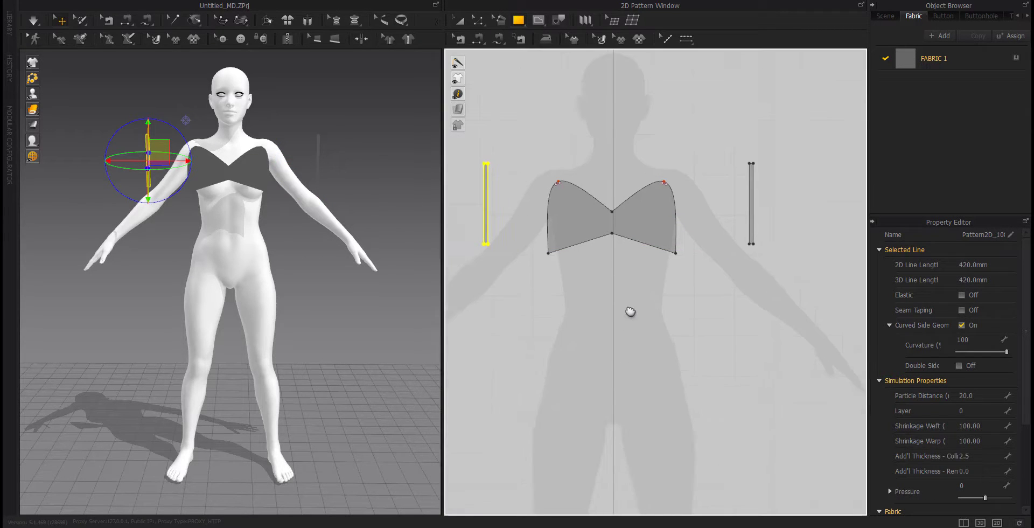
scroll(633, 349, "down", 2)
Move the strap beside the avatar's right arm onto her right shoulder and tilt it to lie front to back.
right_click_drag(234, 258, 161, 178)
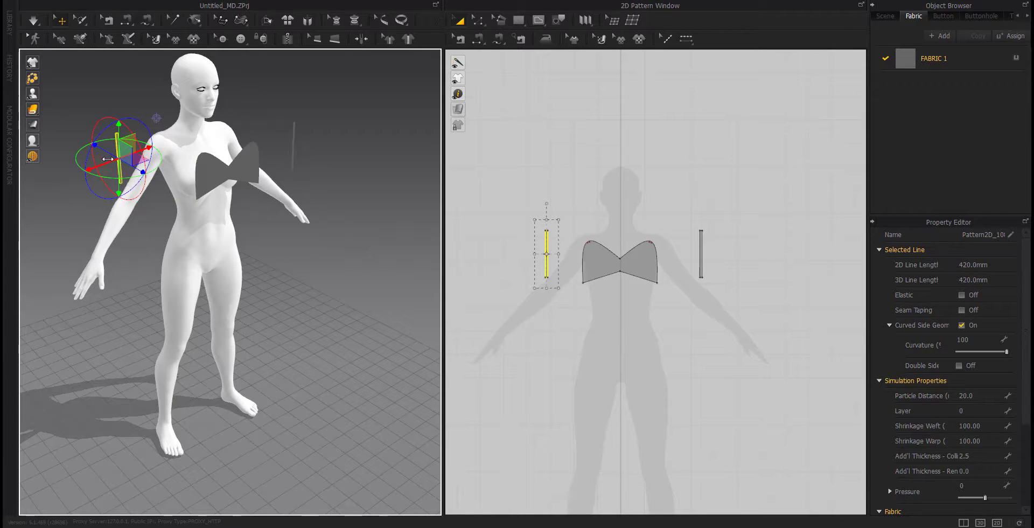
left_click_drag(107, 158, 174, 116)
right_click_drag(177, 118, 167, 208)
left_click_drag(195, 124, 167, 134)
right_click_drag(178, 170, 286, 159)
Move the other strap onto the avatar's left shoulder and tilt it to match the first strap.
left_click(306, 167)
right_click_drag(323, 191, 310, 157)
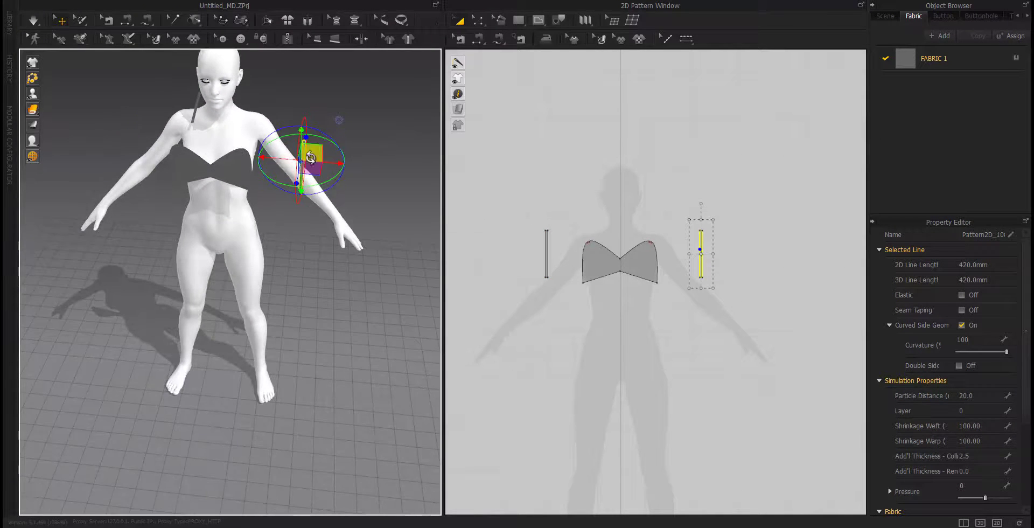
left_click_drag(283, 159, 205, 154)
right_click_drag(192, 171, 221, 176)
left_click_drag(222, 154, 249, 129)
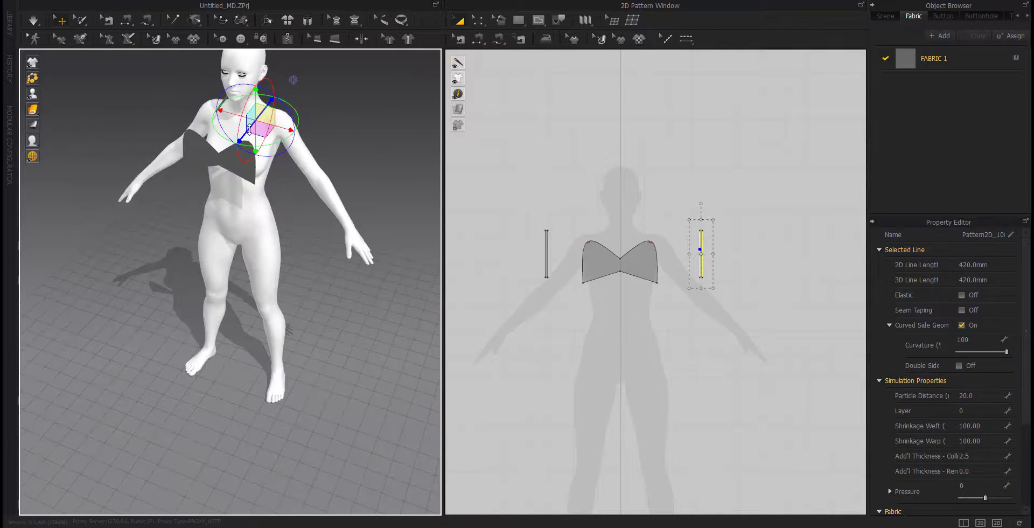
right_click_drag(249, 130, 272, 119)
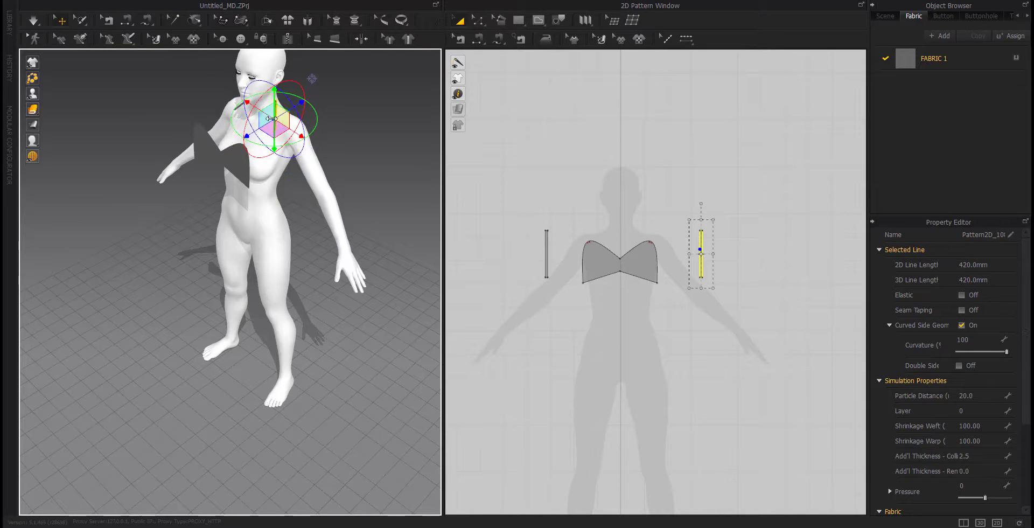
right_click_drag(275, 90, 346, 165)
Shift the chest pattern closer to the avatar's chest in the 3D view.
left_click(346, 164)
left_click_drag(363, 166, 347, 159)
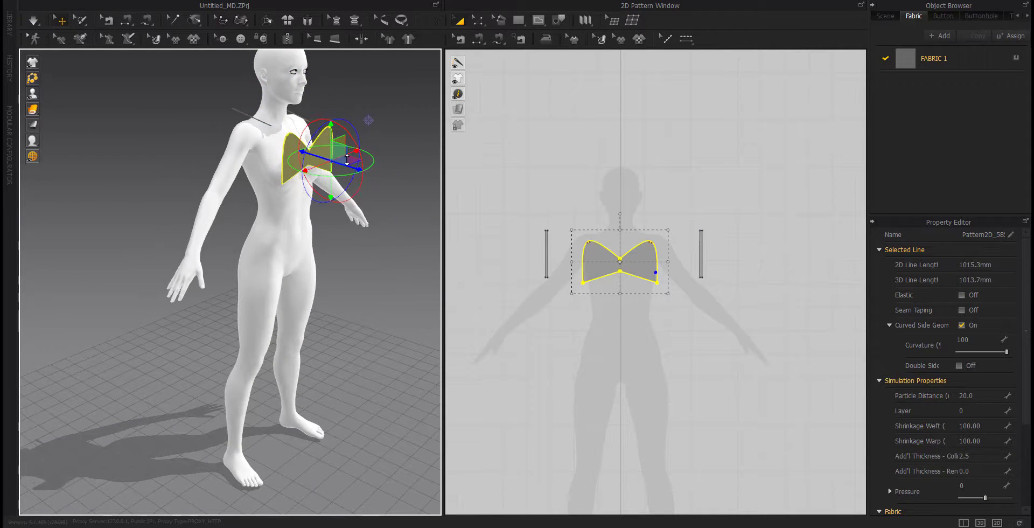
right_click_drag(357, 229, 335, 223)
left_click(226, 280)
right_click_drag(226, 280, 201, 281)
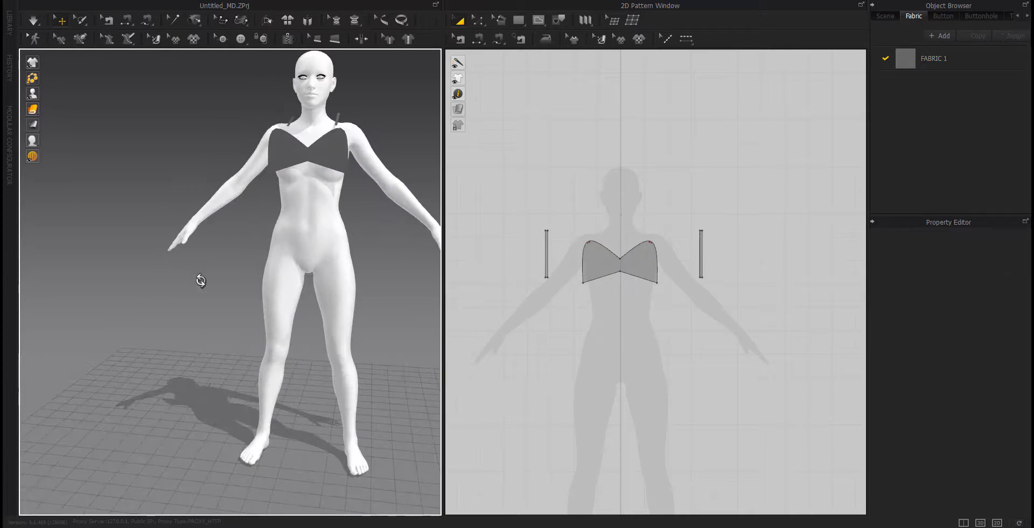
scroll(332, 265, "down", 2)
right_click_drag(332, 265, 282, 259)
middle_click_drag(318, 284, 264, 345)
right_click_drag(264, 345, 328, 359)
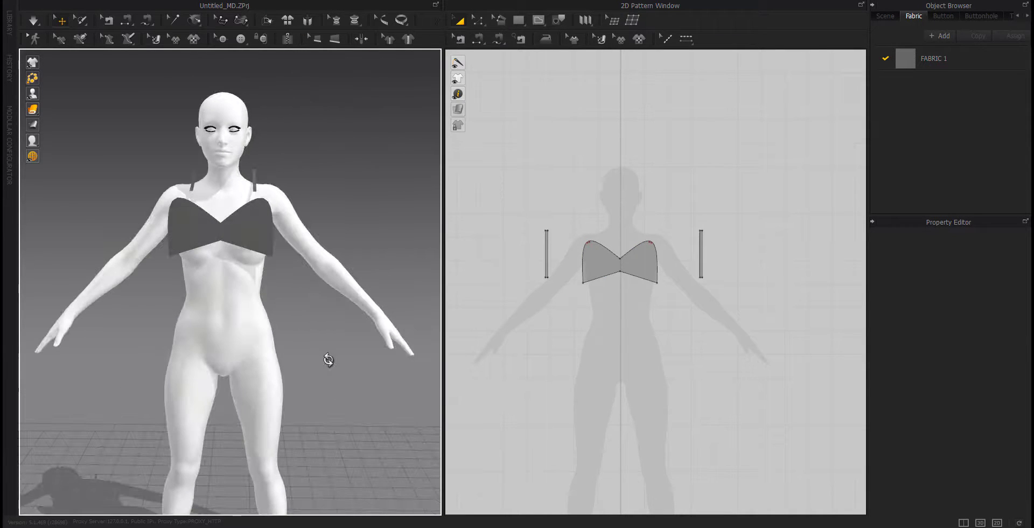
Move both bottom edges of the chest pattern straight down by 50 mm.
scroll(625, 284, "up", 4)
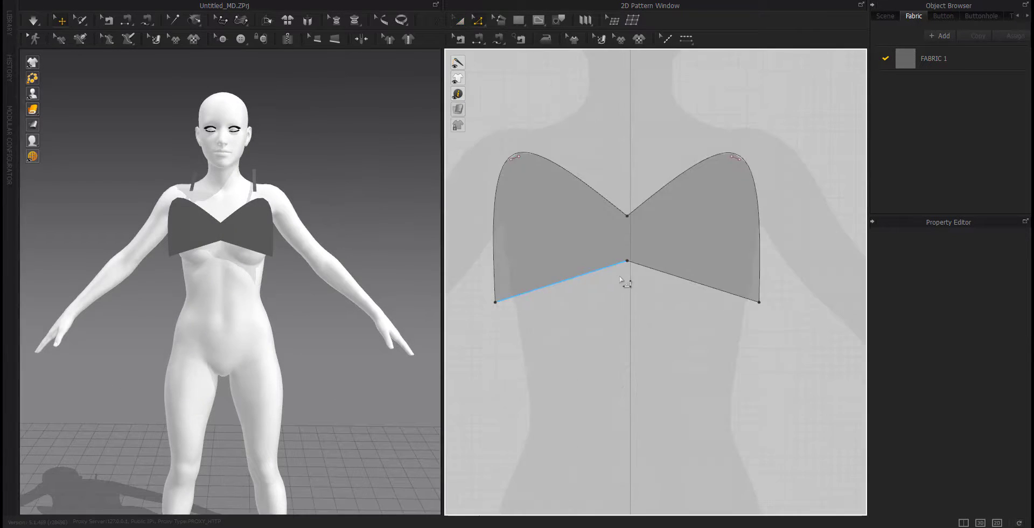
left_click(625, 281)
left_click_drag(645, 278, 643, 291)
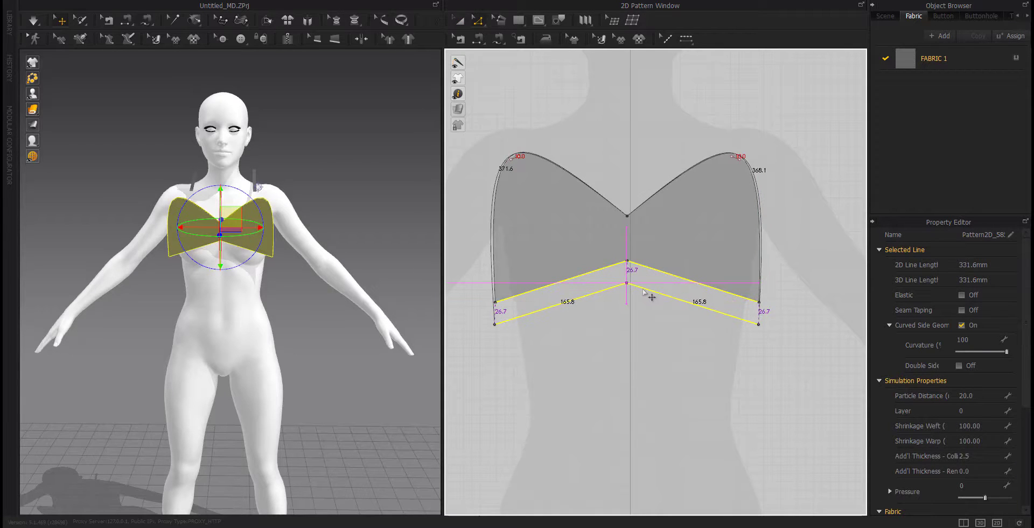
right_click(644, 291)
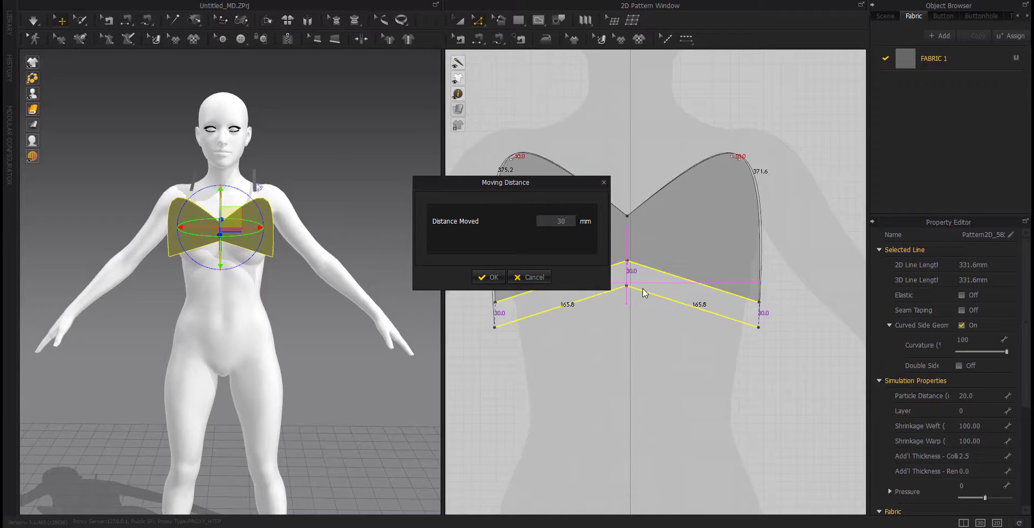
type("50")
key("Return")
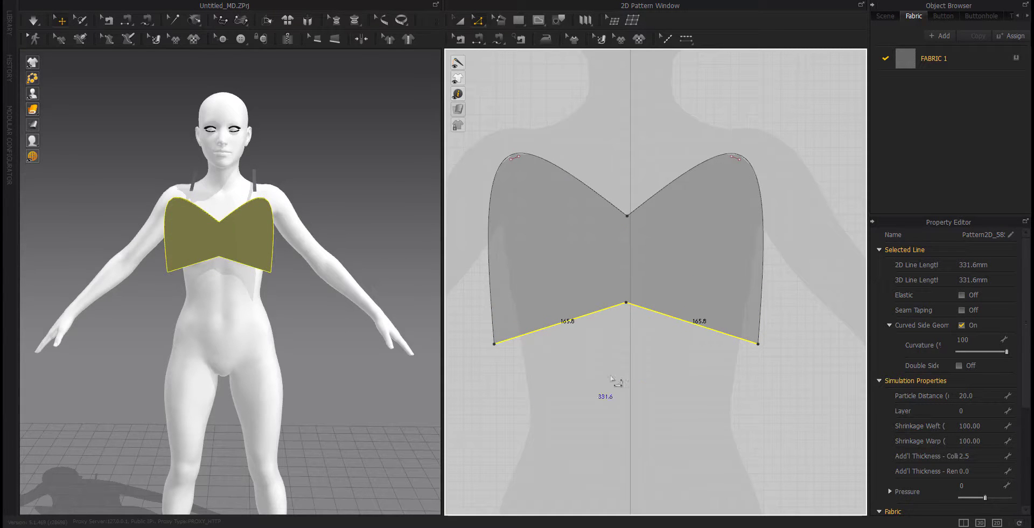
mouse_move(364, 346)
right_mouse_down()
mouse_move(296, 351)
mouse_move(357, 350)
right_mouse_up()
left_click(565, 335)
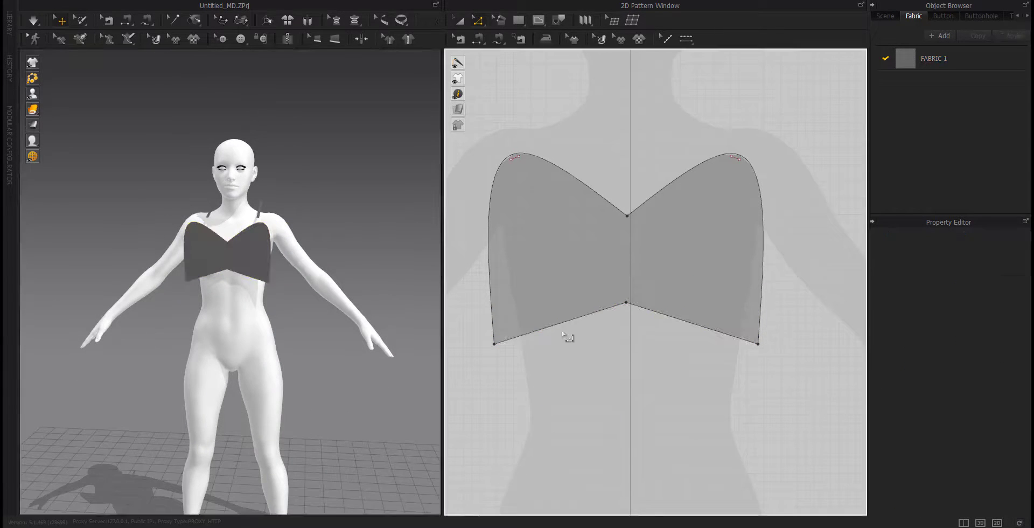
left_click(564, 330)
left_click(653, 317, "shift")
left_click(605, 334)
Create a 400 mm wide, 600 mm high rectangle and centre it below the chest pattern over the avatar's lower body.
scroll(615, 333, "down", 2)
scroll(673, 391, "down", 2)
middle_click_drag(675, 390, 664, 372)
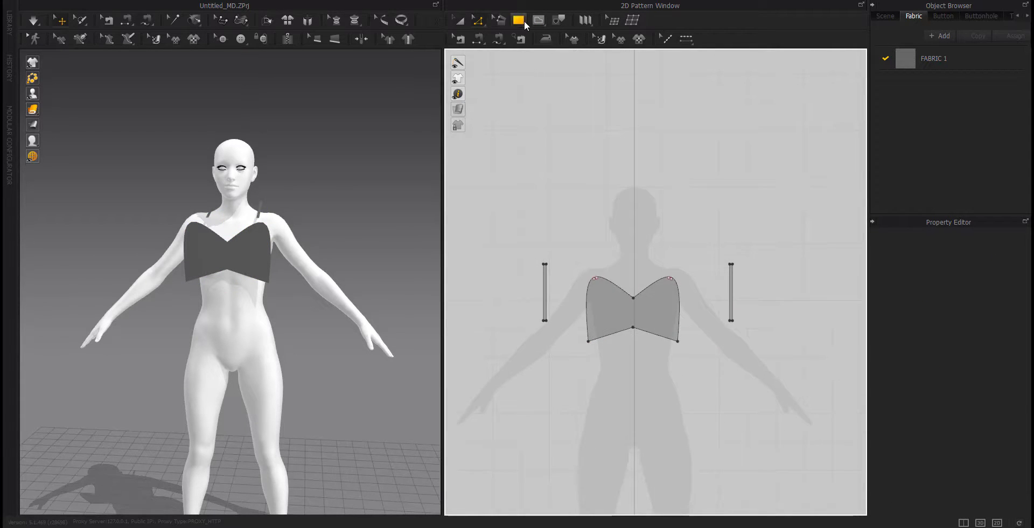
left_click(623, 303)
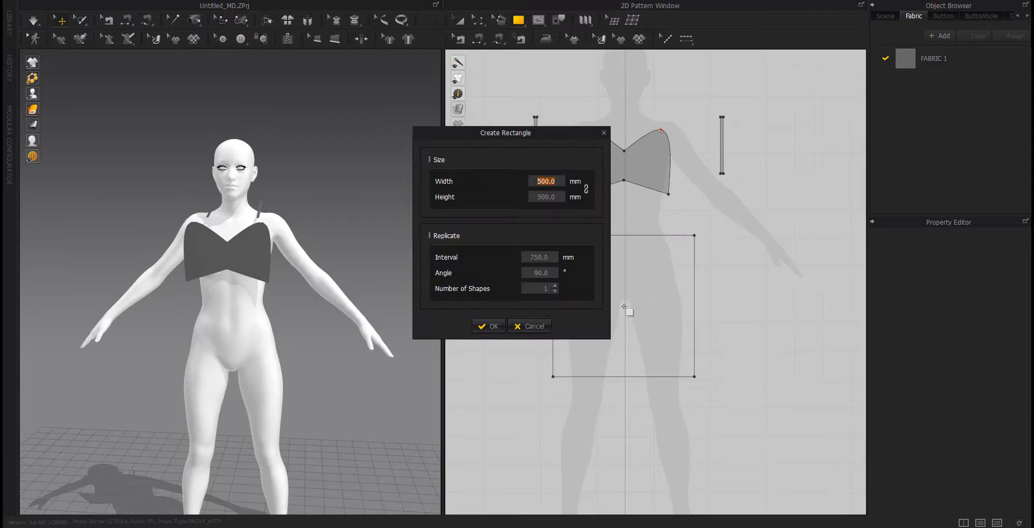
type("400")
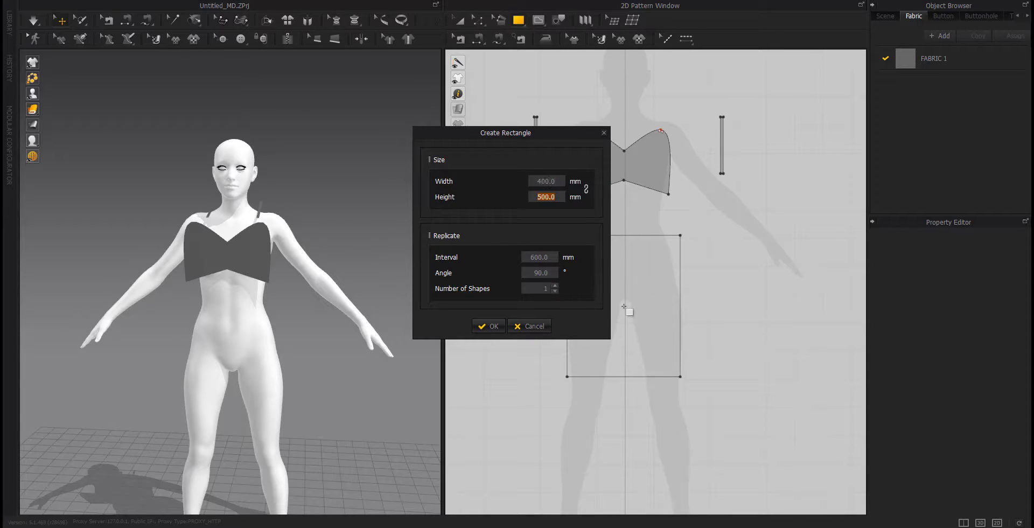
type("600")
key("Return")
key("a")
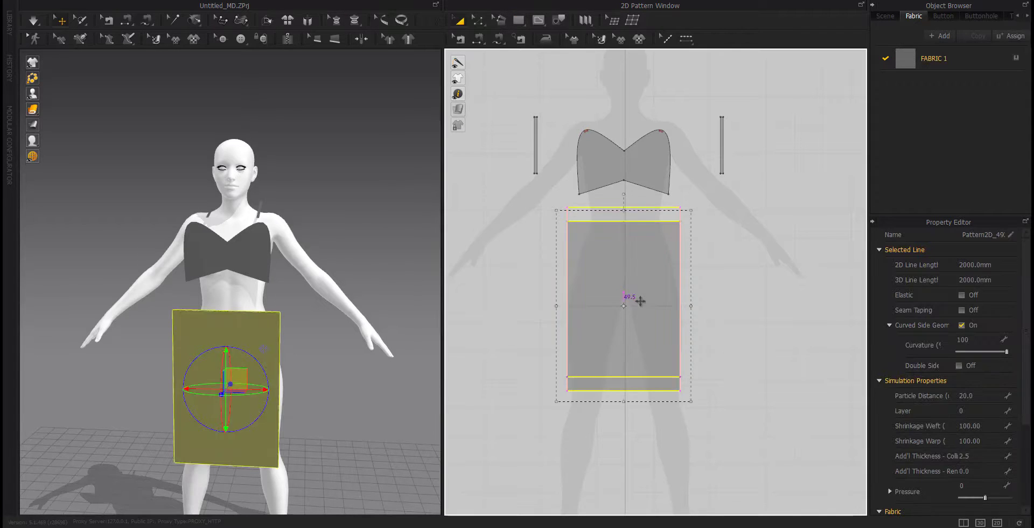
left_click(729, 321)
left_click(654, 300)
left_click(709, 320)
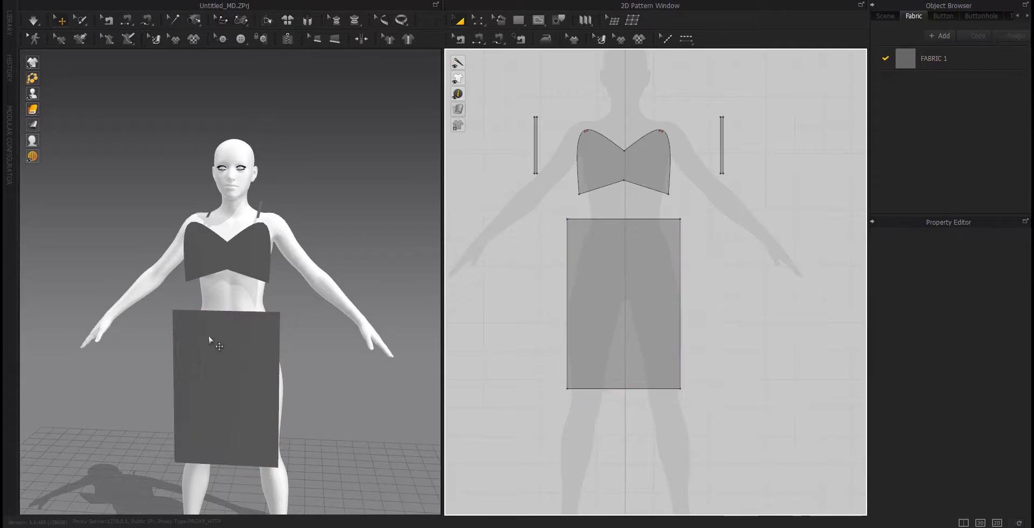
Move the large rectangle closer to the front of the avatar's hips in the 3D view.
right_click_drag(210, 339, 200, 396)
left_click(220, 357)
left_click_drag(194, 363, 241, 319)
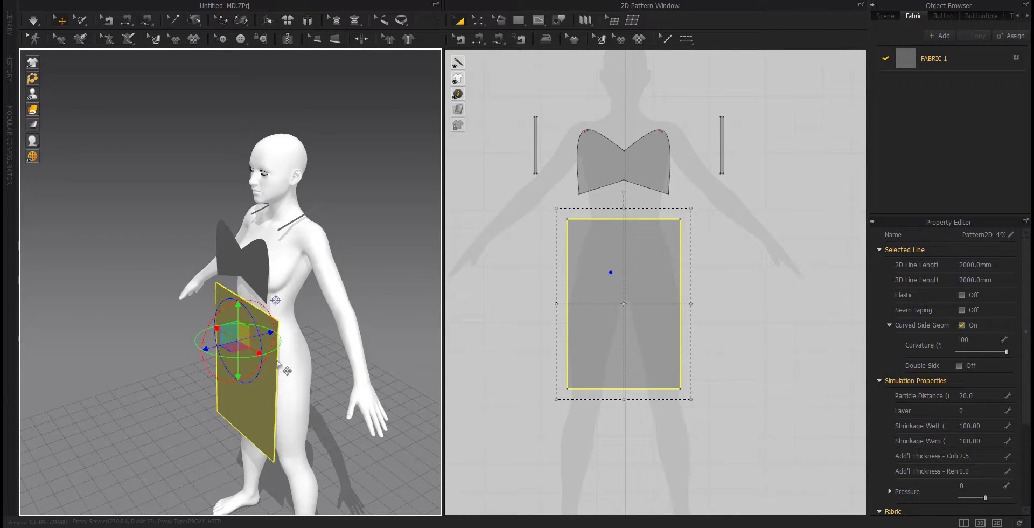
right_click_drag(287, 371, 361, 348)
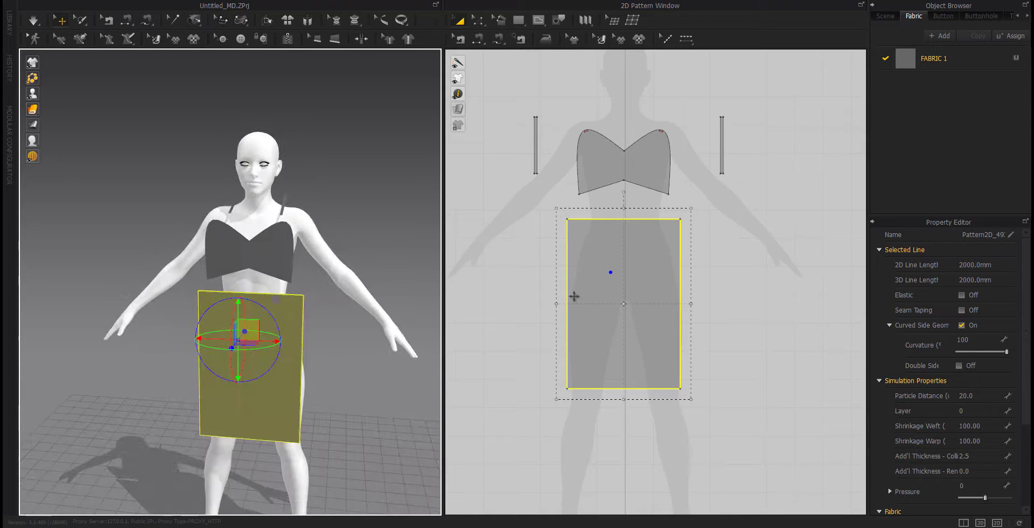
Copy the large rectangle and paste it level with the original, to the right of the avatar silhouette.
left_click(646, 310)
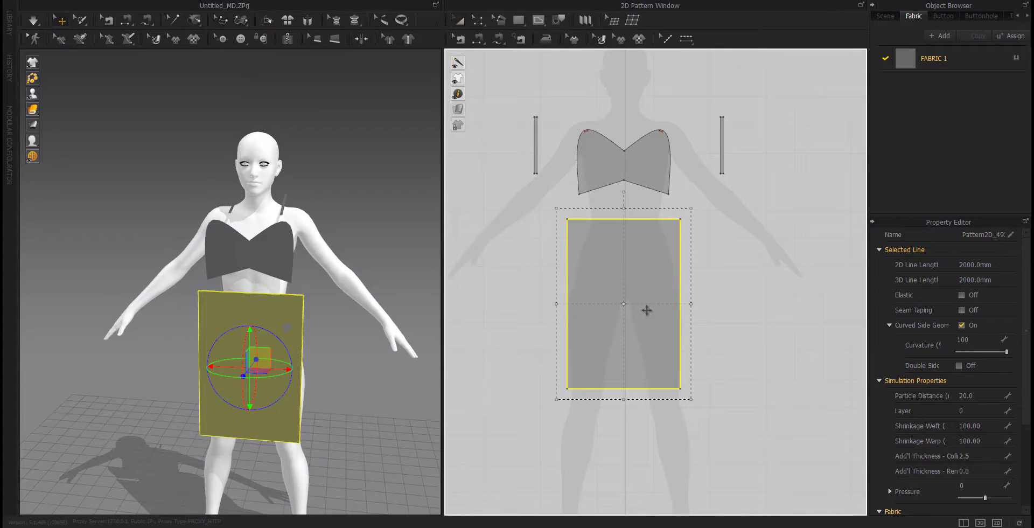
key("ctrl+v")
scroll(743, 304, "down", 3)
middle_click_drag(743, 305, 599, 306)
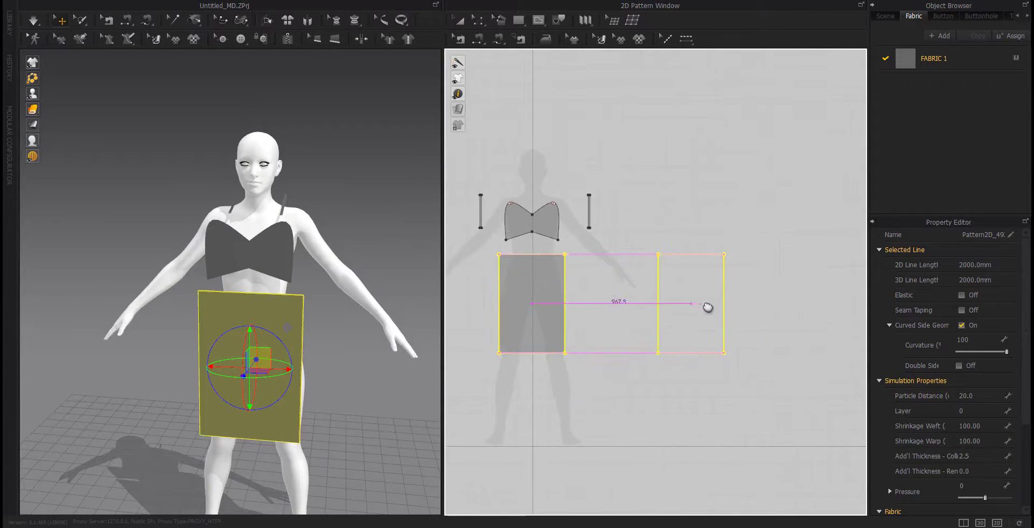
left_click_drag(710, 305, 709, 305)
scroll(329, 349, "down", 3)
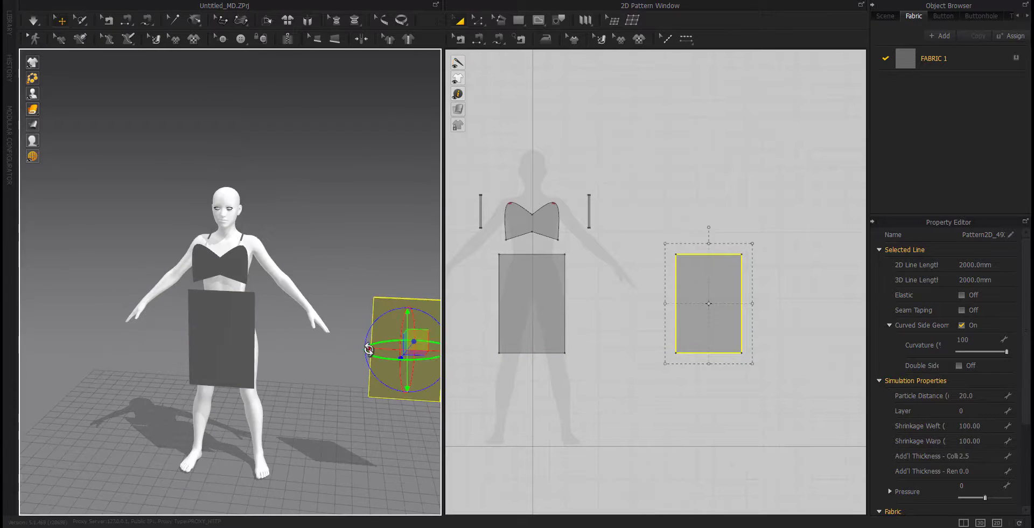
Move the copied rectangle behind the avatar and raise its upper edge to shoulder height.
left_click_drag(367, 349, 181, 346)
right_click_drag(301, 347, 212, 417)
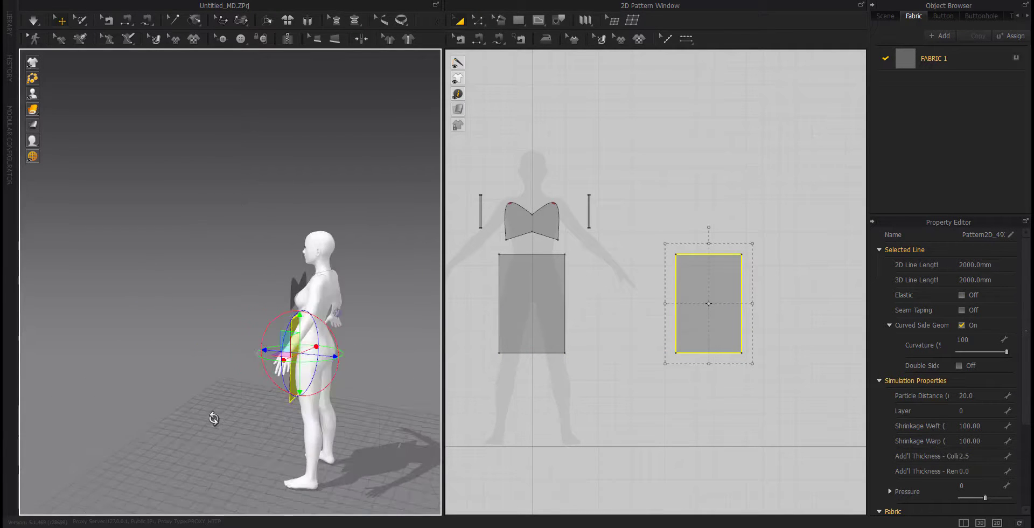
left_click_drag(330, 356, 370, 364)
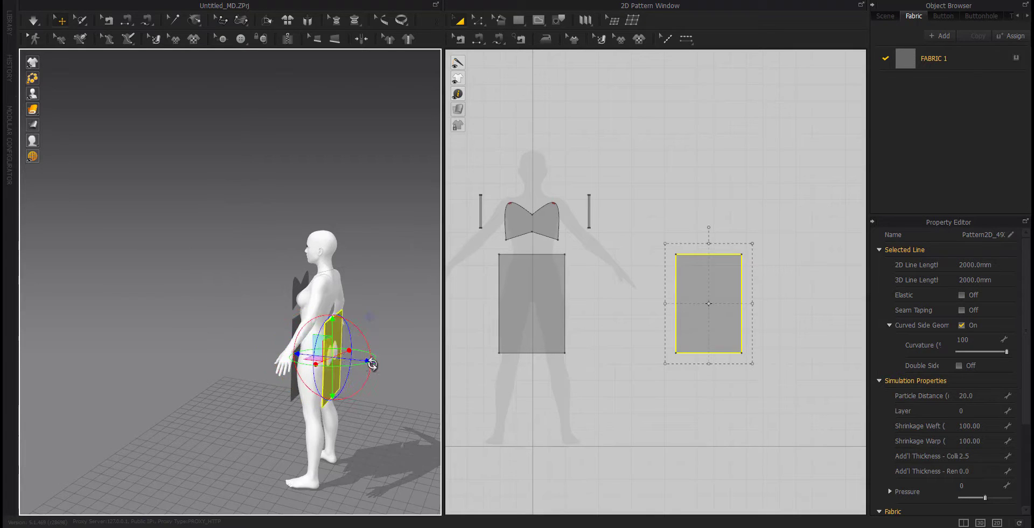
scroll(370, 364, "up", 2)
right_click_drag(371, 364, 294, 364)
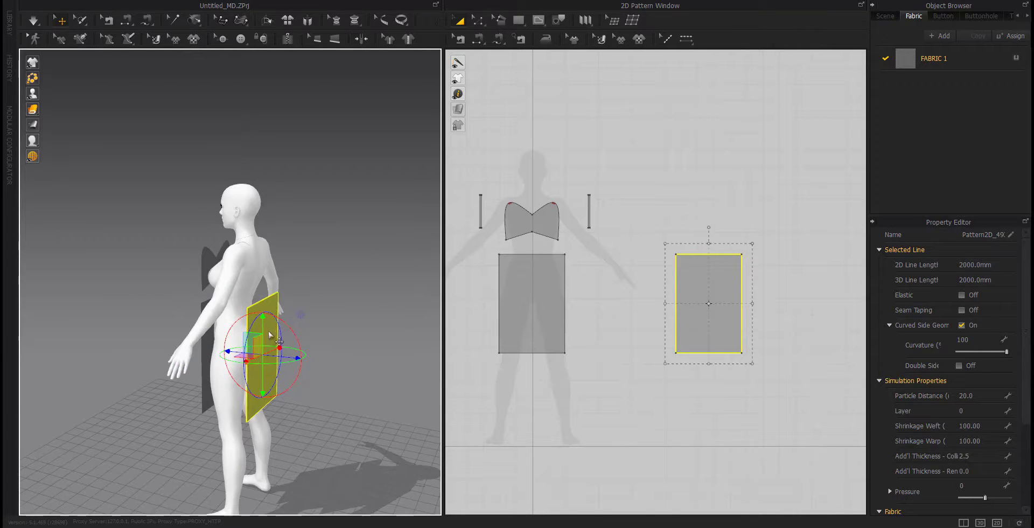
left_click_drag(261, 323, 264, 271)
Flip the back rectangle horizontally and switch the 3D garment display to the textured surface style.
right_click(270, 285)
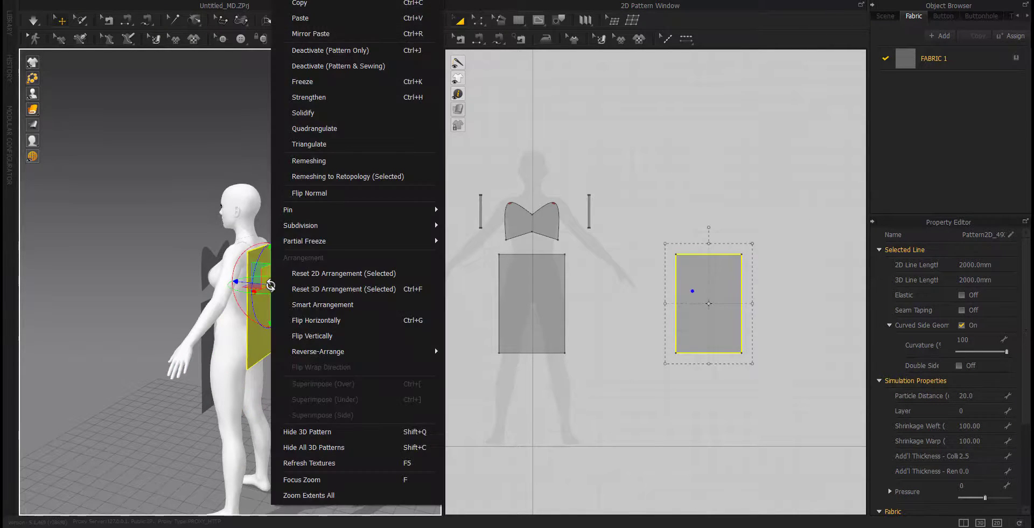
left_click(308, 319)
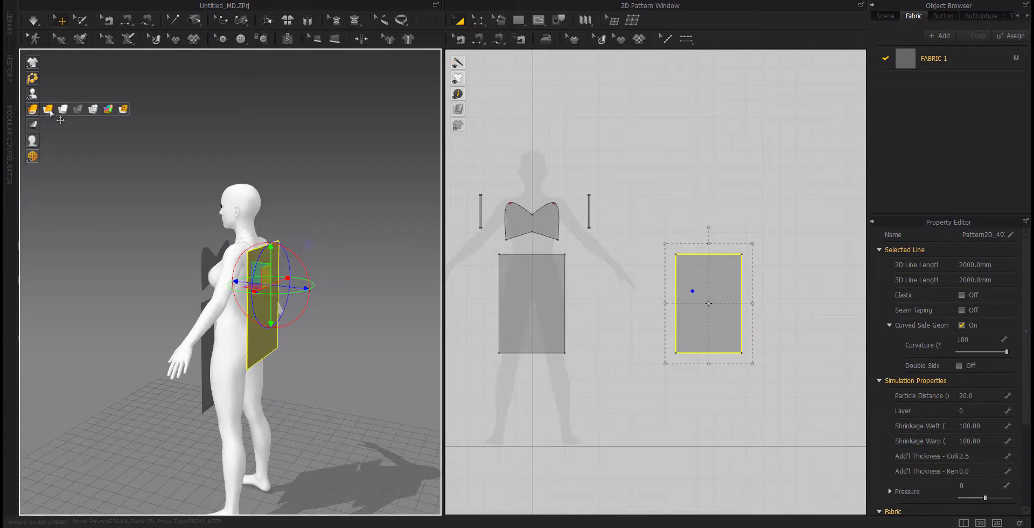
left_click(47, 111)
left_click(334, 346)
right_click_drag(334, 345, 243, 339)
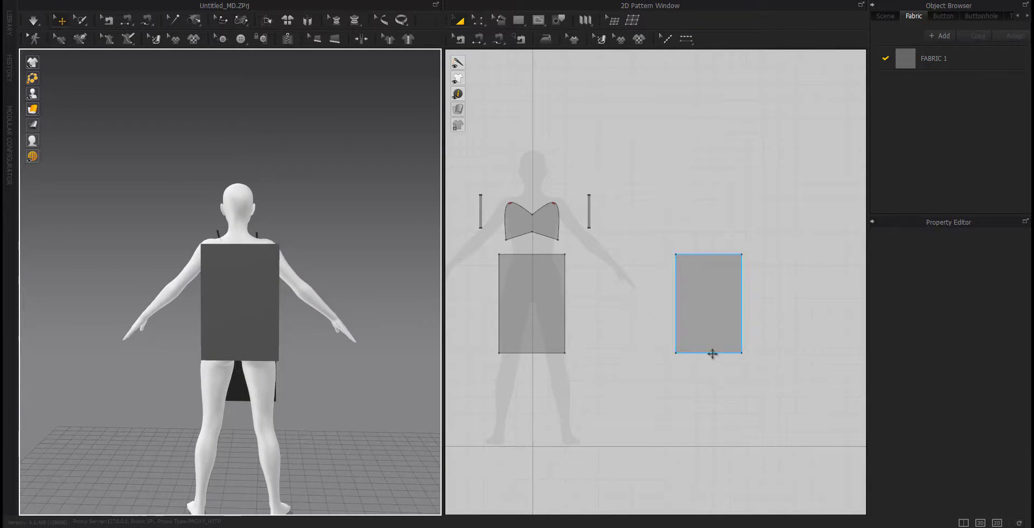
Lengthen the back rectangle by moving its bottom edge down 300 mm, making the sides 900 mm long.
key("z")
left_click_drag(710, 353, 711, 400)
right_click(710, 400)
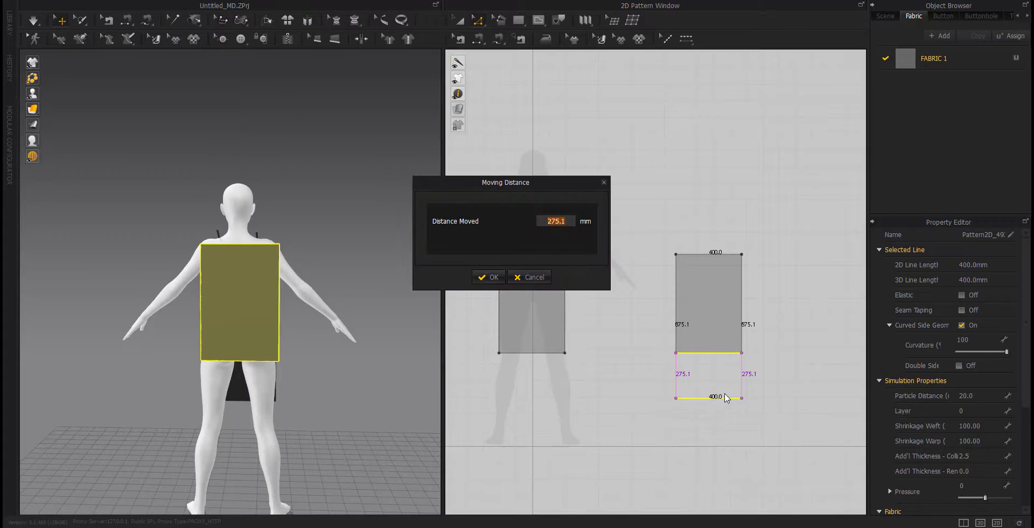
type("32")
type("00")
key("Return")
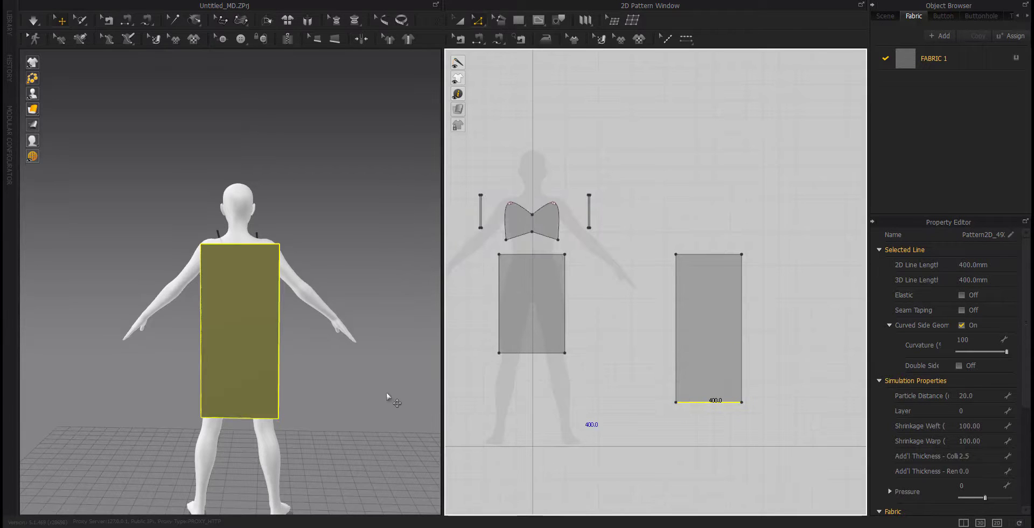
Lower the back panel behind the avatar in the 3D view until its upper edge sits at mid-back height.
right_click_drag(290, 398, 234, 408)
left_click(275, 301)
left_click_drag(274, 319, 274, 347)
left_click(358, 362)
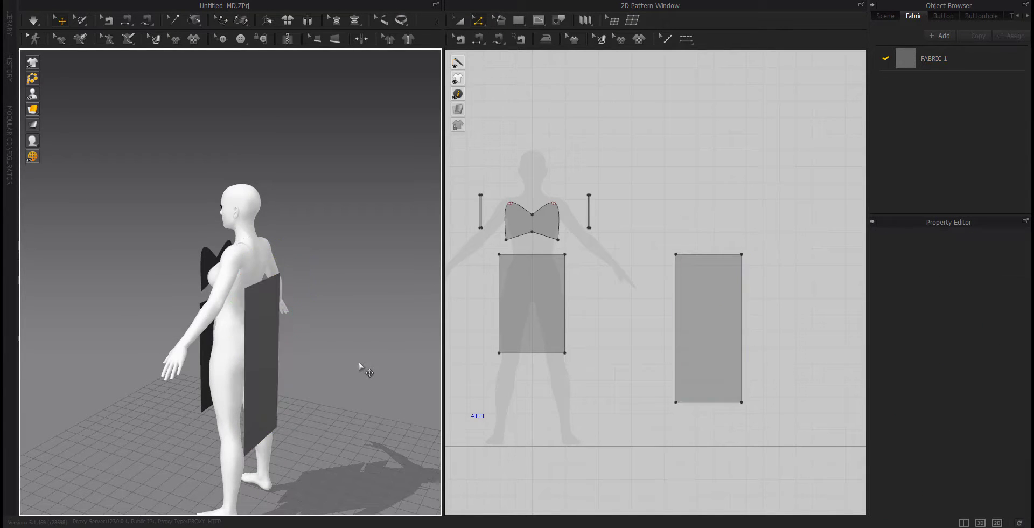
Sew the lower end of the avatar's right shoulder strap to the short 10 mm line at the matching chest peak.
right_click_drag(359, 361, 302, 366)
scroll(240, 258, "down", 2)
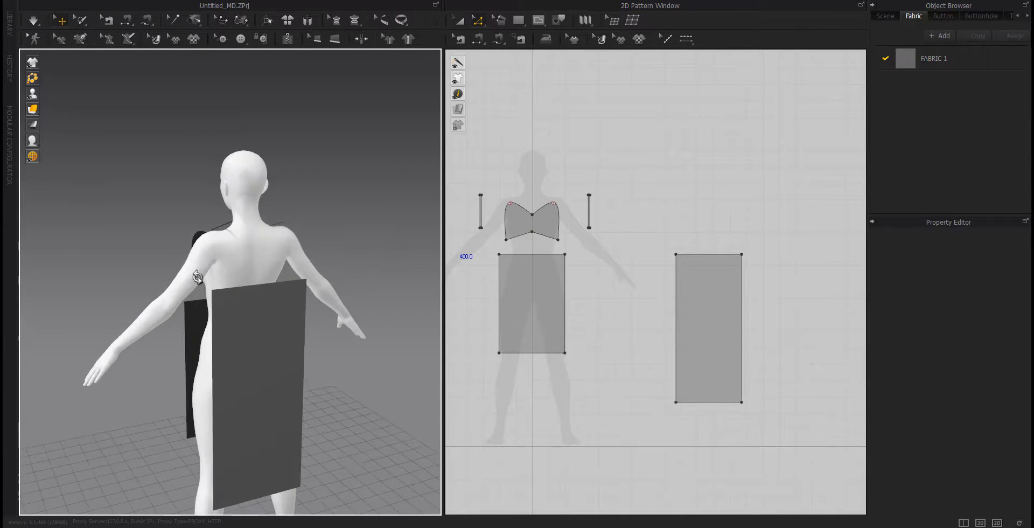
right_click_drag(240, 257, 487, 273)
scroll(533, 242, "down", 6)
middle_click_drag(535, 242, 649, 353)
left_click(477, 39)
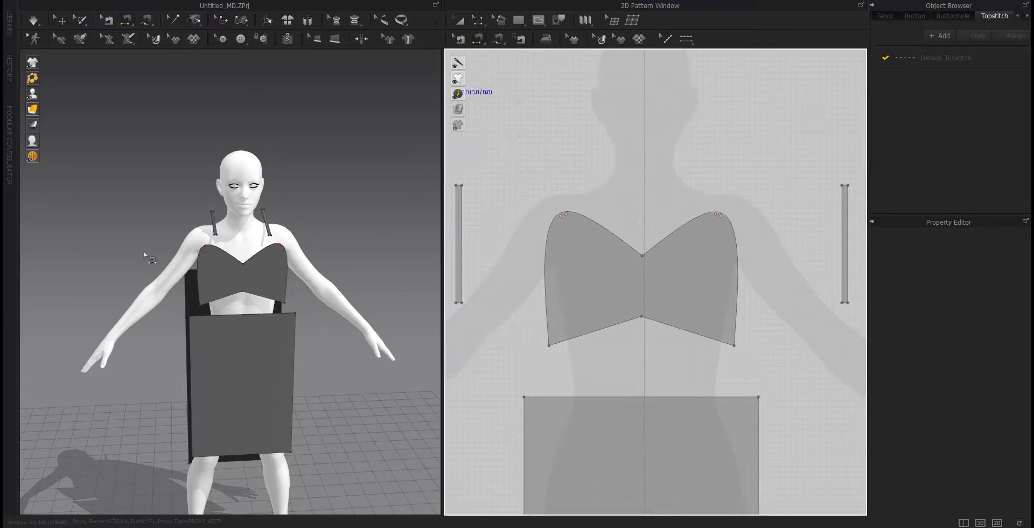
left_click(562, 215)
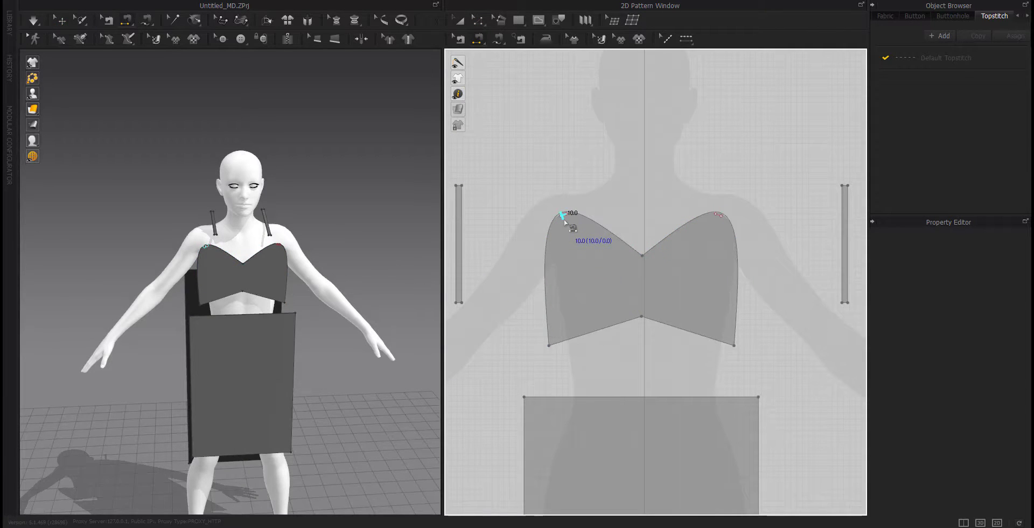
left_click(565, 220)
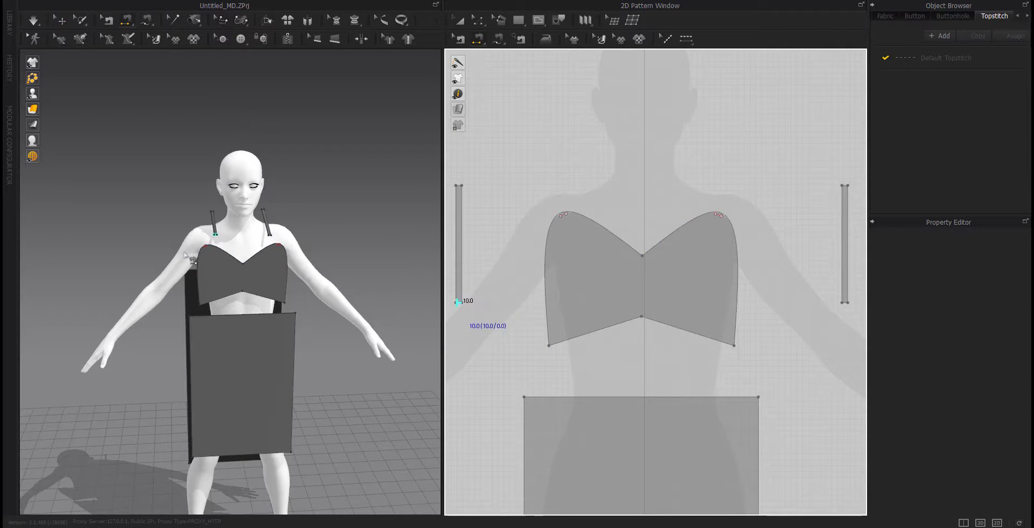
scroll(194, 233, "up", 8)
left_click(181, 335)
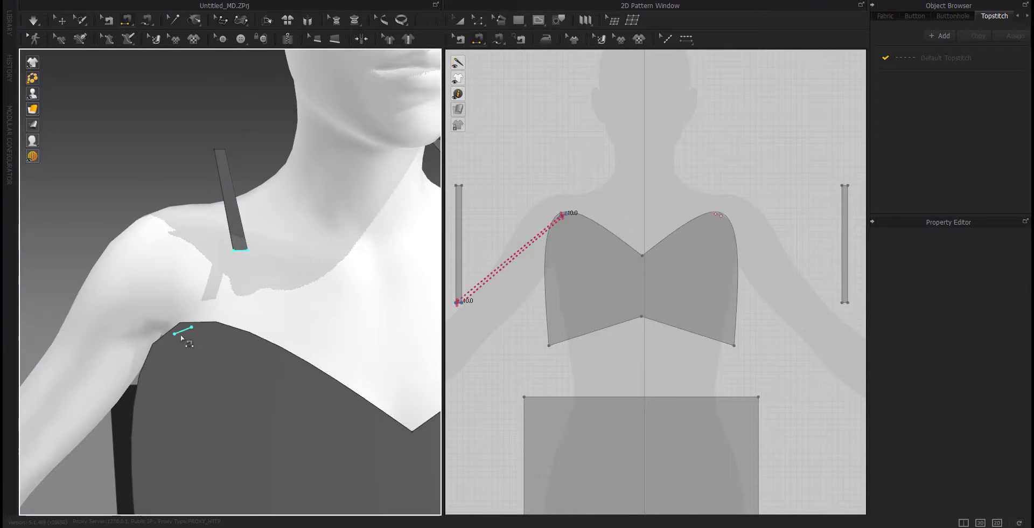
Sew the lower end of the avatar's left shoulder strap to the 10 mm line at the other chest peak.
mouse_move(181, 336)
right_mouse_down()
mouse_move(194, 366)
mouse_move(170, 345)
right_mouse_up()
middle_click_drag(301, 359, 45, 344)
left_click(136, 249)
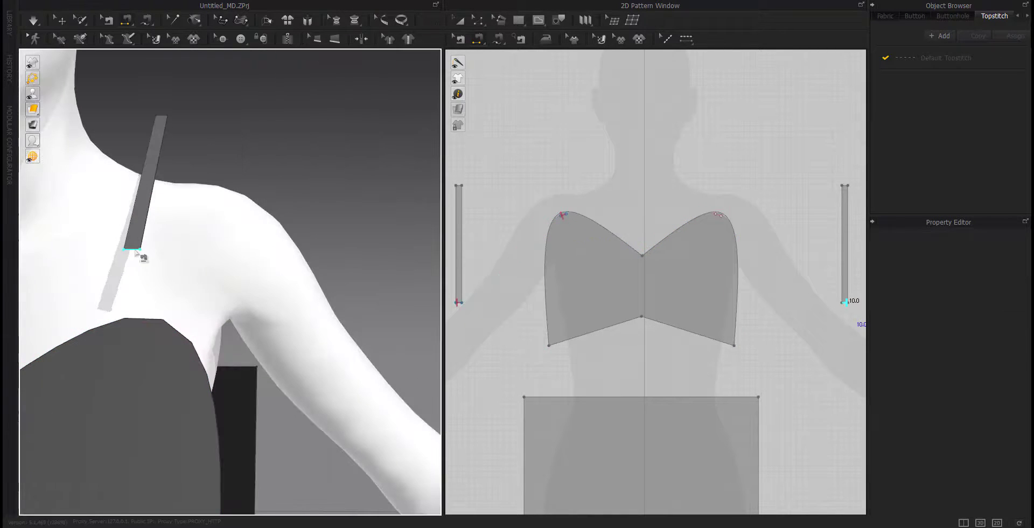
left_click(159, 332)
Free-sew the upper end of the avatar's left strap to the nearest top corner of the back panel.
right_click_drag(159, 332, 142, 319)
left_click(497, 40)
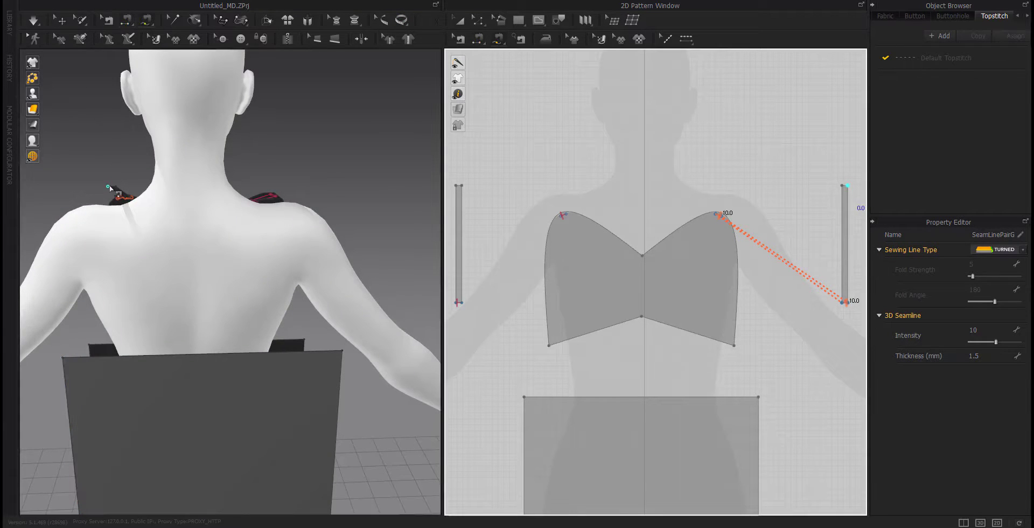
middle_click_drag(109, 188, 229, 160)
scroll(231, 215, "down", 3)
left_click(260, 75)
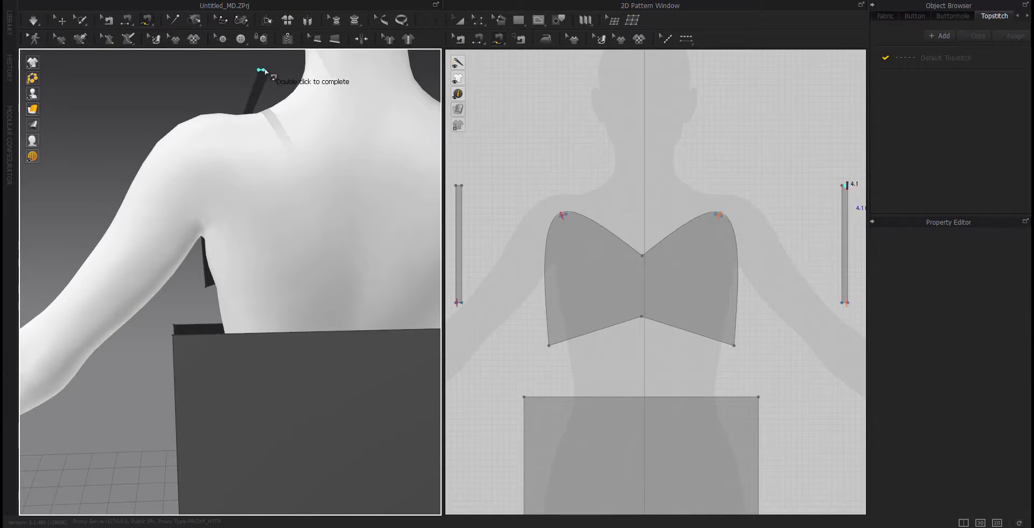
middle_click_drag(727, 282, 518, 295)
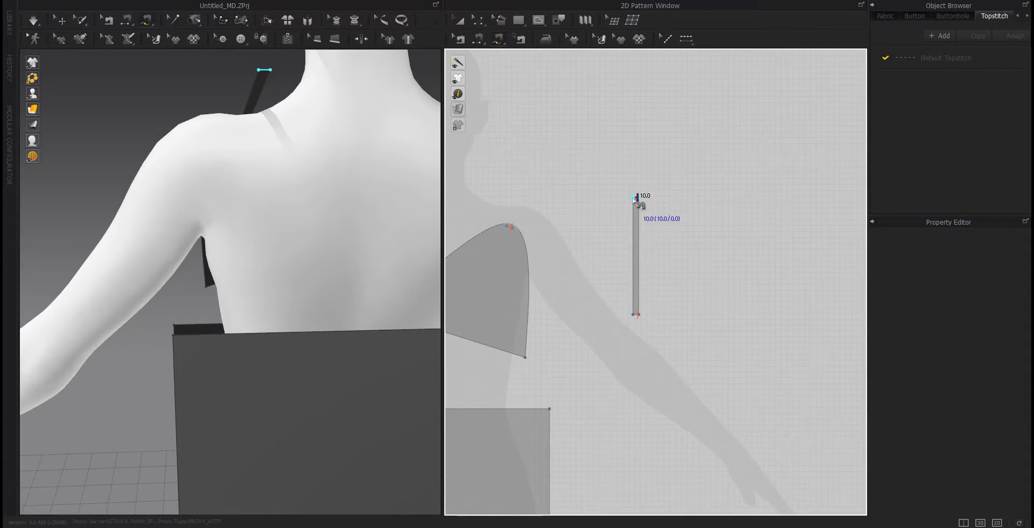
scroll(742, 368, "down", 5)
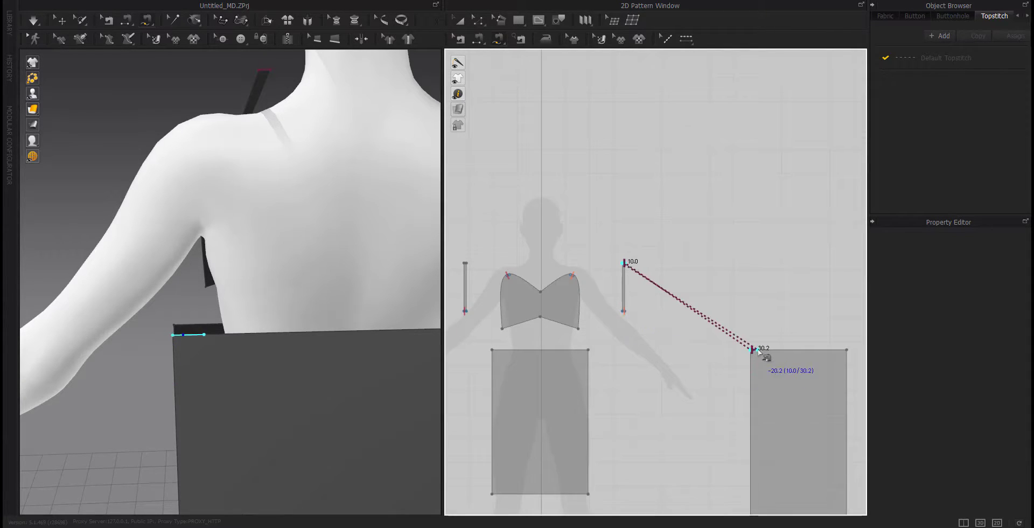
scroll(749, 350, "up", 5)
left_click(741, 352)
Free-sew the upper end of the avatar's right strap to a 10 mm stretch at the back panel's other top corner.
scroll(523, 209, "down", 4)
middle_click_drag(524, 209, 764, 407)
middle_click_drag(316, 264, 129, 280)
middle_click_drag(452, 309, 646, 293)
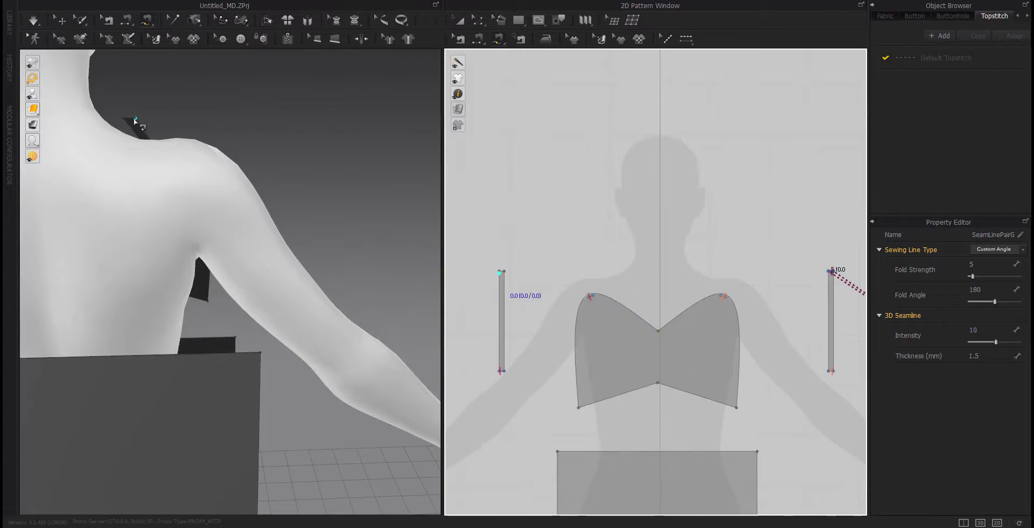
left_click(503, 271)
middle_click_drag(743, 393, 460, 343)
scroll(460, 343, "down", 3)
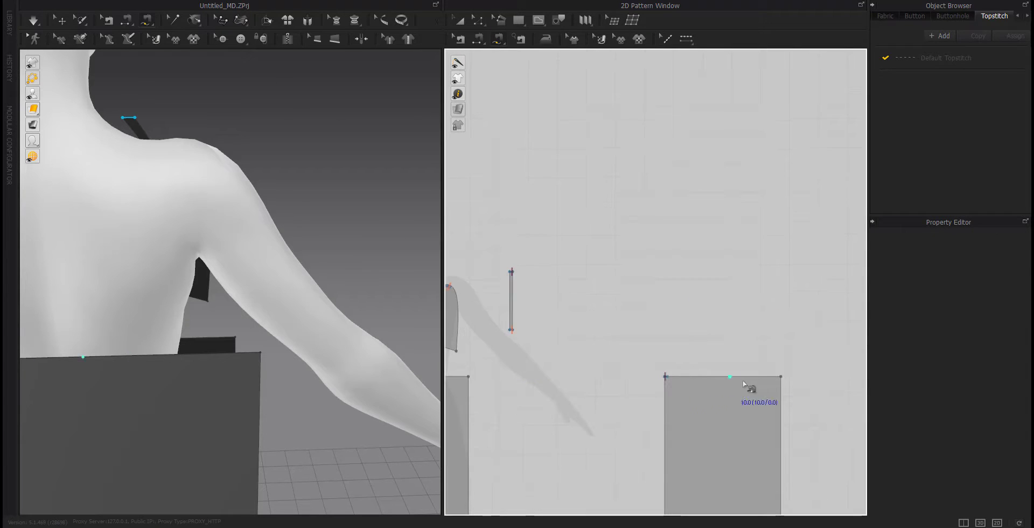
scroll(779, 378, "up", 3)
left_click(780, 377)
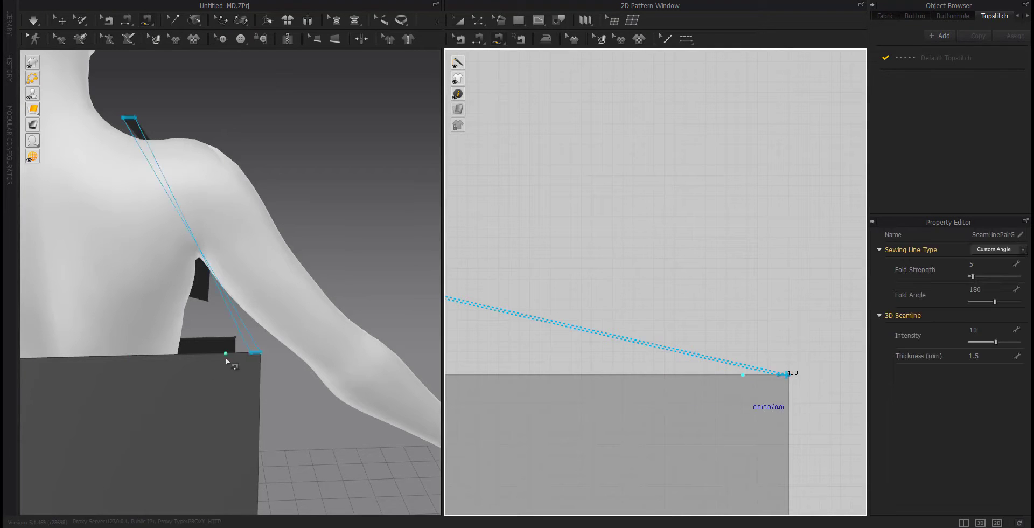
Reposition the avatar's right shoulder strap over the shoulder in the 3D view.
right_click_drag(227, 359, 264, 375)
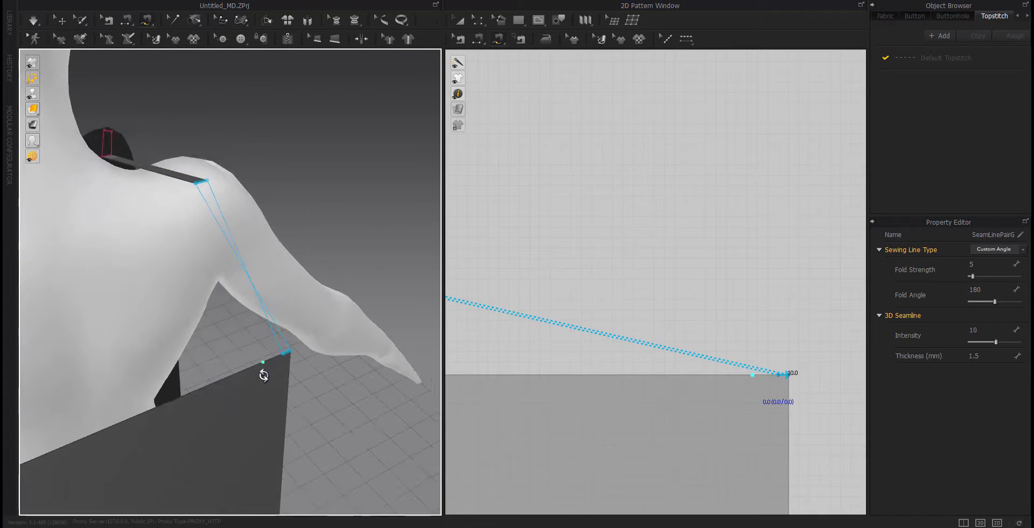
key("q")
left_click(185, 180)
mouse_move(200, 172)
left_mouse_down()
mouse_move(194, 152)
mouse_move(200, 171)
left_mouse_up()
mouse_move(306, 229)
right_mouse_down()
mouse_move(252, 228)
mouse_move(254, 242)
mouse_move(292, 242)
right_mouse_up()
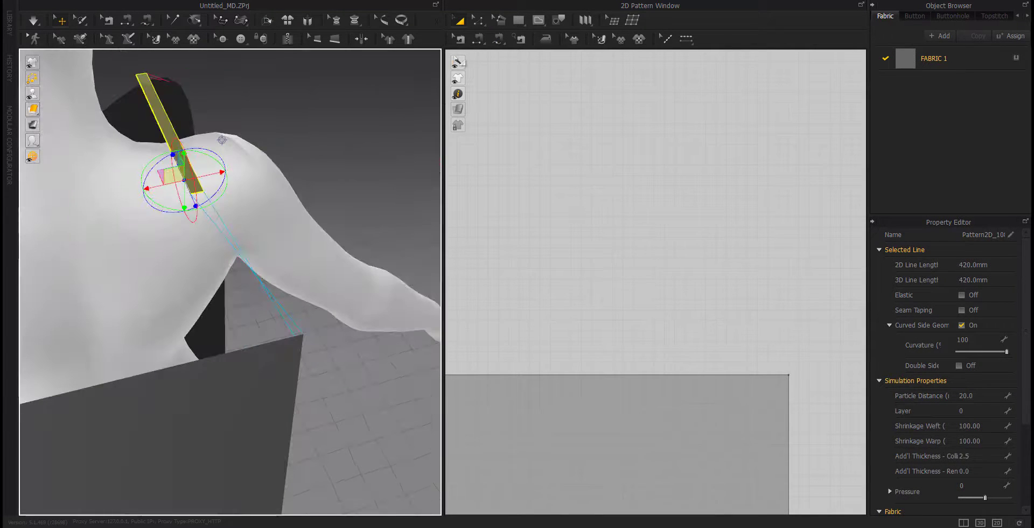
Reverse the crossed seam between the avatar's right strap and the back panel.
key("b")
right_click(784, 374)
left_click(790, 399)
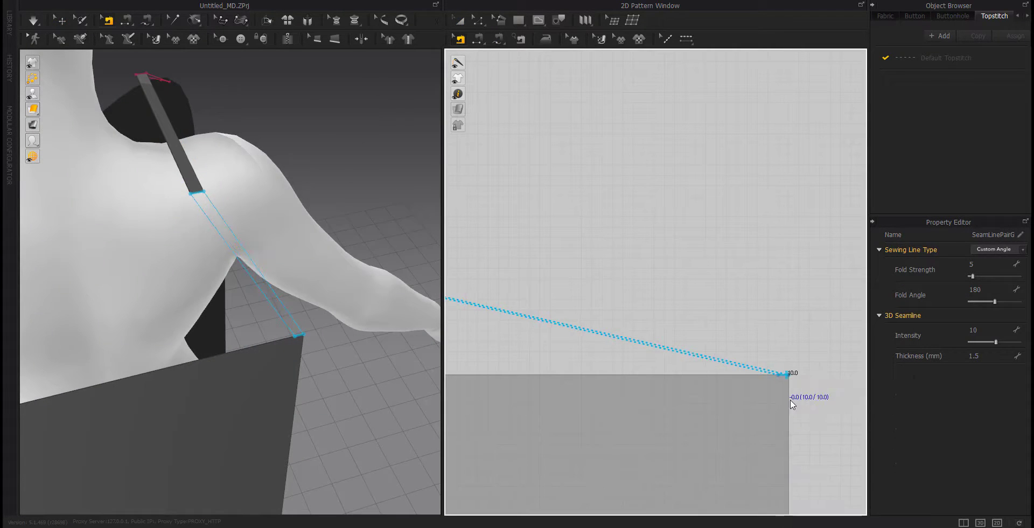
right_click_drag(259, 336, 404, 385)
scroll(711, 351, "down", 4)
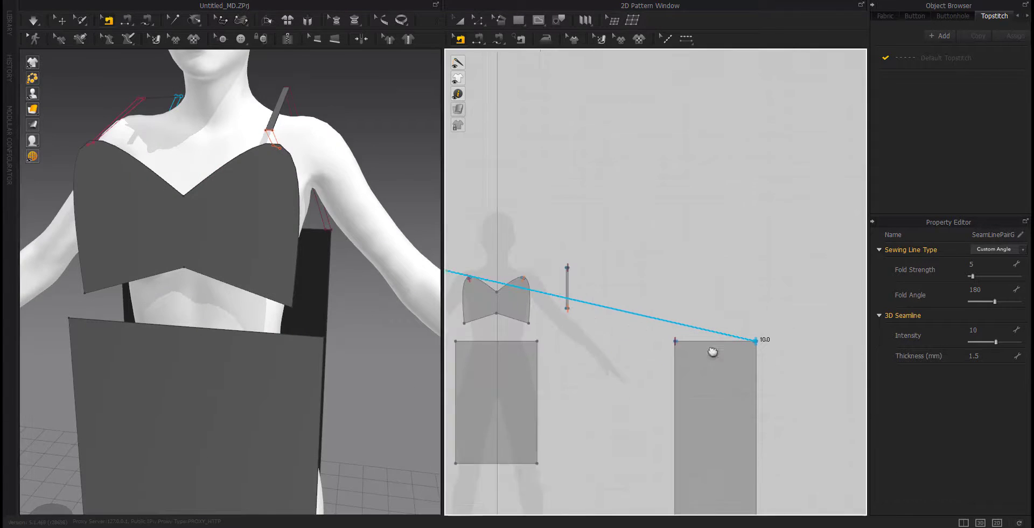
left_click(479, 39)
left_click(563, 337)
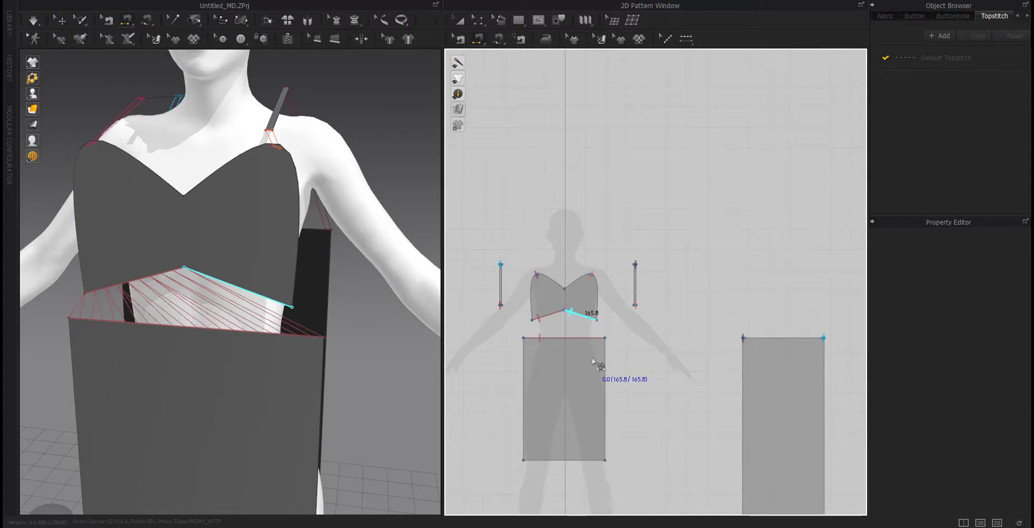
left_click(582, 314)
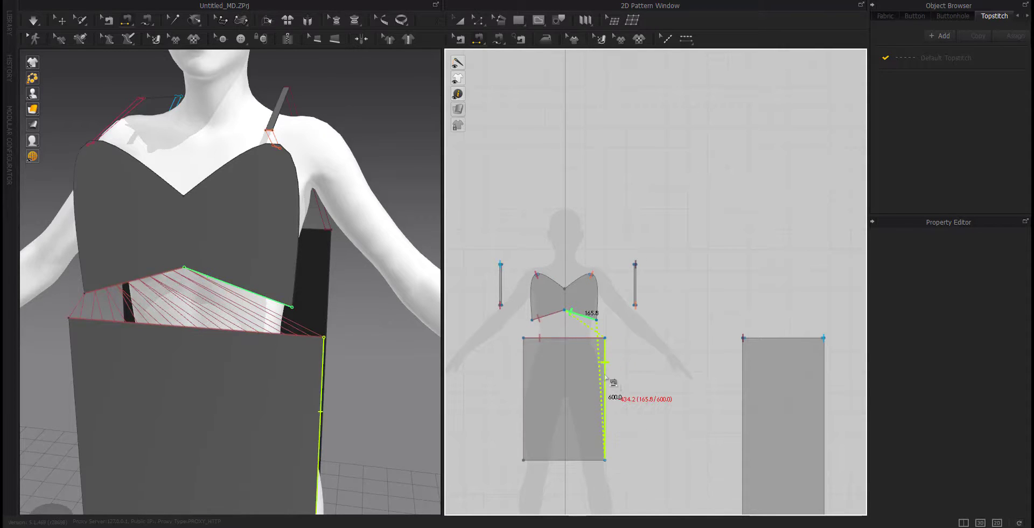
key("b")
left_click(574, 338)
key("Delete")
Sew the front panel's full top edge to both lower edges of the chest pattern as one seam.
key("n")
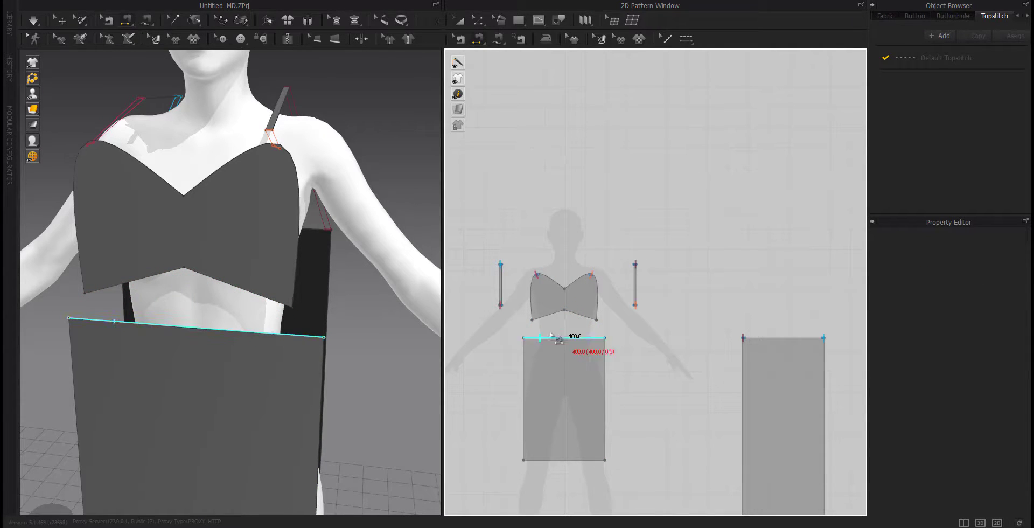
left_click(550, 337)
left_click(163, 318)
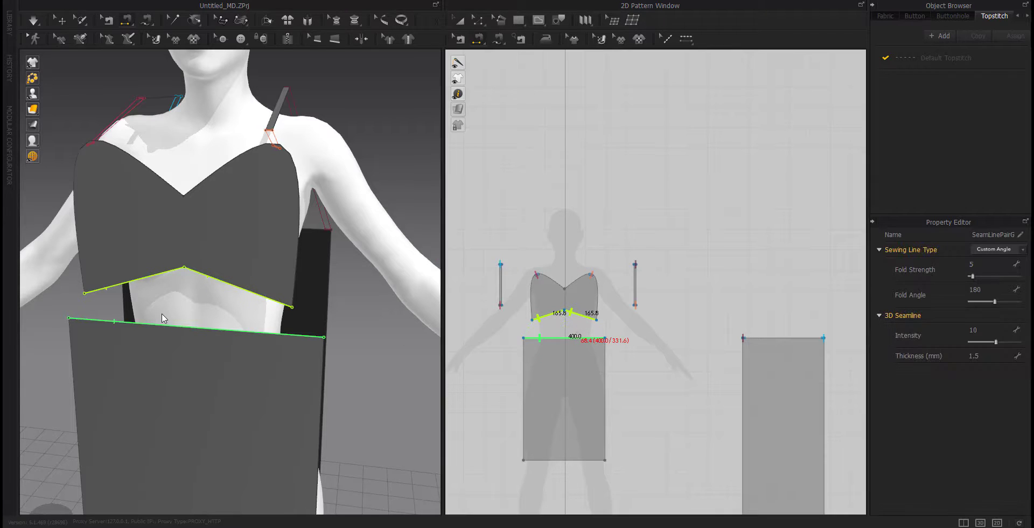
right_click_drag(189, 330, 136, 329)
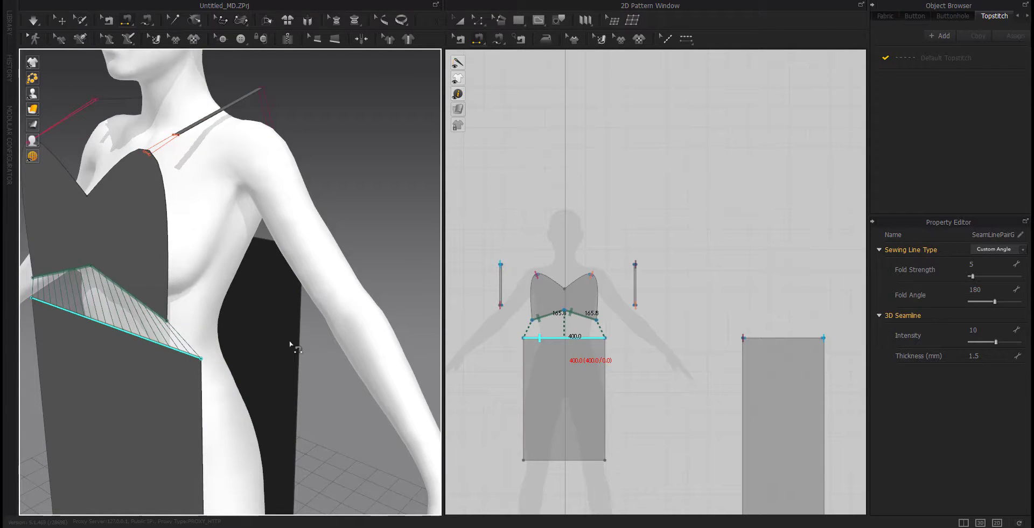
Shorten the back panel by moving its bottom edge up 150 mm.
middle_click_drag(301, 387, 281, 224)
scroll(603, 382, "up", 3)
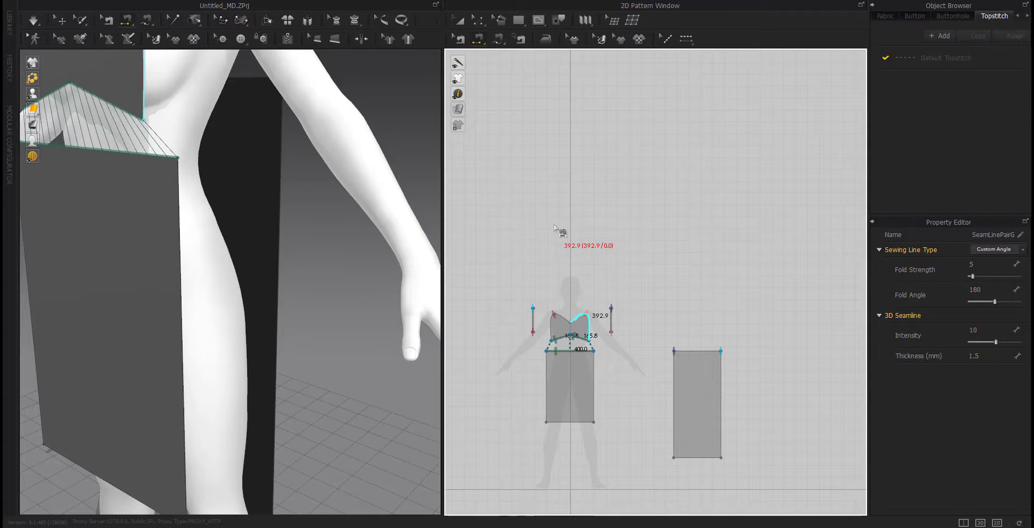
right_click_drag(244, 433, 269, 334)
key("z")
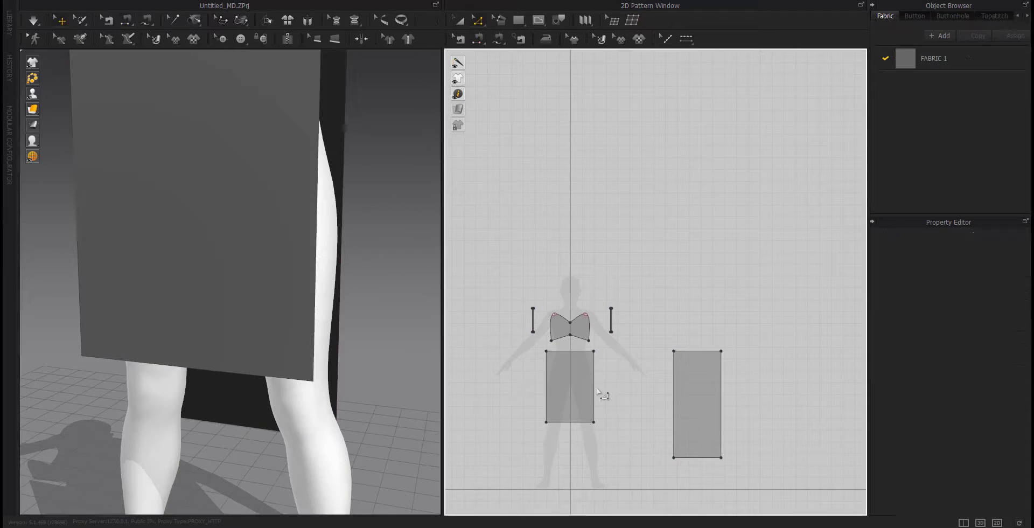
left_click(595, 391)
left_click(674, 415)
scroll(623, 420, "up", 4)
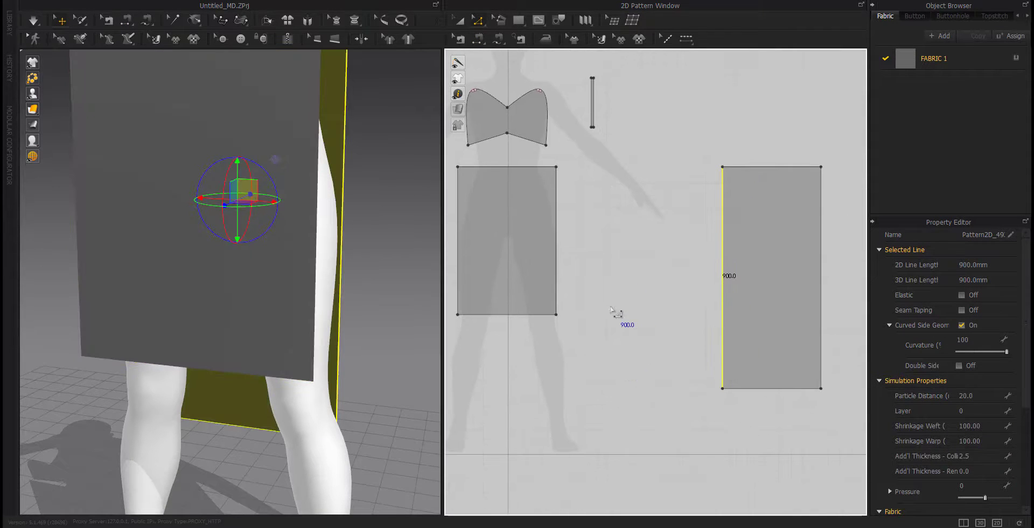
left_click_drag(777, 388, 777, 367)
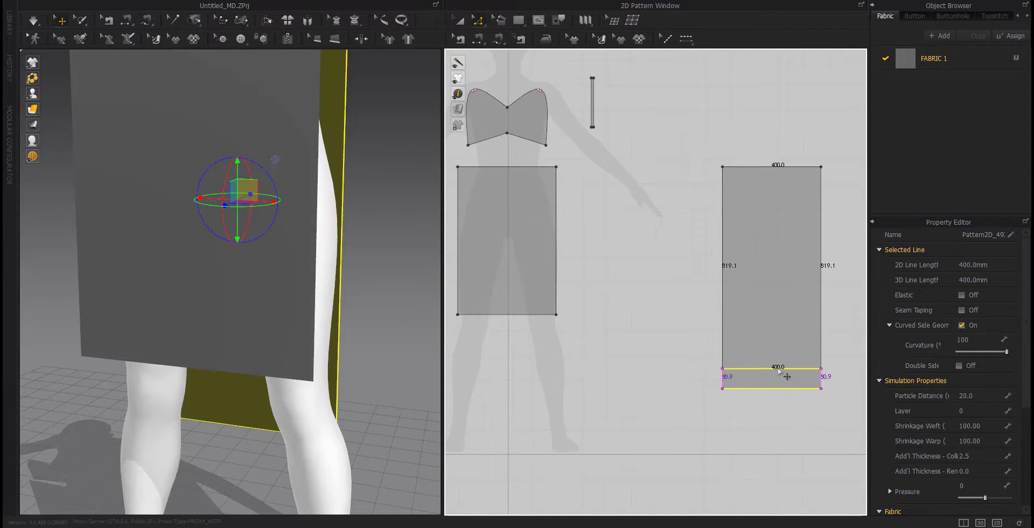
right_click(778, 367)
type("150")
key("Return")
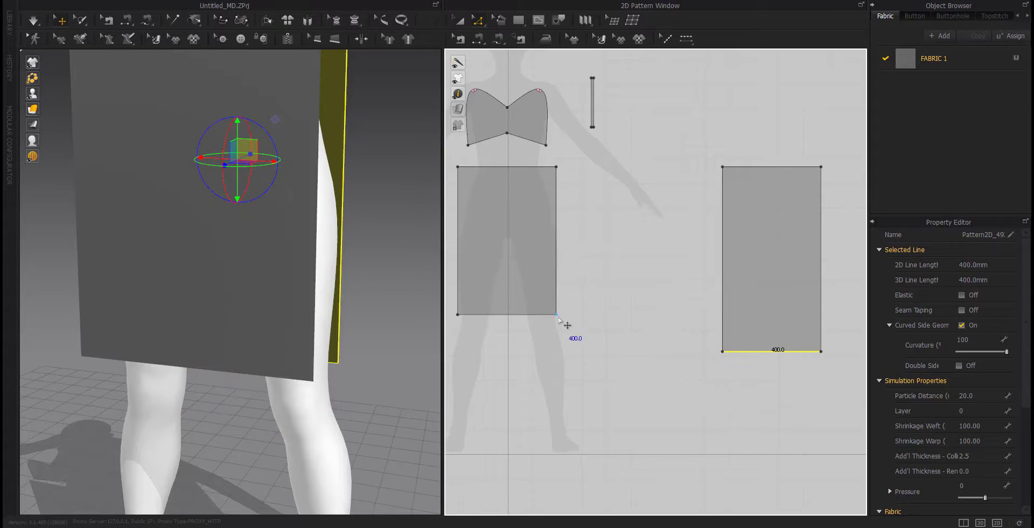
Curve the front panel's bottom edge upward to about 437 mm long and the back panel's bottom edge downward to about 442 mm.
middle_click_drag(525, 317, 563, 320)
key("c")
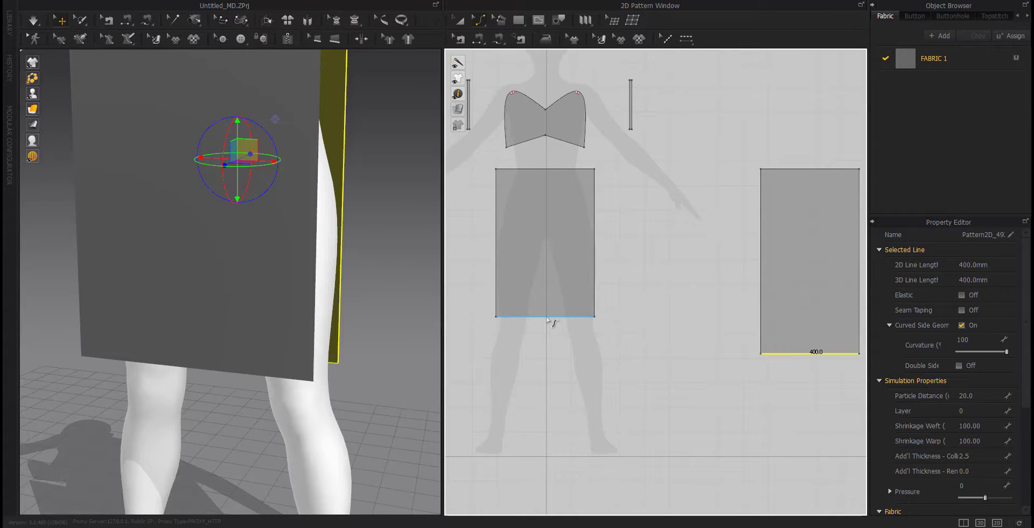
left_click_drag(546, 316, 548, 302)
middle_click_drag(773, 369, 717, 369)
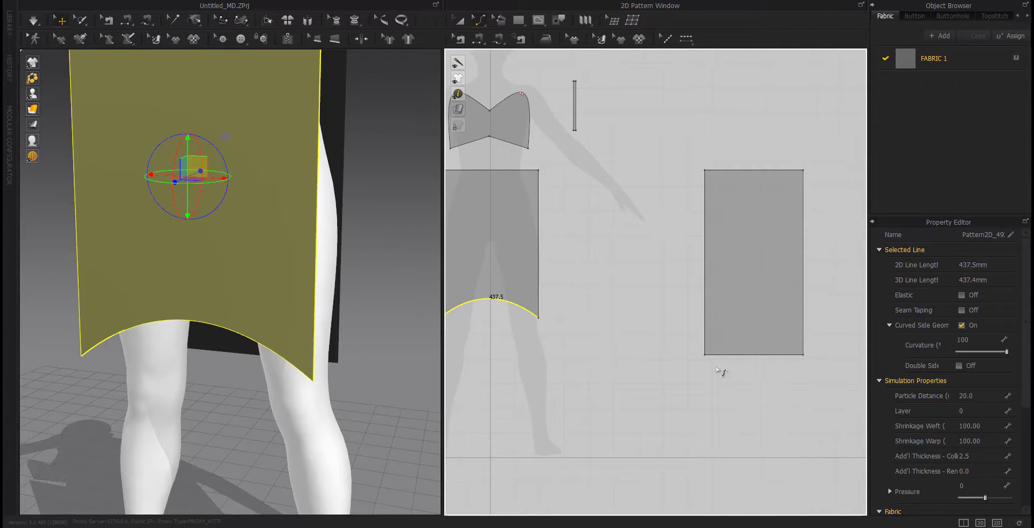
left_click_drag(756, 355, 758, 375)
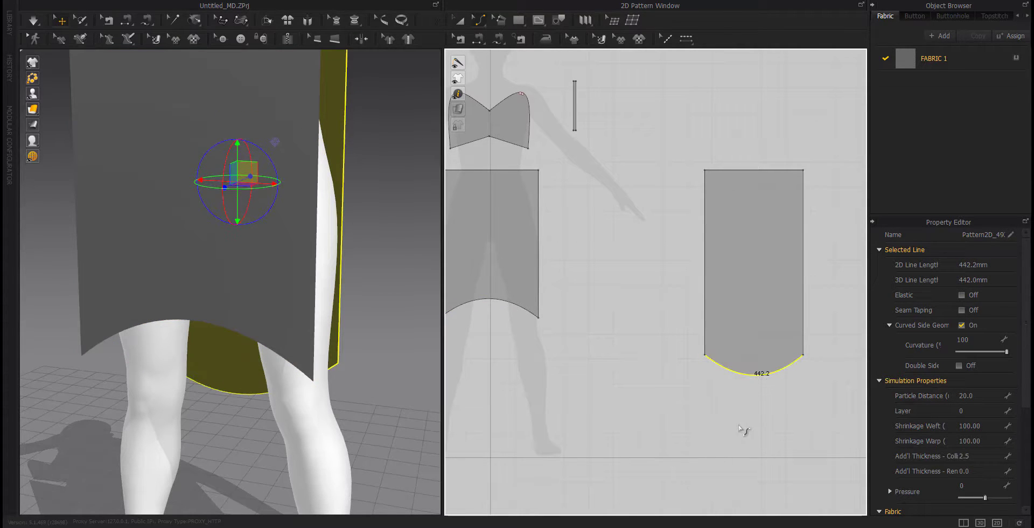
Deepen the upward curve of the front panel's bottom edge until the edge is about 468 mm long.
scroll(490, 320, "up", 5)
middle_click_drag(490, 320, 573, 347)
scroll(551, 328, "down", 2)
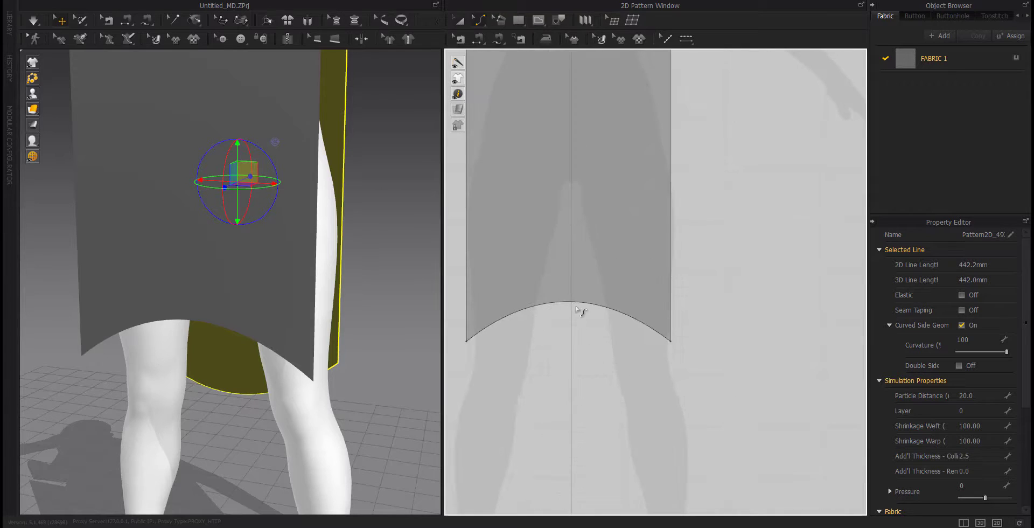
left_click_drag(571, 302, 569, 278)
scroll(594, 357, "down", 3)
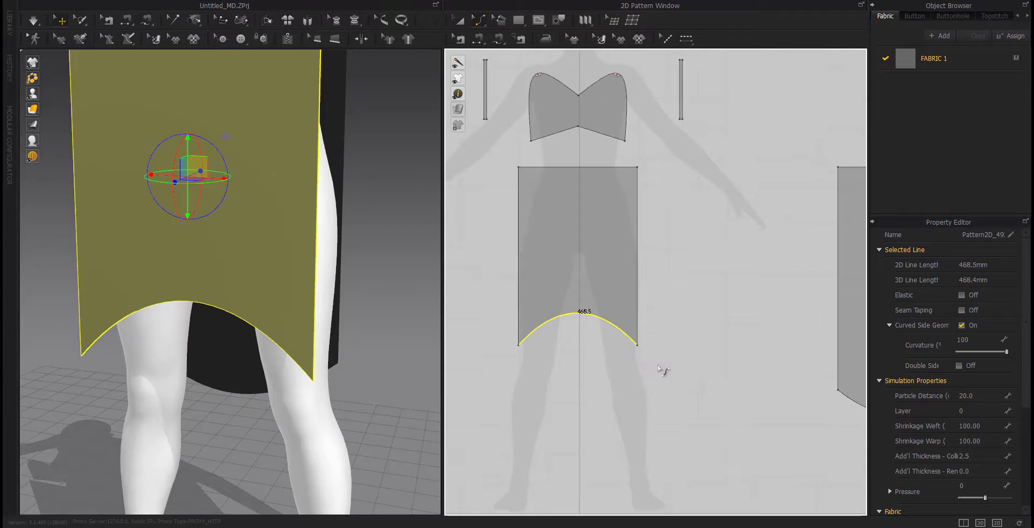
Shorten the back panel by moving its curved bottom edge up until the side edges are 700 mm long.
middle_click_drag(808, 409, 680, 410)
left_click(509, 341)
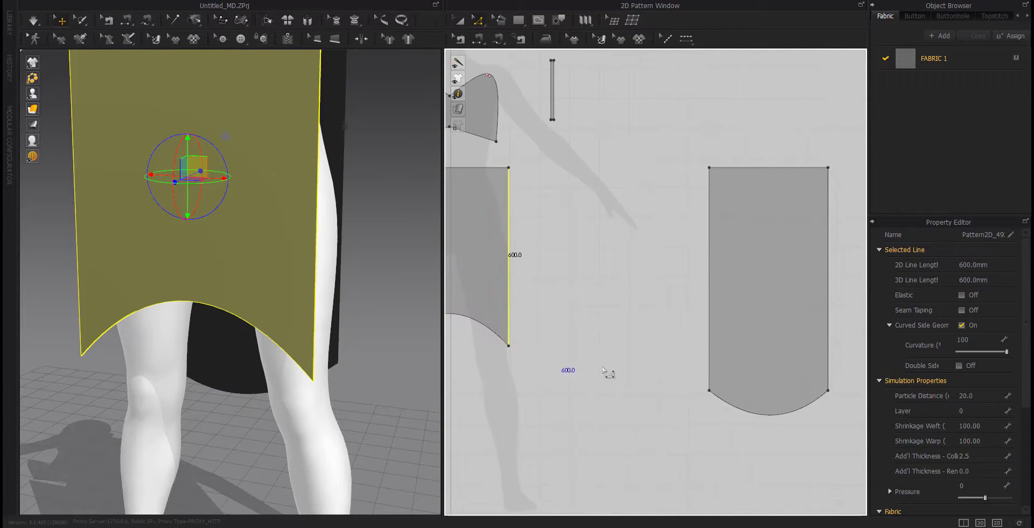
left_click(709, 327)
left_click_drag(772, 416, 770, 402)
right_click(770, 403)
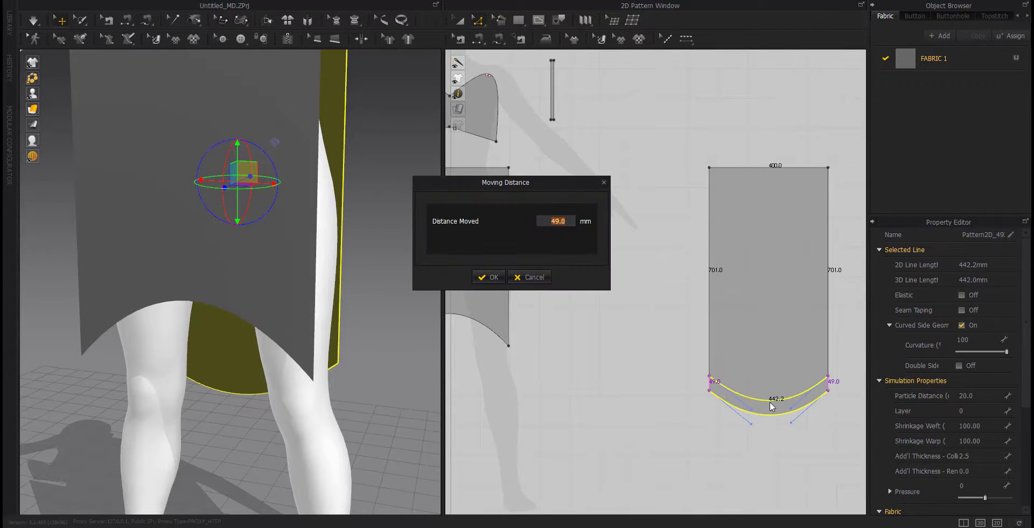
key("Return")
Lengthen the front panel by moving both of its bottom corners down 100 mm.
left_click(493, 352)
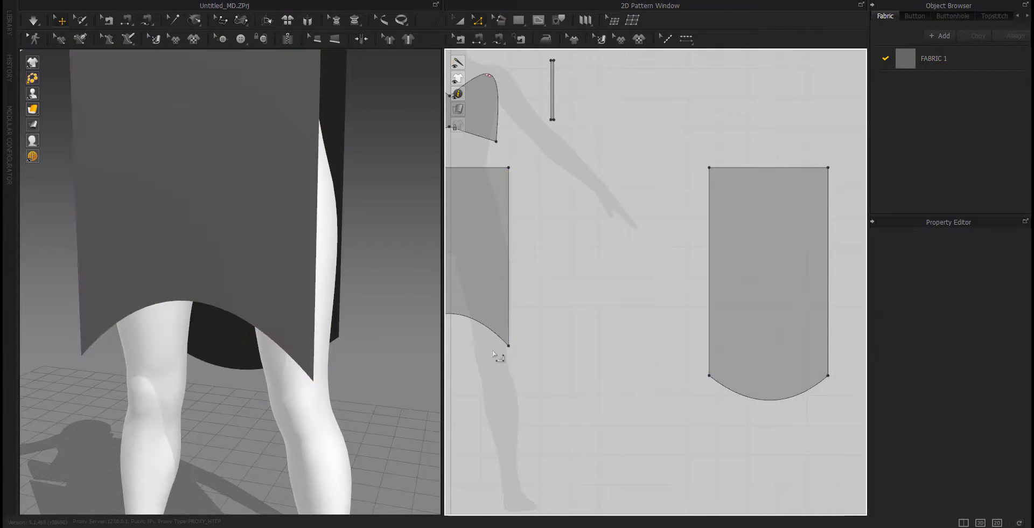
middle_click_drag(525, 367, 606, 362)
left_click(589, 341)
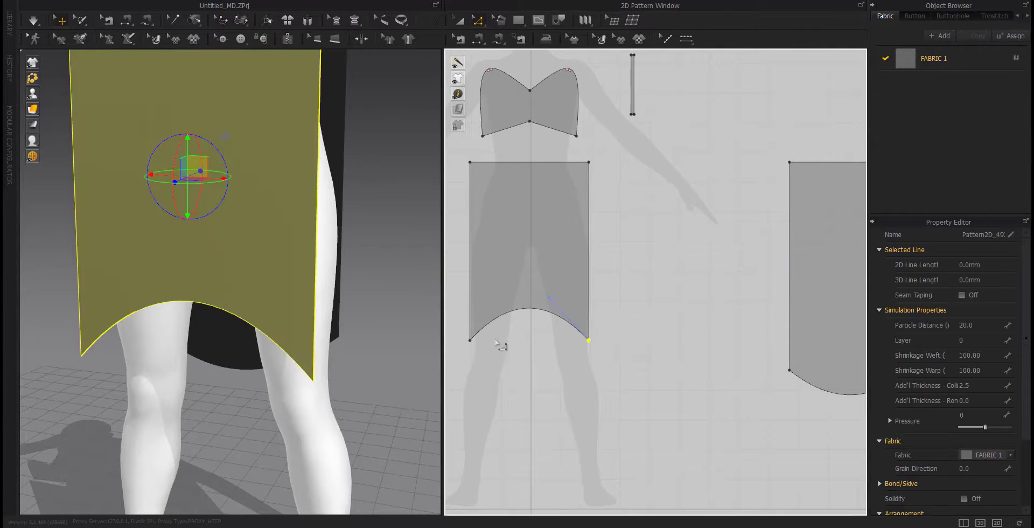
left_click_drag(589, 340, 591, 355)
right_click(590, 355)
type("100")
key("Return")
left_click(630, 389)
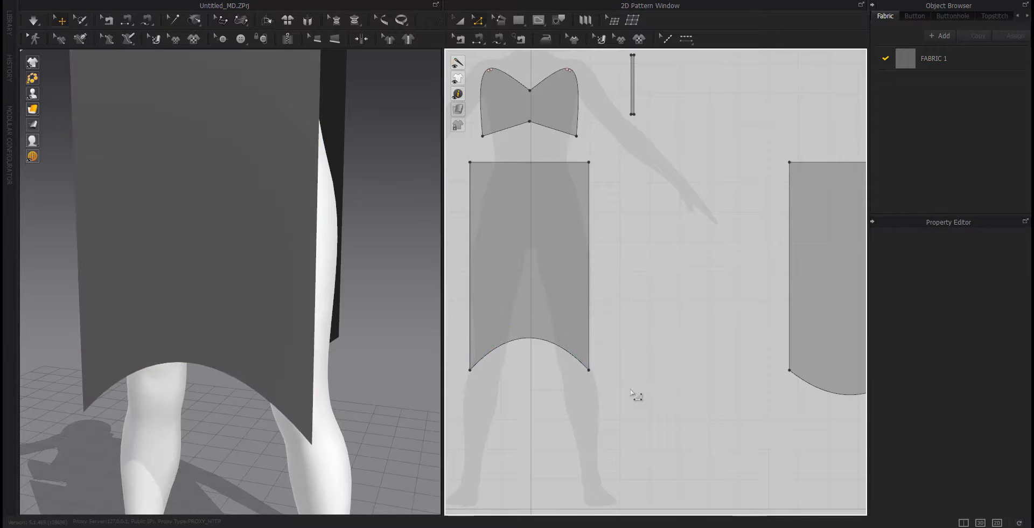
Sew both 700 mm side edges of the front panel to the matching side edges of the back panel.
scroll(630, 392, "down", 3)
middle_click_drag(630, 397, 628, 405)
scroll(409, 226, "down", 2)
middle_click_drag(433, 81, 429, 157)
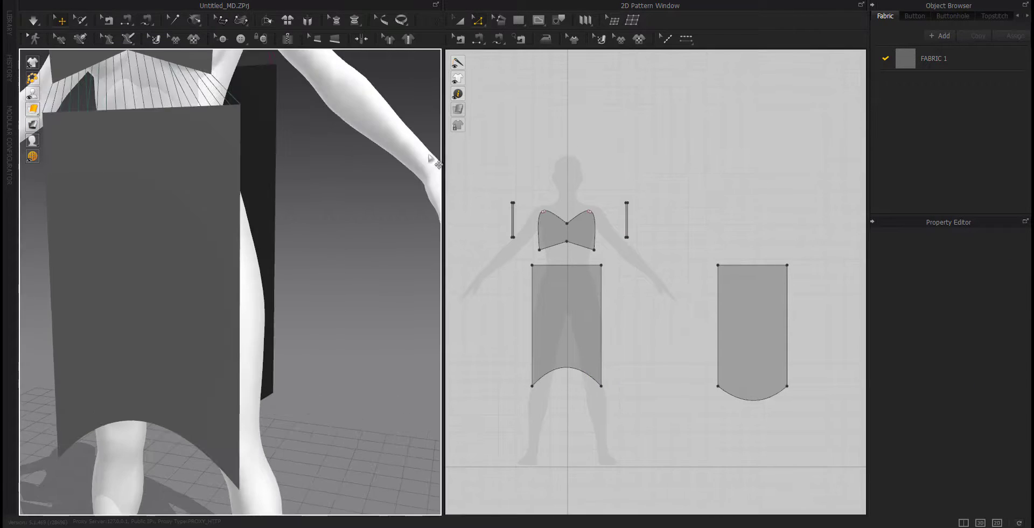
left_click(478, 39)
left_click(601, 301)
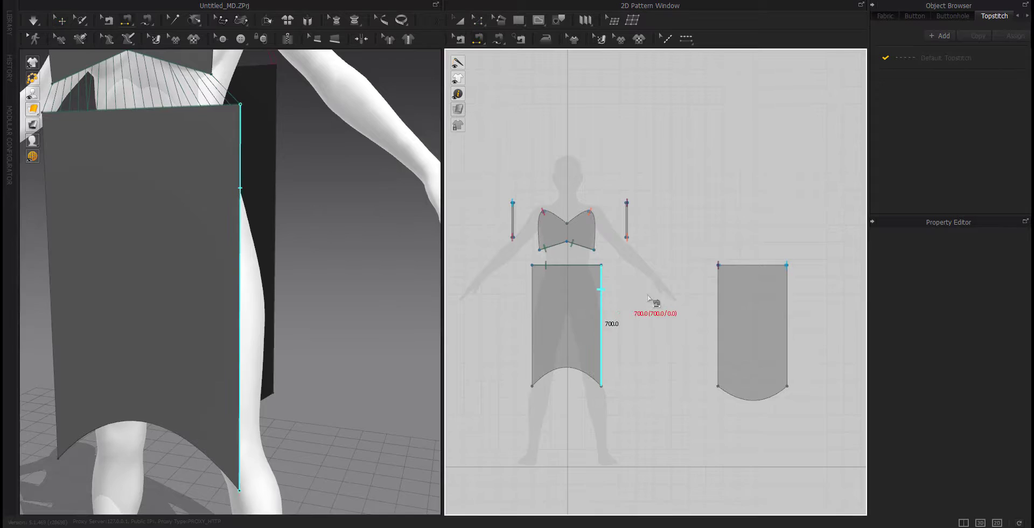
left_click(719, 302)
left_click(787, 318)
left_click(532, 323)
right_click_drag(242, 269, 322, 250)
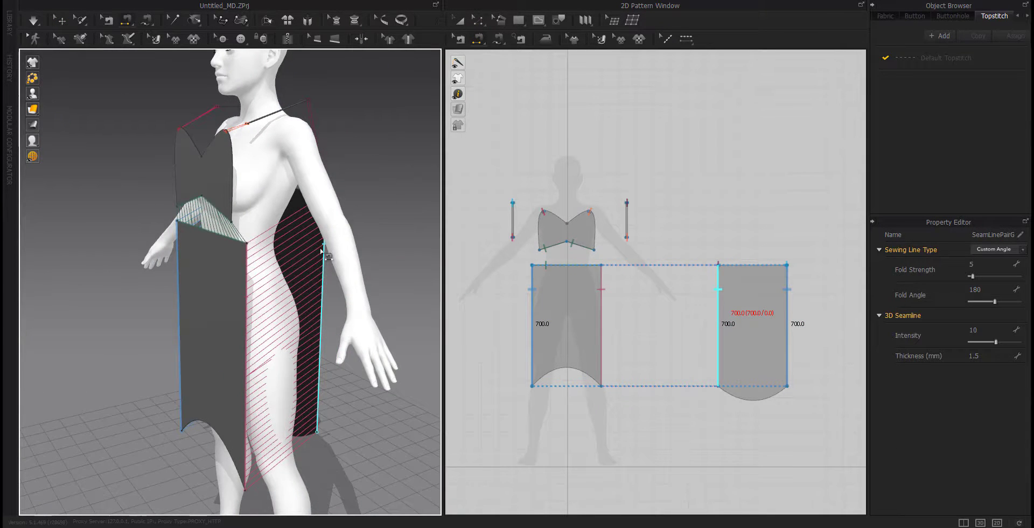
right_click_drag(264, 267, 301, 264)
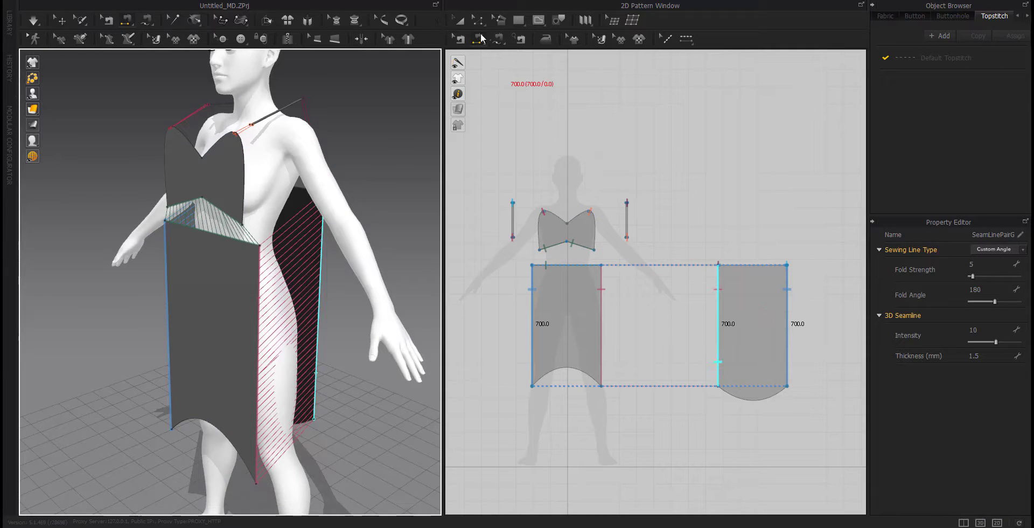
Delete the two side seams joining the front and back panels.
left_click(460, 38)
left_click(602, 304)
key("Delete")
left_click(532, 302)
key("Delete")
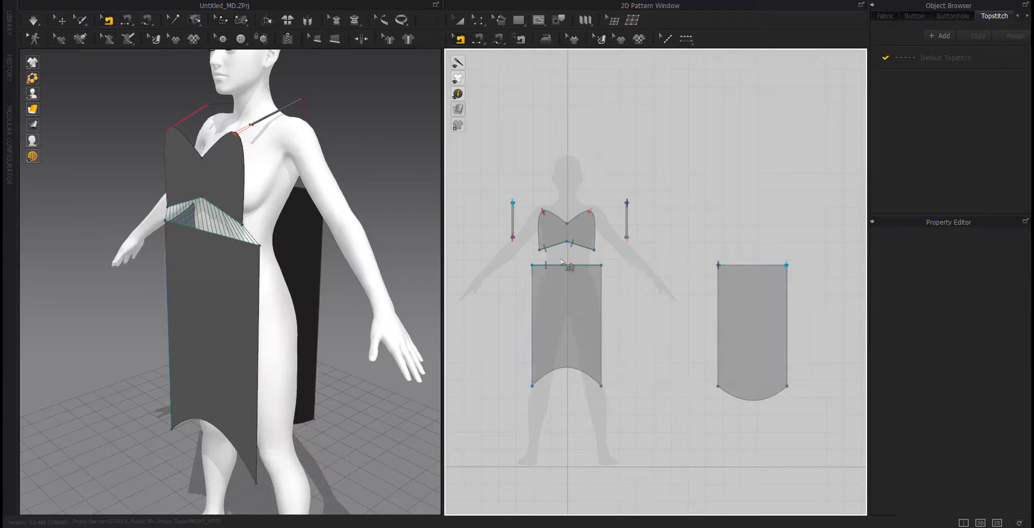
Shorten the front panel's side edges to 600 mm by moving both bottom corners up.
key("z")
left_click(594, 229)
scroll(594, 229, "up", 5)
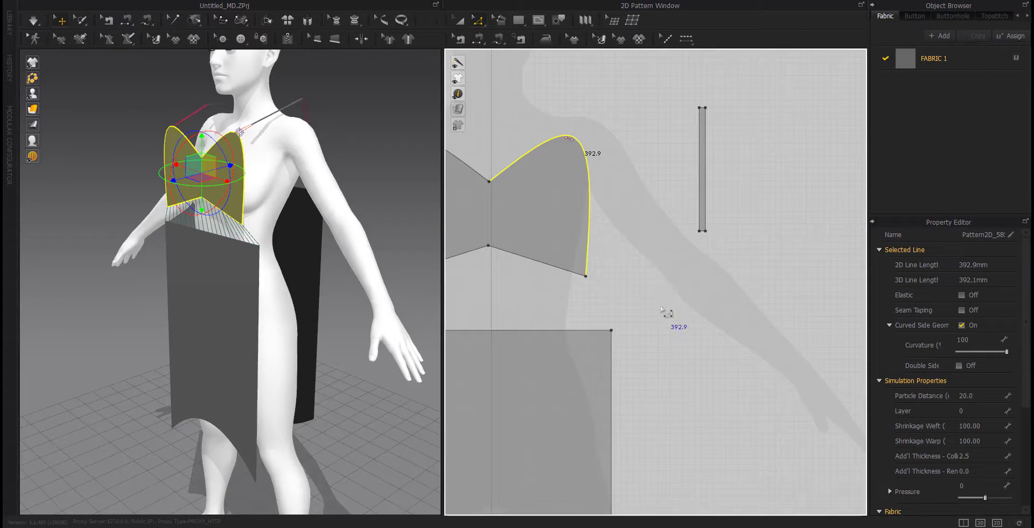
scroll(679, 337, "down", 3)
middle_click_drag(679, 337, 615, 198)
left_click(572, 303)
scroll(668, 349, "down", 3)
middle_click_drag(674, 353, 600, 308)
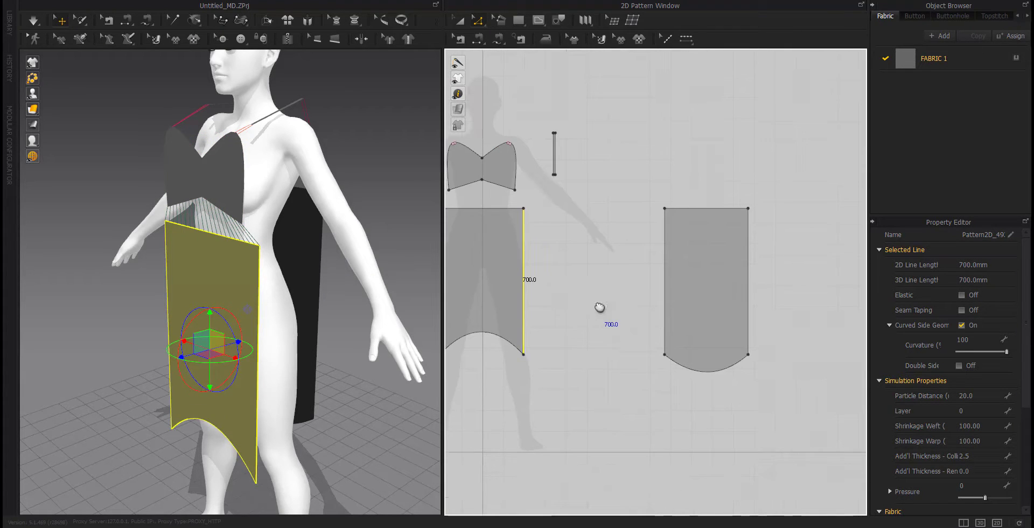
left_click(524, 355)
left_click_drag(602, 355, 604, 328)
right_click(604, 329)
key("Return")
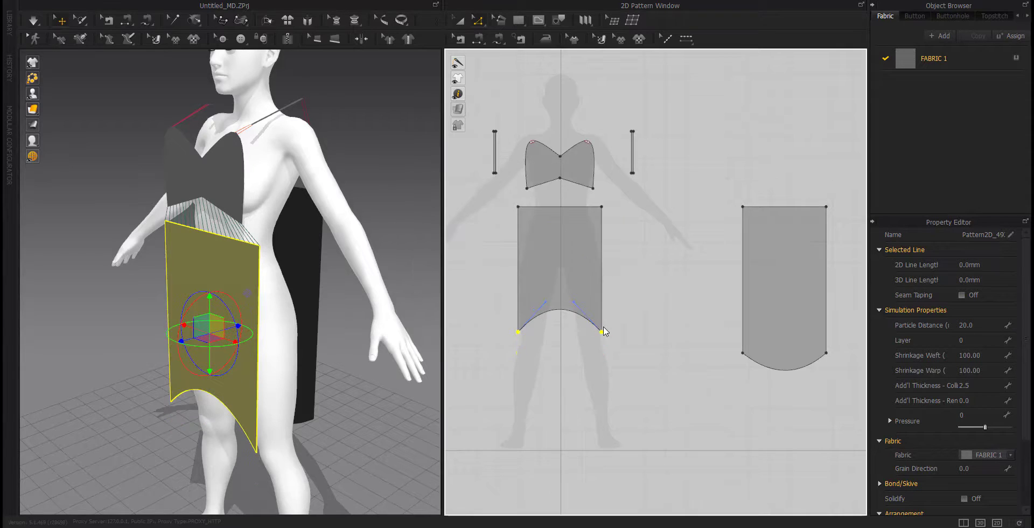
Lengthen the back panel by moving its curved bottom edge down until the side edges are 900 mm long.
left_click_drag(793, 375, 795, 395)
right_click(793, 396)
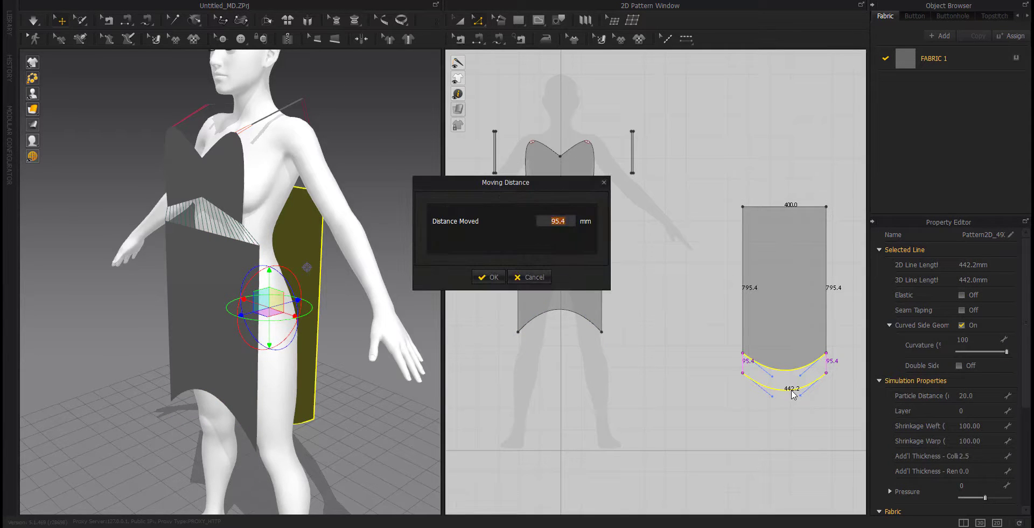
key("Return")
left_click(602, 301)
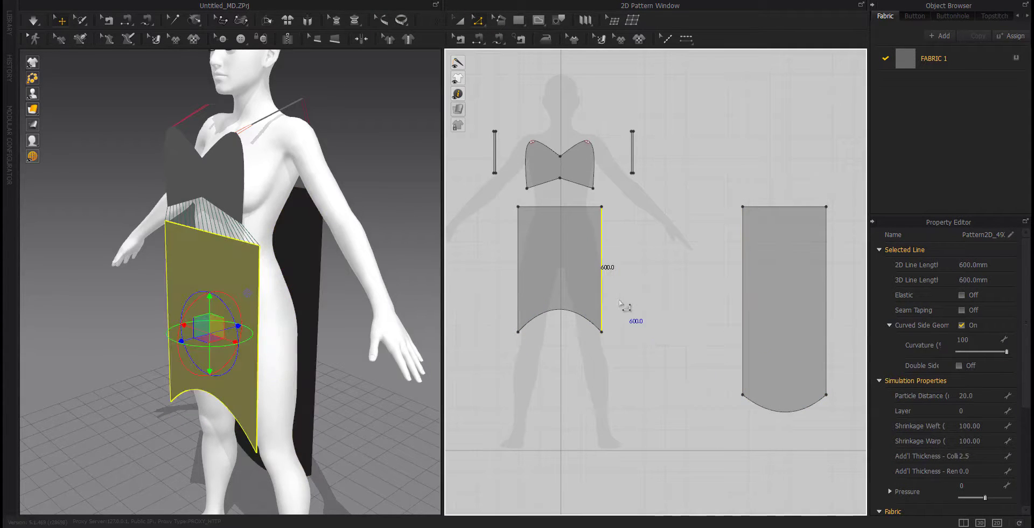
scroll(586, 169, "up", 5)
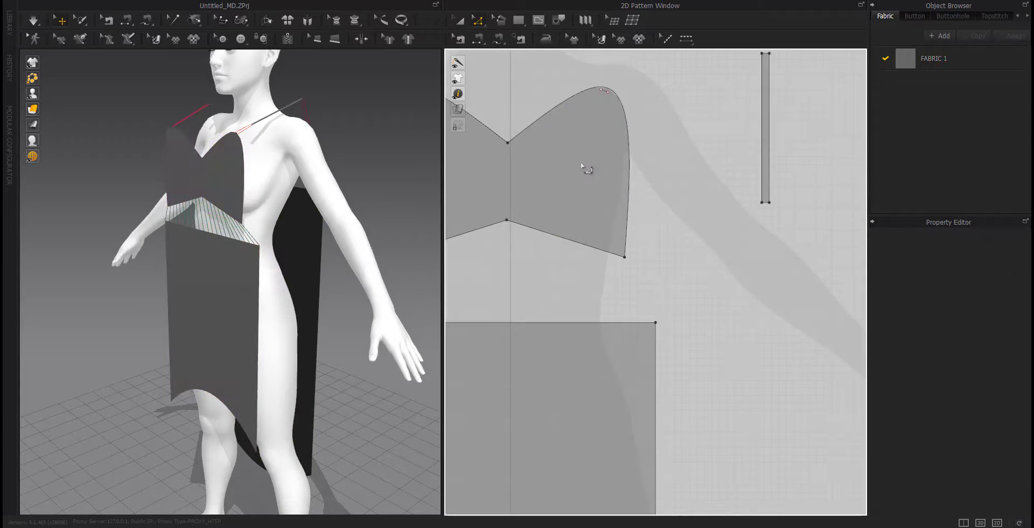
left_click(629, 159)
left_click(499, 38)
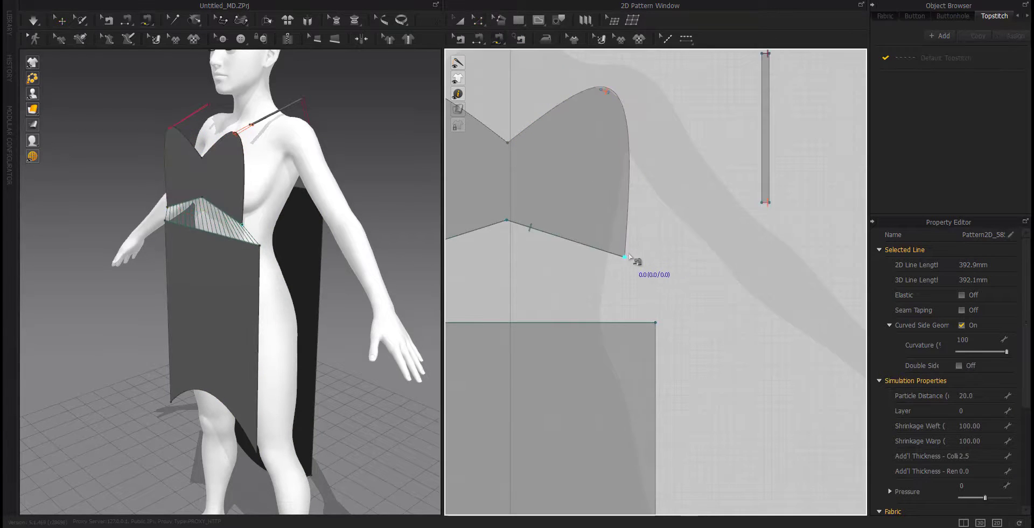
scroll(637, 261, "down", 3)
scroll(524, 259, "up", 3)
Split both outer curves of the chest pattern with a point 160 mm along the curve from the lower corner.
key("z")
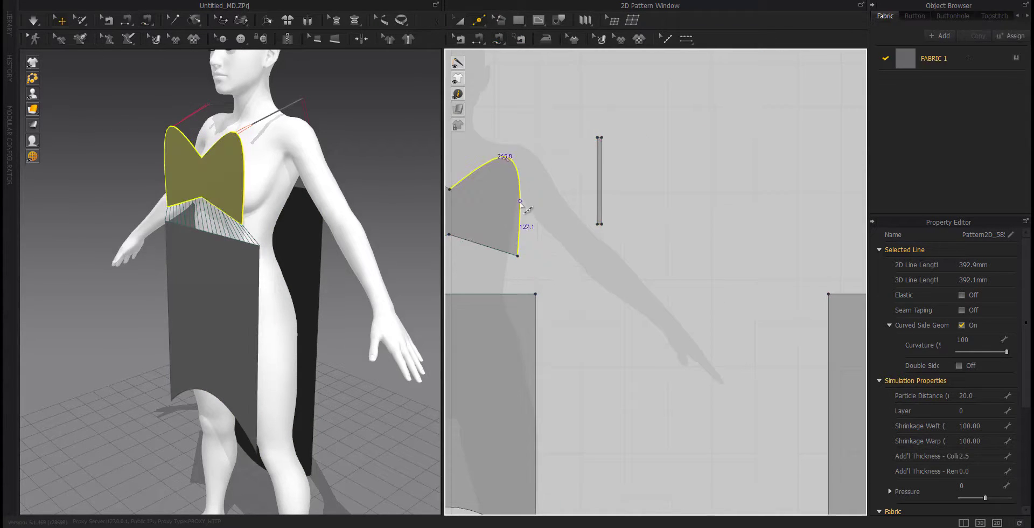
right_click(519, 175)
left_click_drag(518, 118, 686, 118)
key("BackSpace")
key("BackSpace")
left_click(754, 117)
right_click(520, 186)
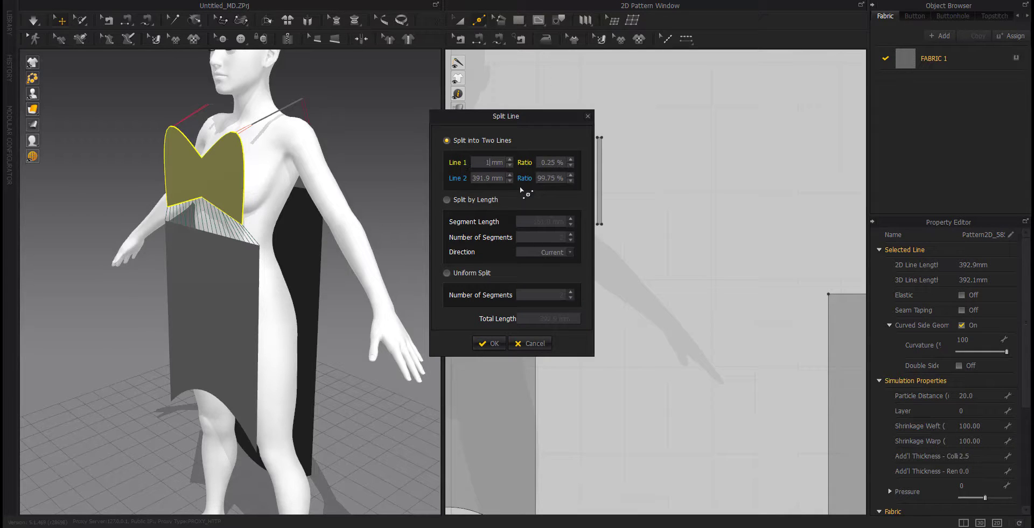
type("1")
key("Return")
scroll(515, 215, "down", 3)
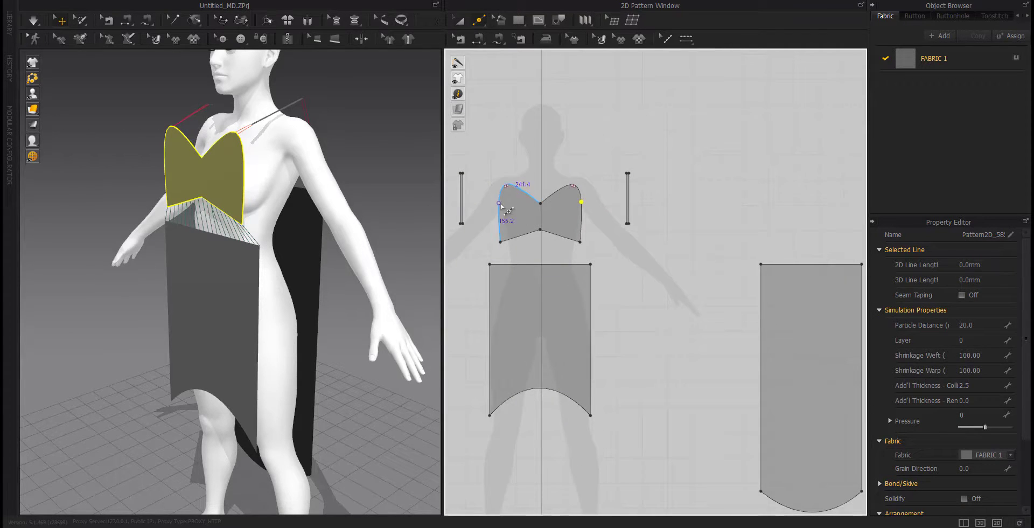
right_click(501, 204)
key("Return")
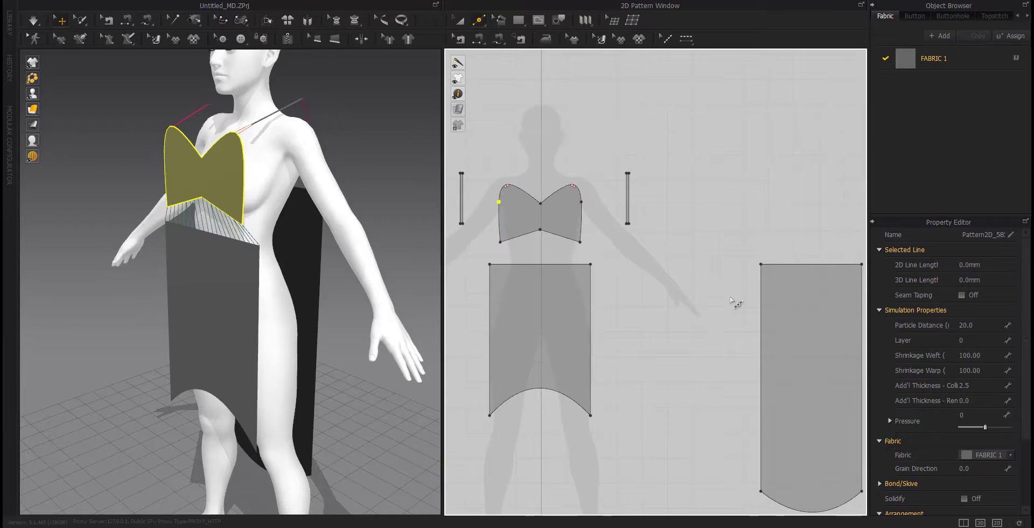
Free-sew the chest pattern's right 160 mm side segment to the top 160 mm of the back panel's left edge.
middle_click_drag(736, 302, 691, 277)
left_click(498, 38)
left_click(535, 177)
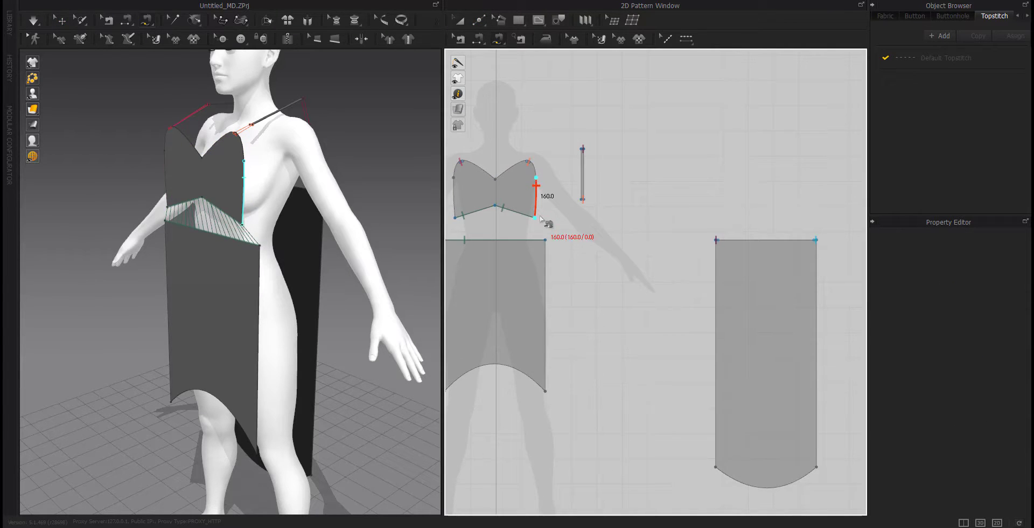
left_click(540, 213)
left_click(715, 240)
left_click(716, 279)
Free-sew the chest pattern's left 160 mm side segment to the top 160 mm of the back panel's right edge.
middle_click_drag(648, 257, 567, 255)
left_click(520, 175)
left_click(523, 214)
left_click(744, 246)
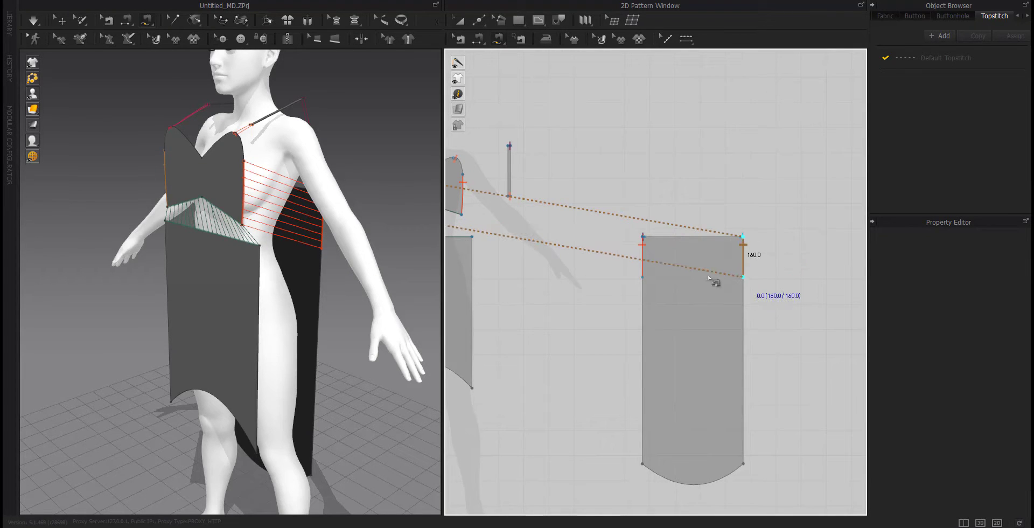
left_click(626, 236)
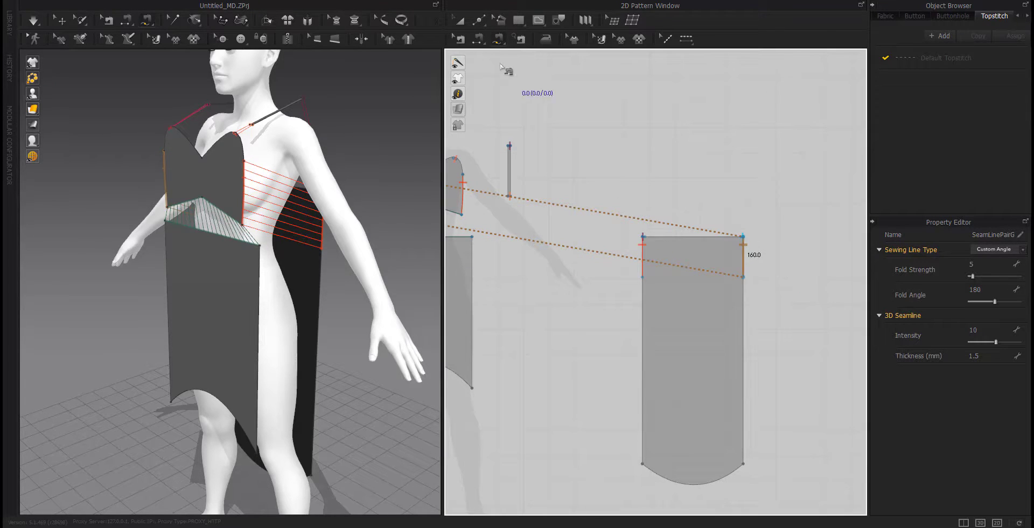
Free-sew the front panel's full right edge to the remaining length of the back panel's left edge below the chest seam.
right_click_drag(622, 297, 693, 292)
key("z")
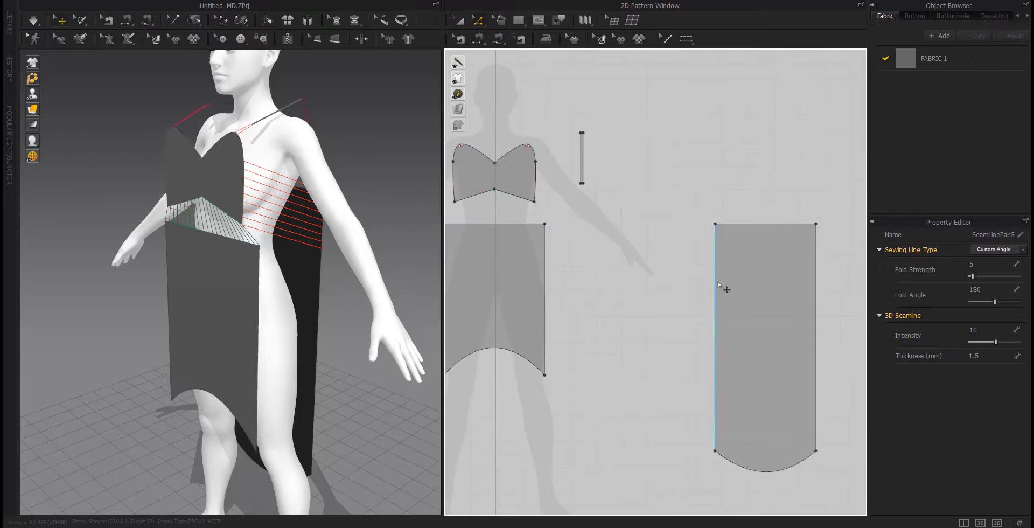
left_click(464, 40)
left_click(478, 38)
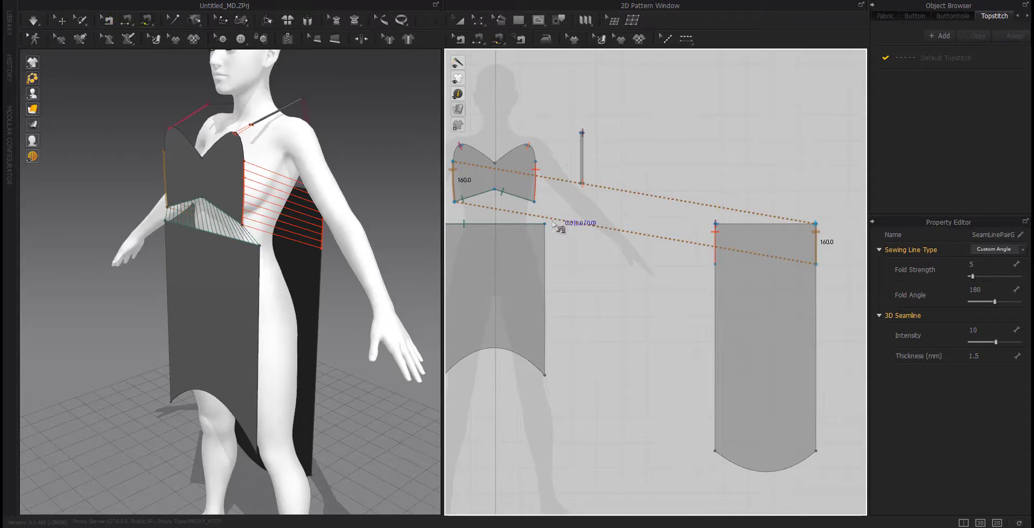
left_click(556, 291)
left_click(550, 371)
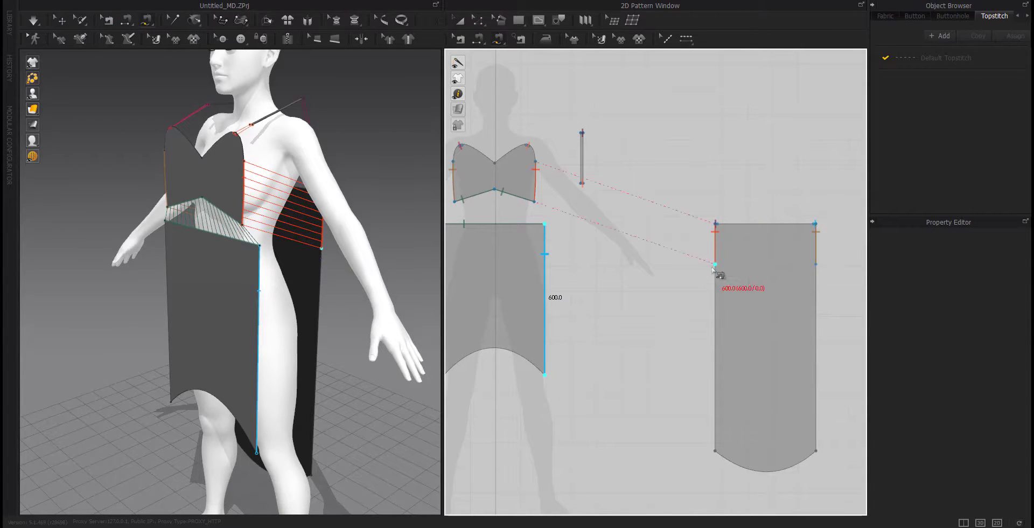
left_click(715, 265)
left_click(717, 451)
Free-sew the front panel's full left edge to the remaining 740 mm of the back panel's right edge.
middle_click_drag(625, 404, 550, 353)
left_click(521, 199)
left_click(521, 351)
left_click(756, 230)
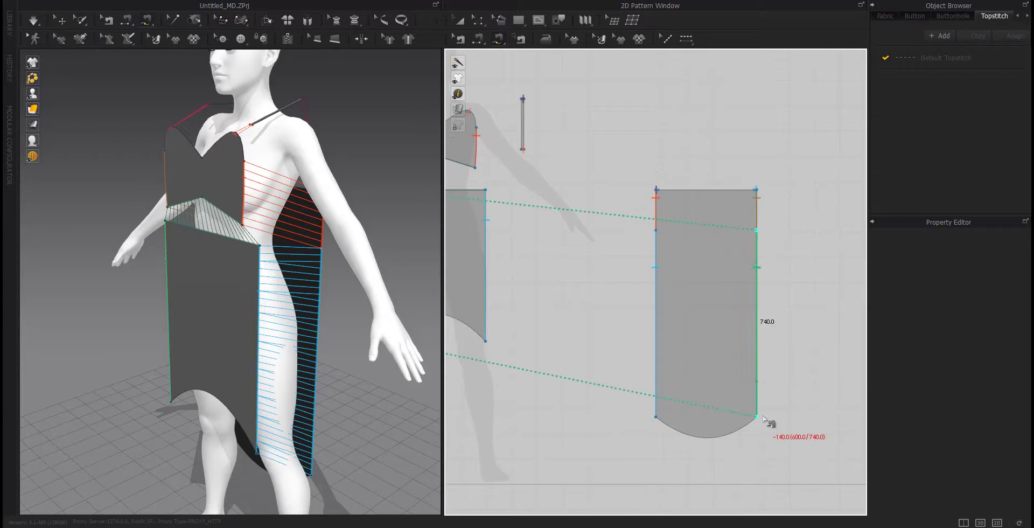
left_click(757, 416)
right_click_drag(607, 390, 658, 380)
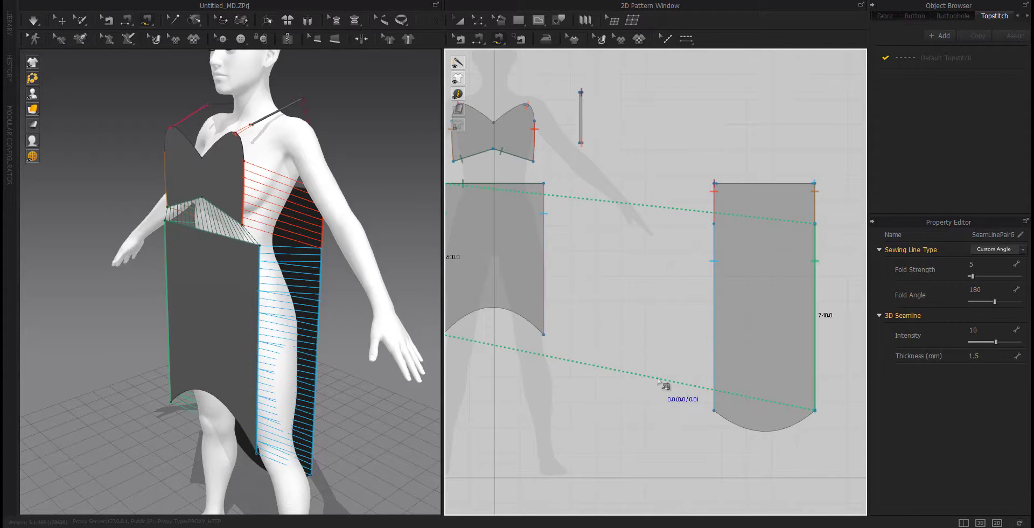
Test-drape the sewn dress on the avatar with the simulation and undo the drape.
key("z")
left_click(543, 267)
middle_click_drag(571, 314, 612, 299)
right_click_drag(242, 298, 274, 303)
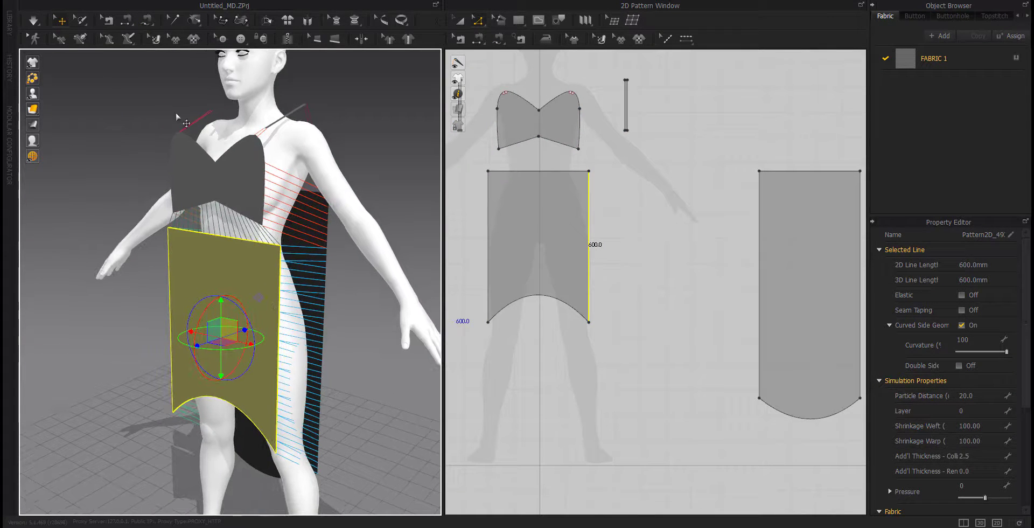
left_click(33, 19)
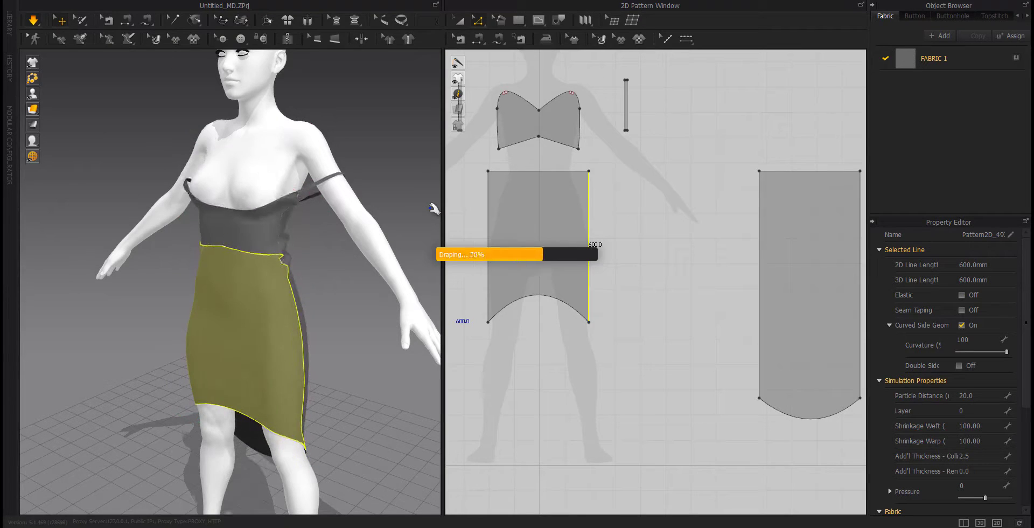
right_click_drag(351, 270, 319, 288)
key("ctrl+z")
Select the front and back panels together and scale both wider while keeping their height.
scroll(589, 264, "down", 3)
key("a")
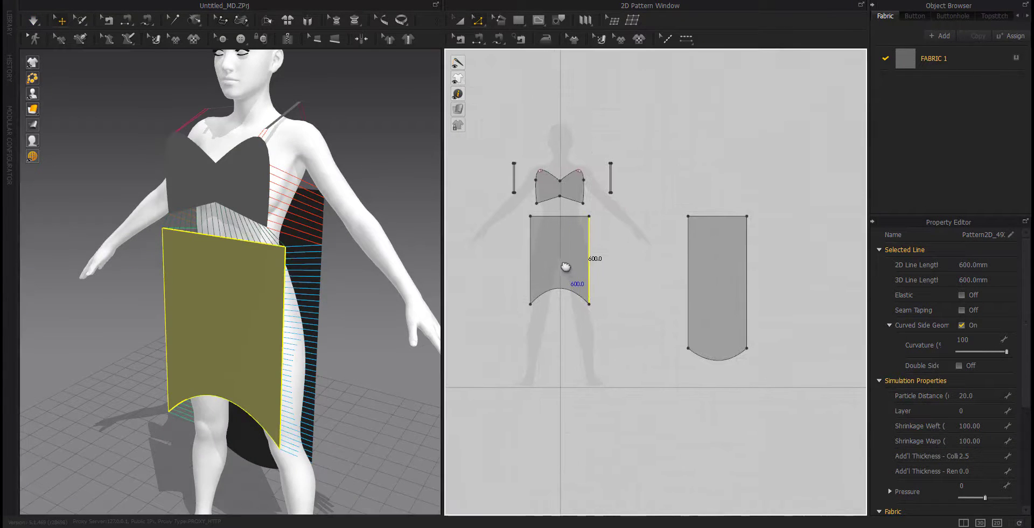
left_click(716, 274, "shift")
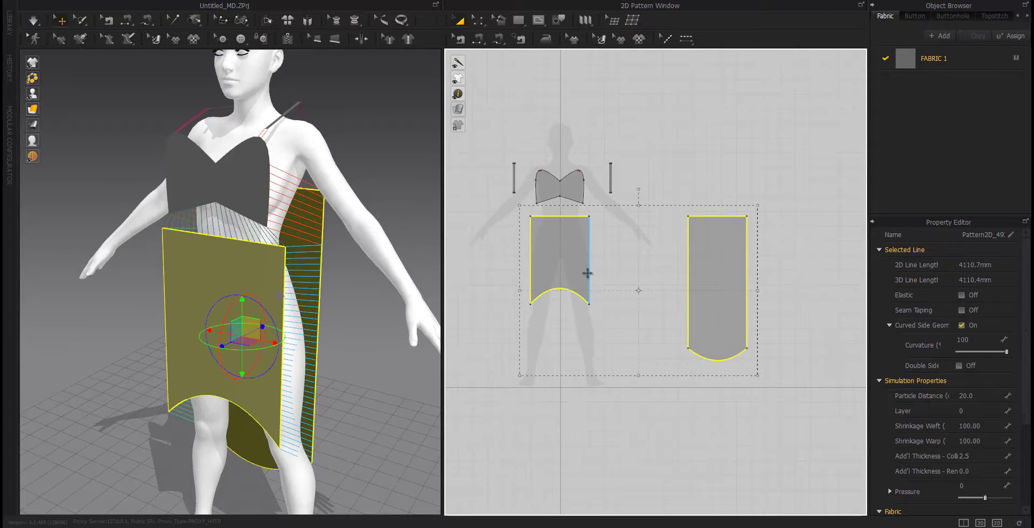
left_click(719, 291, "shift")
left_click(718, 291)
left_click_drag(538, 263, 570, 259, "shift")
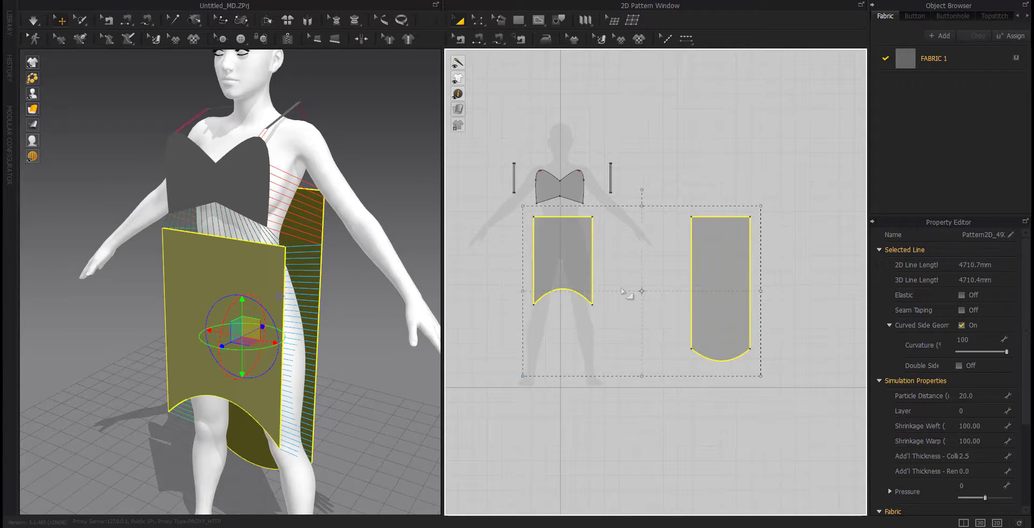
mouse_move(765, 291)
left_mouse_down()
mouse_move(805, 293)
mouse_move(774, 285)
left_mouse_up()
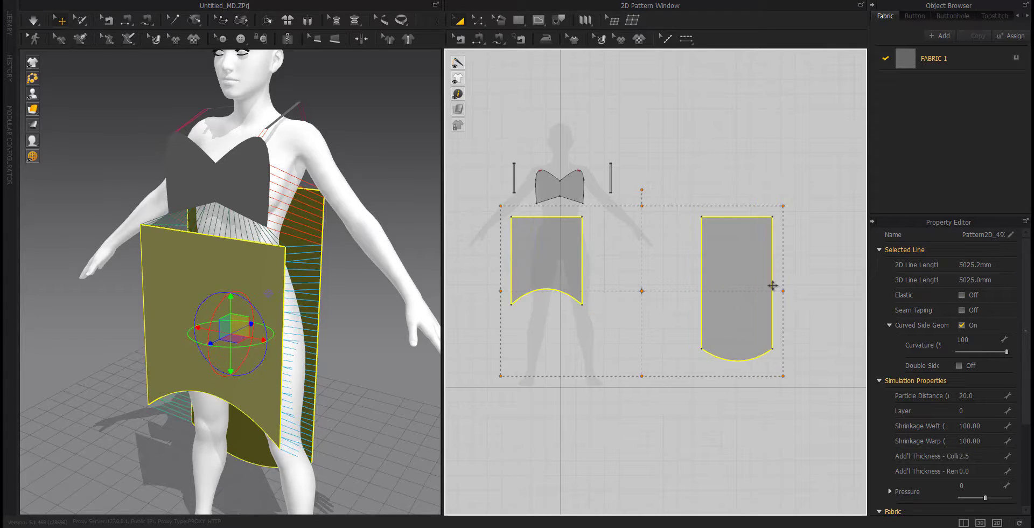
Set the particle distance of both shoulder straps to 5.
left_click(611, 175)
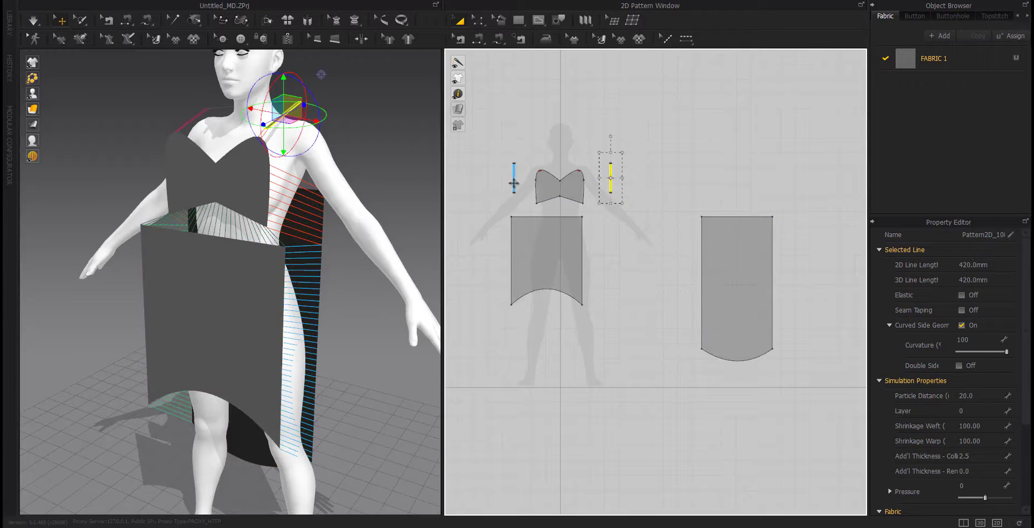
left_click(513, 178, "shift")
left_click(979, 396)
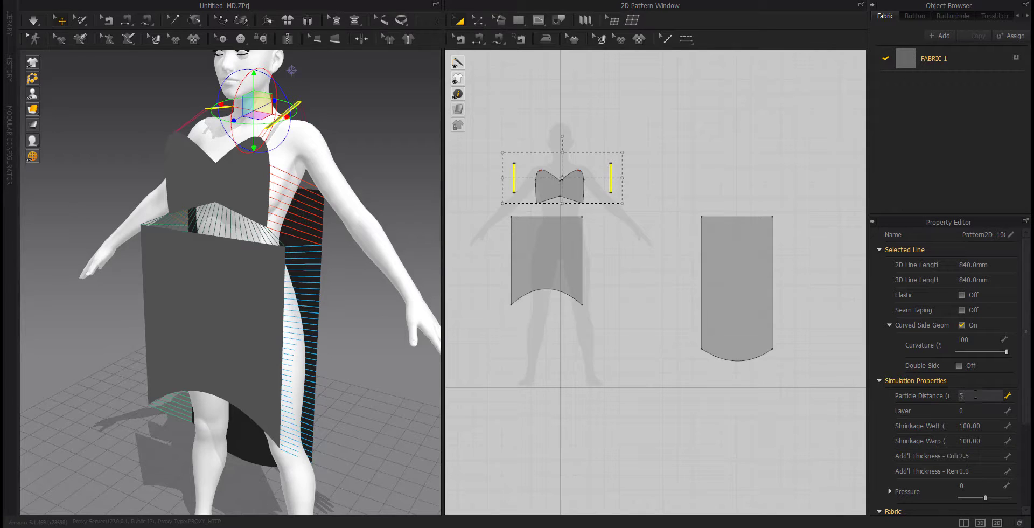
left_click(628, 325)
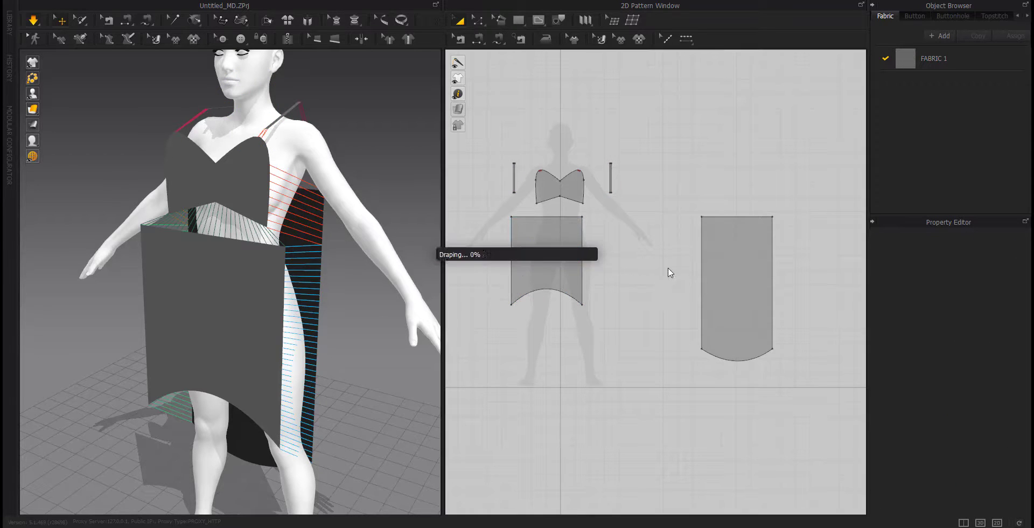
Widen the chest pattern evenly on both sides, and test-drape the dress before resetting its 3D arrangement.
left_click(572, 192)
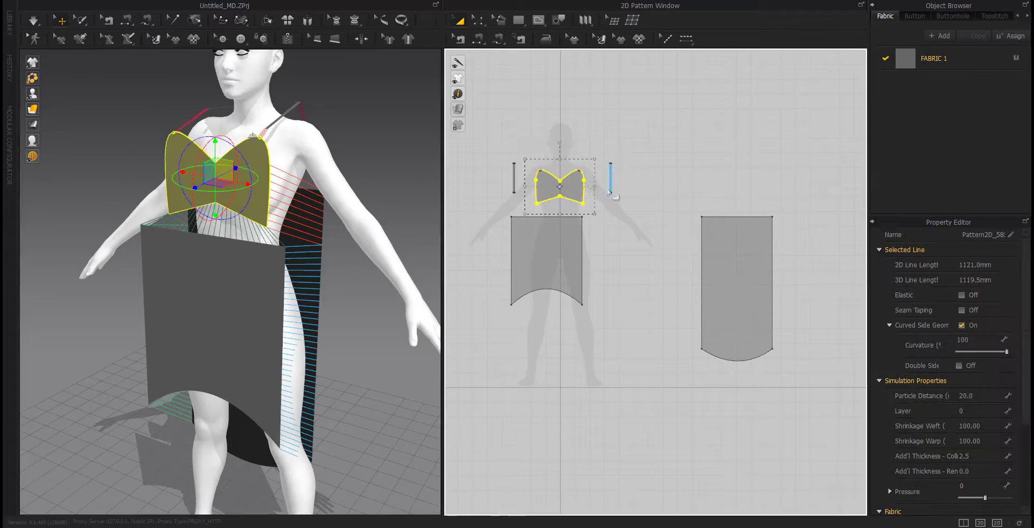
left_click_drag(613, 187, 621, 189)
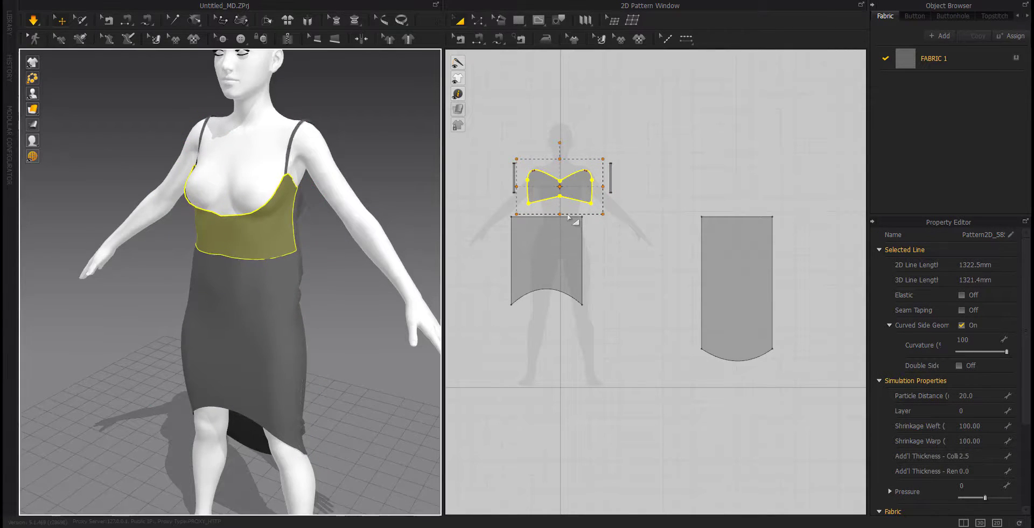
right_click_drag(397, 227, 183, 291)
key("ctrl+f")
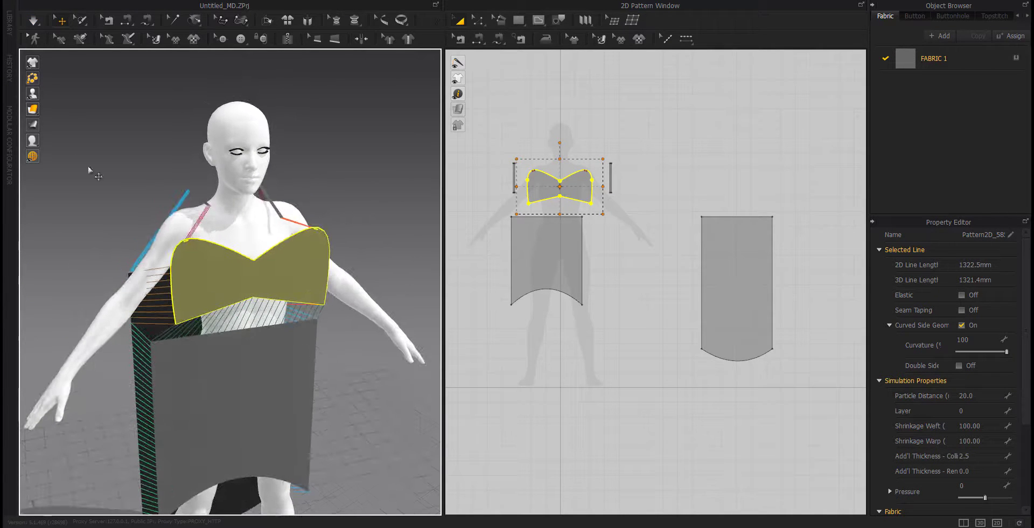
Switch the 3D garment display to show fabric thickness and set the additional rendering thickness of both straps to 1.
left_click(47, 110)
left_click(684, 211)
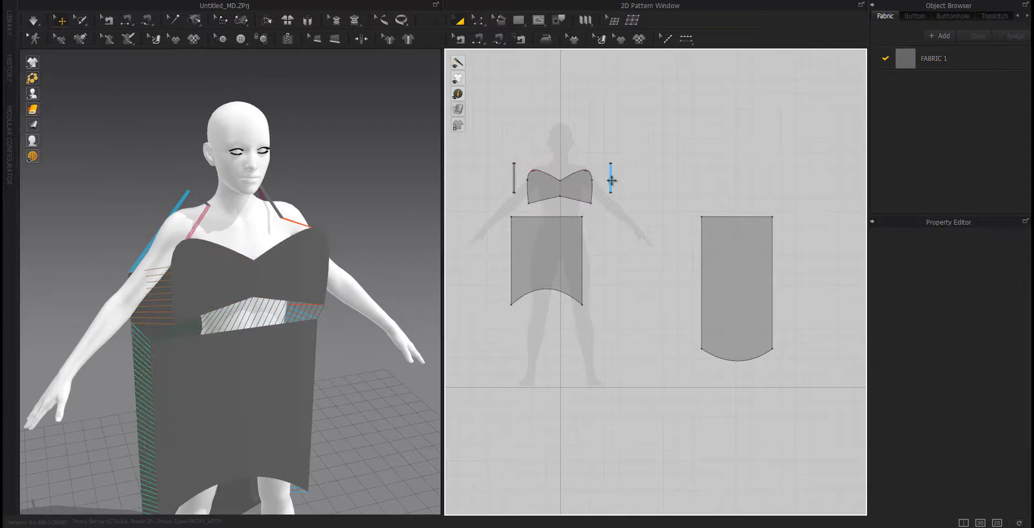
left_click(611, 180)
left_click(513, 180, "shift")
left_click(979, 471)
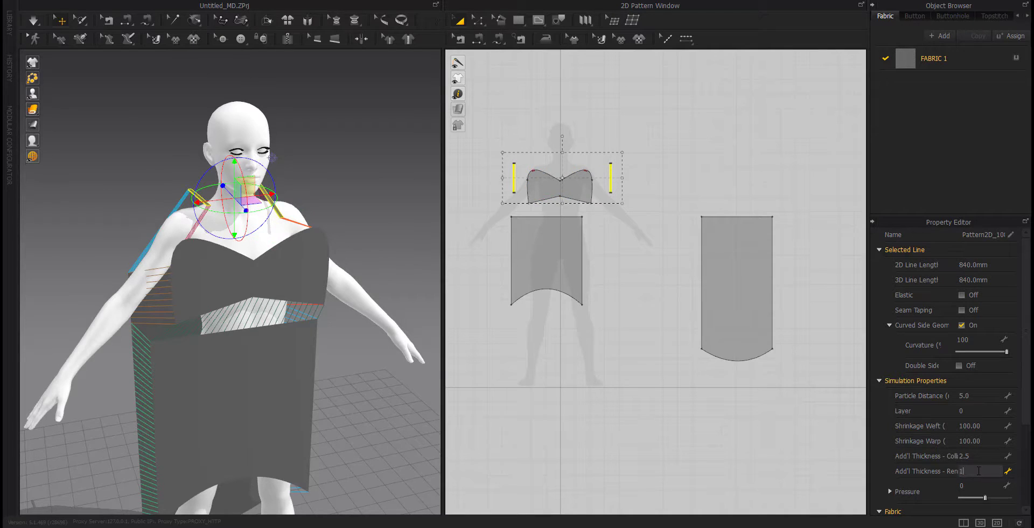
left_click(812, 215)
Centre the front panel under the chest pattern and set the rendering thickness of the chest, front and back patterns to 1.
left_click_drag(543, 270, 556, 270)
left_click_drag(574, 203, 806, 370)
left_click(977, 472)
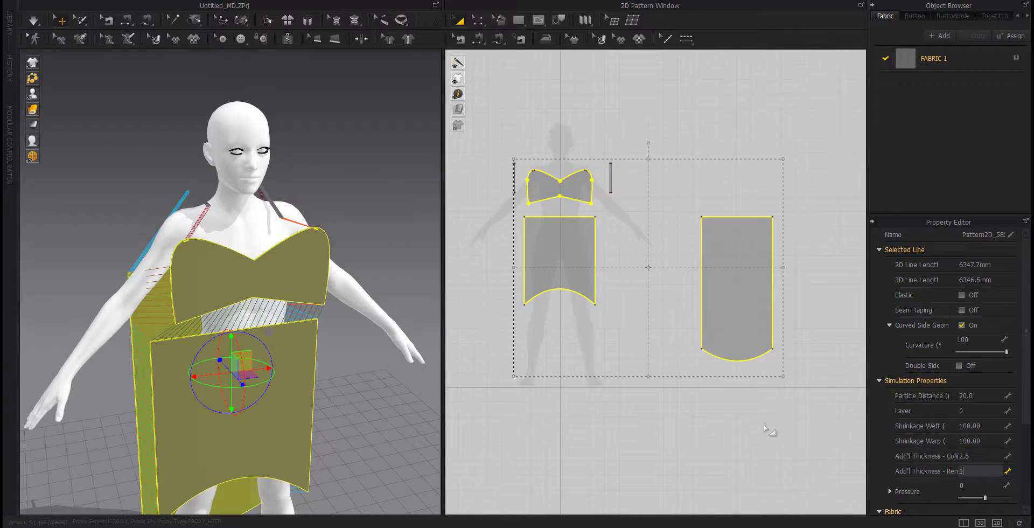
key("Return")
Drape the dress with the simulation and pull the chest pattern's fabric into place over the avatar's bust.
key("b")
key("space")
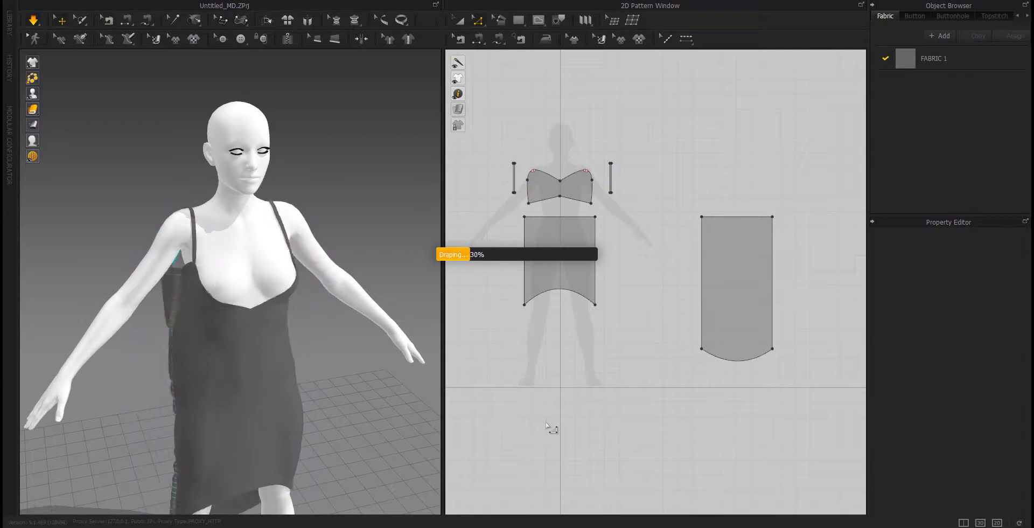
right_click_drag(361, 438, 236, 430)
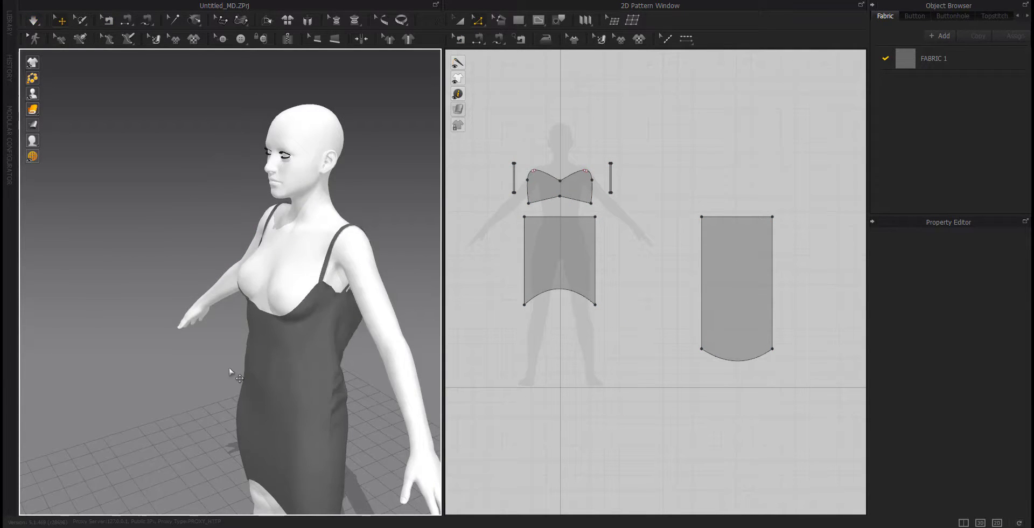
key("ctrl+z")
right_click_drag(228, 367, 268, 340)
left_click(242, 261)
key("space")
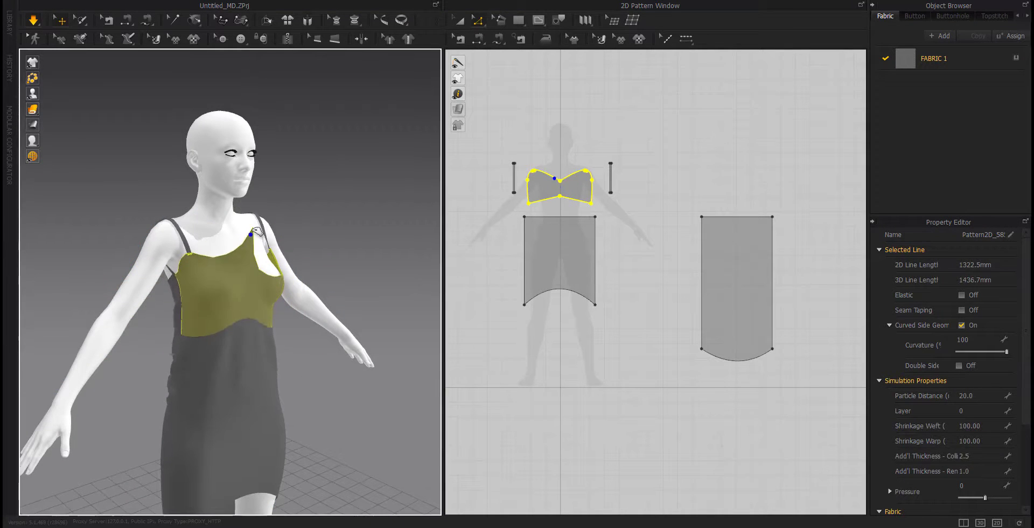
right_click_drag(243, 293, 289, 259)
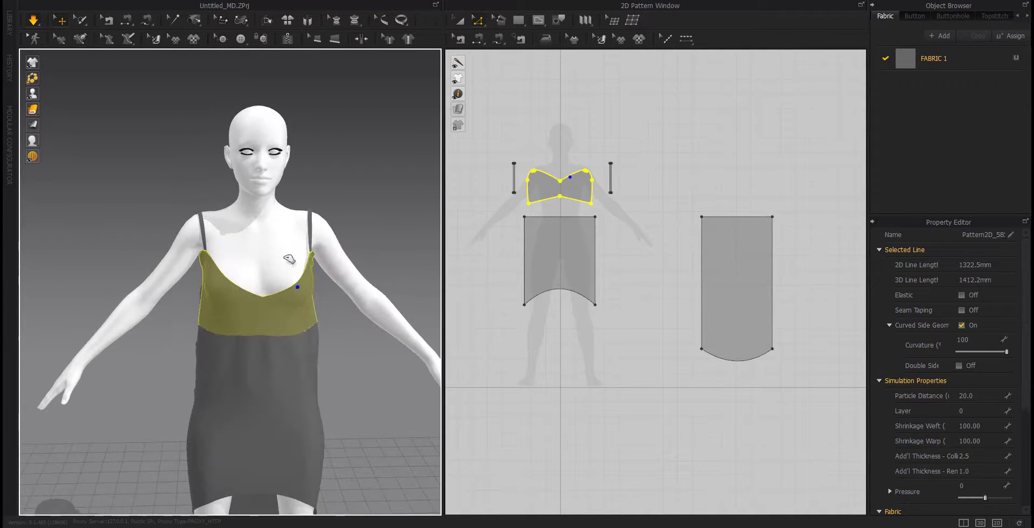
left_click(330, 369)
Remove the right strap's seam to the chest's internal line and free-sew its lower end to 10 mm of the chest's top curve.
right_click_drag(355, 371, 331, 419)
scroll(335, 317, "up", 10)
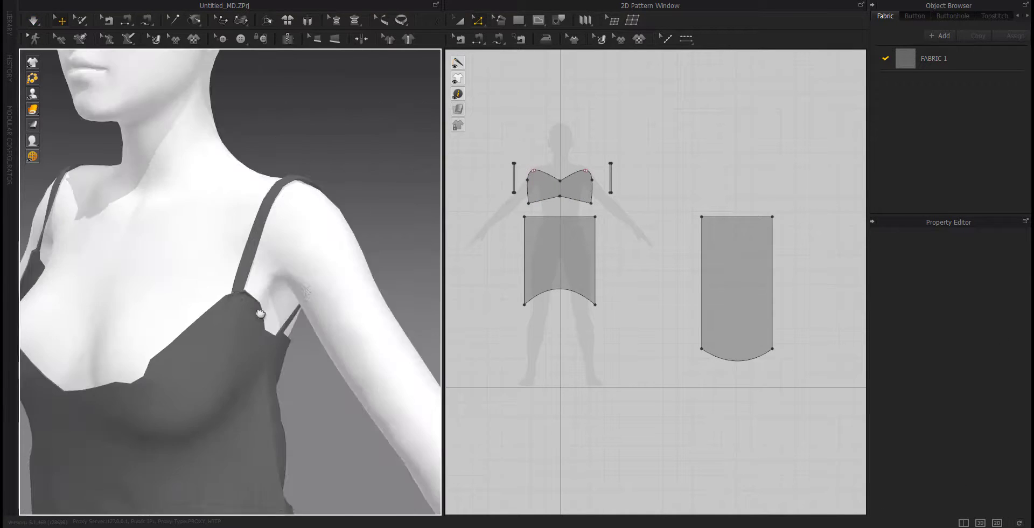
scroll(586, 178, "up", 10)
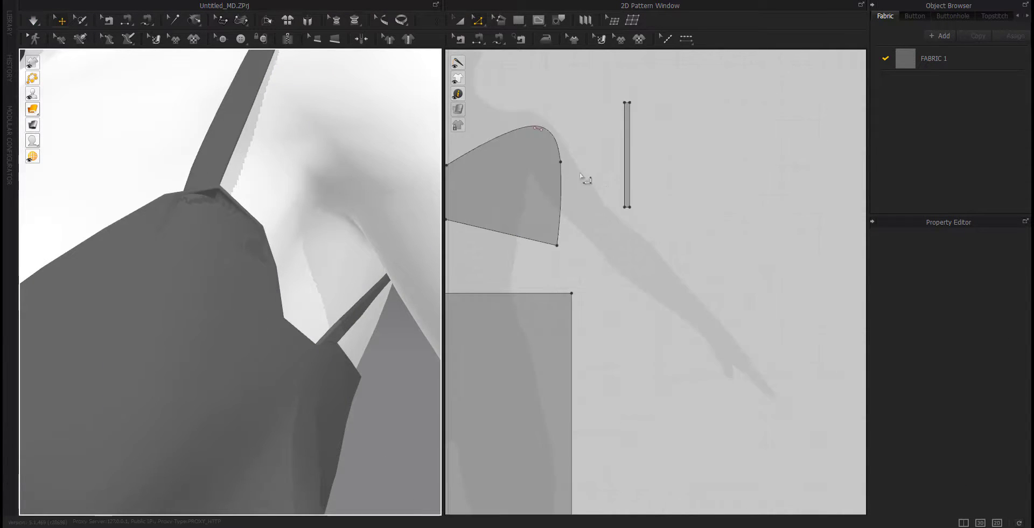
scroll(584, 246, "down", 5)
left_click(581, 240)
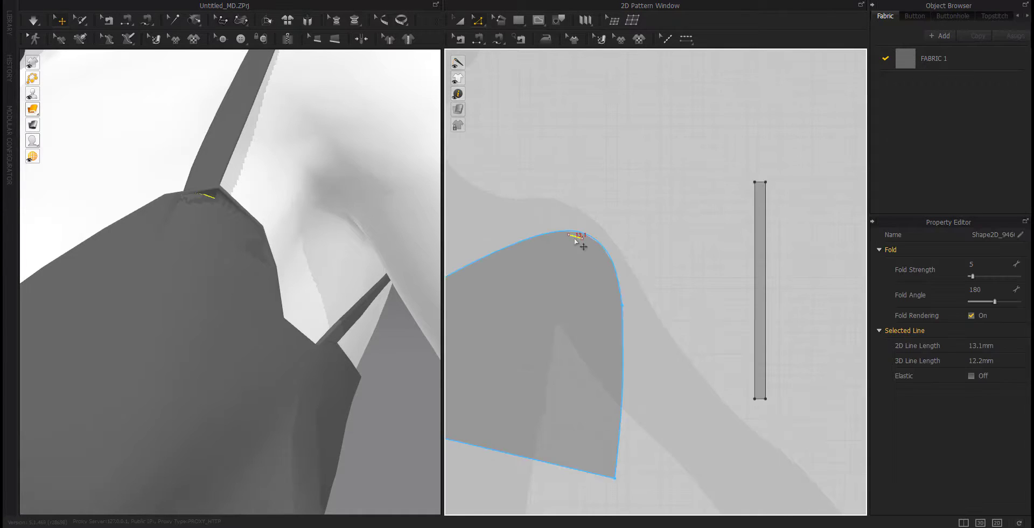
scroll(586, 240, "up", 5)
scroll(630, 295, "down", 2)
key("b")
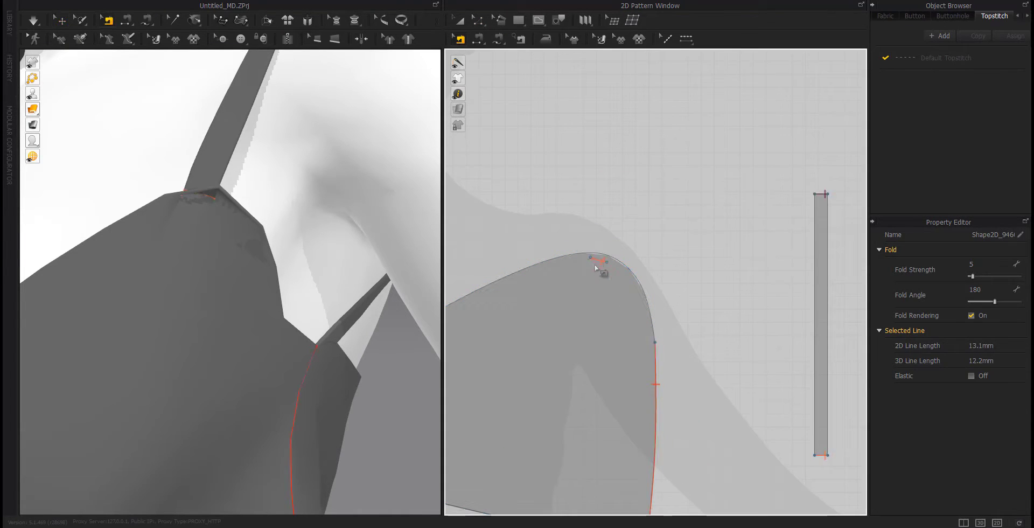
left_click(596, 265)
left_click(513, 62)
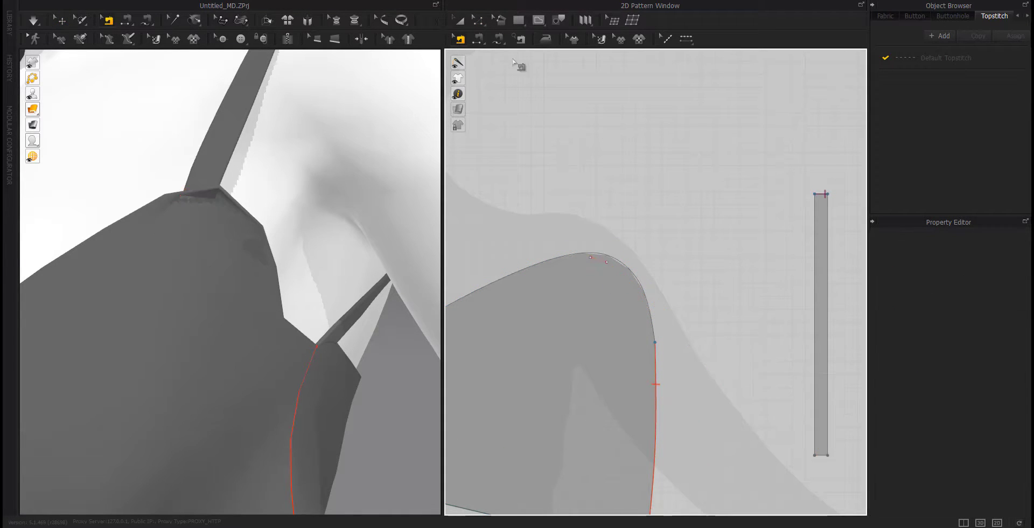
left_click(615, 259)
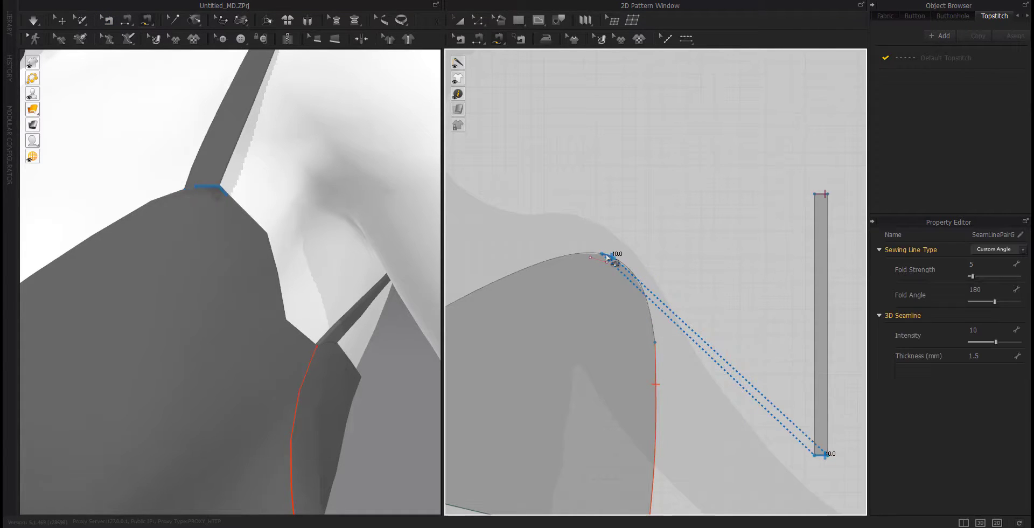
Remove the left strap's internal-line seam and free-sew its lower end to 10 mm of the chest pattern's top curve.
scroll(614, 264, "down", 4)
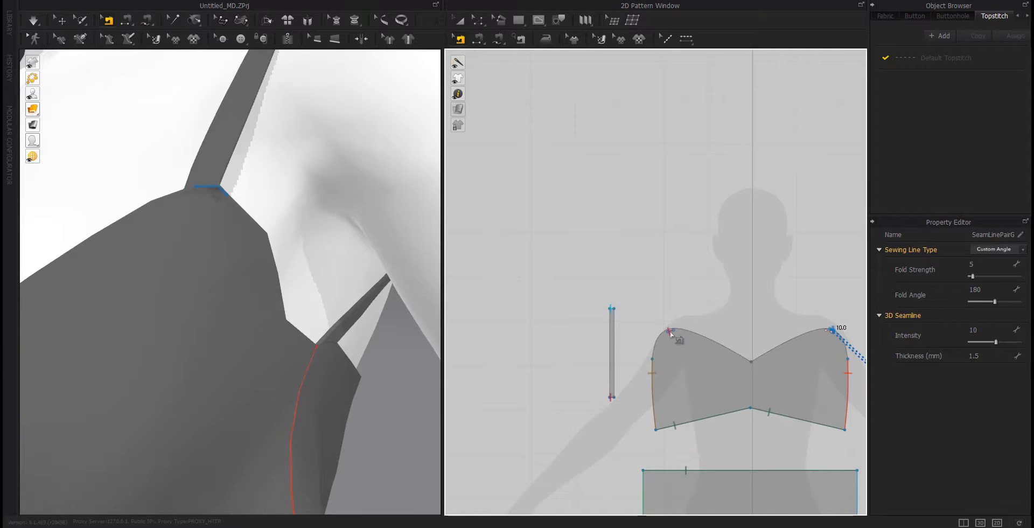
left_click(671, 333)
scroll(673, 356, "up", 5)
right_click_drag(720, 339, 737, 320)
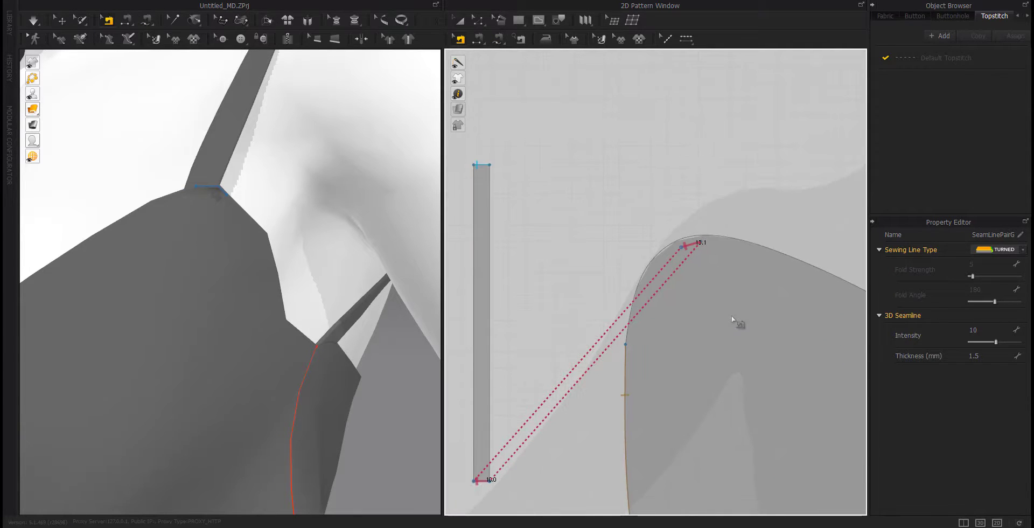
left_click(479, 41)
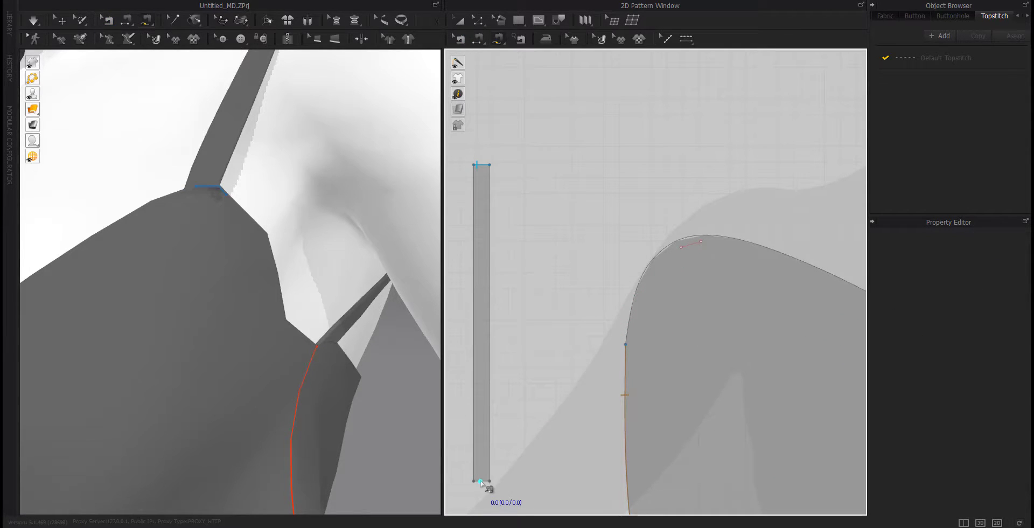
left_click(680, 244)
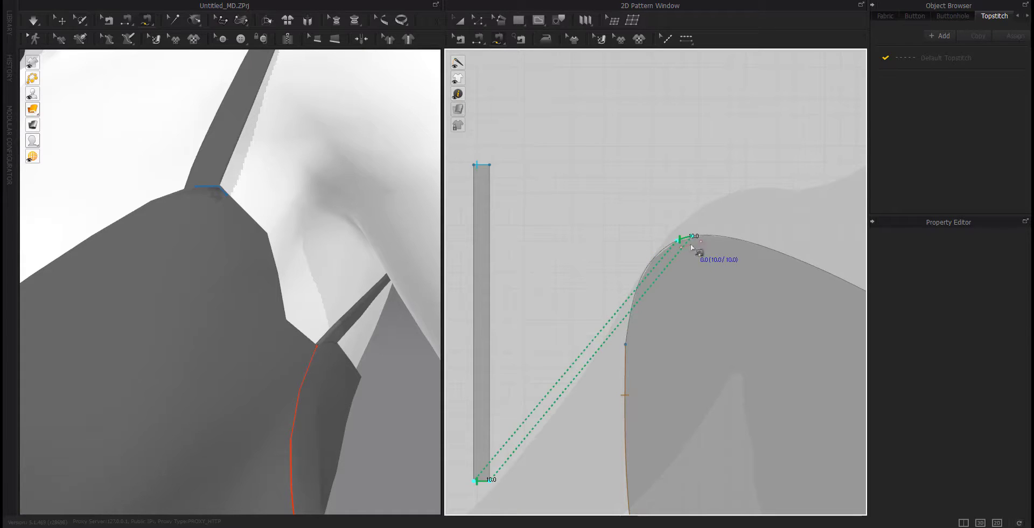
Delete the leftover internal lines near the chest pattern's upper curves and simulate the dress with the new strap seams.
key("z")
scroll(744, 344, "down", 3)
middle_click_drag(855, 399, 630, 422)
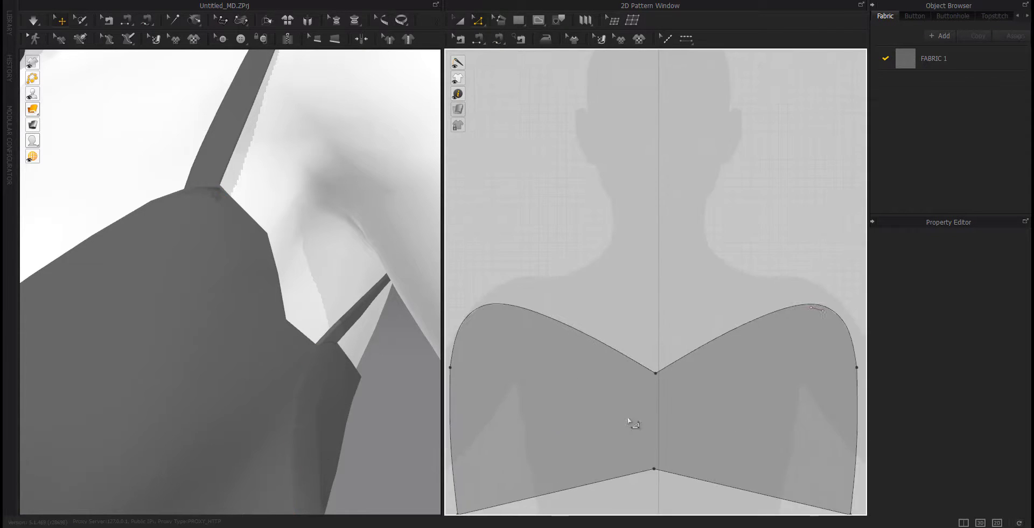
left_click(817, 310)
key("Delete")
scroll(700, 382, "down", 3)
key("space")
scroll(237, 306, "down", 3)
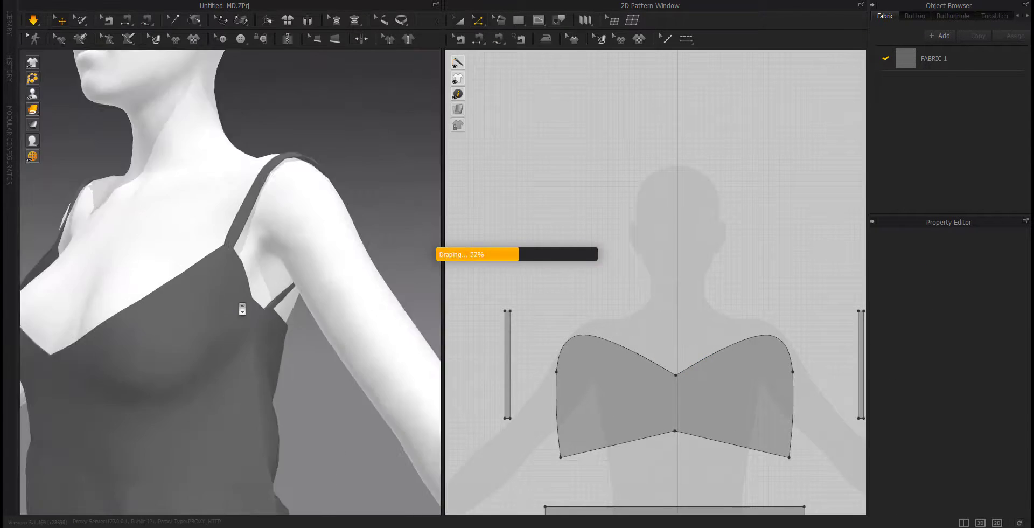
Examine the draped dress from the side and back, checking where the straps meet the back panel.
middle_click_drag(86, 328, 132, 344)
scroll(128, 341, "down", 1)
right_click_drag(127, 341, 86, 336)
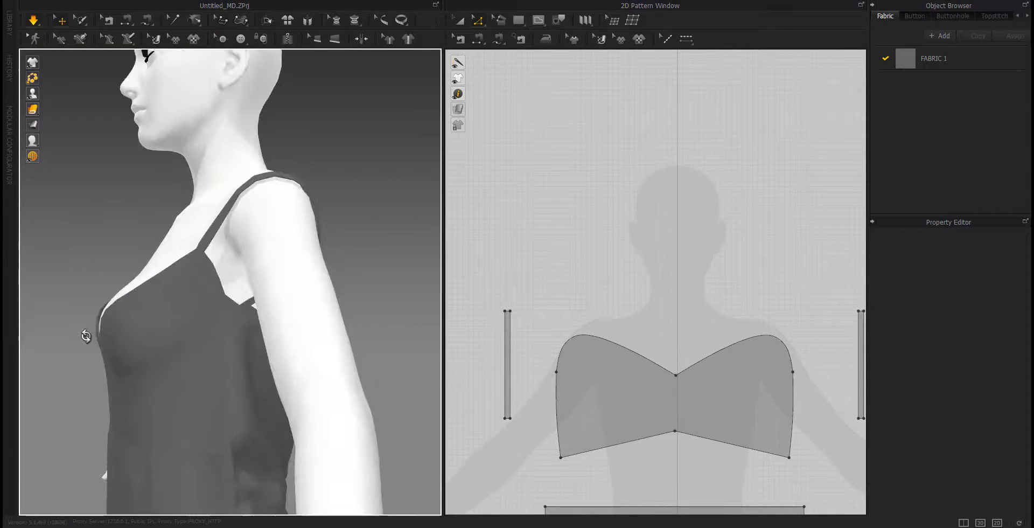
right_click_drag(283, 363, 152, 338)
left_click(149, 334)
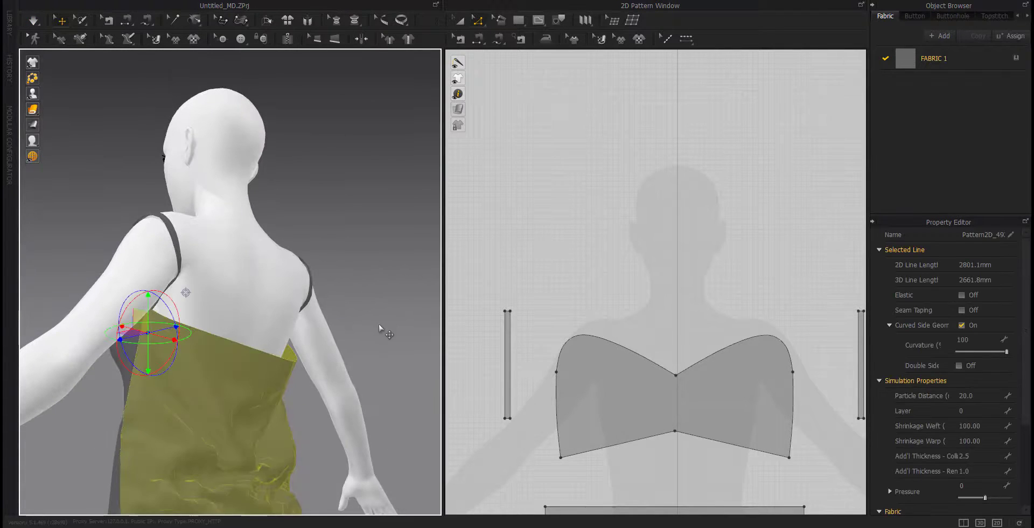
left_click(385, 329)
scroll(532, 373, "down", 5)
middle_click_drag(667, 406, 629, 398)
right_click_drag(256, 366, 208, 377)
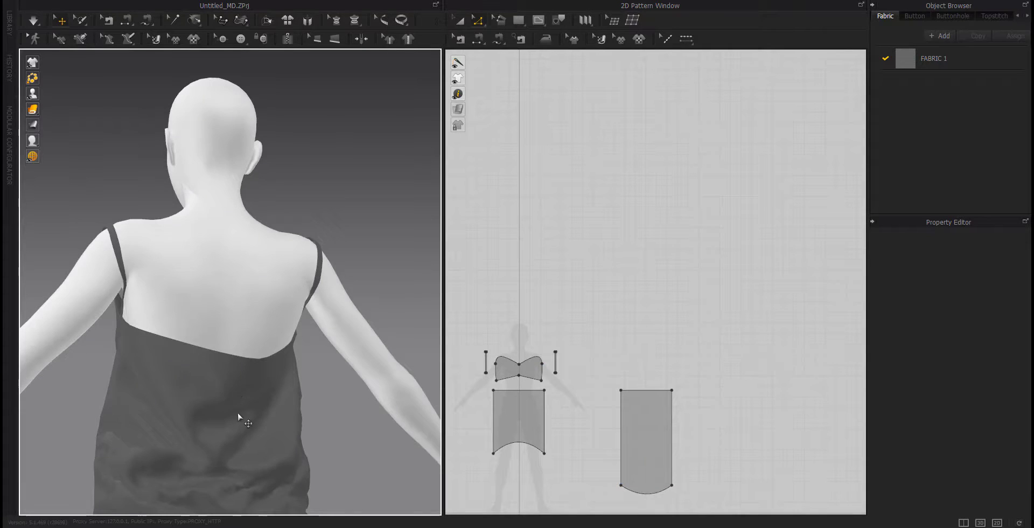
right_click_drag(239, 416, 170, 157)
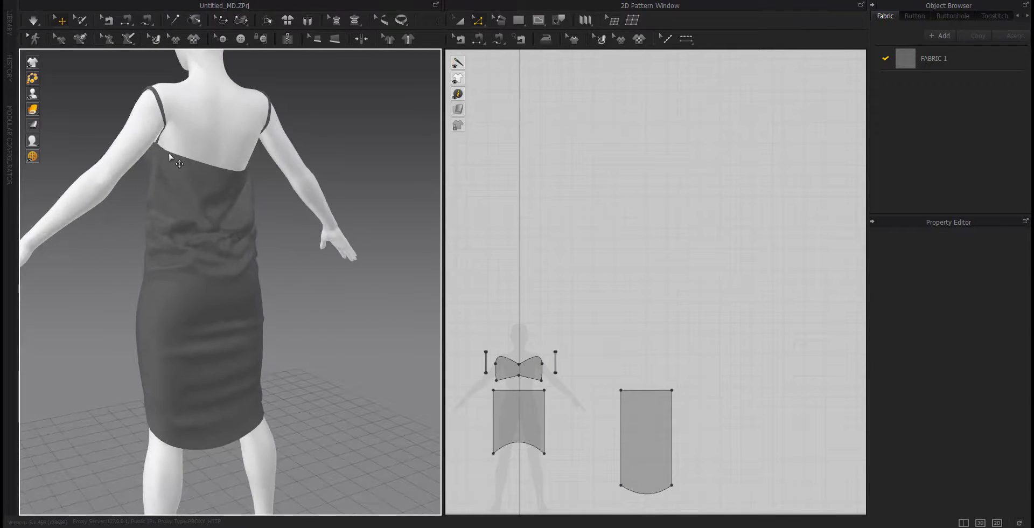
Slide the strap seam at the back panel's upper left corner inward along the top edge, checking it with the simulation.
left_click(460, 38)
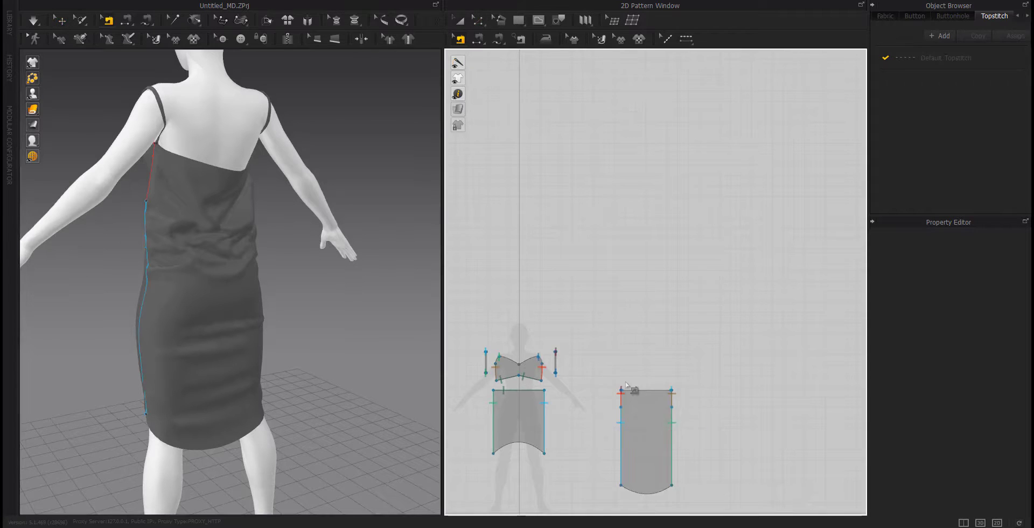
scroll(541, 326, "up", 10)
middle_click_drag(541, 325, 526, 320)
left_click_drag(502, 316, 557, 317)
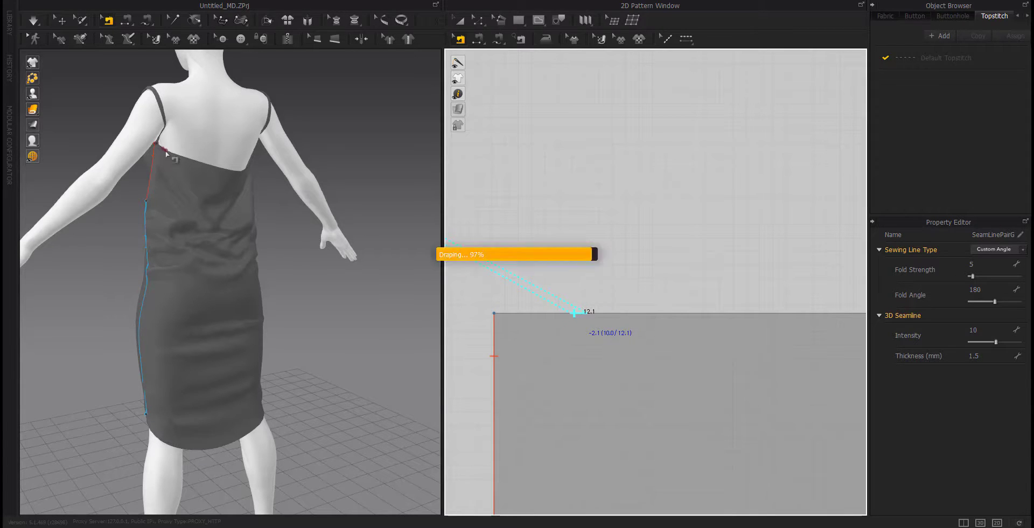
scroll(231, 160, "up", 3)
middle_click_drag(230, 160, 232, 304)
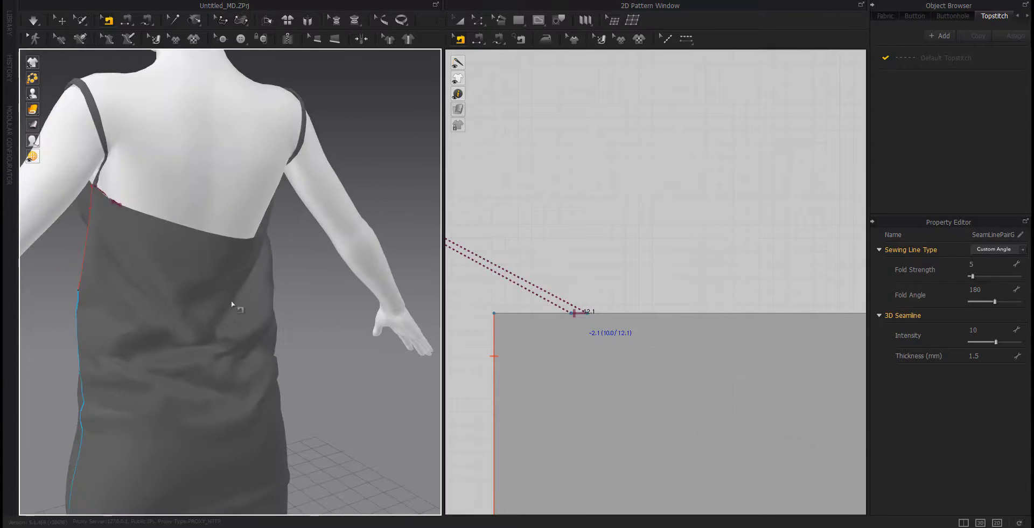
left_click_drag(575, 315, 620, 314)
Move the other strap seam inward along the back panel's top edge, fine-tune the left one, and simulate the dress.
right_click_drag(270, 309, 182, 308)
scroll(721, 353, "down", 3)
middle_click_drag(722, 355, 490, 362)
scroll(707, 336, "up", 3)
left_click_drag(765, 329, 488, 344)
middle_click_drag(544, 355, 786, 354)
scroll(786, 354, "down", 3)
left_click_drag(504, 348, 514, 347)
key("space")
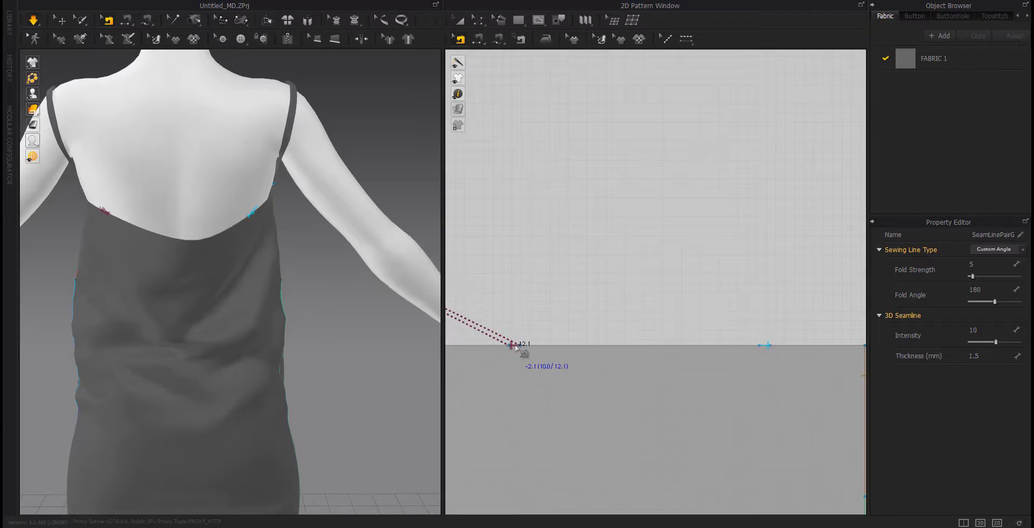
Check the dress from the front, then restart the simulation and pull the back panel's fabric to adjust its drape.
scroll(249, 321, "down", 1)
right_click_drag(111, 274, 316, 284)
key("space")
scroll(597, 324, "down", 5)
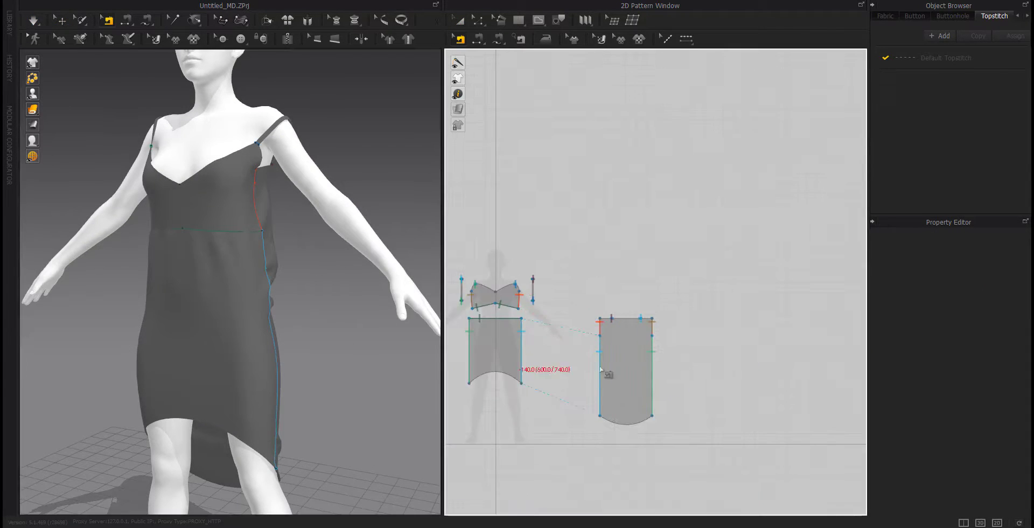
right_click_drag(377, 323, 145, 327)
key("space")
left_click(213, 231)
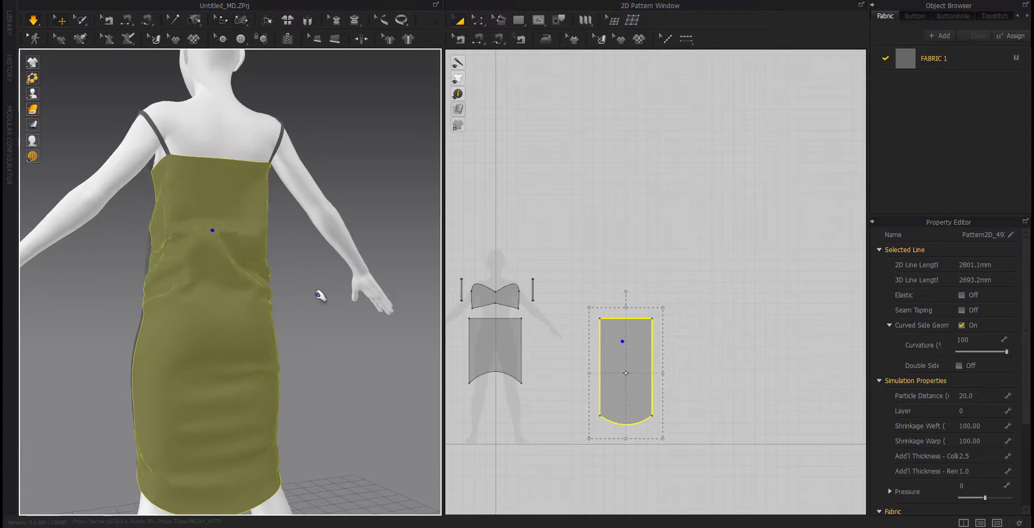
Try to lower the back panel's top edge by 200 mm.
key("space")
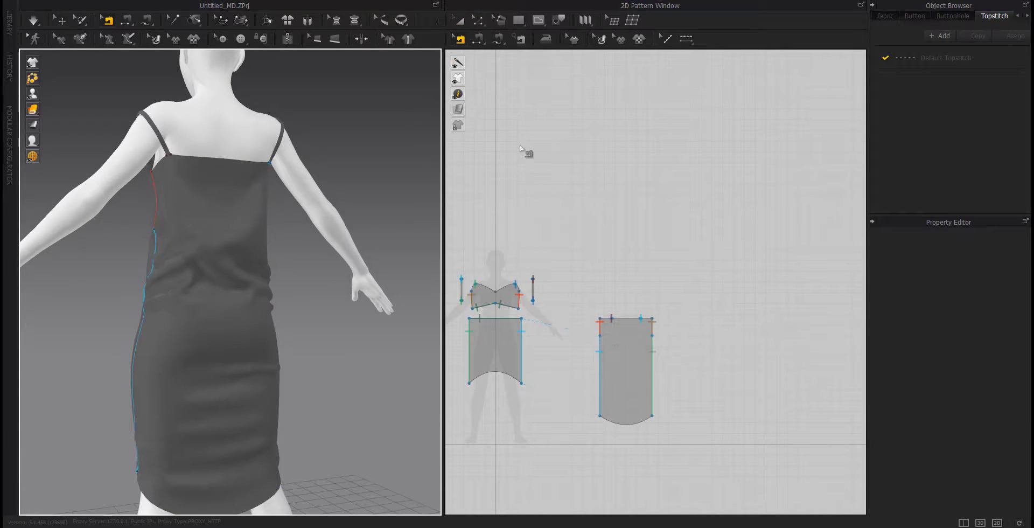
scroll(640, 362, "up", 5)
key("z")
left_click(614, 177)
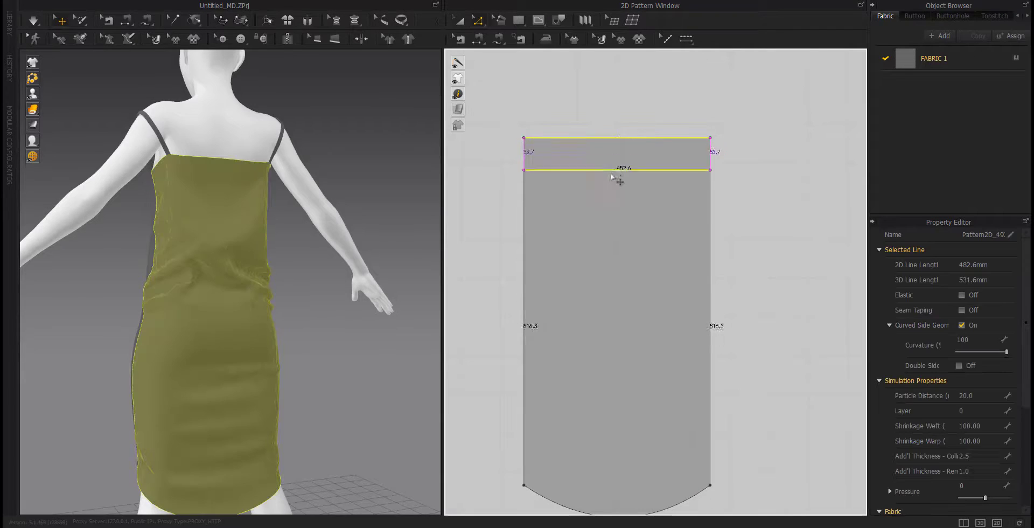
right_click(611, 174)
type("200")
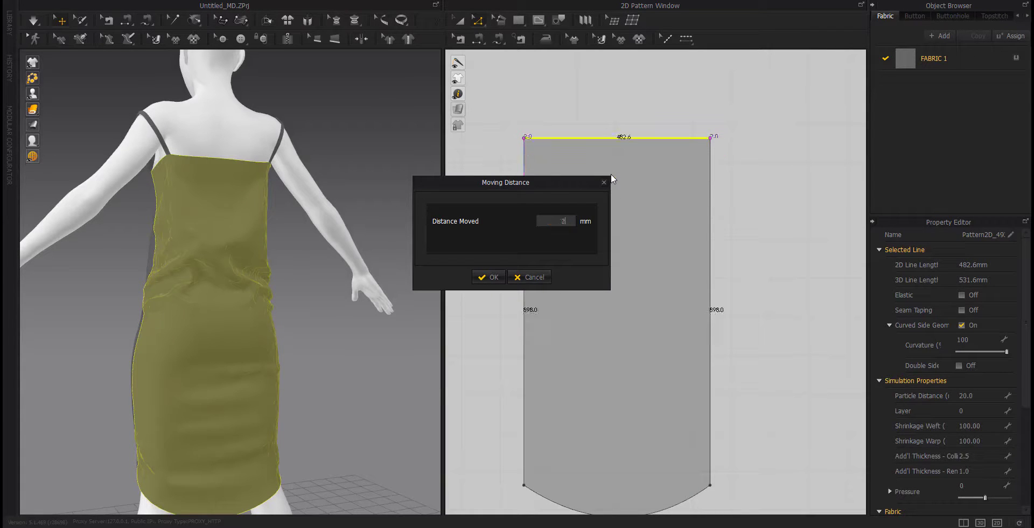
key("Return")
key("ctrl+z")
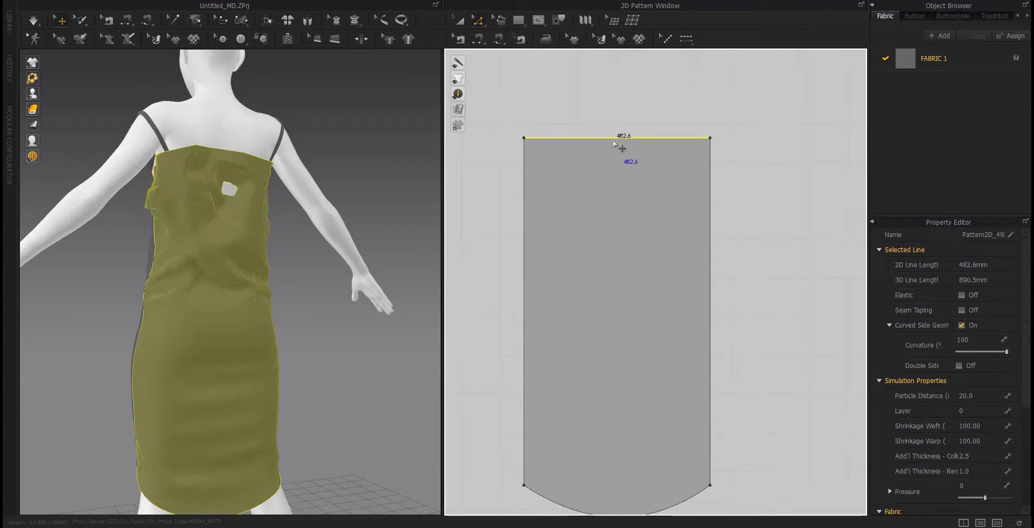
Lower the back panel's top edge by 100 mm and simulate the dress.
left_click_drag(614, 139, 612, 179)
right_click(612, 179)
type("100")
key("Return")
key("Escape")
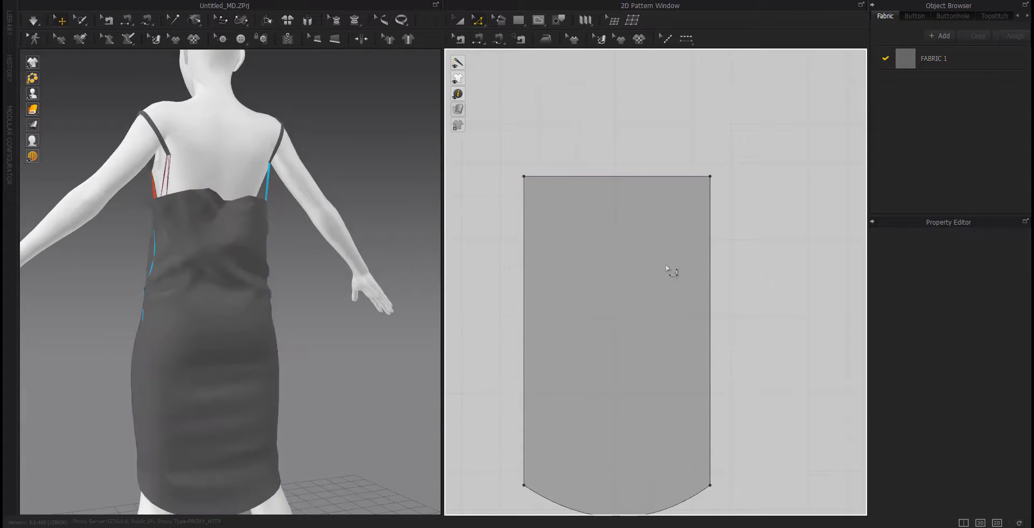
key("space")
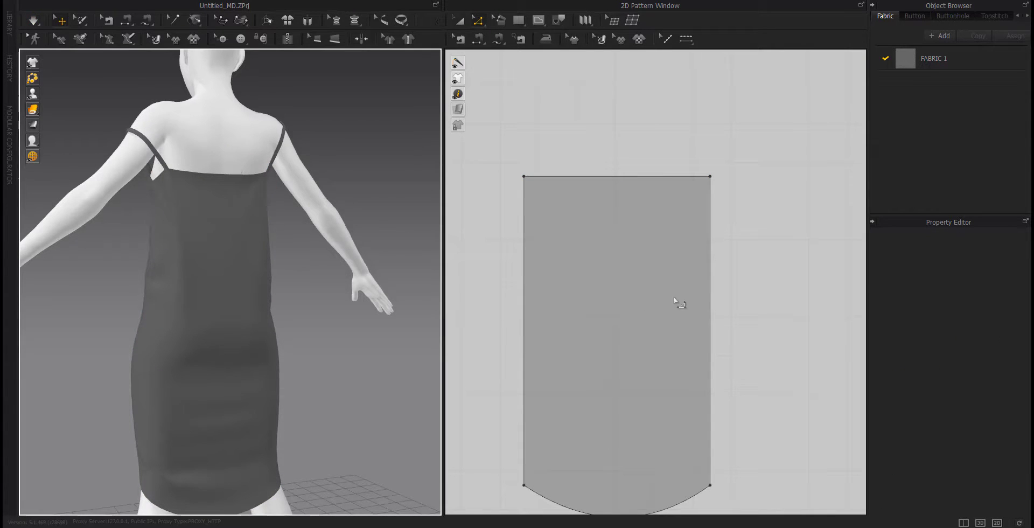
Flare the back panel by moving both of its lower corners outward 150 mm each.
scroll(672, 351, "down", 5)
scroll(672, 353, "up", 6)
middle_click_drag(671, 354, 683, 304)
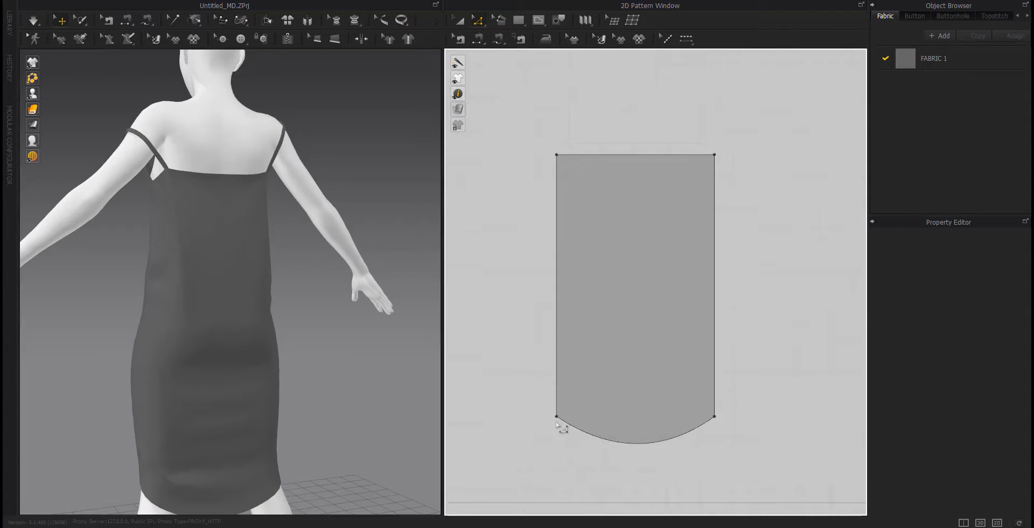
left_click_drag(556, 416, 505, 420)
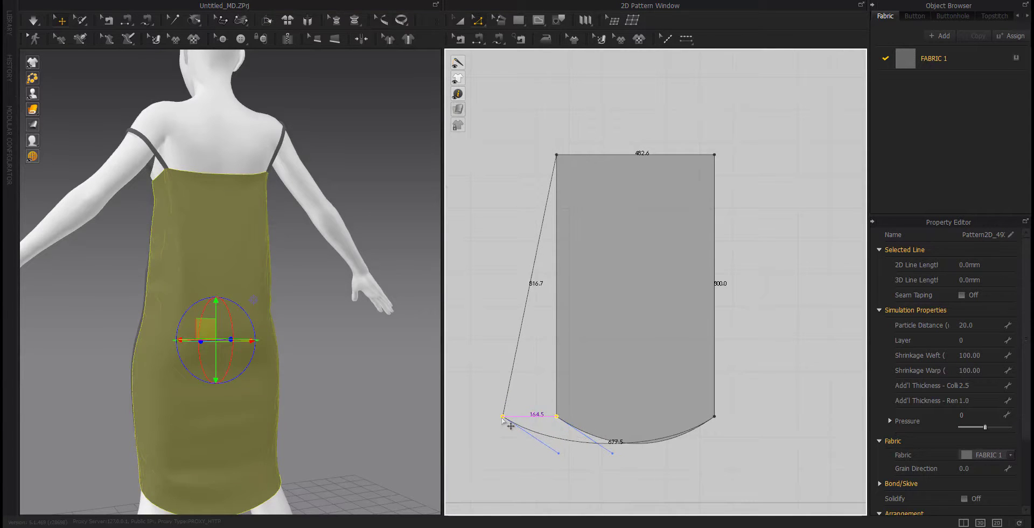
right_click(505, 420)
type("150")
key("Return")
left_click_drag(715, 417, 760, 419)
right_click(761, 420)
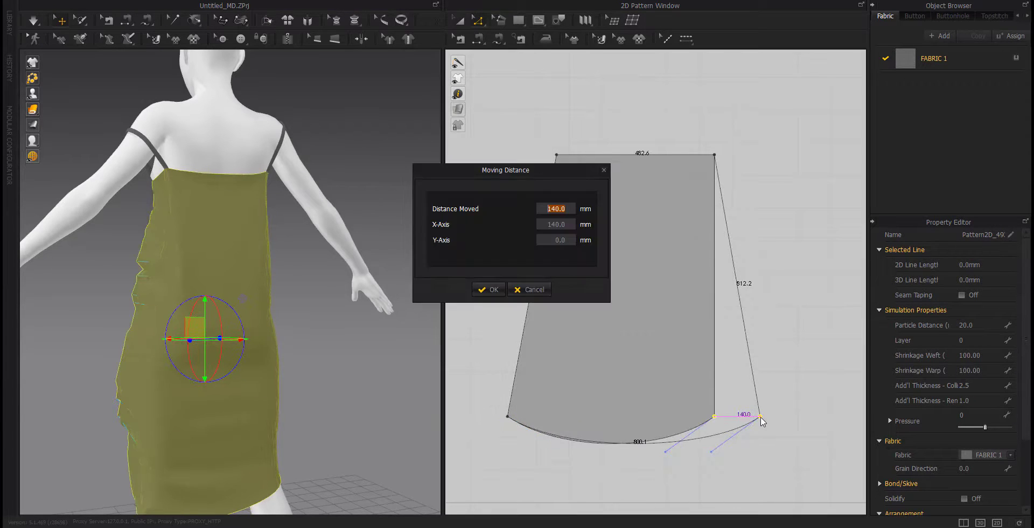
key("Return")
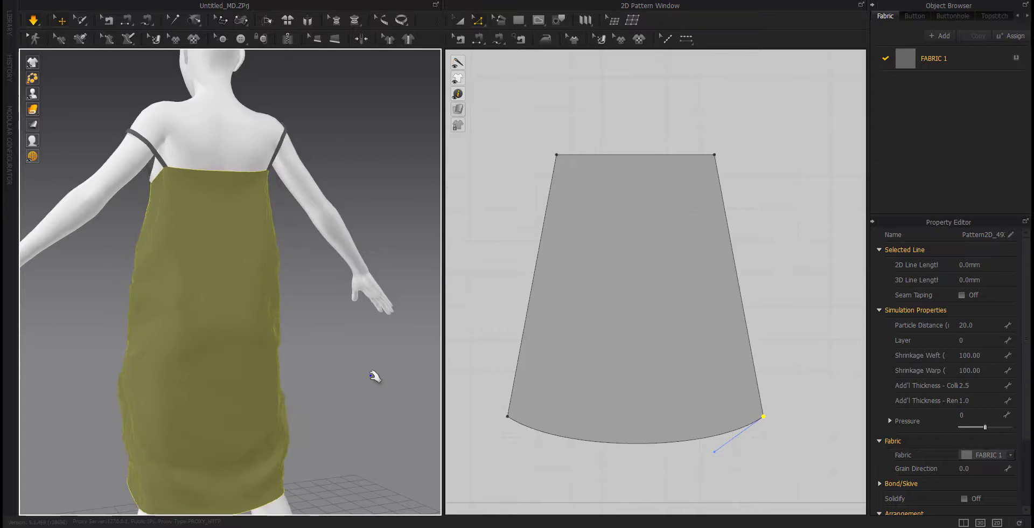
Examine the flared dress from the front and side, and check the length of the front panel's side edge.
right_click_drag(374, 376, 316, 399)
left_click(341, 406)
scroll(518, 394, "down", 3)
middle_click_drag(513, 399, 692, 399)
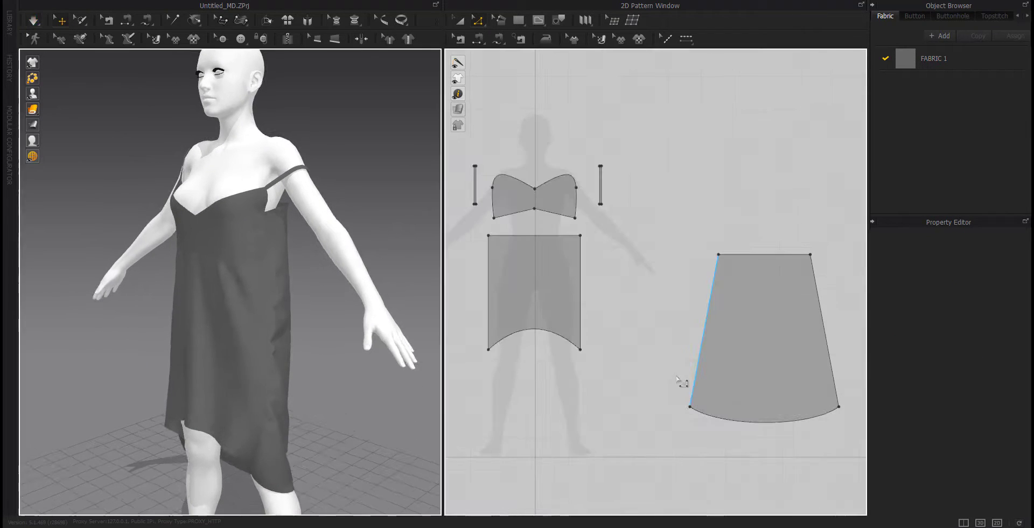
right_click_drag(246, 406, 169, 390)
left_click(196, 404)
left_click(610, 300)
left_click(581, 294)
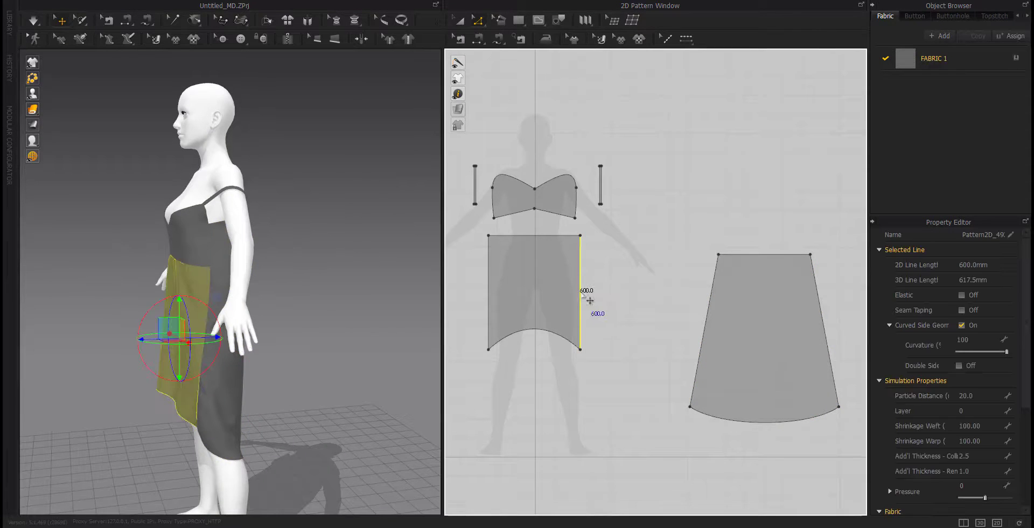
left_click(700, 351)
left_click(601, 357)
Flare the front panel by moving both of its lower corners outward 100 mm each.
left_click_drag(580, 349, 604, 350)
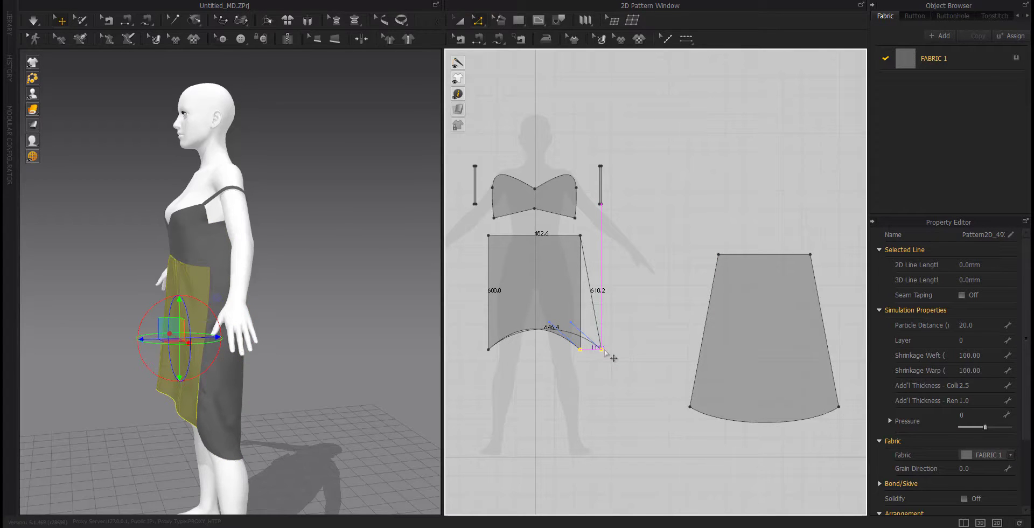
right_click(605, 350)
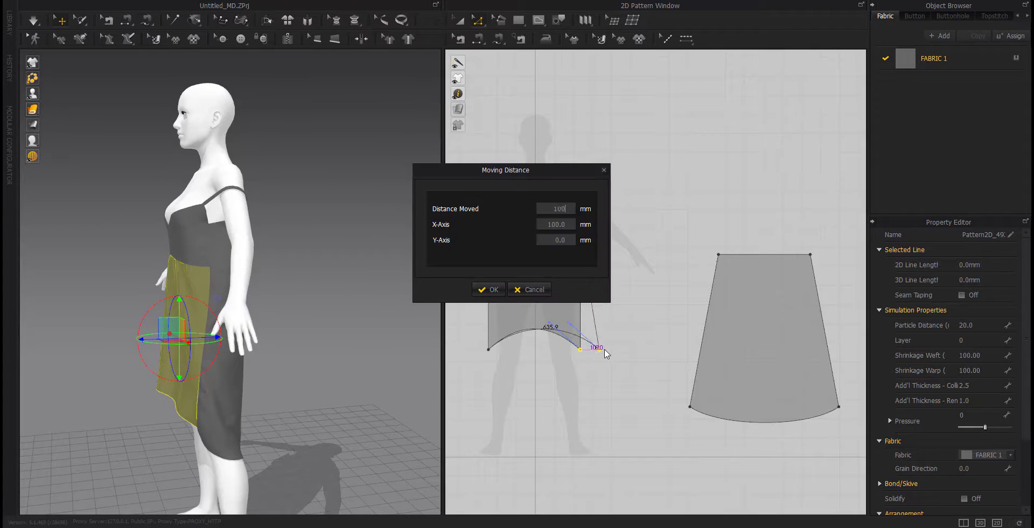
key("Return")
left_click_drag(488, 349, 474, 353)
right_click(474, 352)
type("100")
key("Return")
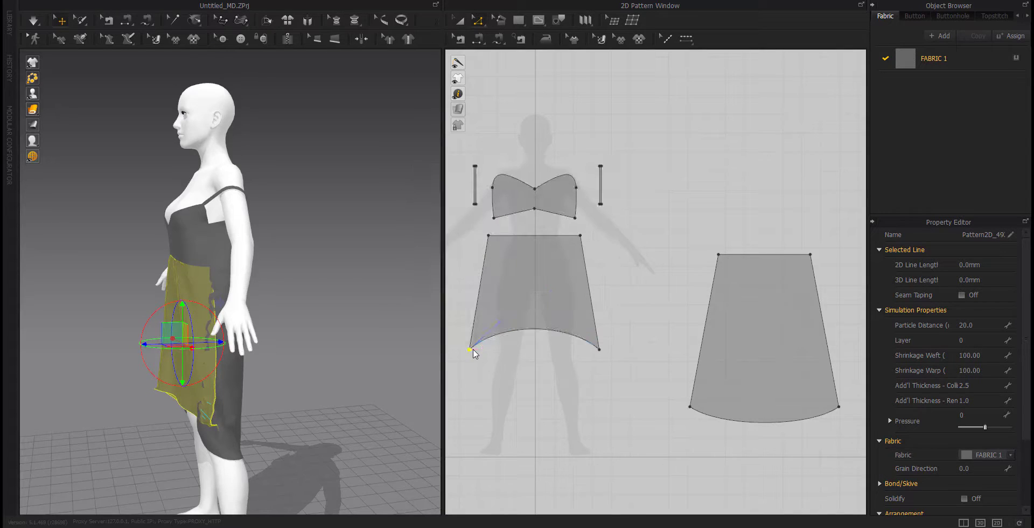
Lower the front panel's curved hem by 100 mm and simulate the dress.
left_click(572, 388)
middle_click_drag(571, 387, 615, 389)
left_click_drag(578, 331, 576, 355)
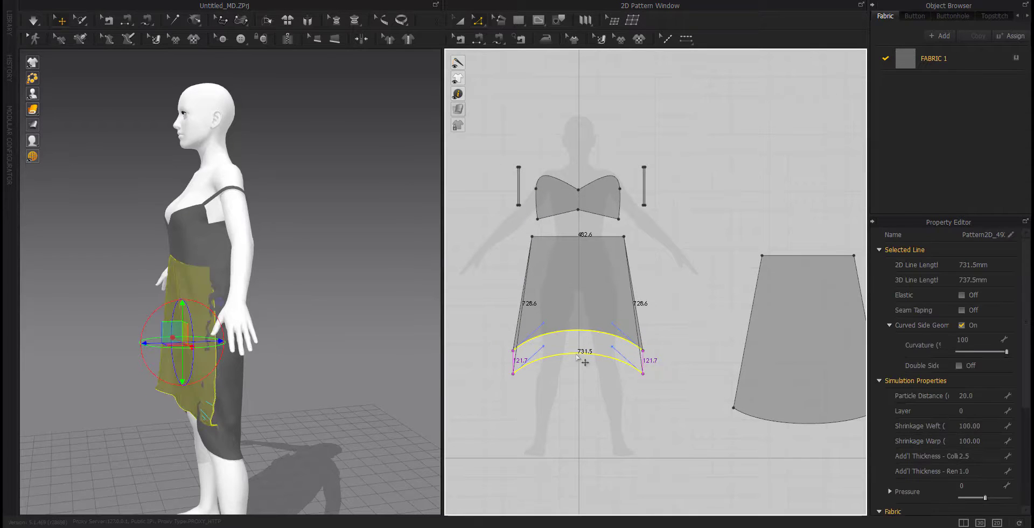
right_click(577, 357)
type("100")
key("Return")
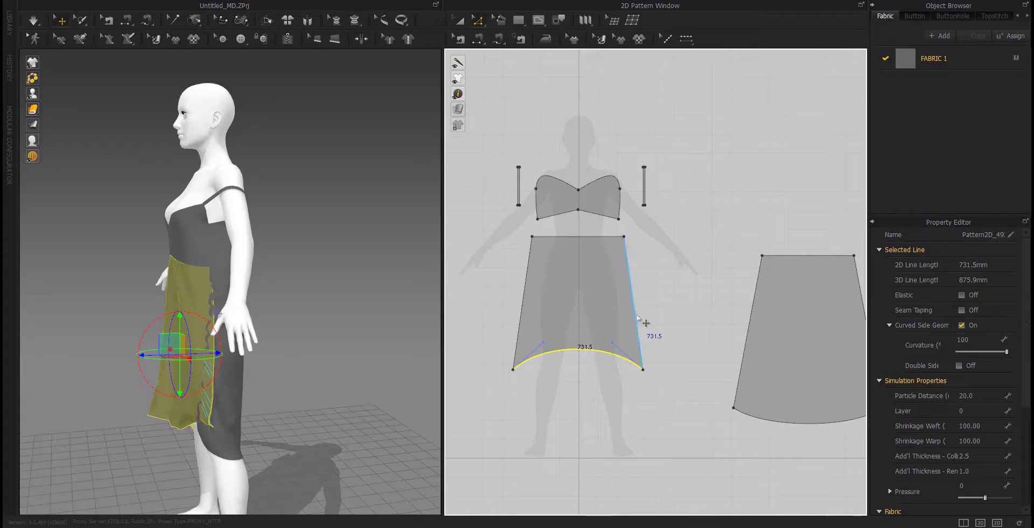
key("space")
left_click(483, 380)
Check the drape around the bust and compare the side edge lengths of the front, back and chest panels.
scroll(195, 254, "up", 3)
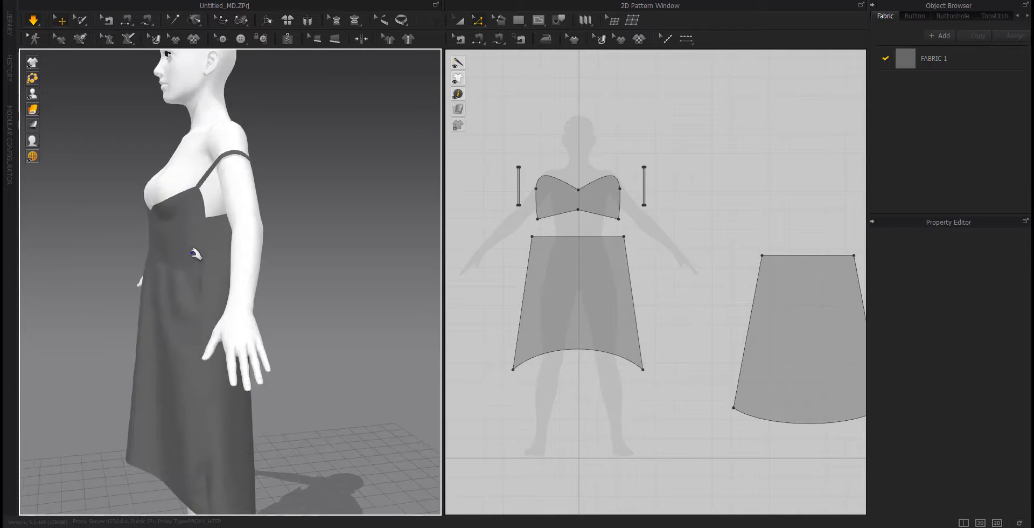
right_click_drag(195, 254, 254, 302)
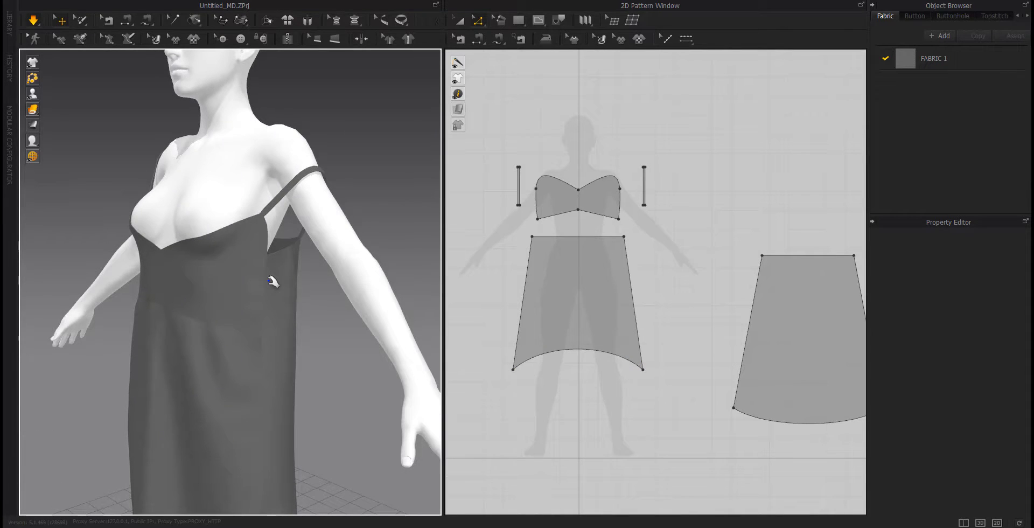
left_click(641, 287)
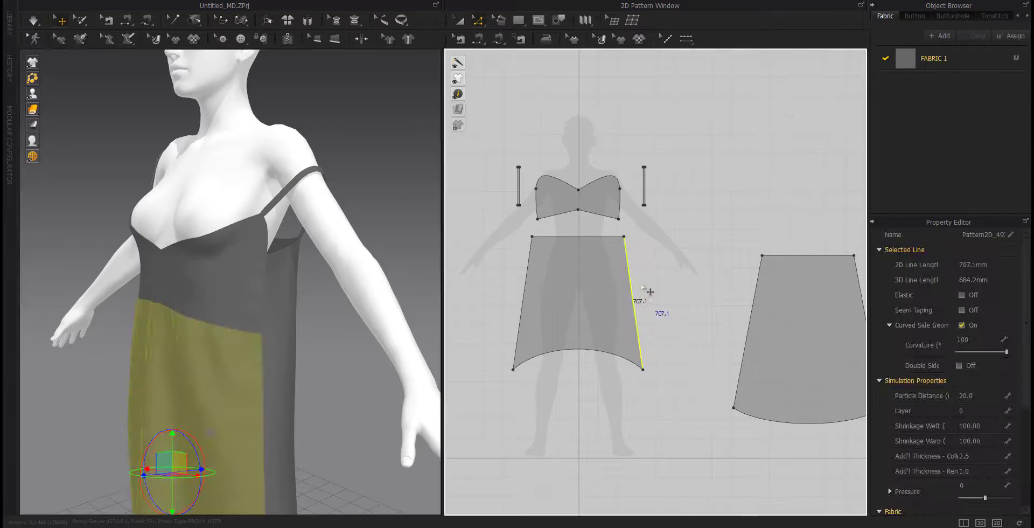
left_click(686, 324)
left_click(749, 326)
left_click(694, 259)
left_click(620, 207)
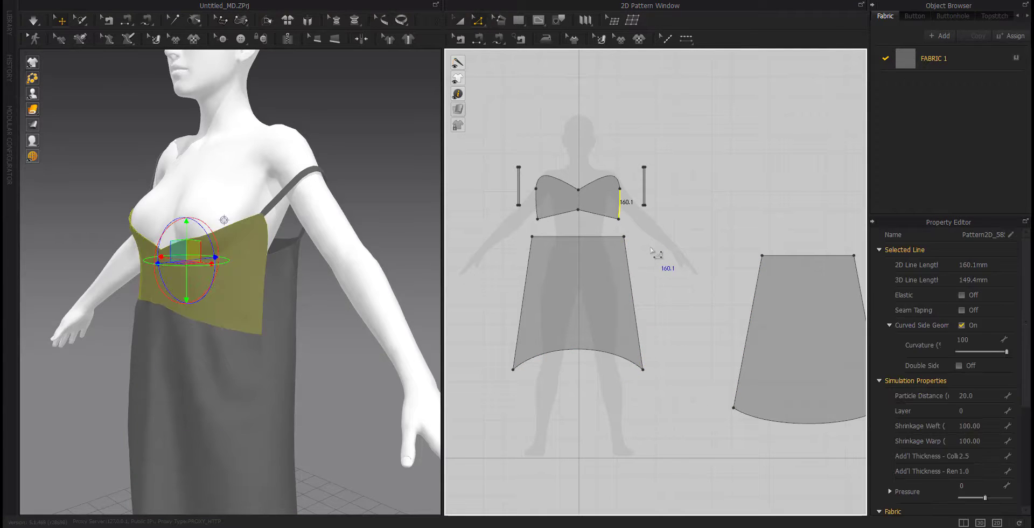
left_click(644, 252)
Raise the front panel's curved hem by 60 mm and recheck the side edge lengths of the front, chest and back panels.
left_click_drag(584, 352, 582, 322)
right_click(582, 319)
type("60")
key("Return")
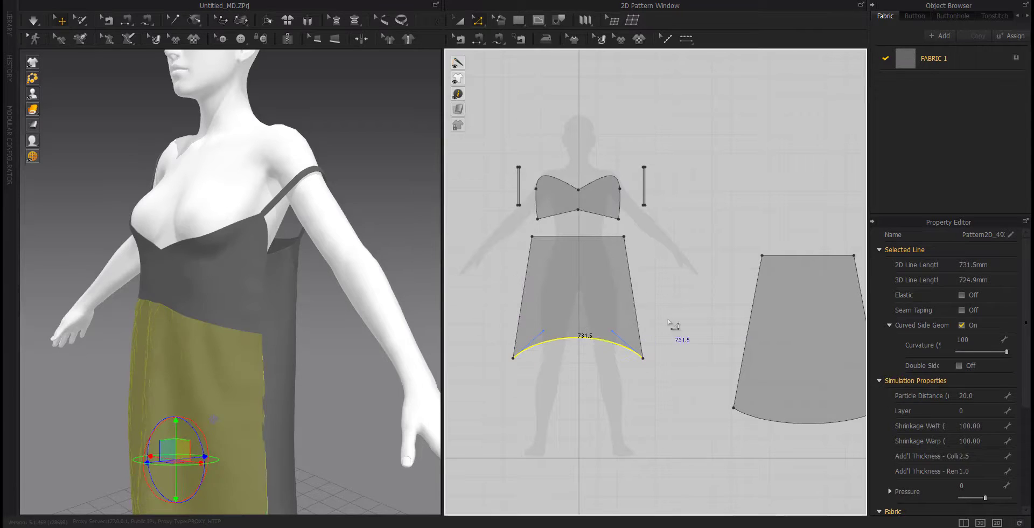
left_click(641, 321)
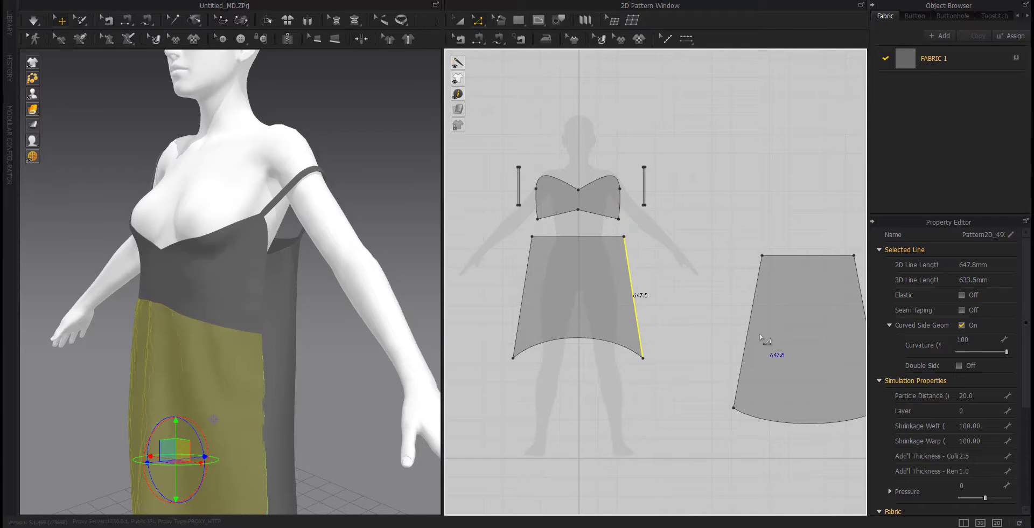
left_click(620, 204)
left_click(746, 336)
left_click(694, 318)
middle_click_drag(652, 293, 619, 294)
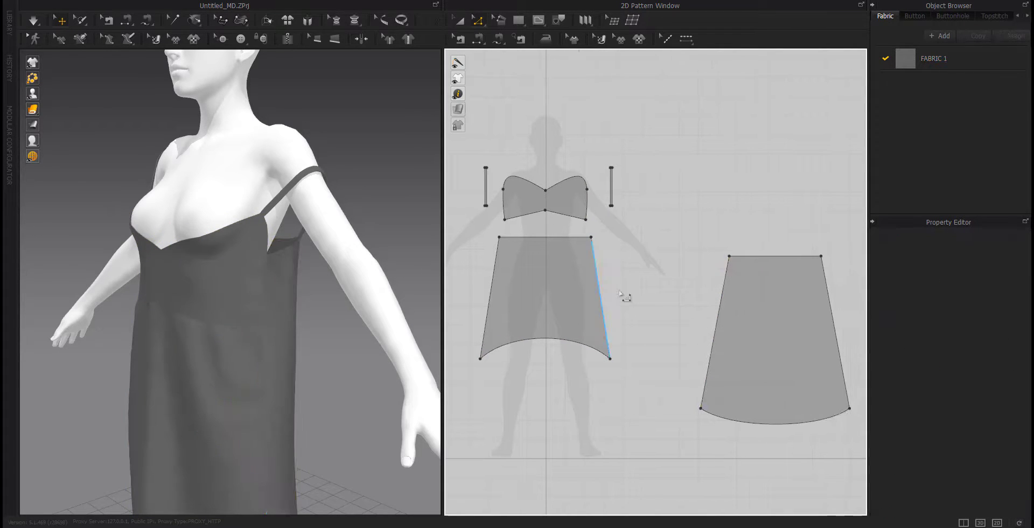
Inspect the side seams joining the chest and front panels to the back panel for matching lengths.
left_click(464, 42)
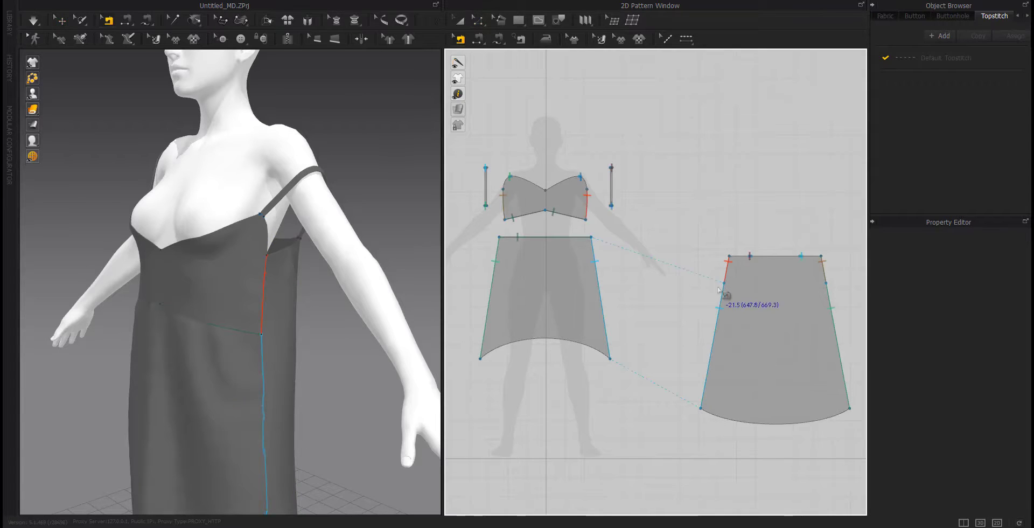
left_click(729, 279)
scroll(591, 200, "up", 5)
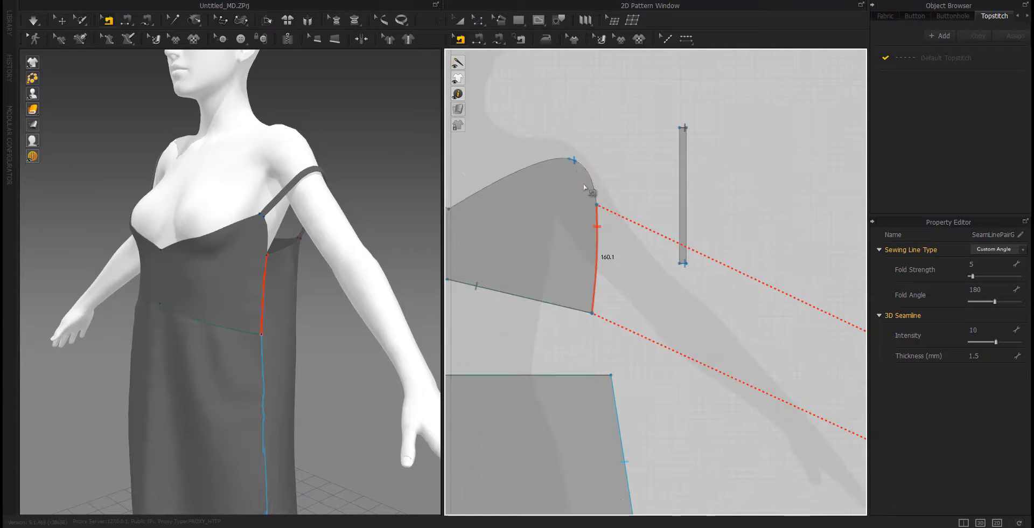
scroll(636, 222, "down", 4)
scroll(762, 311, "up", 5)
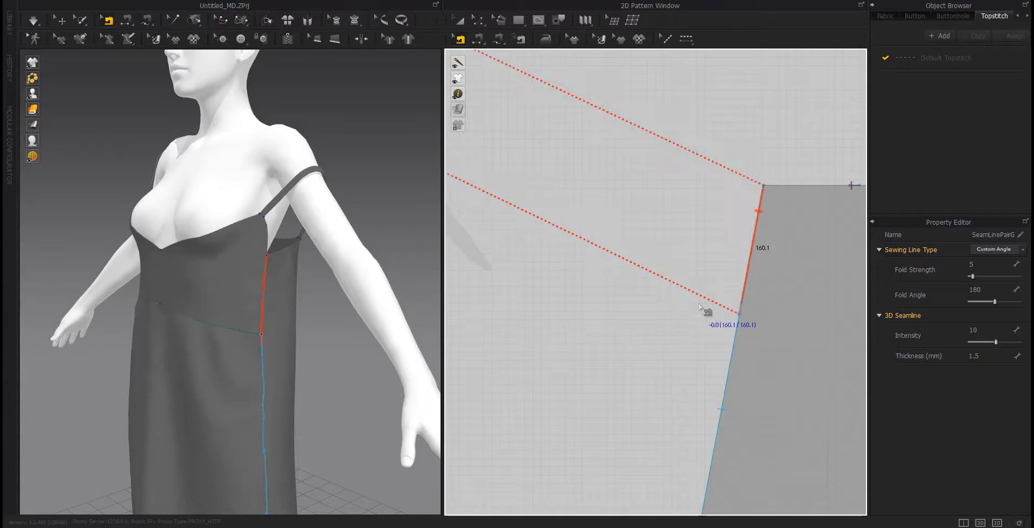
scroll(716, 307, "down", 5)
scroll(687, 293, "up", 5)
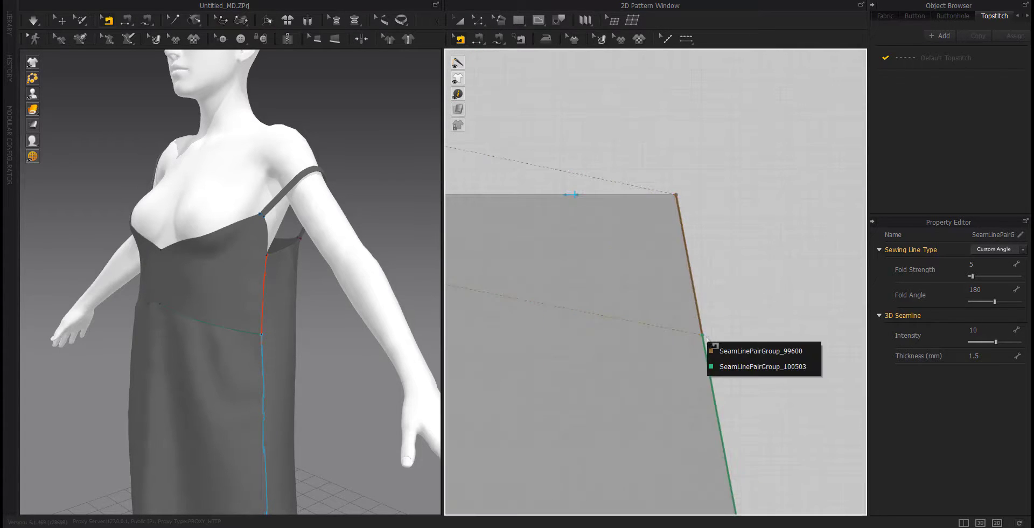
scroll(711, 323, "down", 5)
Slide the upper ends of the front panel's side seams downward along both side edges of the back panel.
scroll(668, 291, "up", 6)
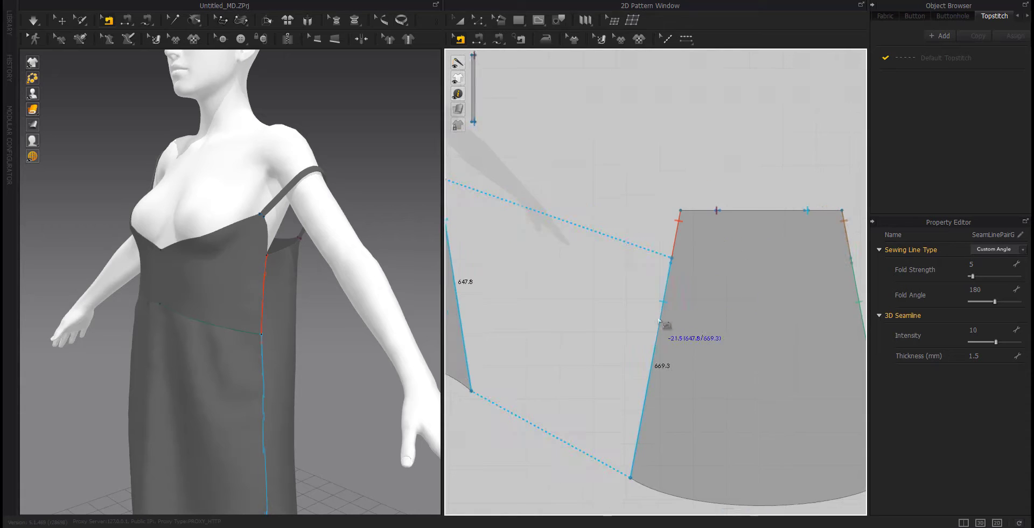
left_click_drag(667, 246, 664, 270)
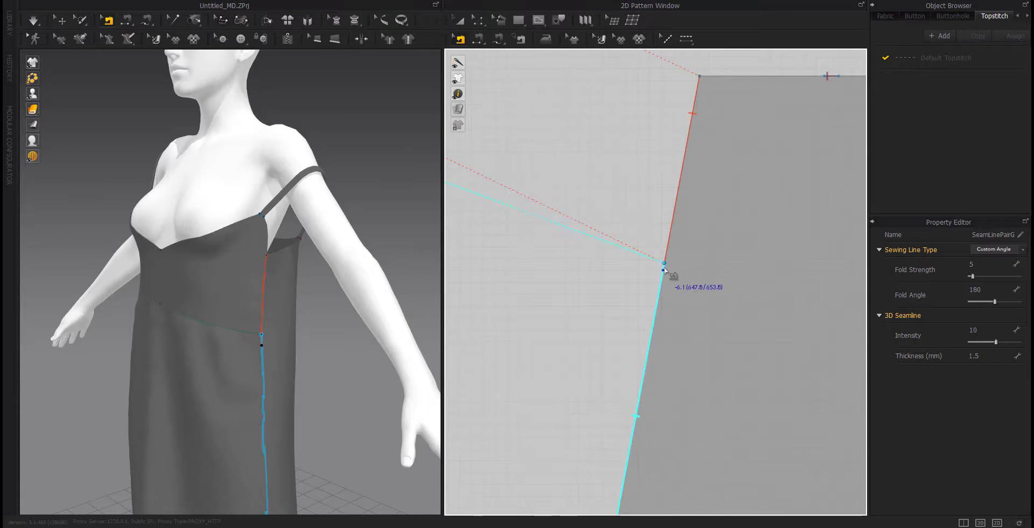
scroll(695, 272, "down", 4)
middle_click_drag(758, 311, 478, 319)
scroll(630, 282, "up", 4)
left_click(619, 261)
left_click(638, 290)
left_click_drag(619, 262, 624, 284)
Check the chest panel's side seam against its matching length on the back panel.
scroll(603, 294, "down", 5)
middle_click_drag(518, 315, 673, 315)
scroll(674, 315, "down", 2)
middle_click_drag(489, 248, 614, 294)
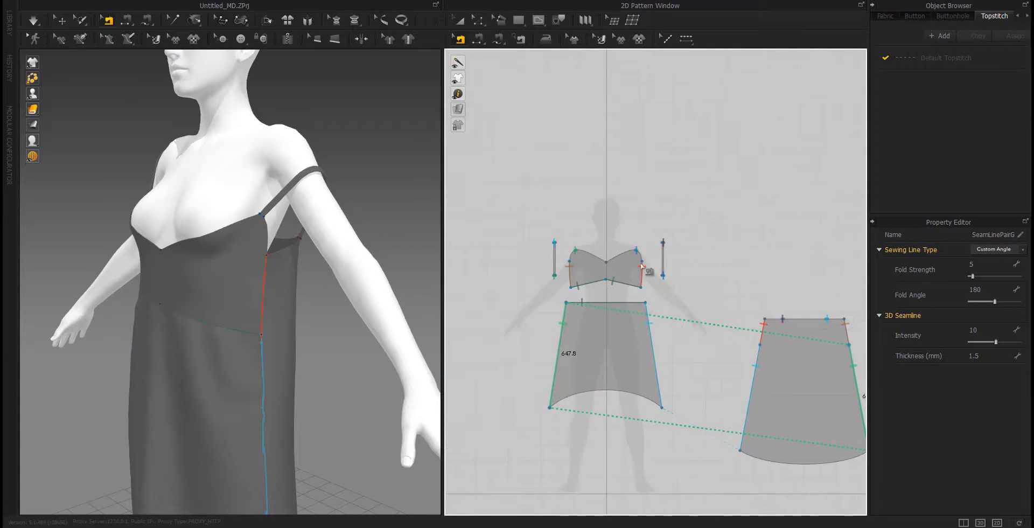
scroll(641, 262, "up", 7)
mouse_move(635, 266)
left_mouse_down()
mouse_move(592, 130)
mouse_move(635, 267)
left_mouse_up()
scroll(639, 293, "down", 7)
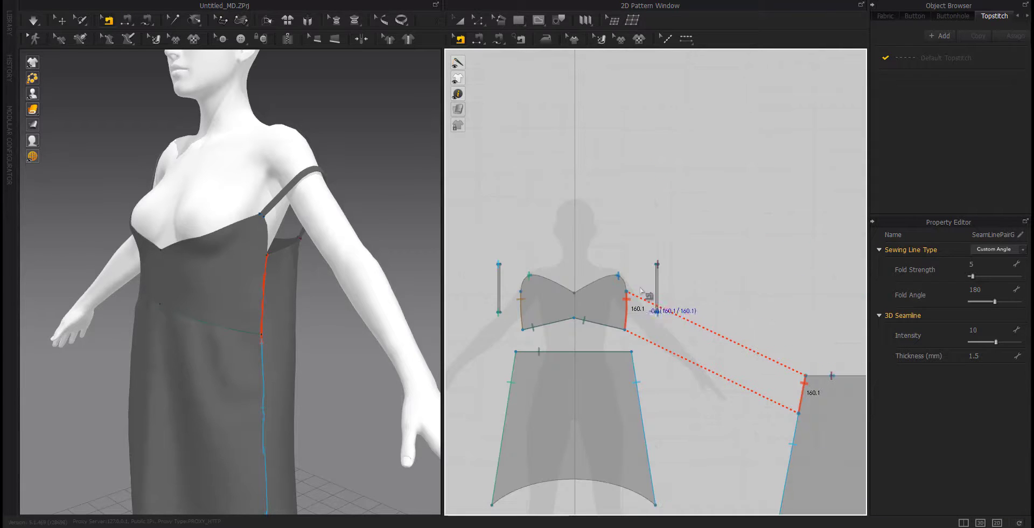
Try to move the chest panel's upper left side corner upward and inward.
key("z")
scroll(597, 278, "up", 5)
right_click_drag(596, 279, 711, 270)
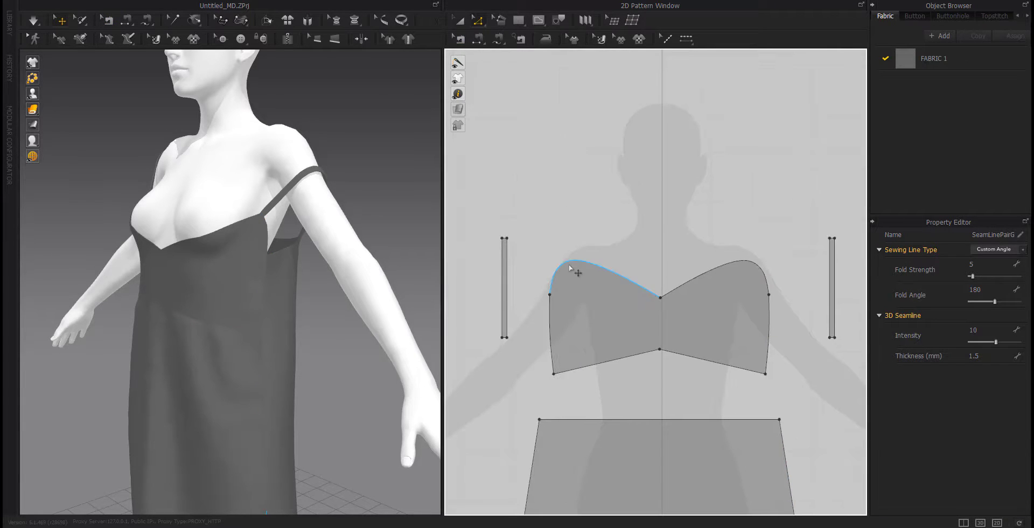
left_click_drag(549, 294, 572, 274)
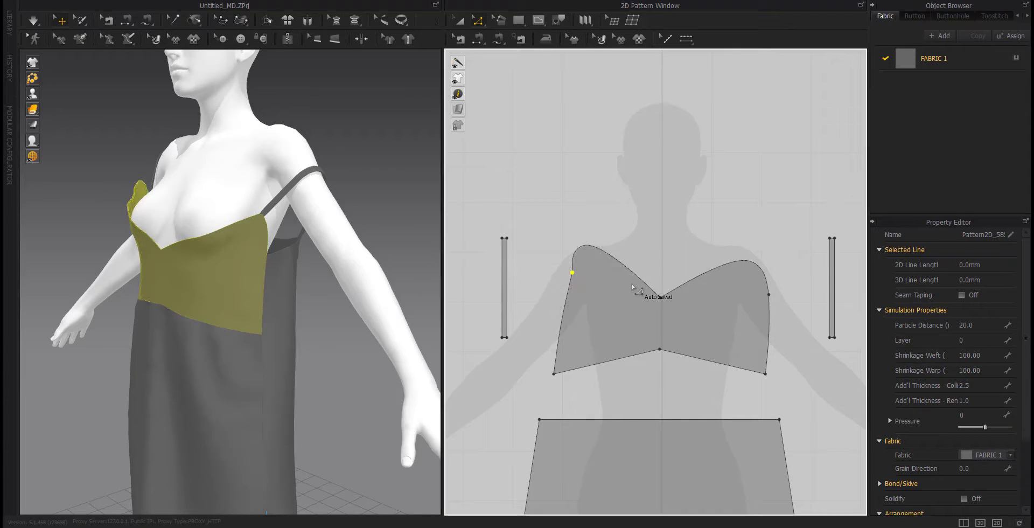
key("ctrl+z")
Try to reshape the chest panel's upper left neckline curve into a peak closer to the center.
left_click_drag(565, 264, 594, 252)
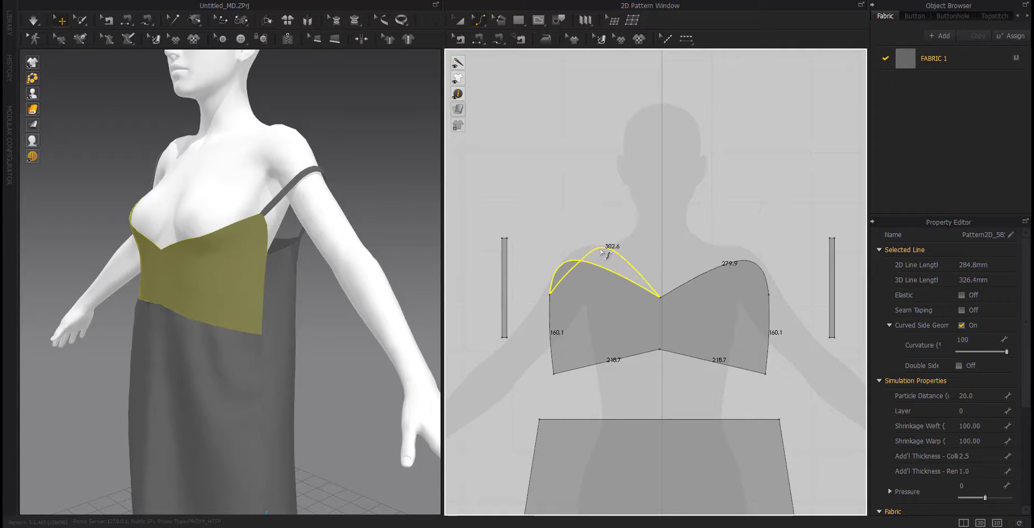
left_click_drag(601, 247, 603, 248)
left_click_drag(756, 266, 750, 268)
key("ctrl+z")
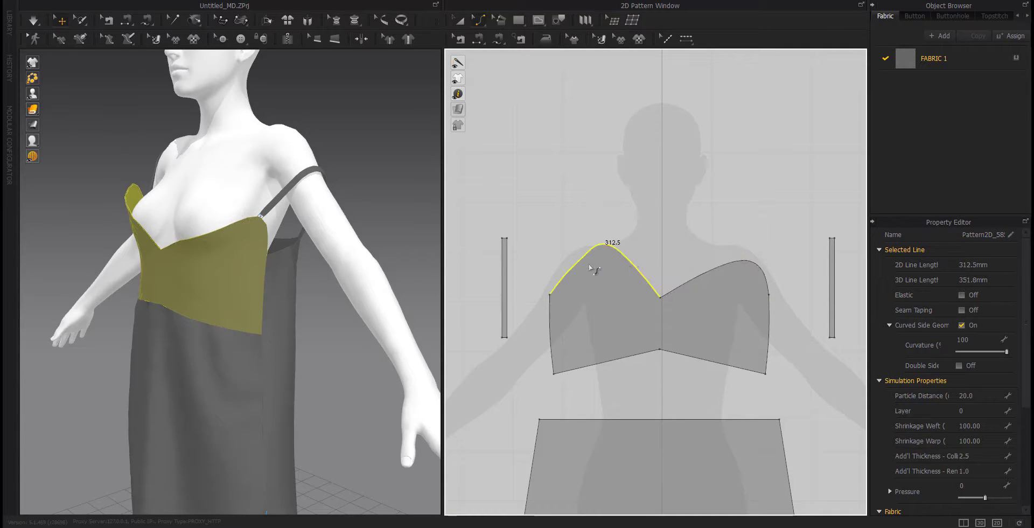
key("ctrl+z")
left_click(549, 295)
right_click(549, 294)
left_click(561, 301)
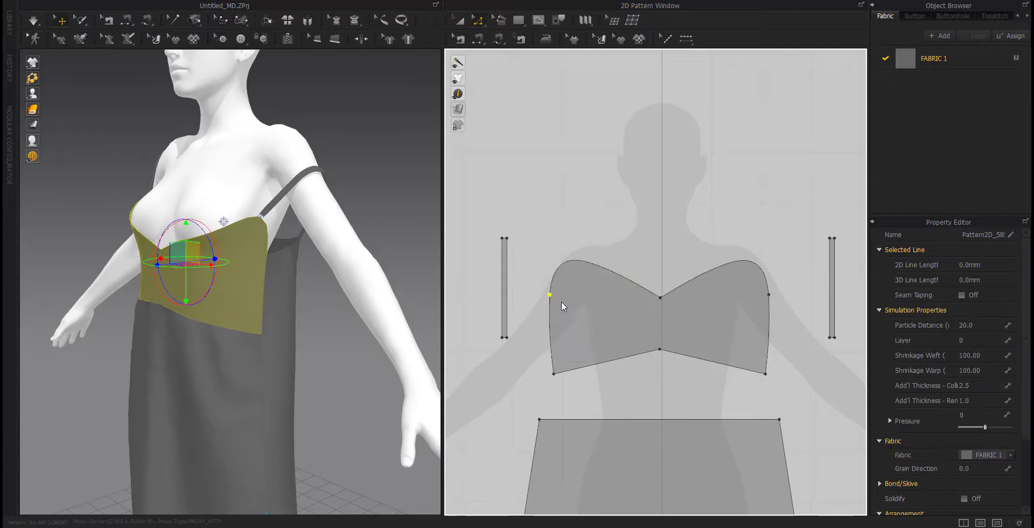
key("ctrl+z")
Move the chest panel's upper left side corner 50 mm upward and 50 mm inward.
left_click_drag(550, 297, 576, 273)
right_click(550, 274)
key("Return")
right_click(574, 271)
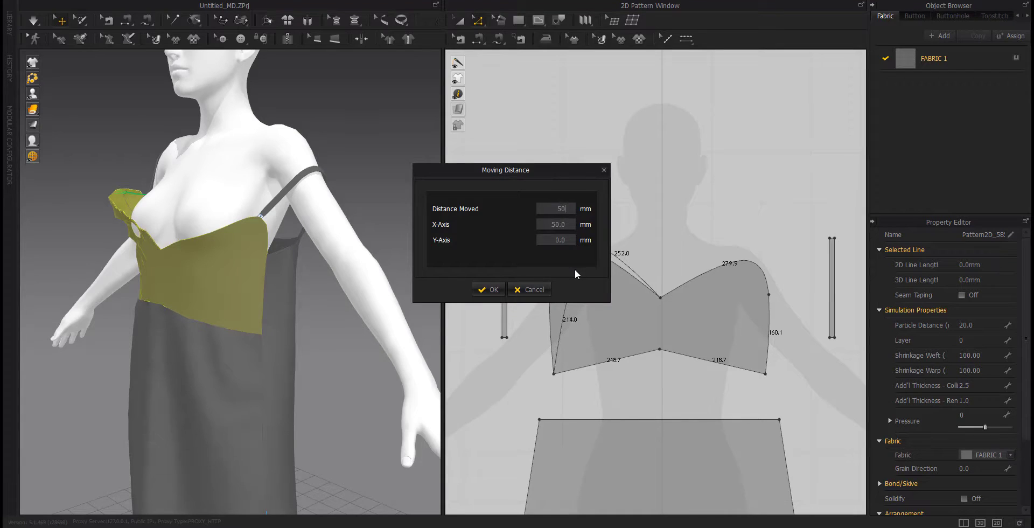
key("Escape")
left_click_drag(550, 270, 567, 269)
right_click(566, 268)
key("Return")
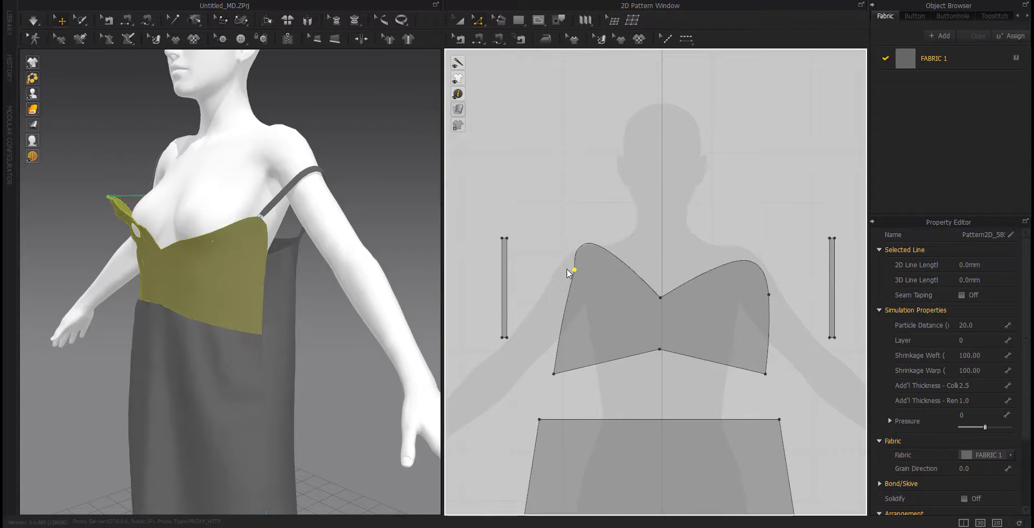
Convert the moved left corner to a curve point and reshape the outline into one smooth rounded cup.
right_click(574, 270)
left_click(604, 326)
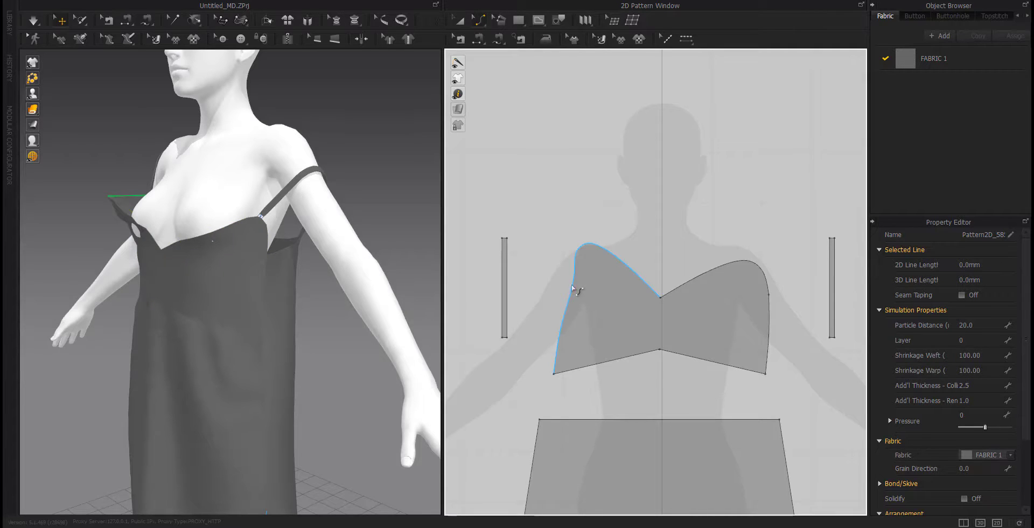
left_click_drag(573, 288, 601, 247)
Move the chest panel's upper right side corner 50 mm inward and 50 mm upward.
right_click_drag(738, 313, 696, 313)
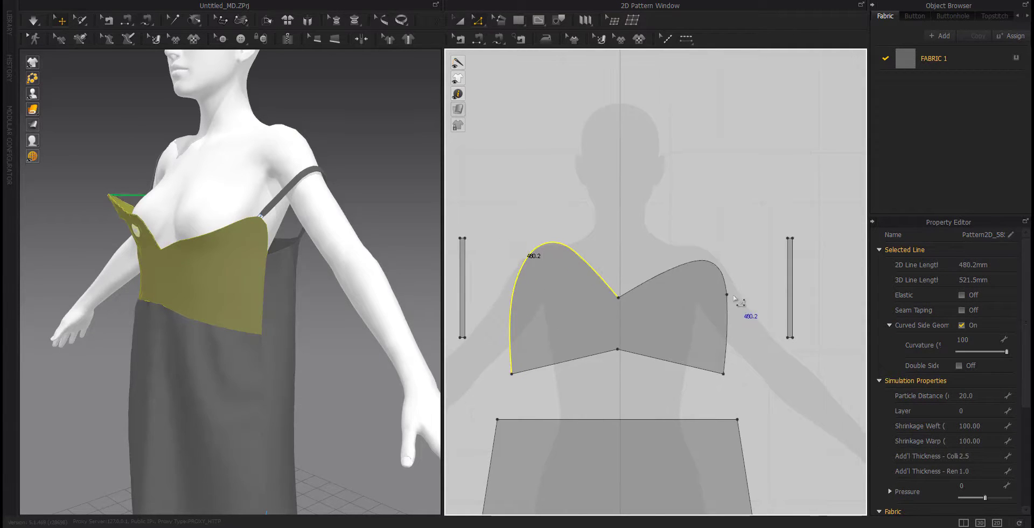
left_click_drag(726, 294, 702, 270)
right_click(703, 294)
type("50")
key("Return")
right_click(702, 271)
key("Return")
Convert the moved right corner to a curve point and round the right cup's outline.
right_click(696, 270)
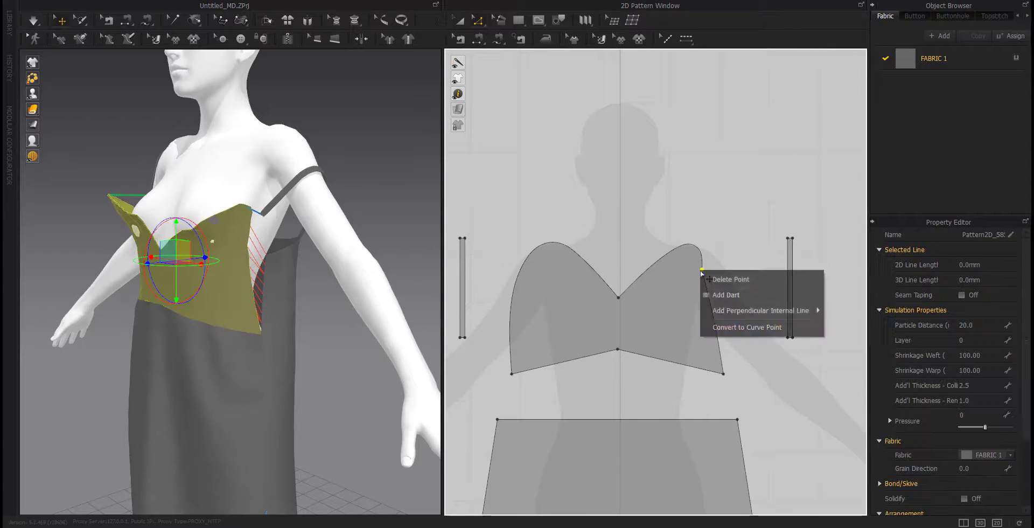
left_click(733, 331)
left_click(713, 289)
left_click_drag(708, 277, 637, 259)
left_click_drag(709, 247, 701, 259)
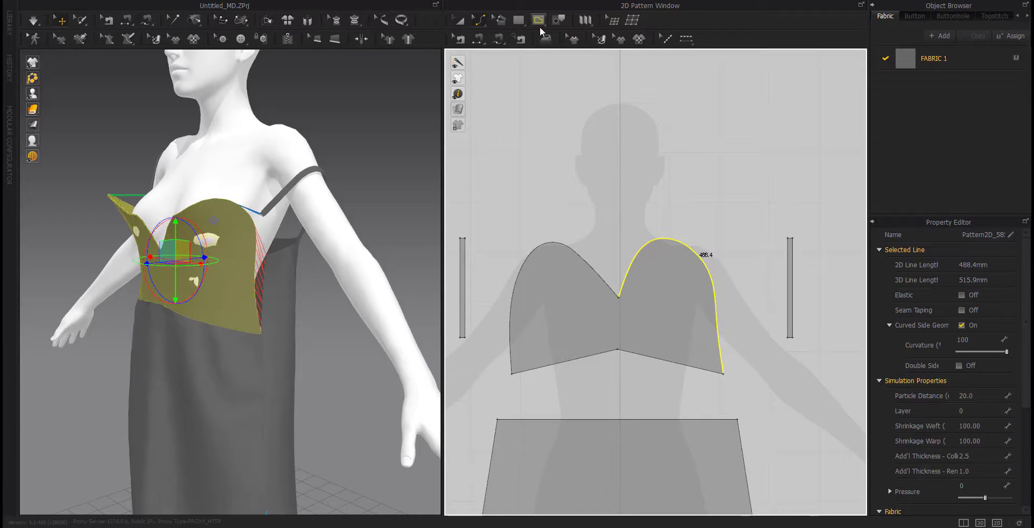
Cut the chest panel along a vertical center line and delete its right half.
left_click(618, 347)
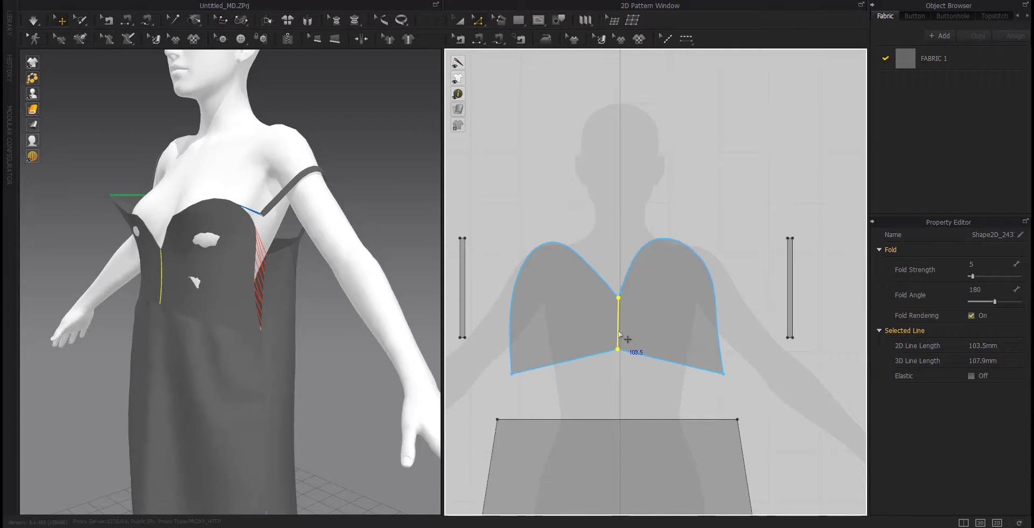
right_click(619, 333)
left_click(638, 177)
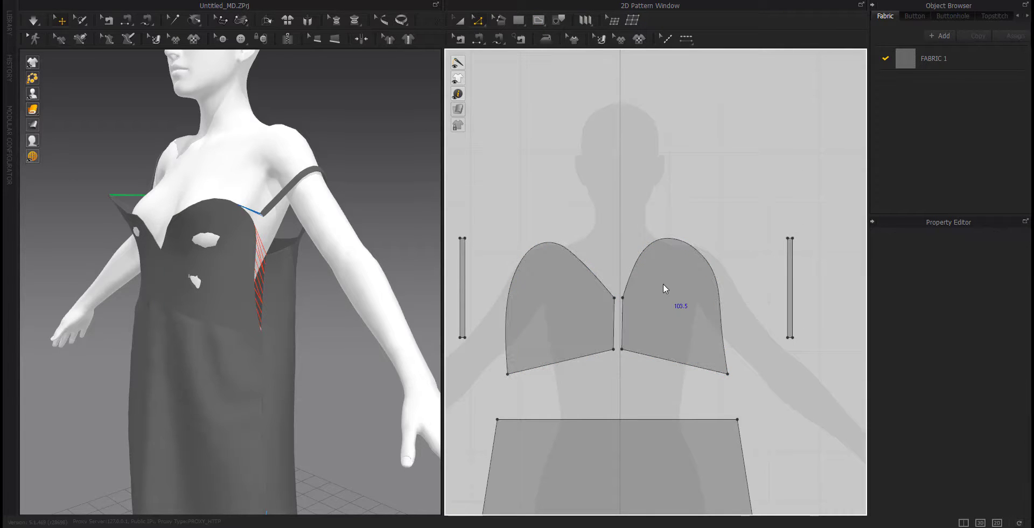
key("a")
left_click(661, 300)
key("Delete")
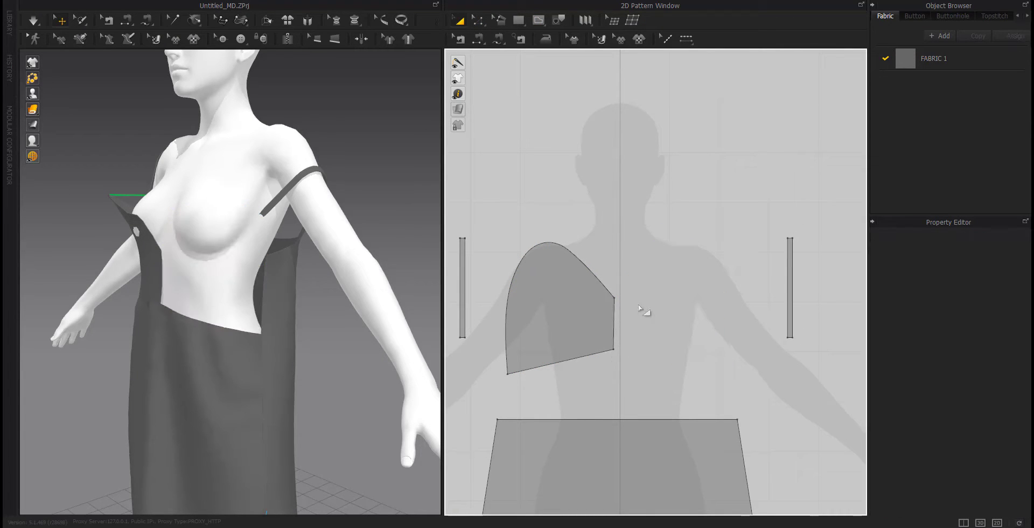
Unfold the remaining left chest half across its vertical center edge to form a full chest panel.
left_click(614, 321)
right_click(616, 318)
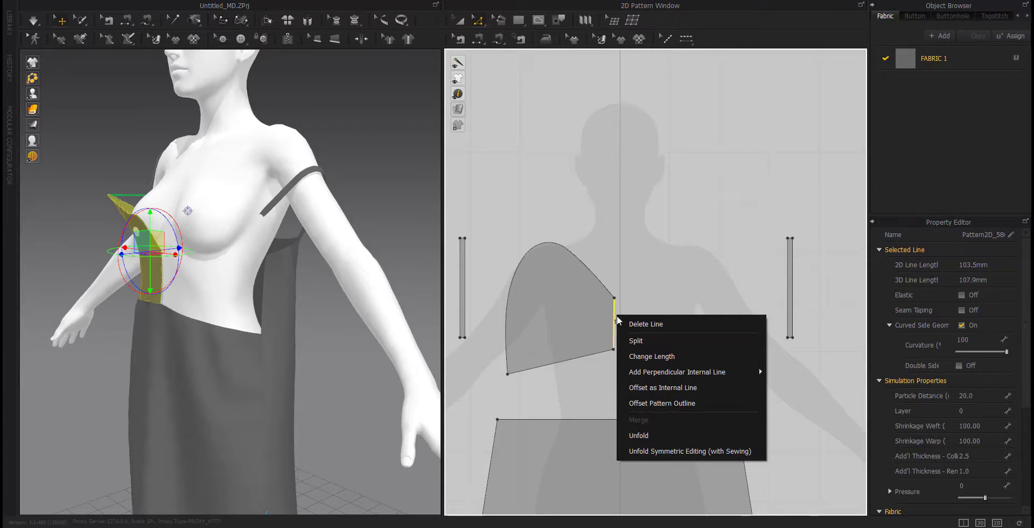
left_click(638, 435)
key("ctrl+z")
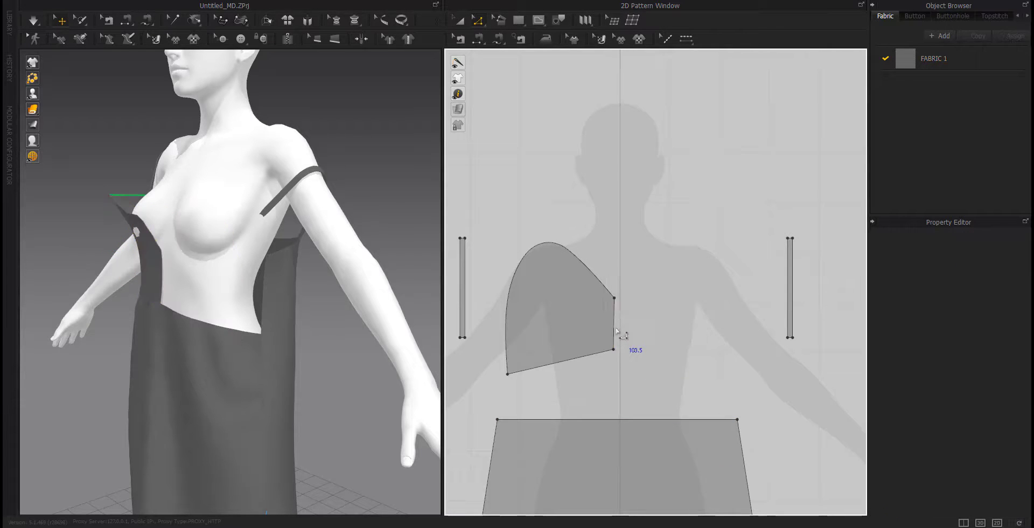
right_click(617, 331)
left_click(637, 460)
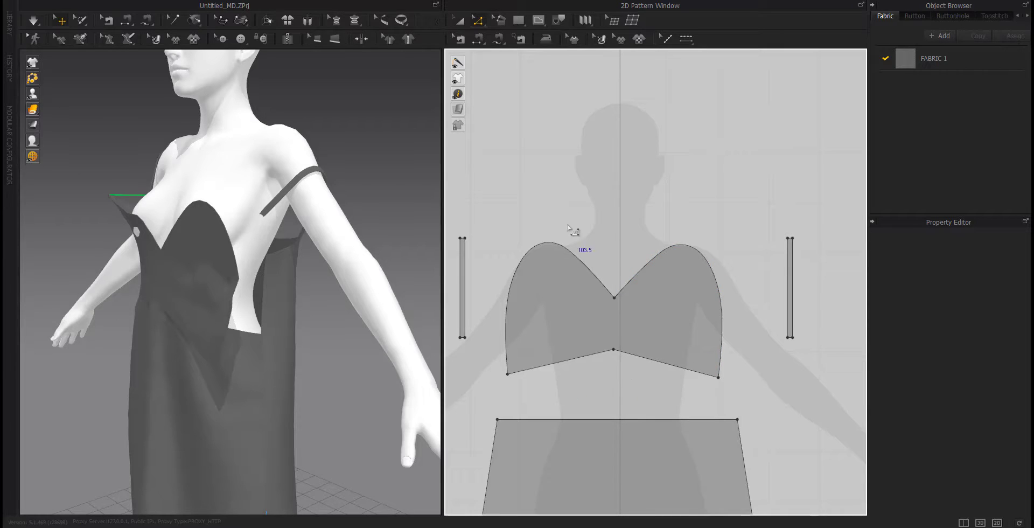
Sew the lower end of the right strap to the chest panel's right peak with a 10 mm free seam.
left_click(494, 42)
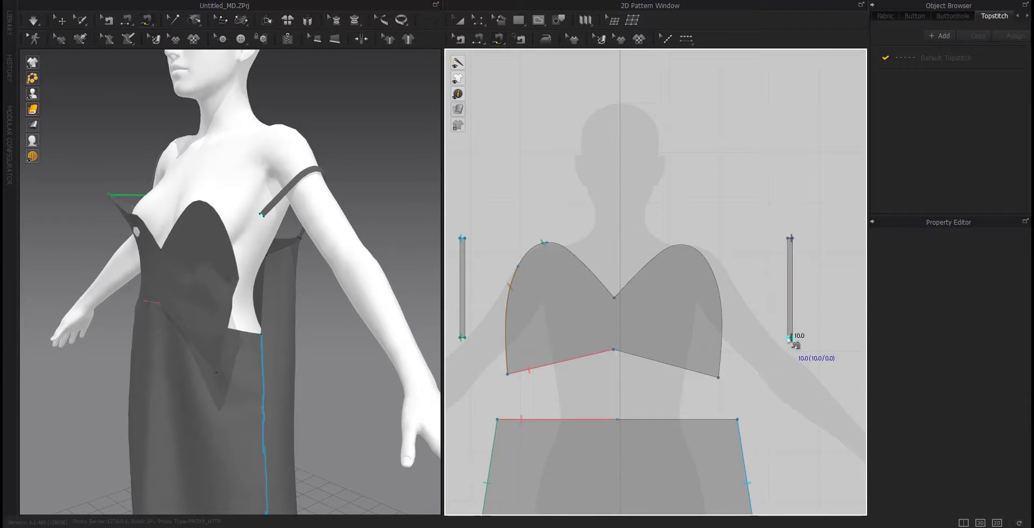
scroll(685, 252, "up", 5)
left_click(703, 238)
left_click(687, 235)
scroll(669, 253, "down", 7)
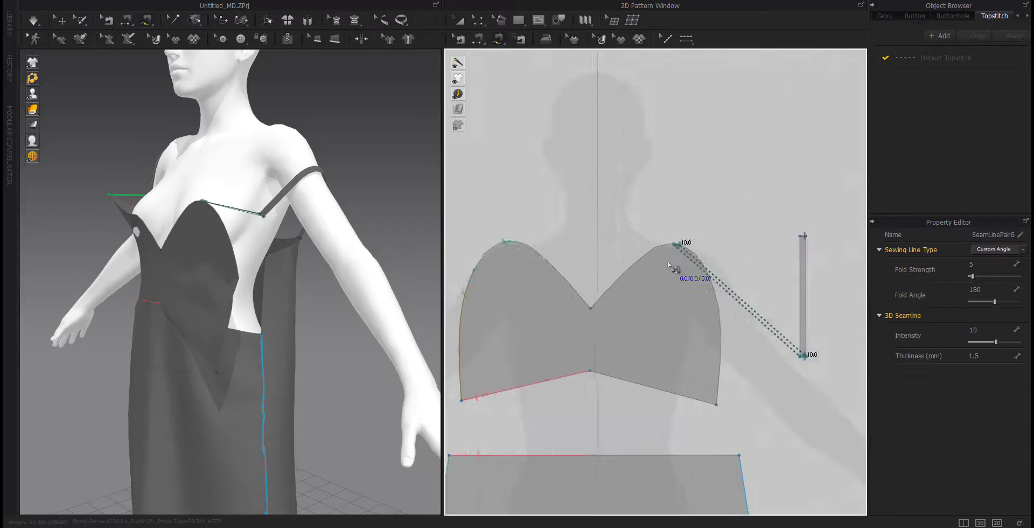
Sew the chest panel's right side curve to the back panel's upper left side edge over about 221 mm and reverse the seam direction.
mouse_move(54, 242)
right_mouse_down()
mouse_move(106, 242)
mouse_move(51, 243)
right_mouse_up()
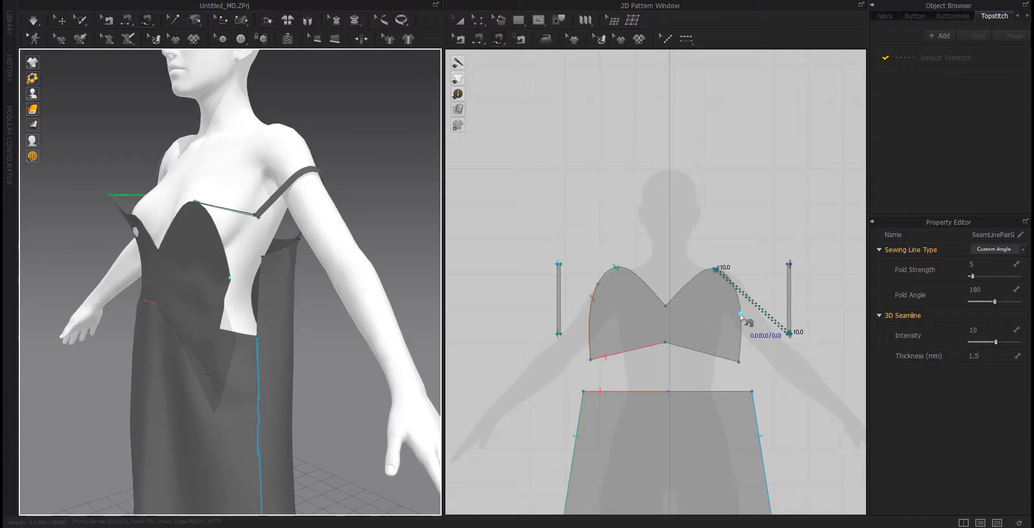
key("a")
left_click(454, 44)
middle_click_drag(720, 350, 663, 348)
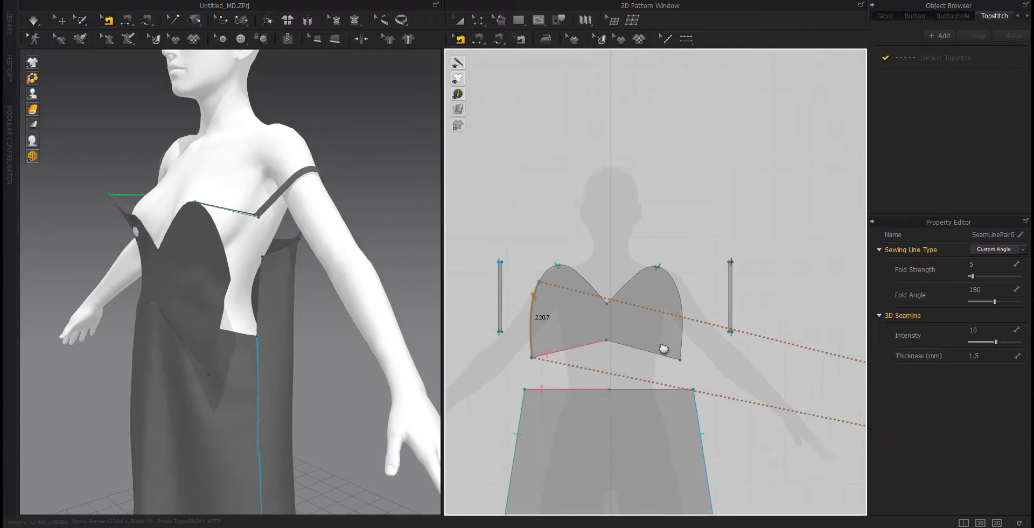
scroll(672, 328, "up", 4)
left_click(484, 41)
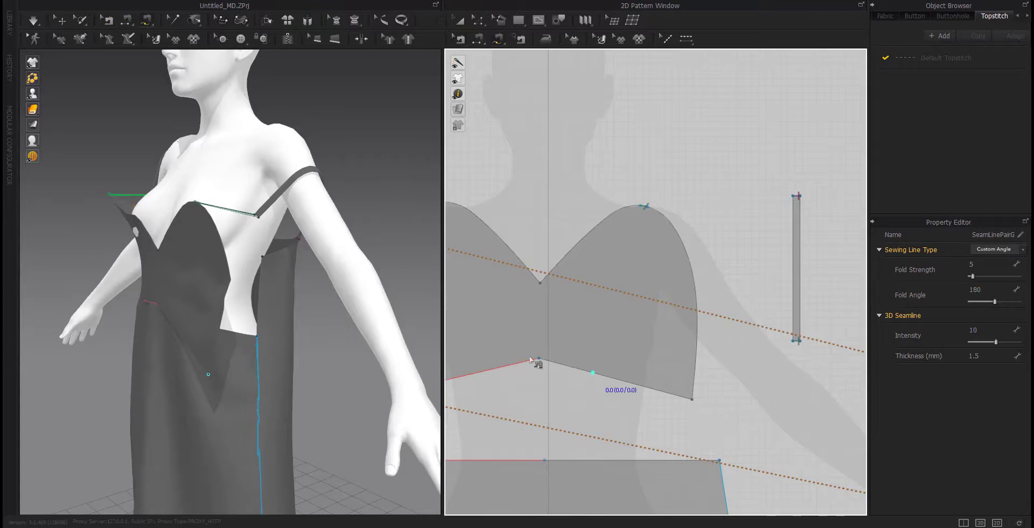
mouse_move(530, 360)
middle_mouse_down()
mouse_move(651, 356)
mouse_move(530, 363)
middle_mouse_up()
left_click(690, 403)
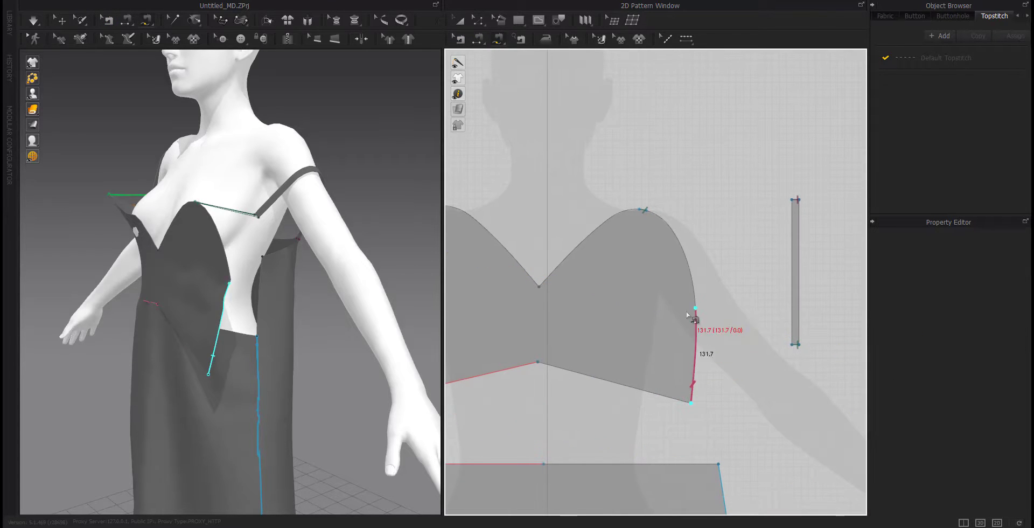
left_click(681, 248)
scroll(784, 373, "down", 6)
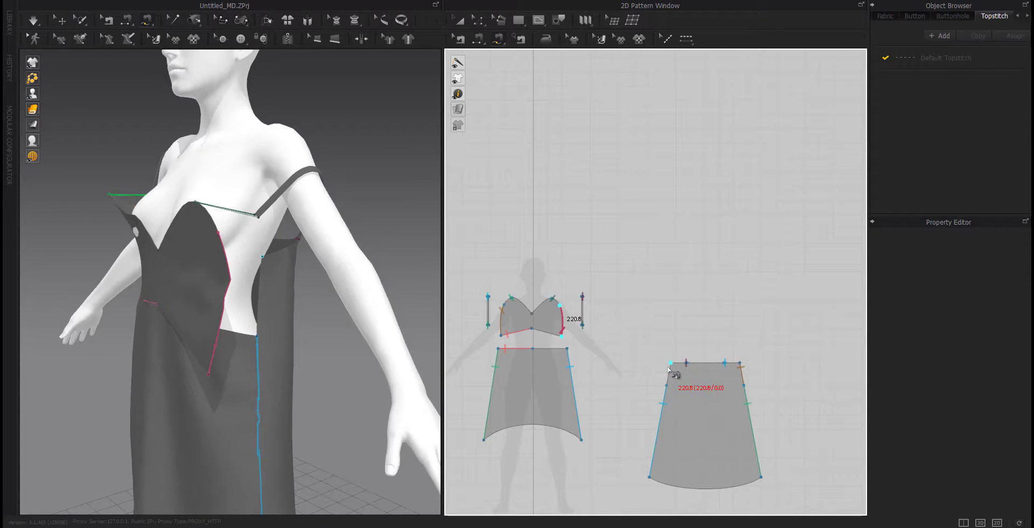
left_click(669, 372)
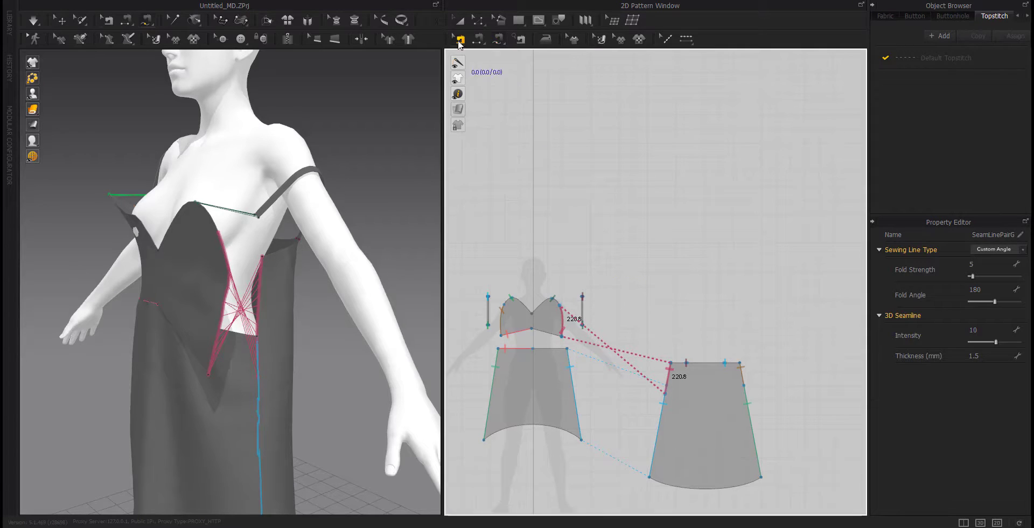
right_click(668, 378)
left_click(686, 402)
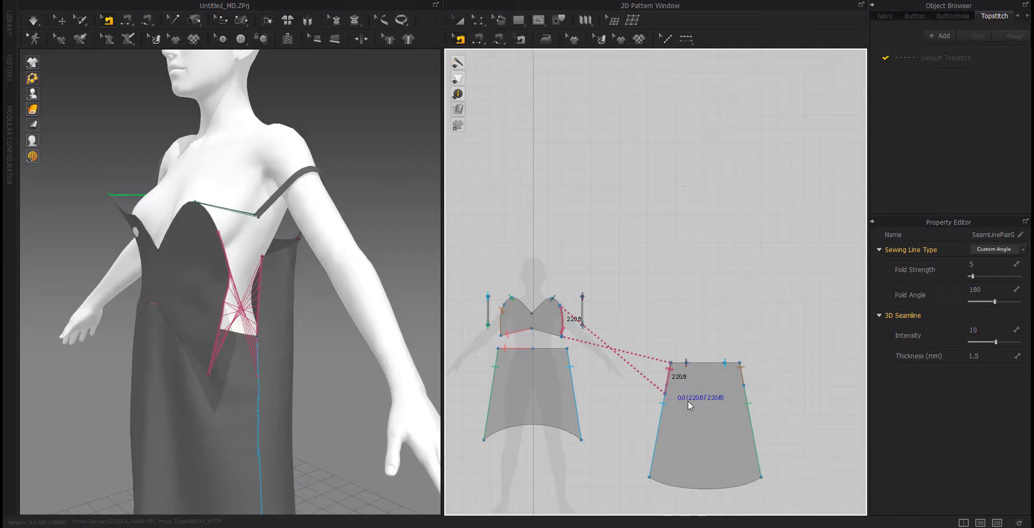
Slide the upper end of the front panel's side seam down the back panel's left edge to meet the chest seam.
scroll(673, 405, "up", 5)
left_click(677, 364)
left_click(692, 374)
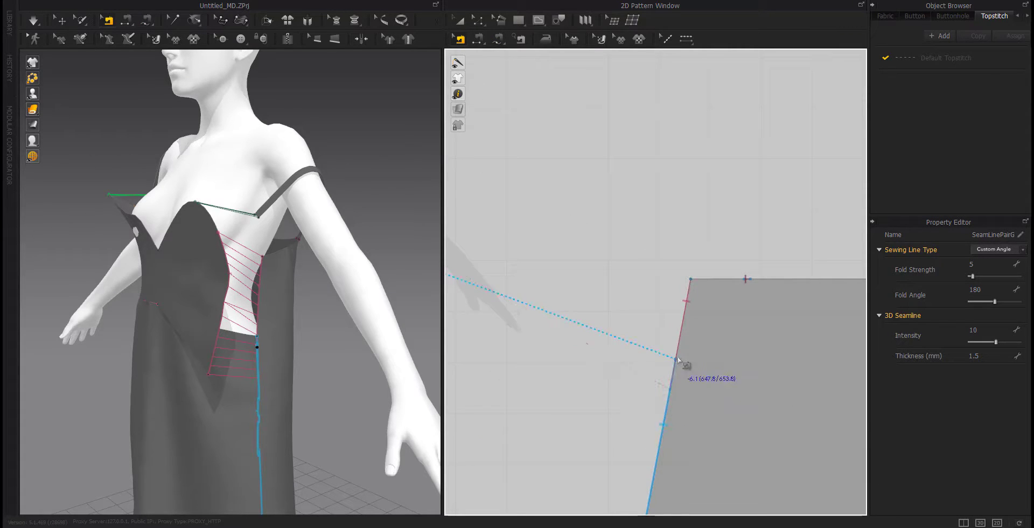
left_click_drag(677, 360, 671, 389)
Slide the upper end of the front panel's other side seam down the back panel's right edge.
scroll(722, 391, "down", 3)
scroll(728, 399, "down", 8)
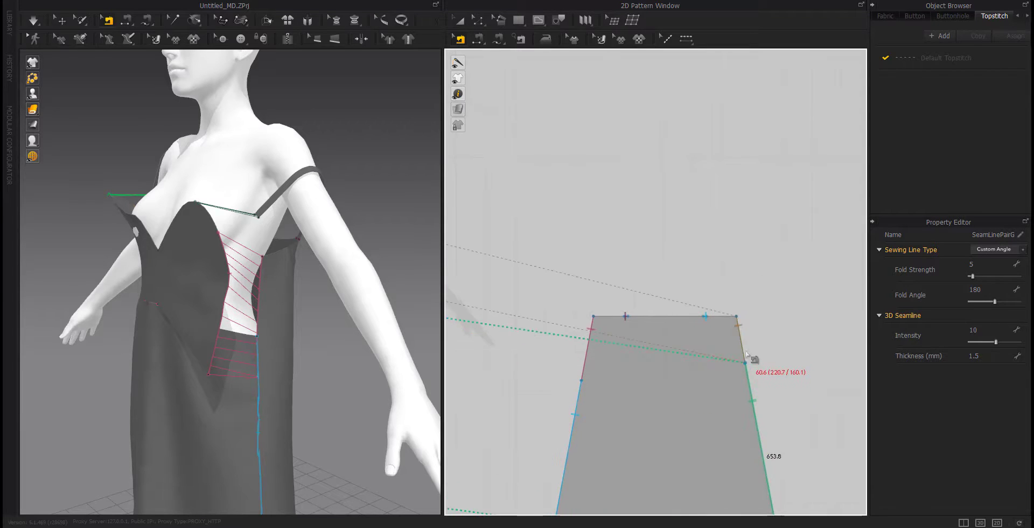
scroll(695, 366, "up", 5)
left_click(669, 364)
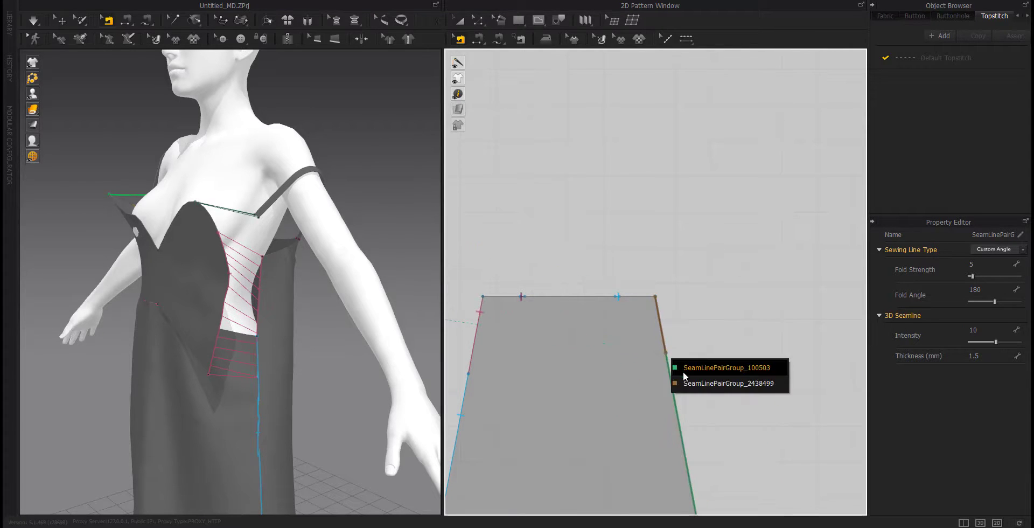
left_click(682, 366)
left_click_drag(671, 414, 691, 414)
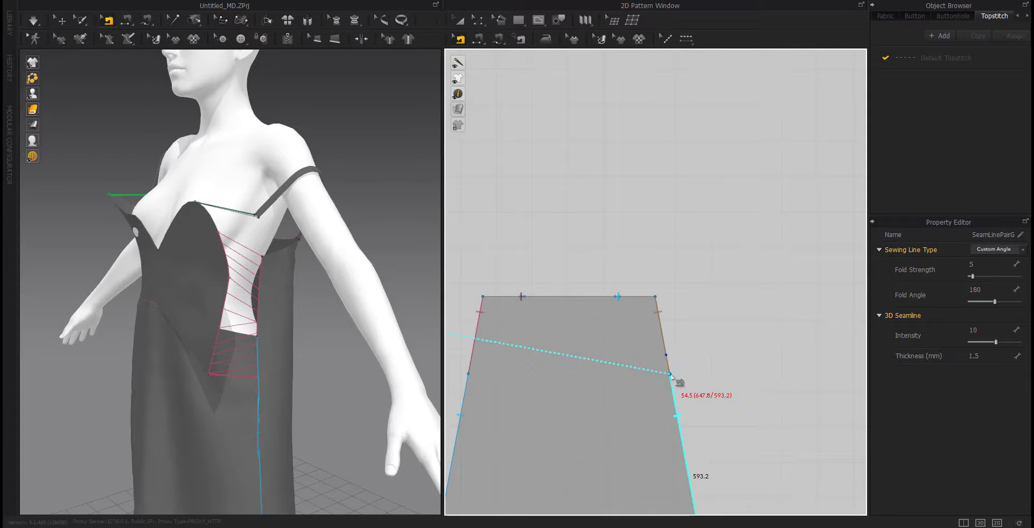
scroll(539, 388, "down", 5)
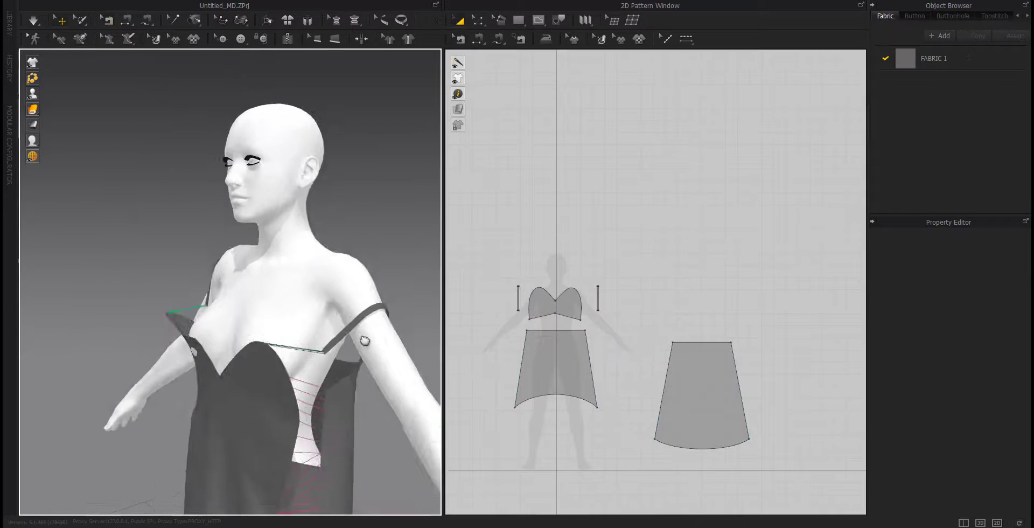
Reposition the straps onto the avatar's shoulders and simulate the dress.
left_click(598, 296)
left_click_drag(158, 262, 199, 240)
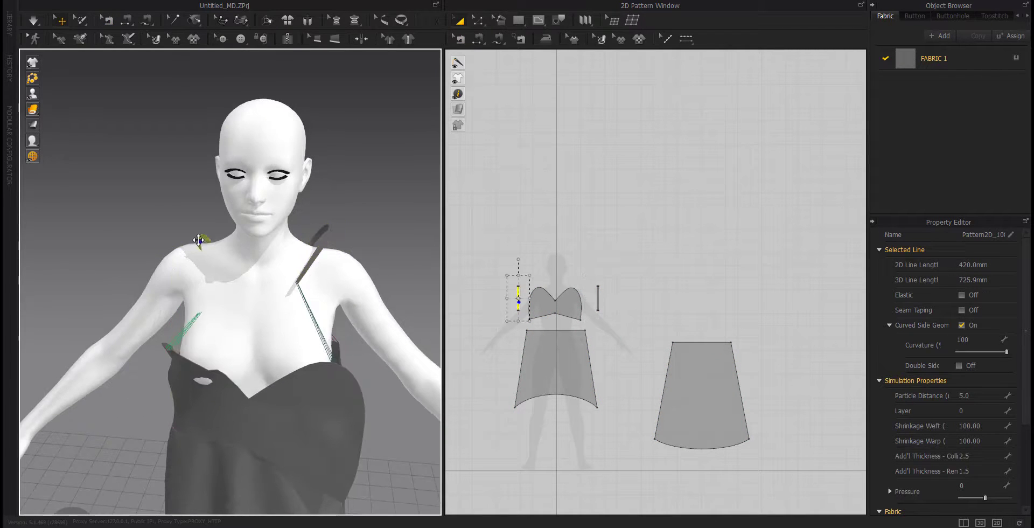
right_click_drag(164, 241, 221, 250)
left_click_drag(148, 247, 187, 229)
key("space")
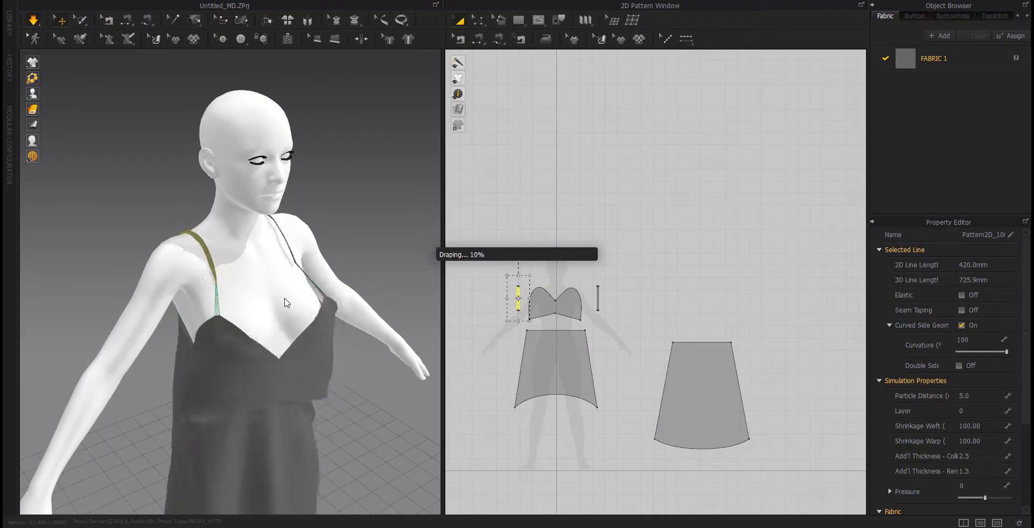
Delete the seam between the chest panel's lower left edge and the front panel's top edge.
key("n")
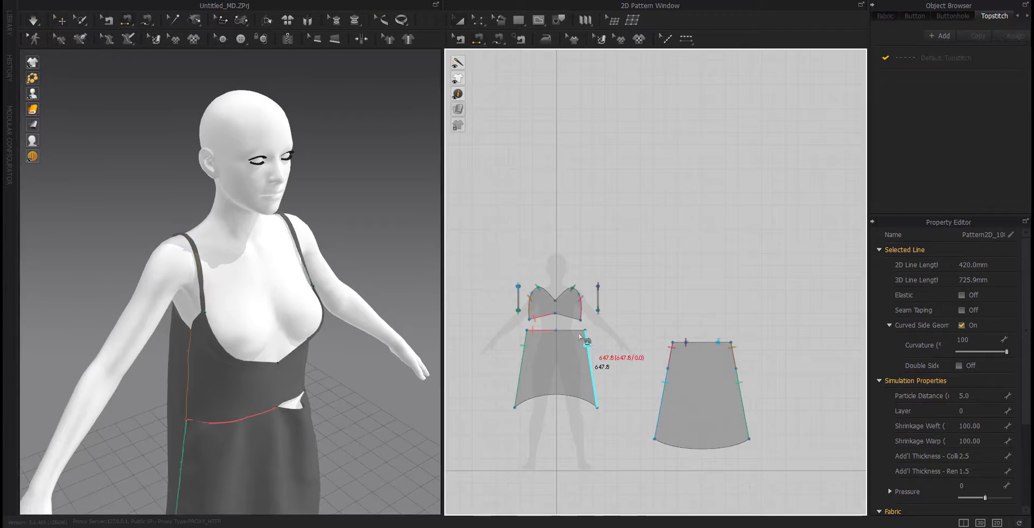
left_click(574, 322)
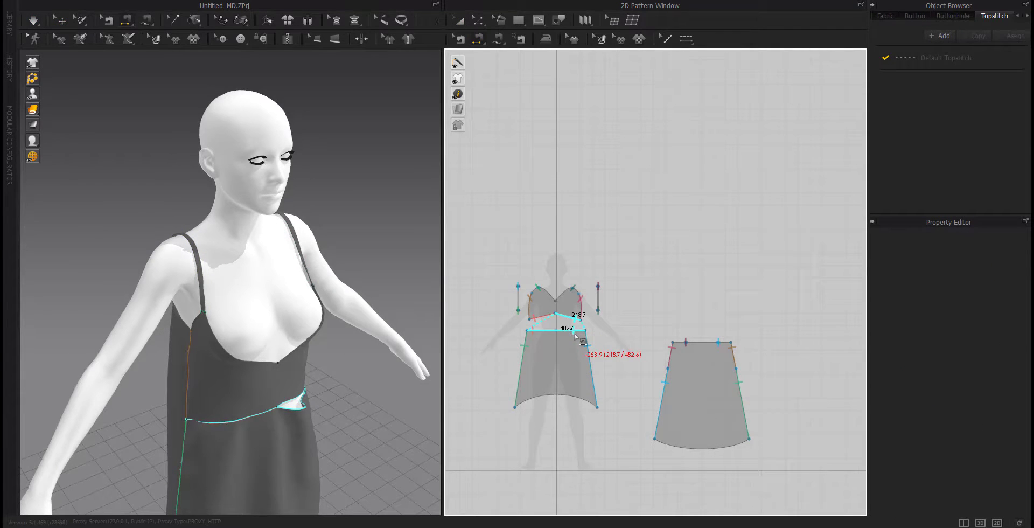
scroll(584, 331, "up", 5)
left_click(560, 327)
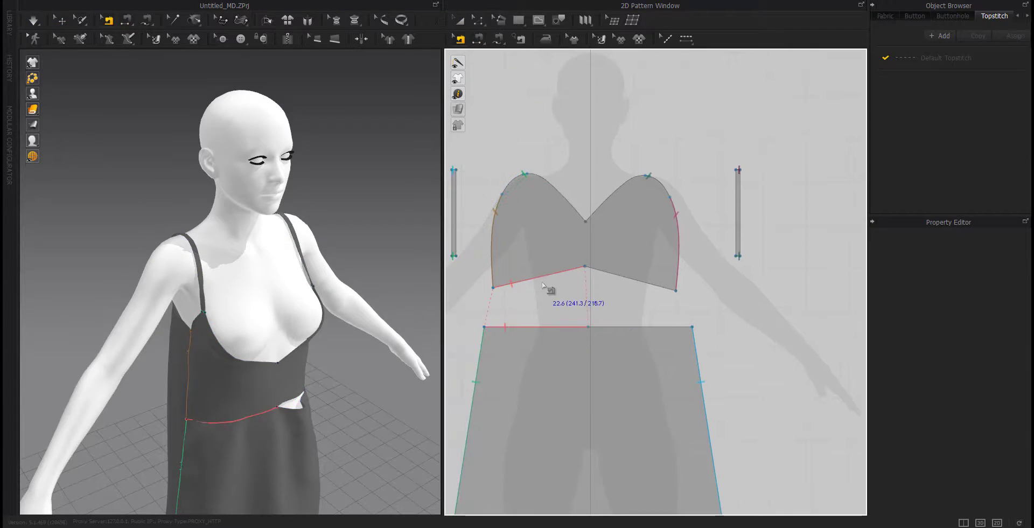
key("Delete")
Sew the front panel's whole top edge to the chest panel's two lower edges as one continuous seam.
left_click(477, 39)
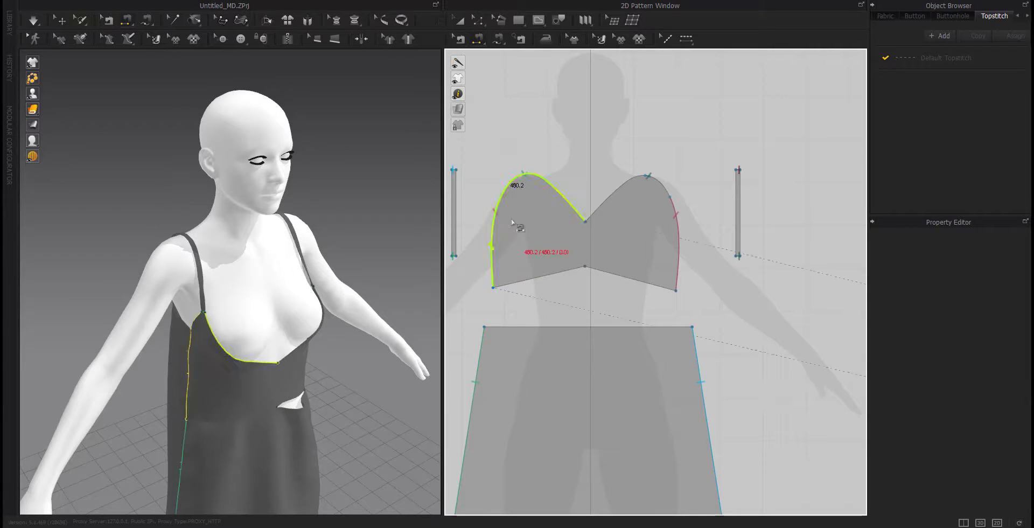
left_click(525, 327)
left_click(519, 287, "shift")
left_click(600, 274, "shift")
Simulate the dress while pulling the chest panel and both straps up into place on the avatar.
key("space")
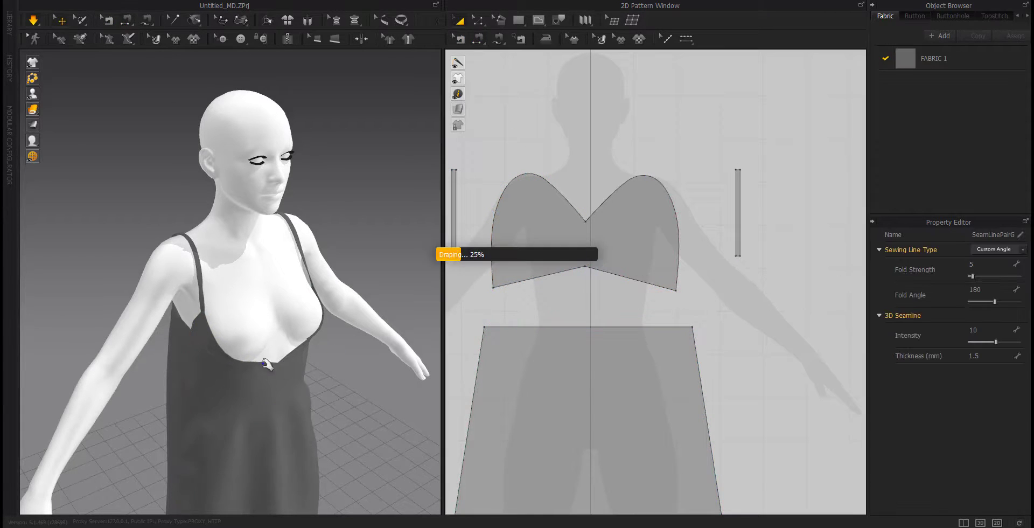
left_click_drag(268, 362, 267, 324)
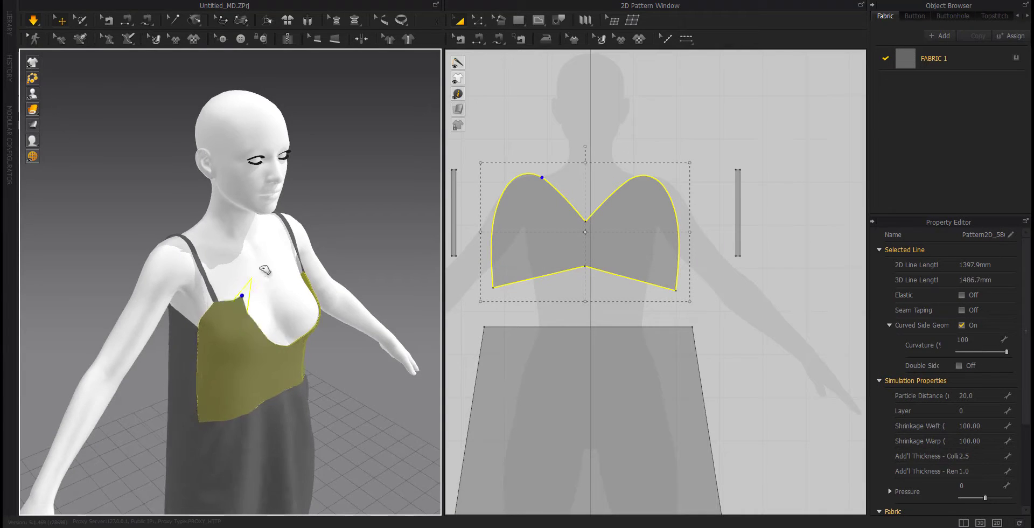
left_click(221, 213)
right_click_drag(222, 213, 280, 199)
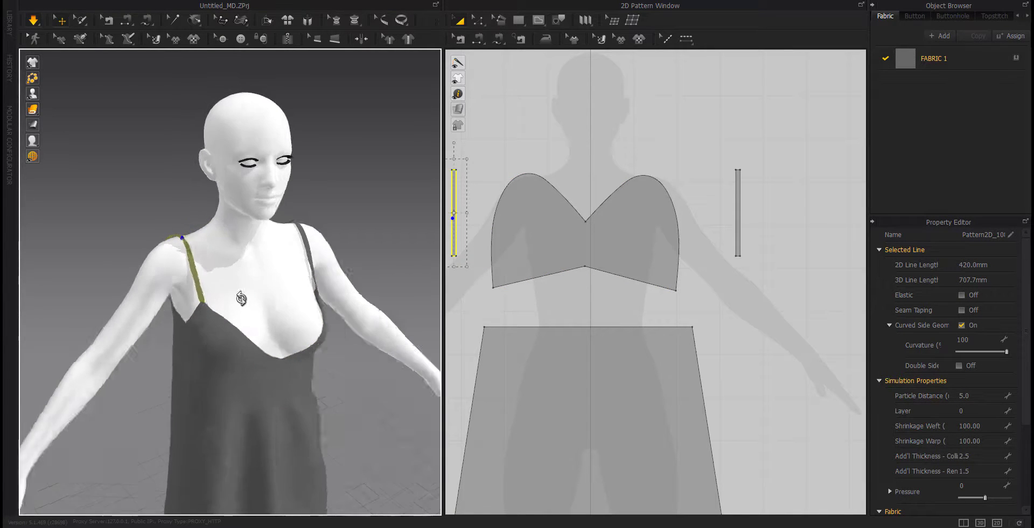
left_click(285, 194)
left_click_drag(284, 194, 278, 212)
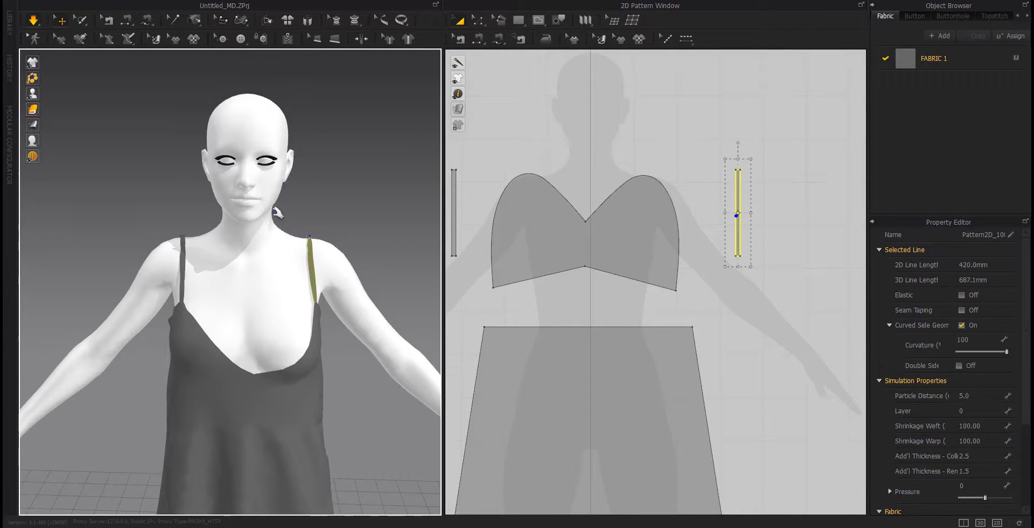
left_click_drag(300, 358, 250, 291)
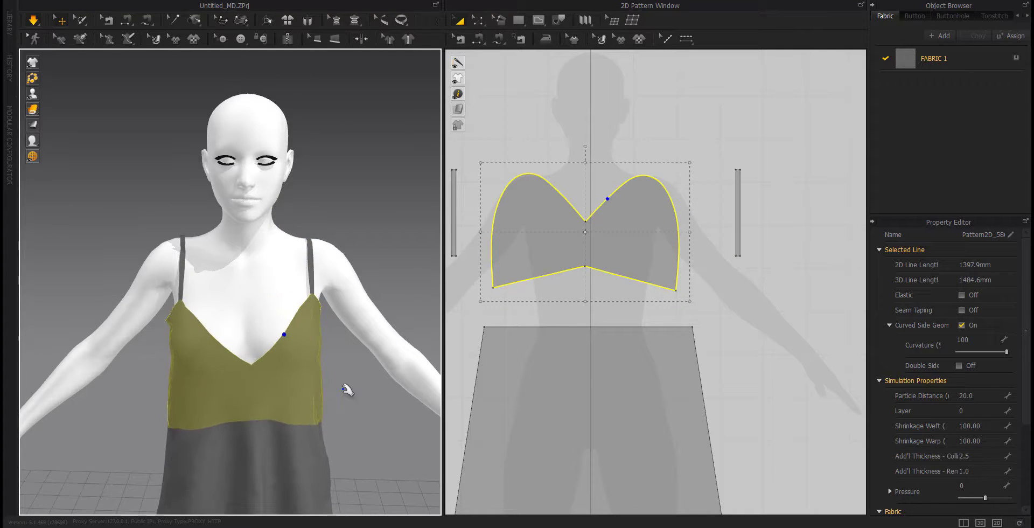
Examine how the dress drapes along the sides and front hem of the avatar.
left_click(345, 386)
right_click_drag(345, 385, 287, 442)
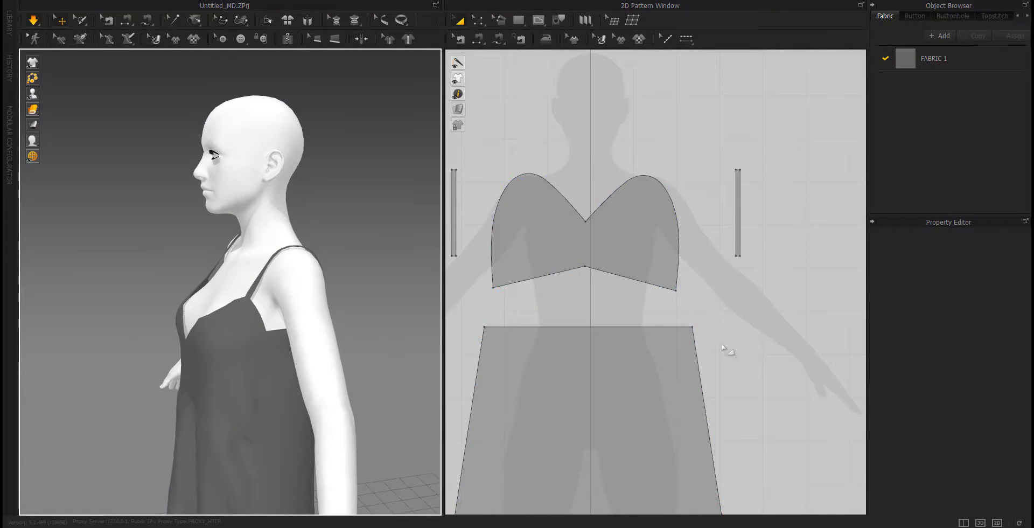
scroll(667, 376, "down", 5)
left_click(619, 374)
right_click_drag(277, 406, 310, 422)
left_click(461, 380)
right_click_drag(489, 384, 550, 383)
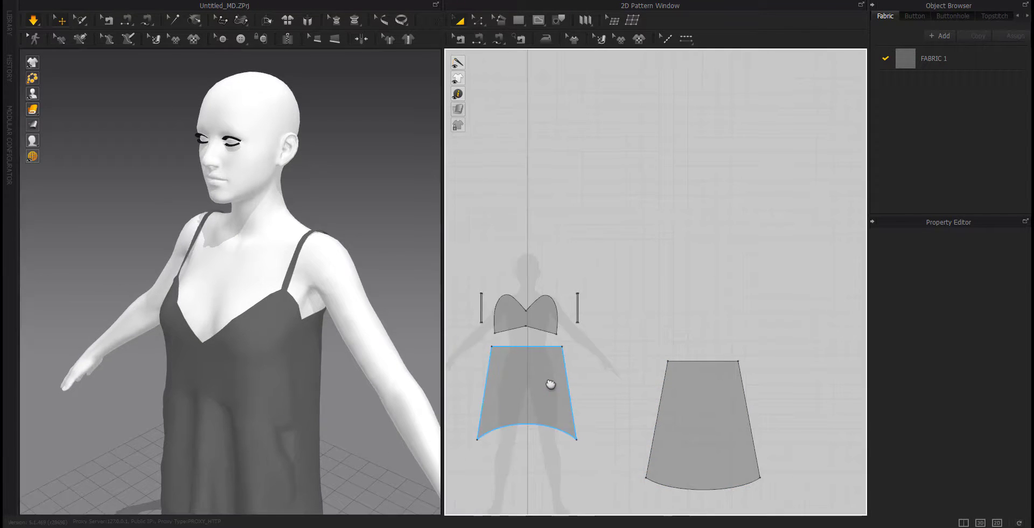
left_click(549, 322)
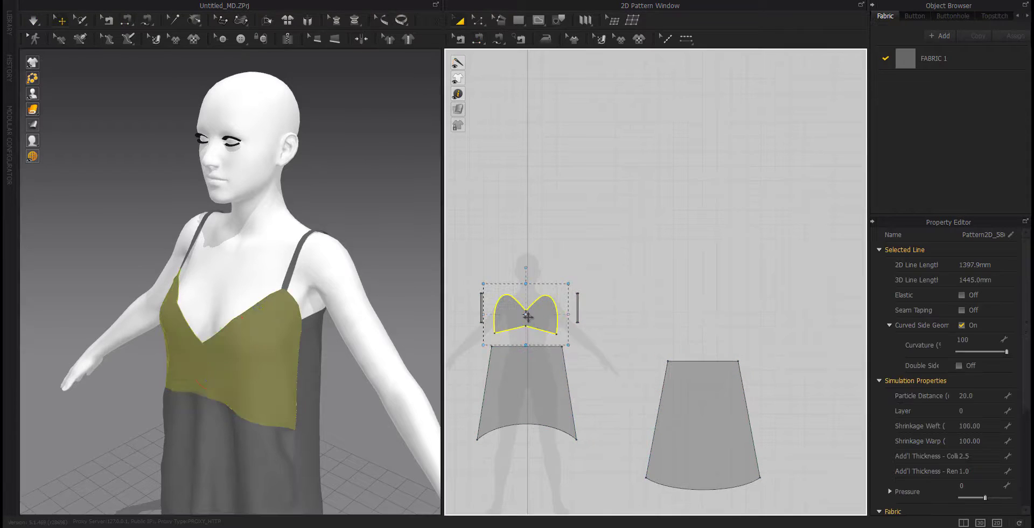
left_click(355, 360)
right_click_drag(355, 360, 284, 406)
left_click(240, 334)
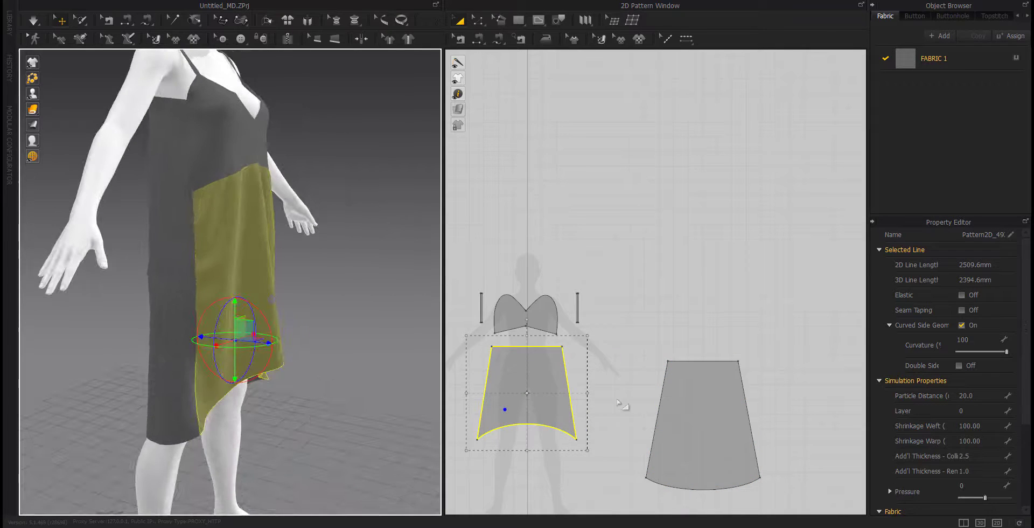
Compare the lengths of the chest and front panels' side seams with their matching back panel edges.
left_click(621, 402)
key("b")
left_click(558, 321)
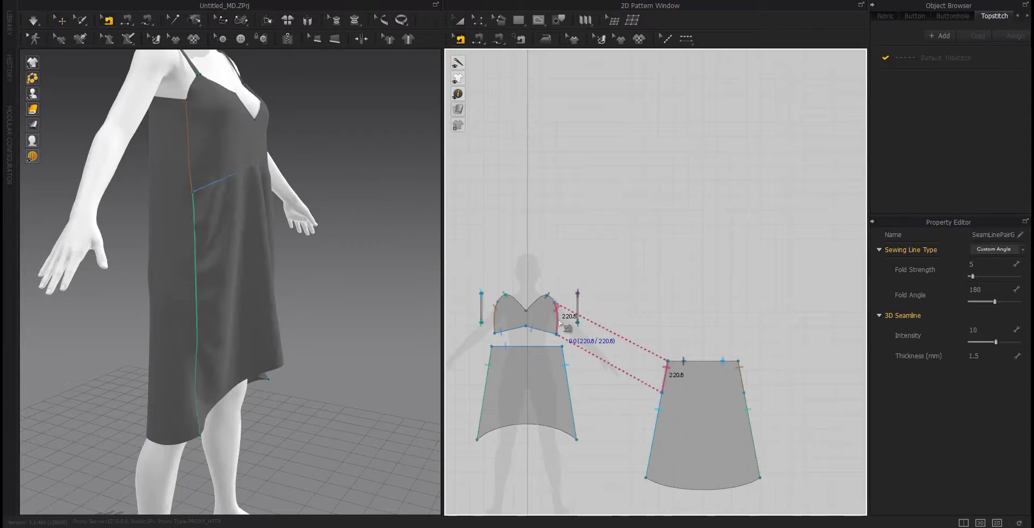
left_click(566, 366)
scroll(590, 391, "up", 6)
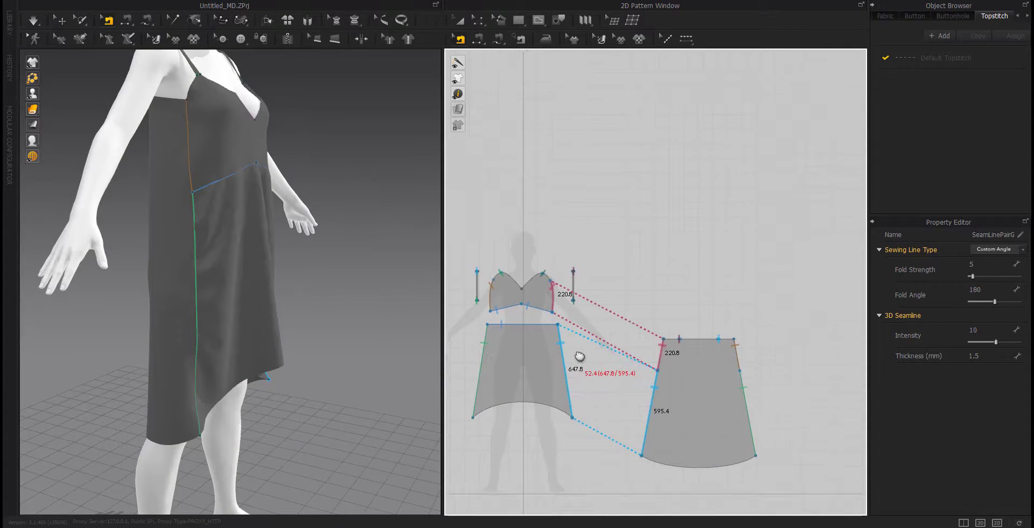
scroll(589, 389, "down", 3)
middle_click_drag(581, 366, 590, 389)
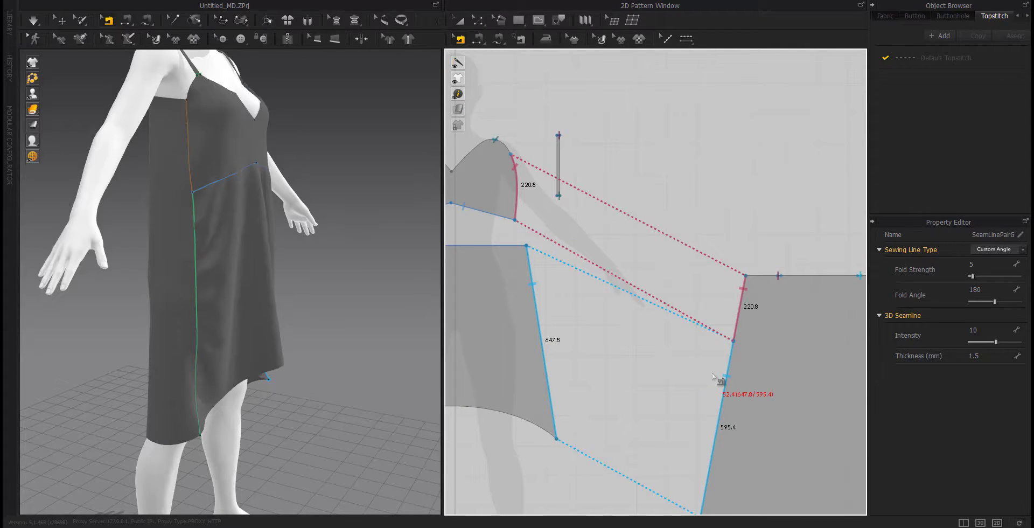
scroll(713, 377, "down", 3)
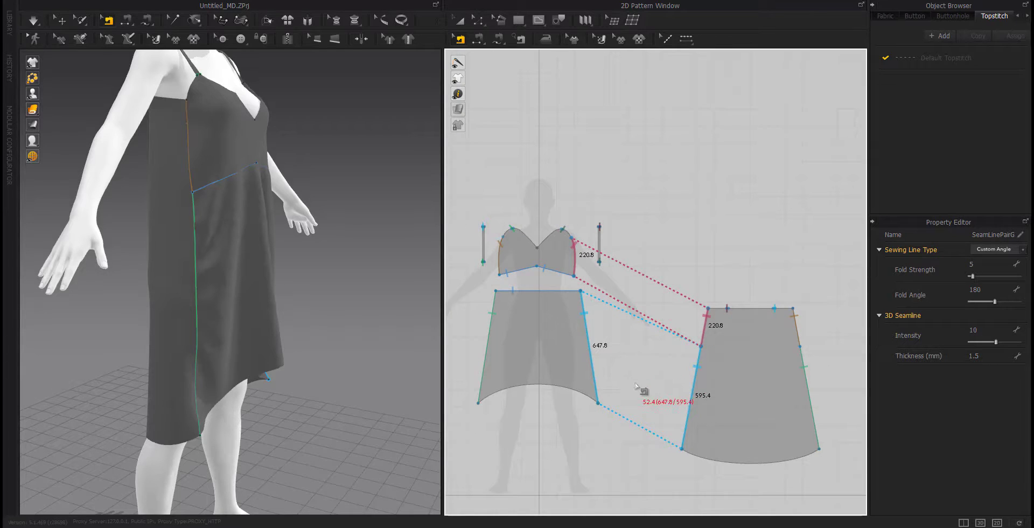
right_click_drag(346, 392, 348, 389)
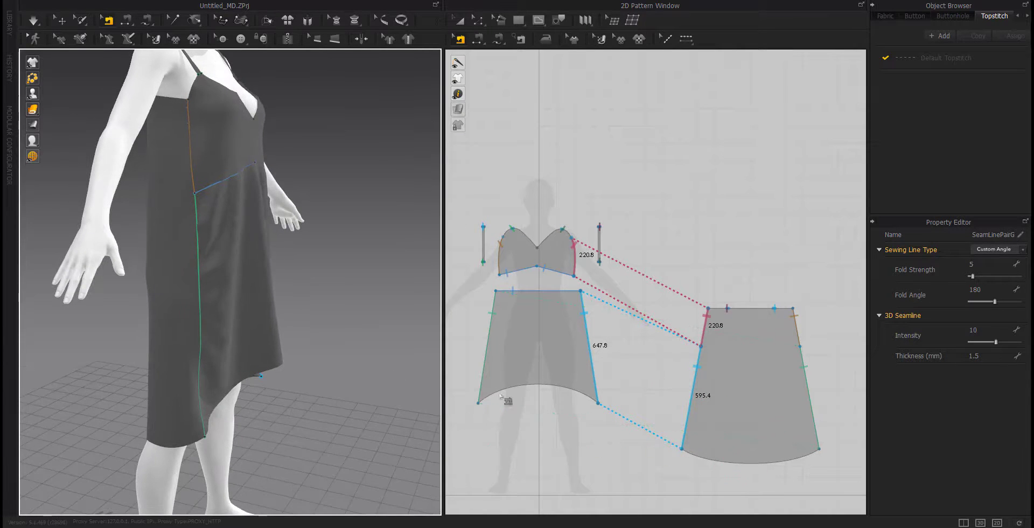
right_click_drag(301, 366, 261, 350)
Raise the front panel's curved hem by shifting the whole edge upward, and simulate the dress.
key("z")
left_click_drag(538, 384, 536, 375)
right_click(536, 375)
key("Return")
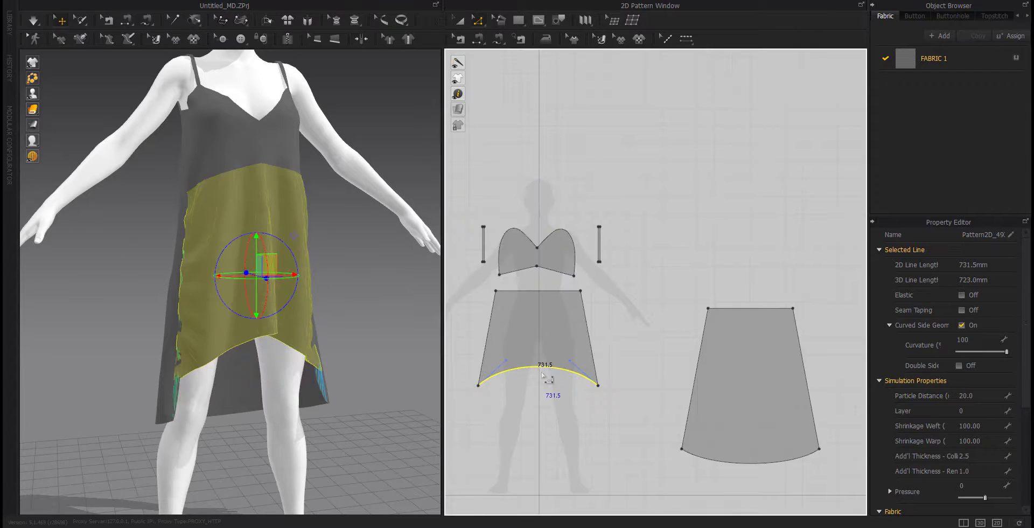
key("space")
right_click_drag(352, 355, 337, 387)
Lower the front panel's hem by 40 mm to reduce the side seam length difference, and simulate the dress.
left_click(372, 360)
left_click(587, 326)
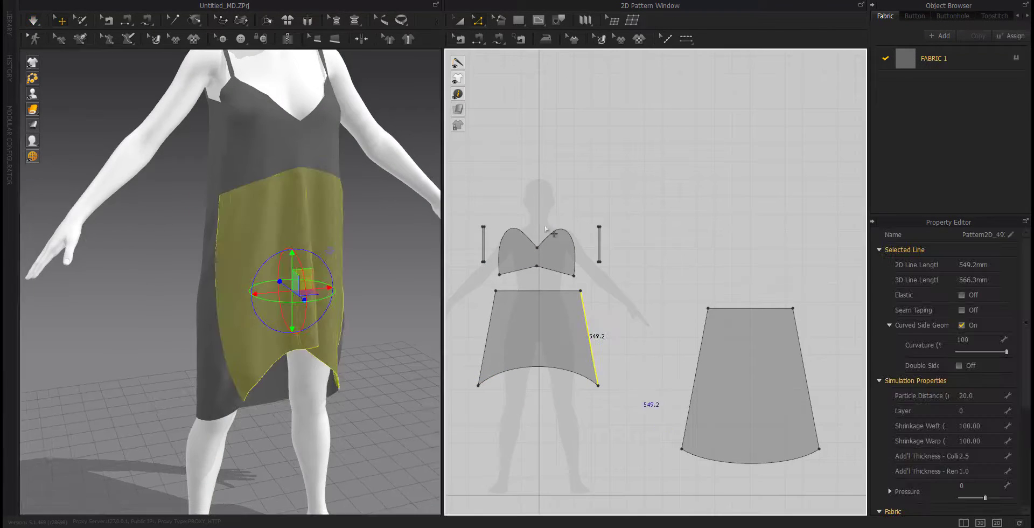
left_click(692, 388)
left_click(573, 400)
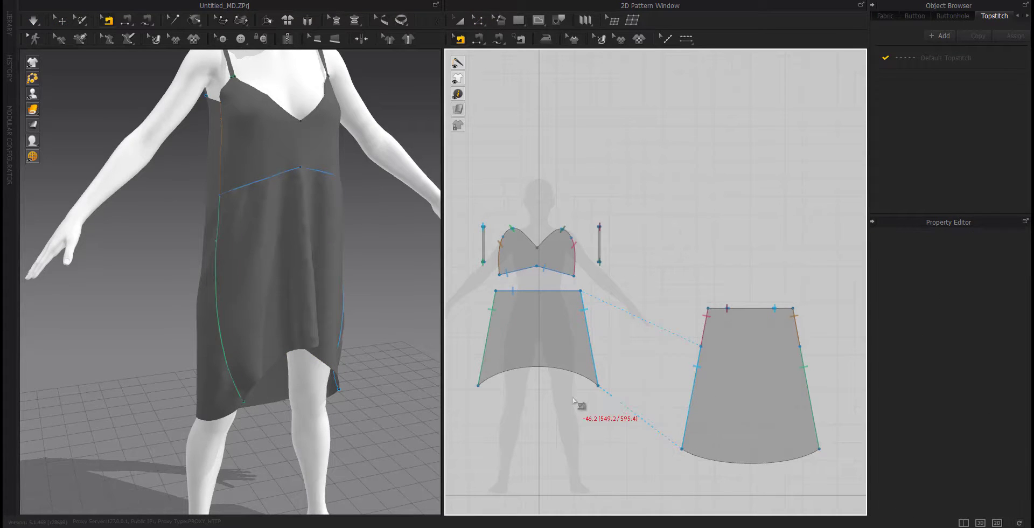
key("z")
left_click_drag(541, 367, 541, 390)
right_click(541, 391)
type("40")
key("Return")
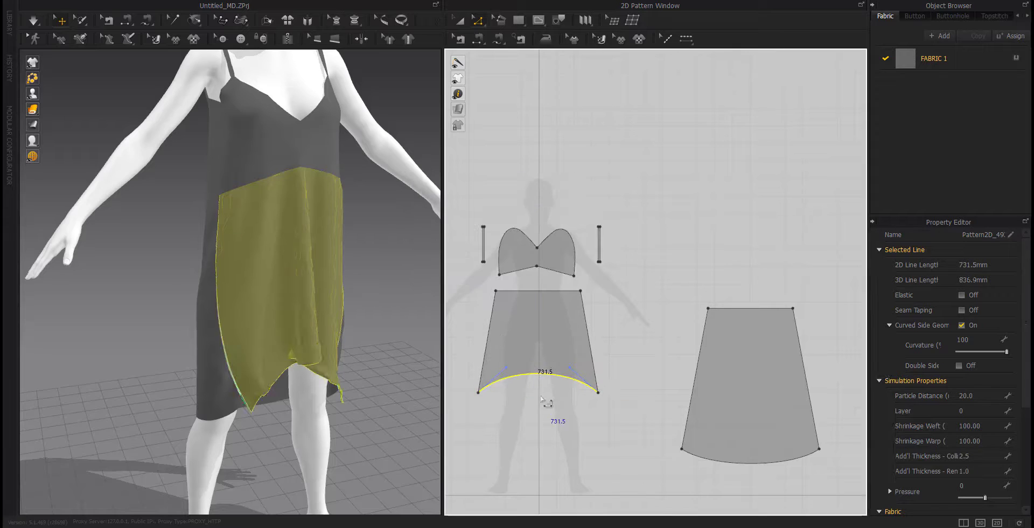
left_click(556, 393)
key("space")
Recheck the front panel's side seam against the back panel, lower the front hem by 6.8 mm and simulate.
right_click_drag(409, 377, 302, 442)
key("b")
left_click(590, 358)
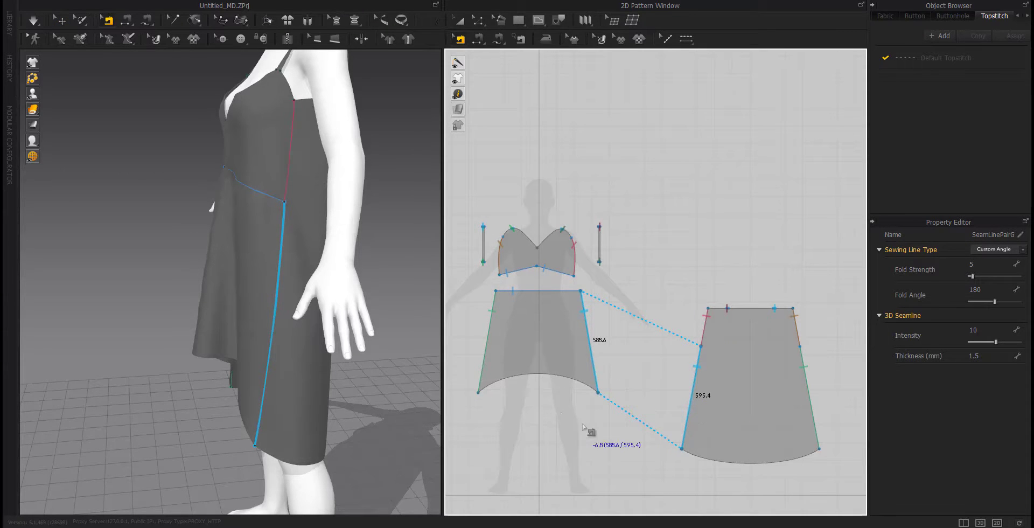
key("z")
left_click_drag(534, 375, 529, 407)
right_click(529, 407)
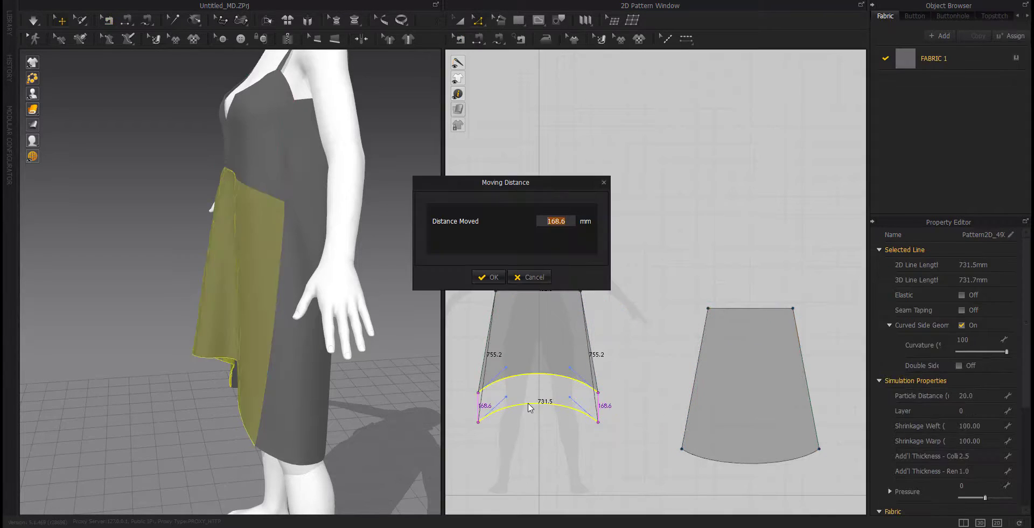
type("6.8")
key("Return")
left_click(528, 409)
key("space")
Examine the dress from the front and back, including its seam lines and the strap positions.
right_click_drag(284, 410, 334, 402)
left_click(736, 310)
right_click_drag(377, 323, 224, 315)
left_click(184, 349)
right_click_drag(385, 350, 371, 349)
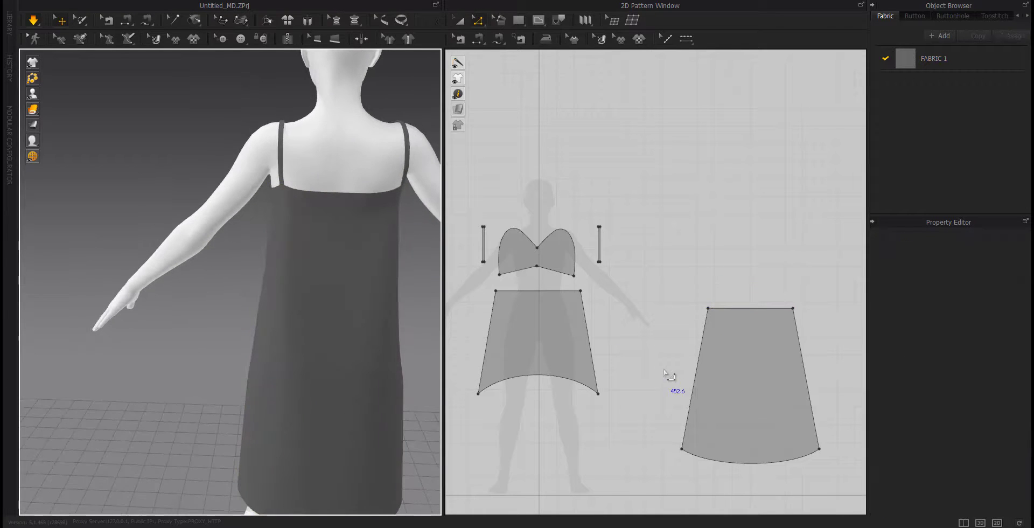
right_click_drag(334, 187, 515, 211)
left_click(459, 39)
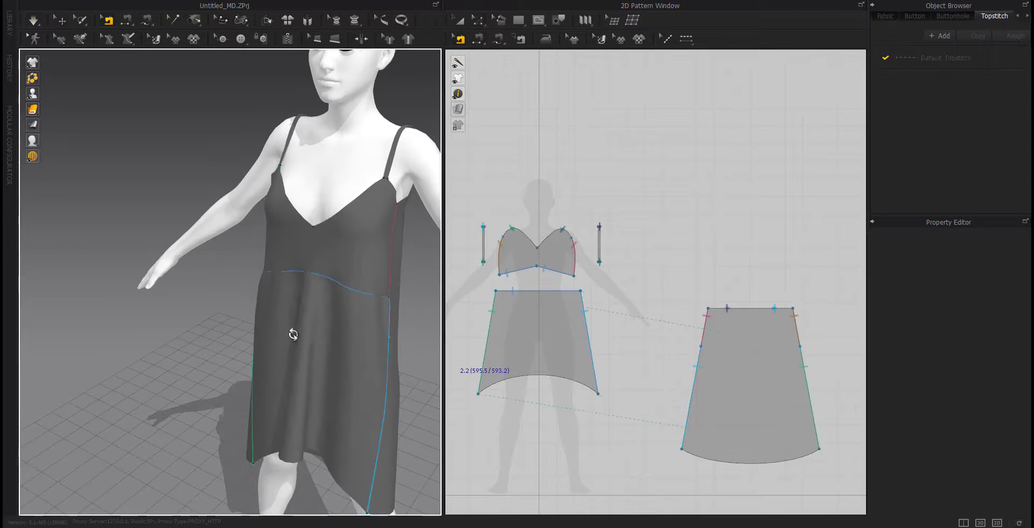
right_click_drag(293, 334, 388, 335)
scroll(734, 311, "up", 5)
left_click(735, 312)
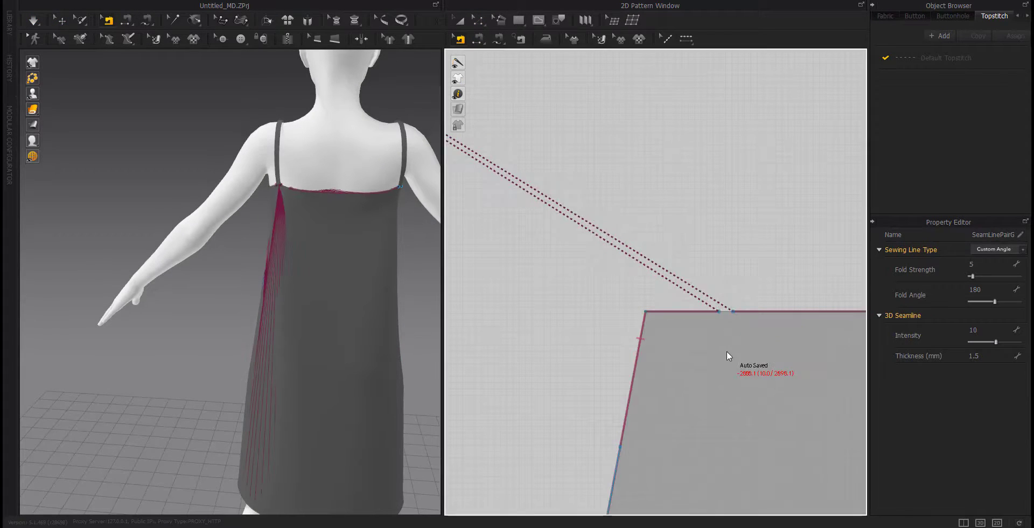
key("ctrl+z")
key("ctrl+z")
Slide both strap seams inward along the back panel's top edge and simulate the dress.
left_click_drag(737, 318, 790, 324)
scroll(716, 308, "up", 4)
middle_click_drag(790, 325, 531, 338)
scroll(531, 338, "down", 4)
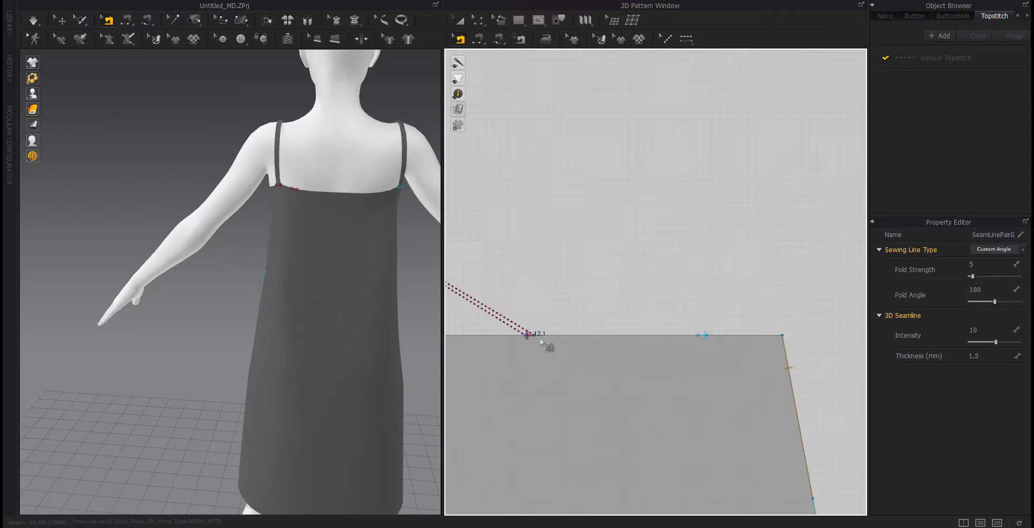
left_click(542, 337)
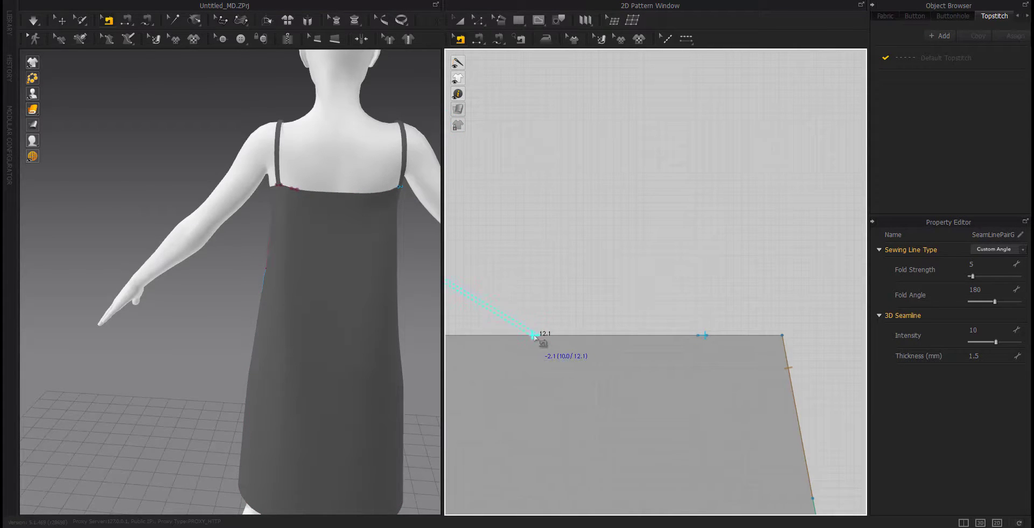
left_click(653, 336)
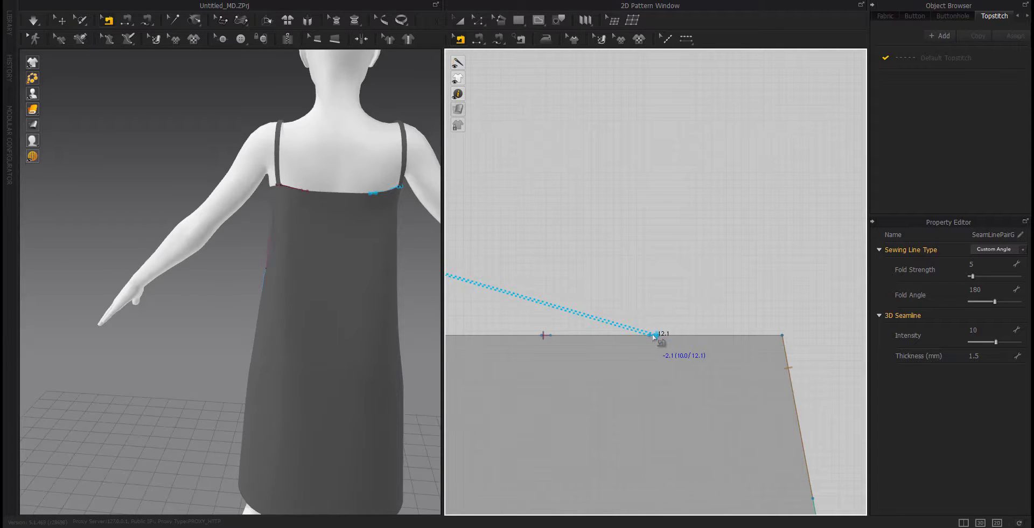
key("space")
Examine the drape with the repositioned straps from the back, front and side.
mouse_move(318, 328)
right_mouse_down()
mouse_move(489, 327)
mouse_move(321, 326)
mouse_move(357, 325)
mouse_move(332, 336)
right_mouse_up()
middle_click_drag(332, 337, 317, 314)
right_click_drag(292, 334, 480, 335)
scroll(619, 337, "down", 6)
middle_click_drag(579, 355, 703, 346)
scroll(630, 342, "up", 5)
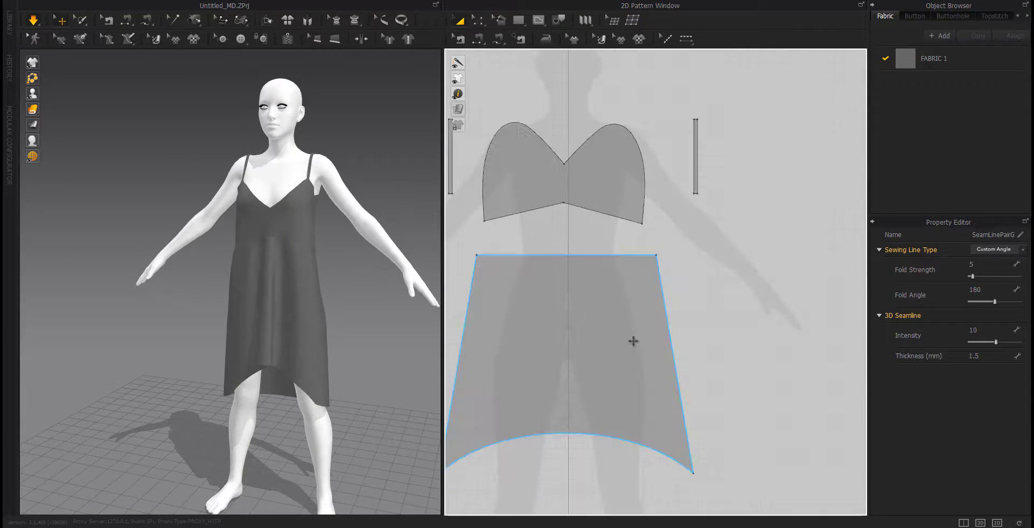
scroll(628, 347, "down", 3)
scroll(270, 297, "up", 3)
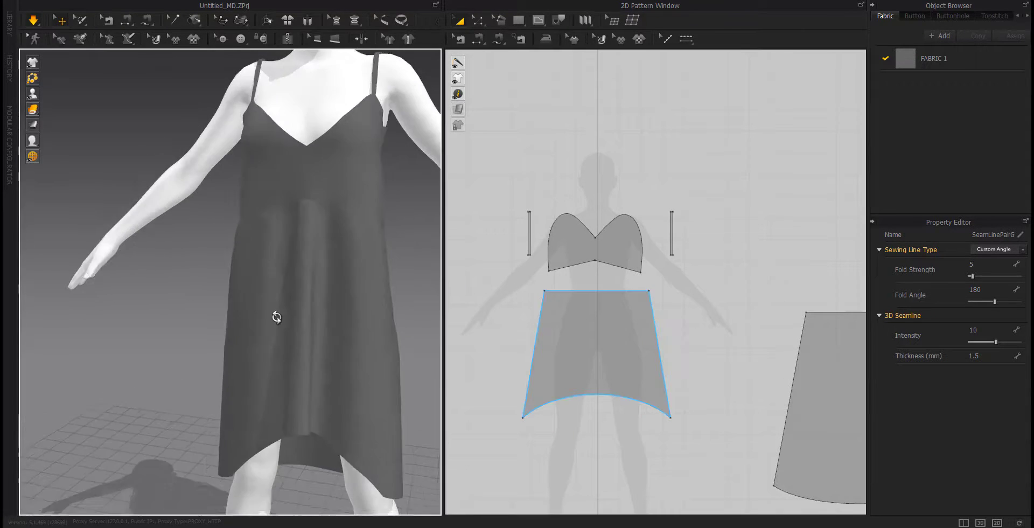
right_click_drag(272, 318, 232, 342)
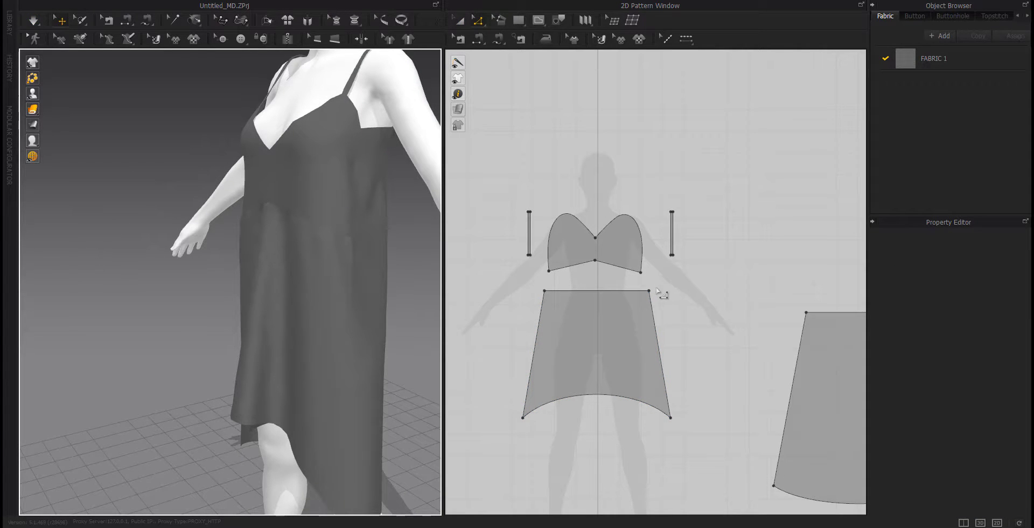
Move the upper end of the chest panel's right-edge side seam down by 50 mm.
left_click(460, 43)
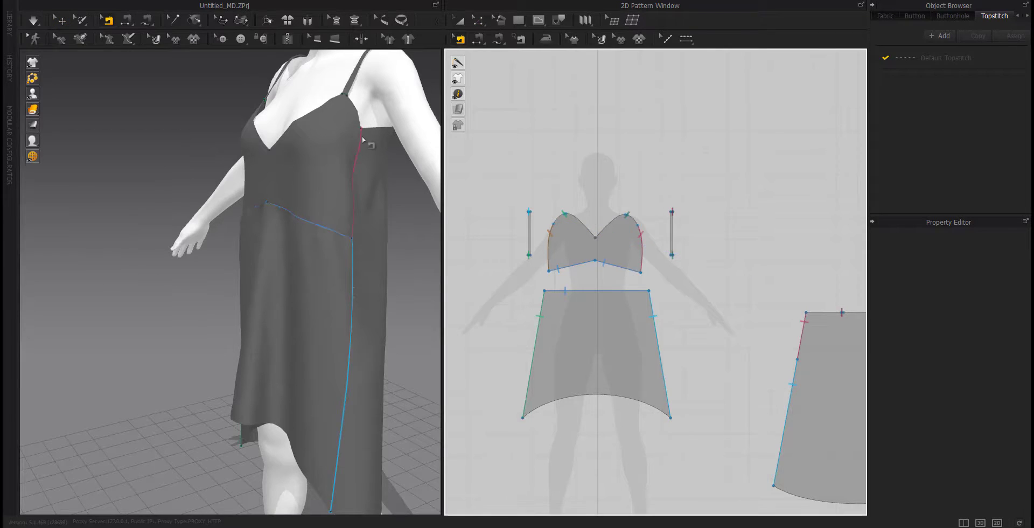
left_click(641, 241)
scroll(591, 227, "up", 5)
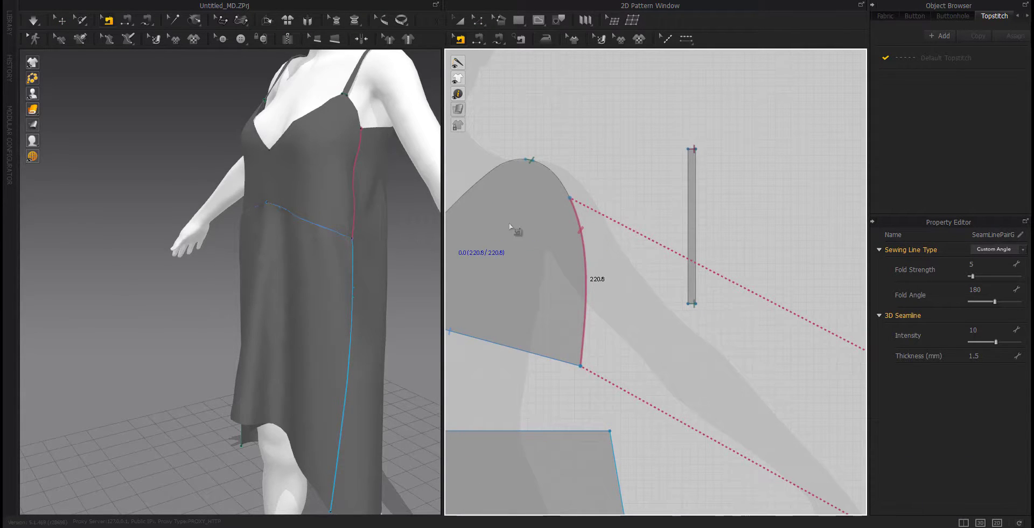
left_click_drag(570, 199, 581, 232)
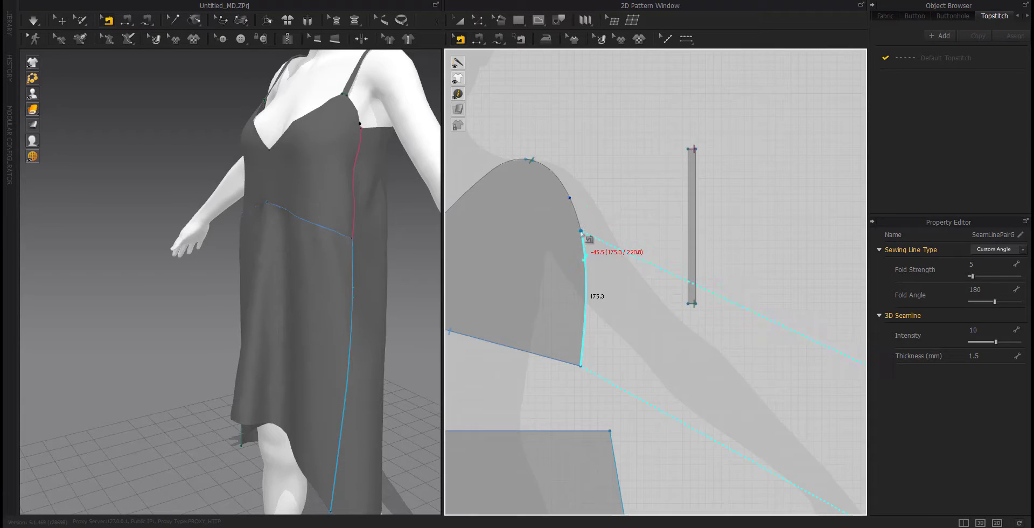
right_click(581, 232)
key("Return")
Move the upper end of the matching seam down the back panel's left edge and simulate the dress.
middle_click_drag(812, 364, 556, 263)
scroll(557, 263, "down", 3)
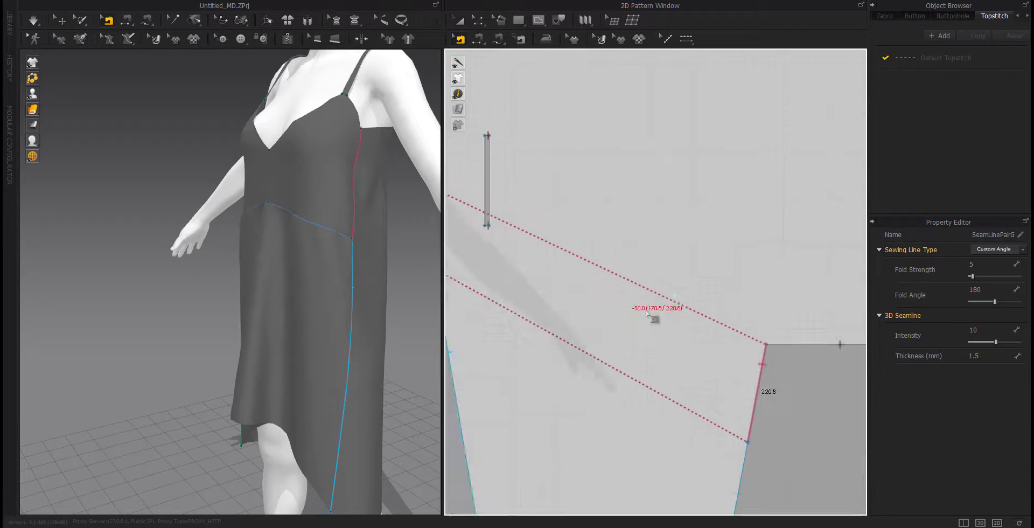
middle_click_drag(650, 316, 563, 277)
left_click_drag(676, 305, 674, 322)
key("space")
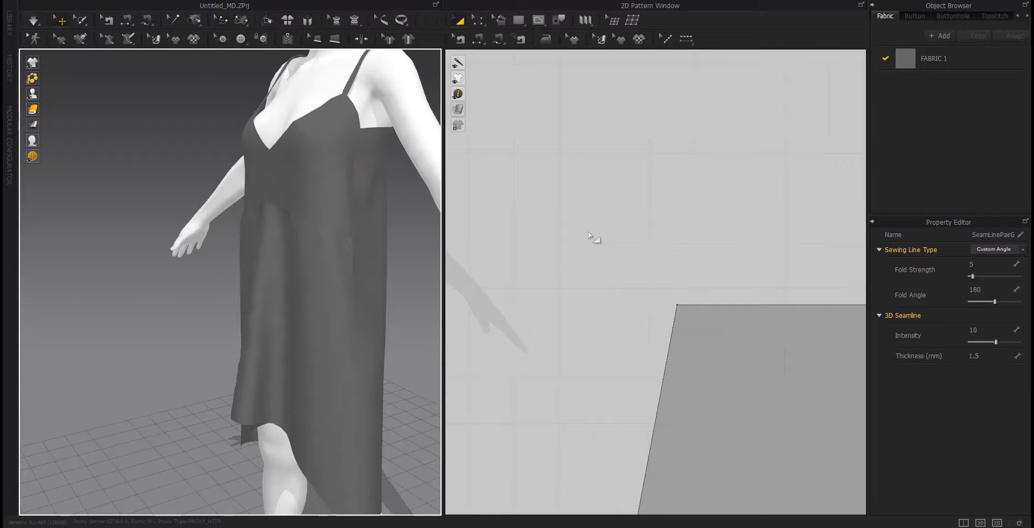
Tug the side of the dress below the arm while simulating and examine the side seam up close.
scroll(593, 240, "down", 8)
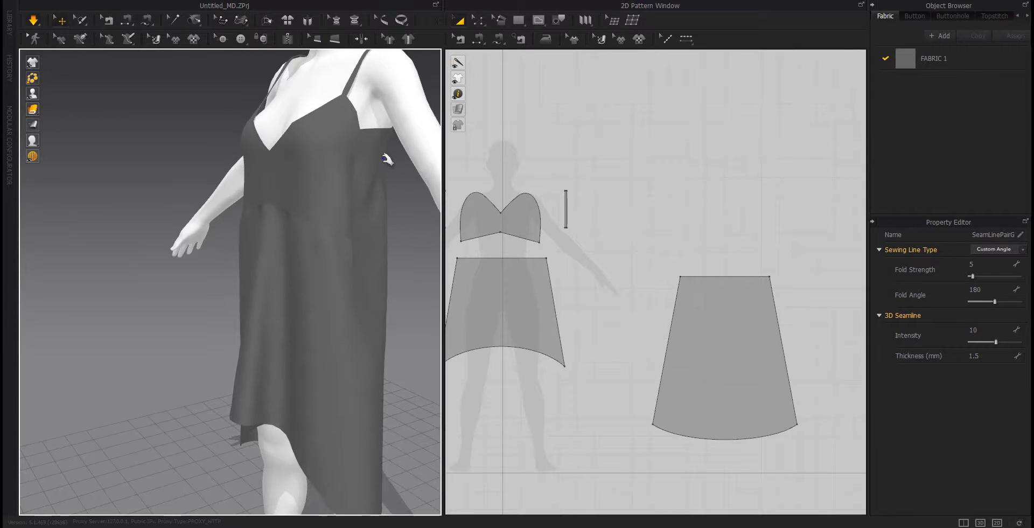
left_click_drag(386, 159, 412, 209)
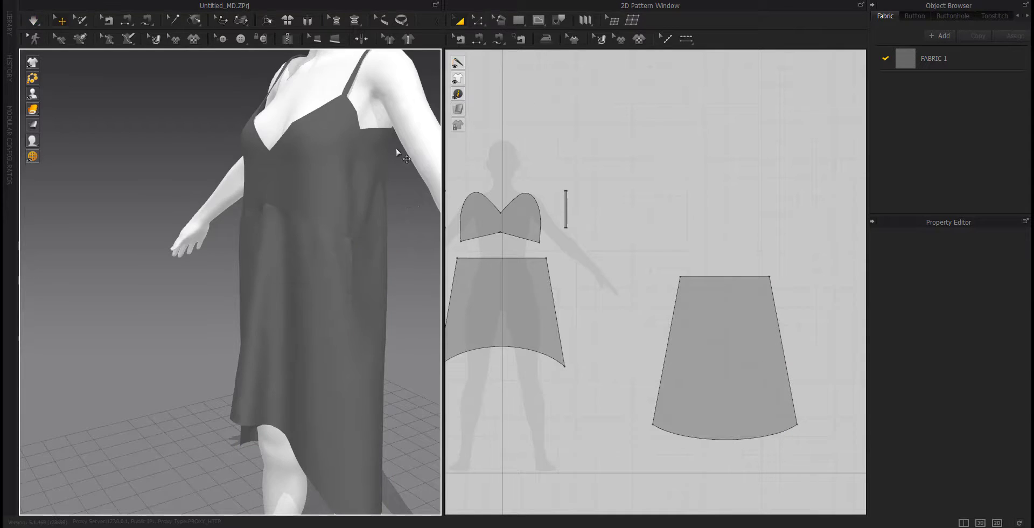
scroll(396, 152, "up", 3)
middle_click_drag(304, 229, 247, 284)
right_click_drag(315, 214, 293, 218)
right_click_drag(273, 289, 302, 296)
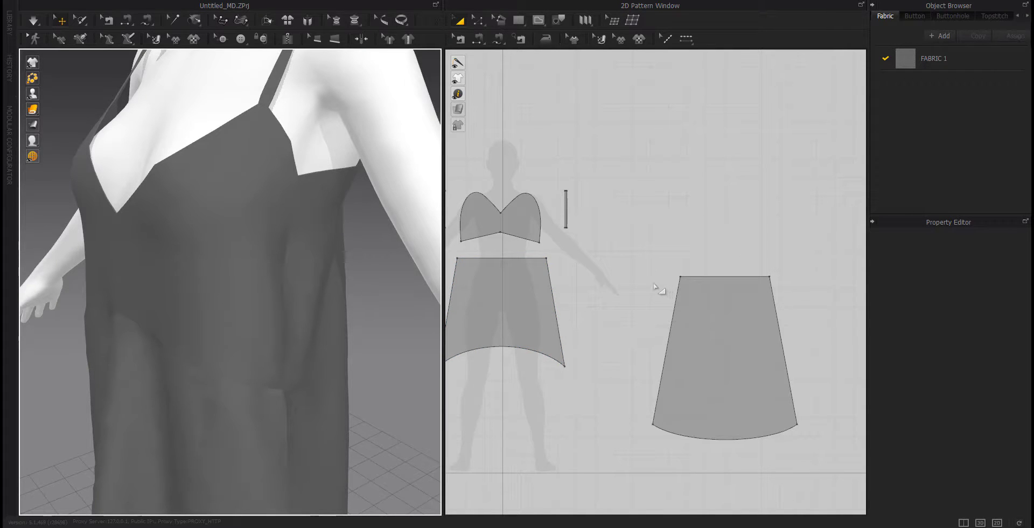
Try to move the back panel's upper-left corner down by 50 mm.
key("z")
left_click(680, 282)
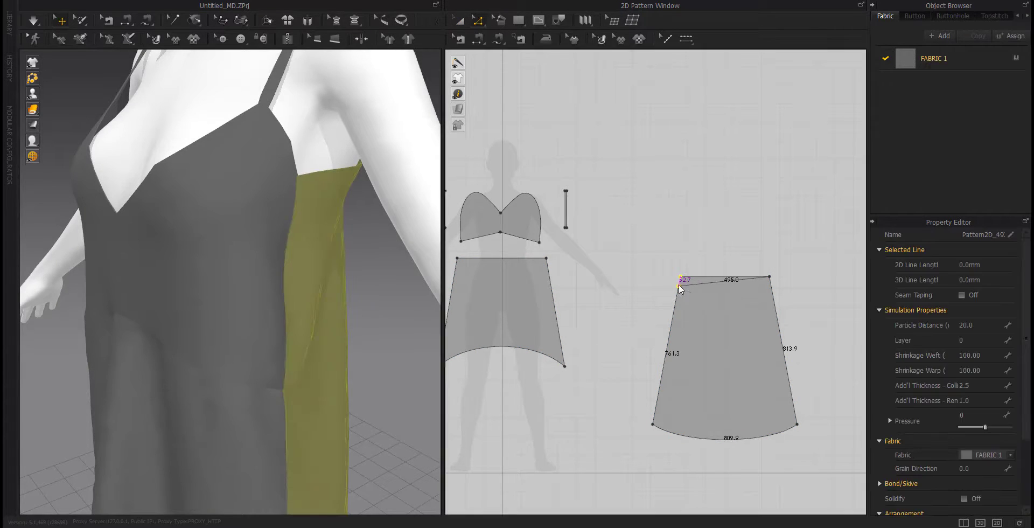
right_click(678, 285)
type("50")
key("Return")
scroll(381, 288, "down", 3)
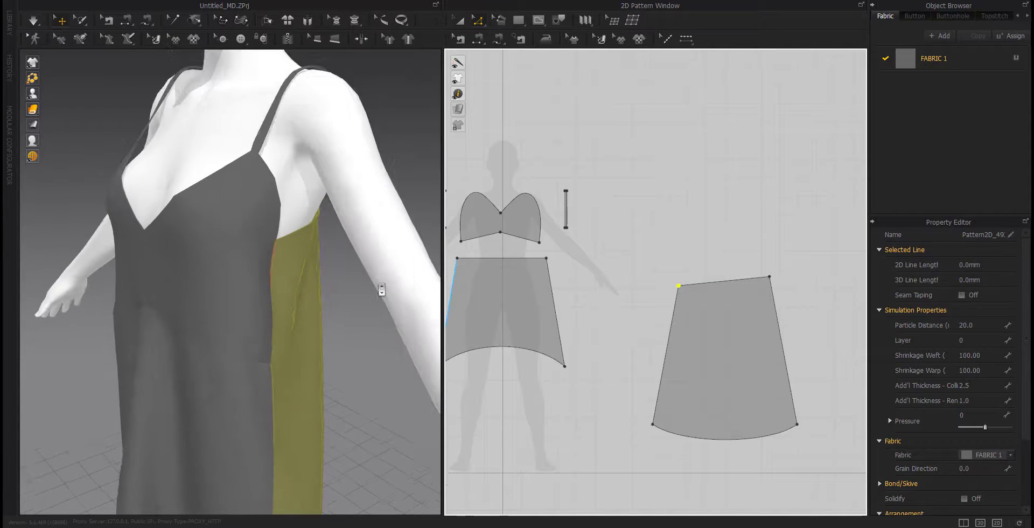
mouse_move(356, 311)
right_mouse_down()
mouse_move(325, 323)
mouse_move(353, 325)
right_mouse_up()
key("ctrl+z")
left_click(577, 286)
Split the chest panel's left cup curve uniformly into 6 segments.
middle_click_drag(576, 285, 608, 285)
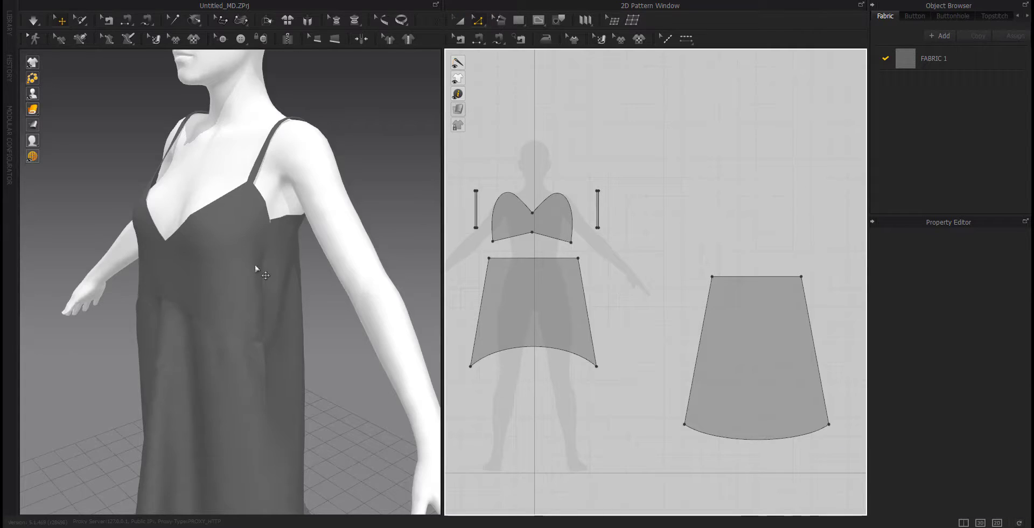
right_click_drag(255, 268, 313, 259)
scroll(307, 178, "up", 2)
scroll(519, 216, "up", 5)
middle_click_drag(560, 188, 579, 244)
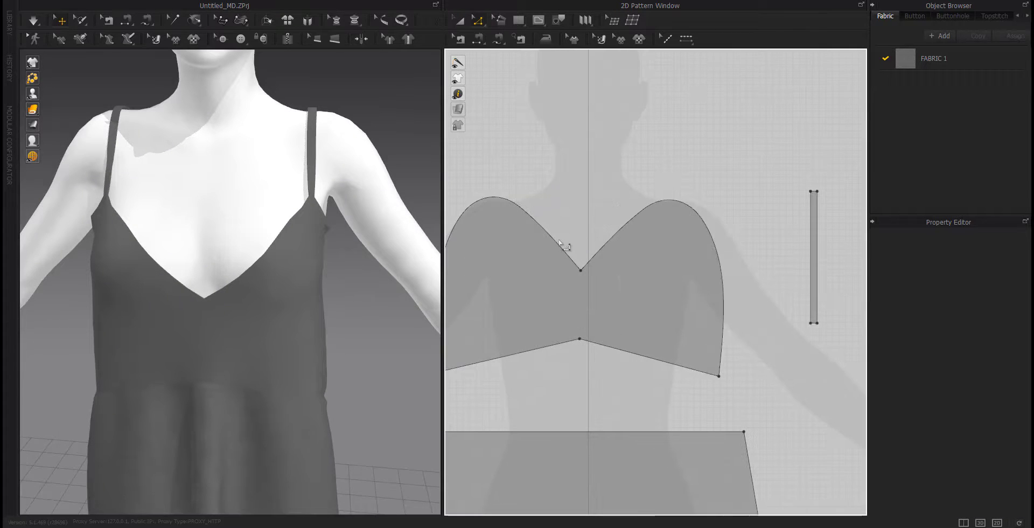
right_click(544, 232)
left_click(447, 273)
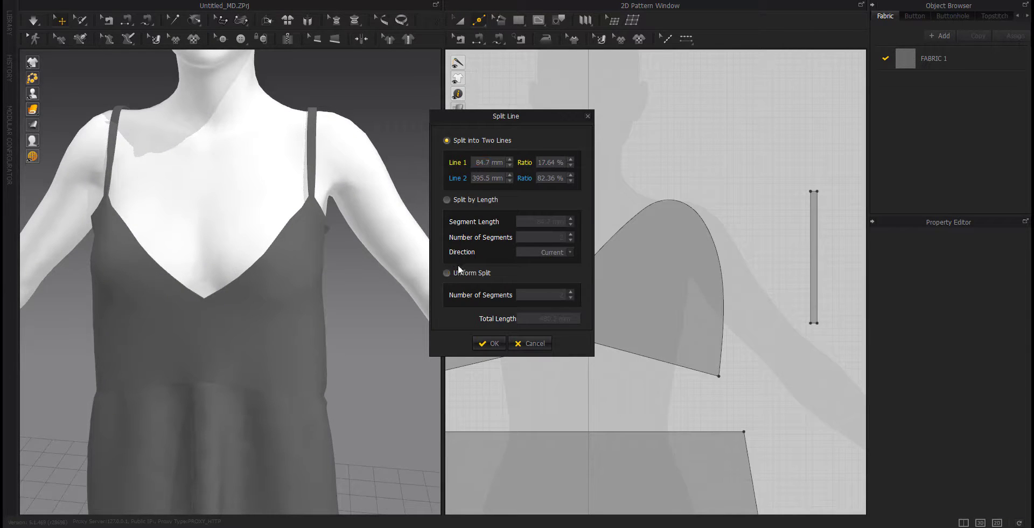
left_click_drag(527, 118, 745, 136)
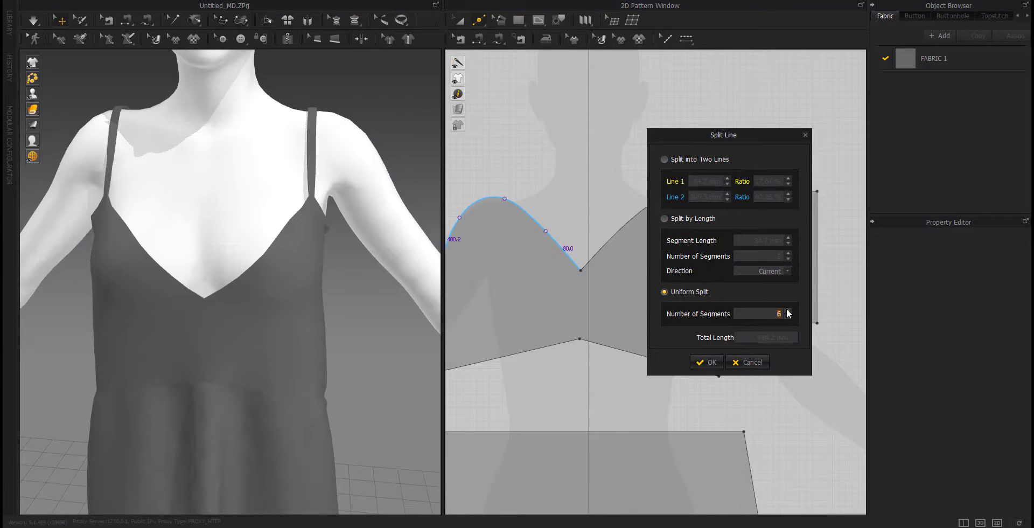
left_click(706, 362)
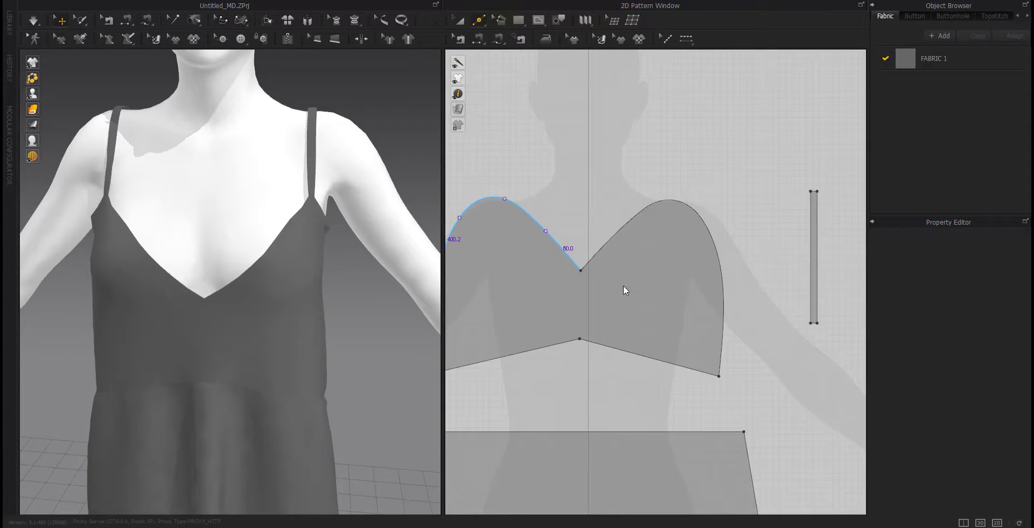
Split the chest panel's right cup curve uniformly into 6 segments.
right_click(608, 241)
left_click(462, 275)
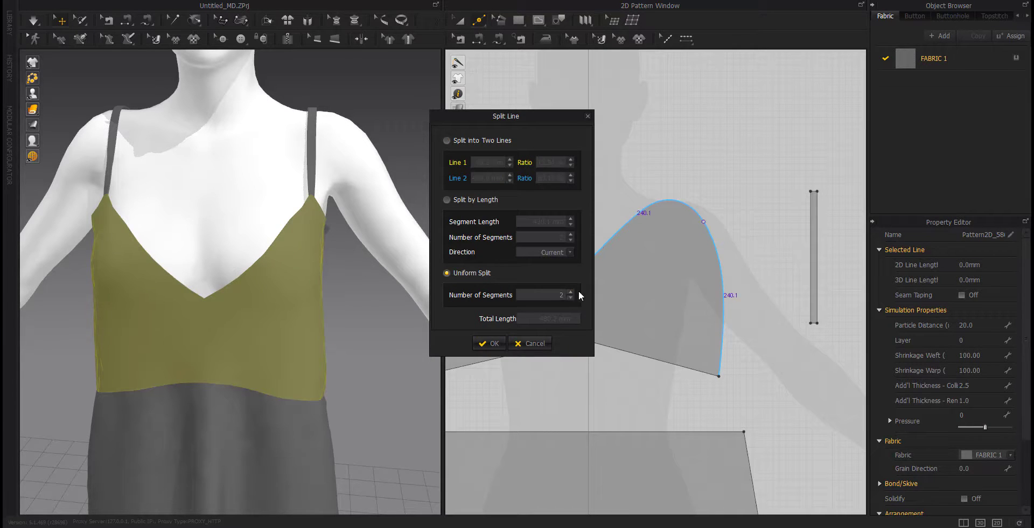
left_click(489, 343)
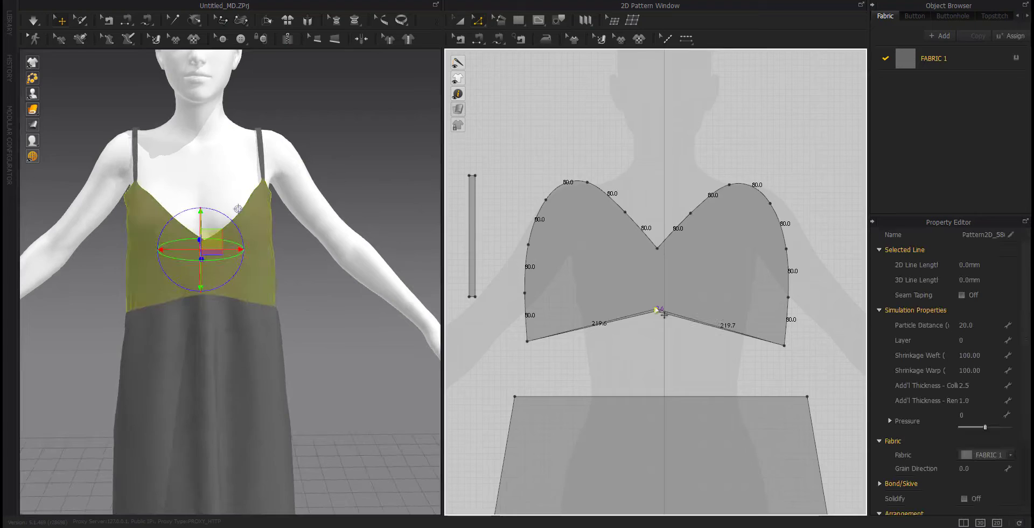
Raise the centre point of the chest panel's lower edge and simulate the dress.
left_click_drag(656, 310, 656, 303)
right_click(657, 303)
key("Return")
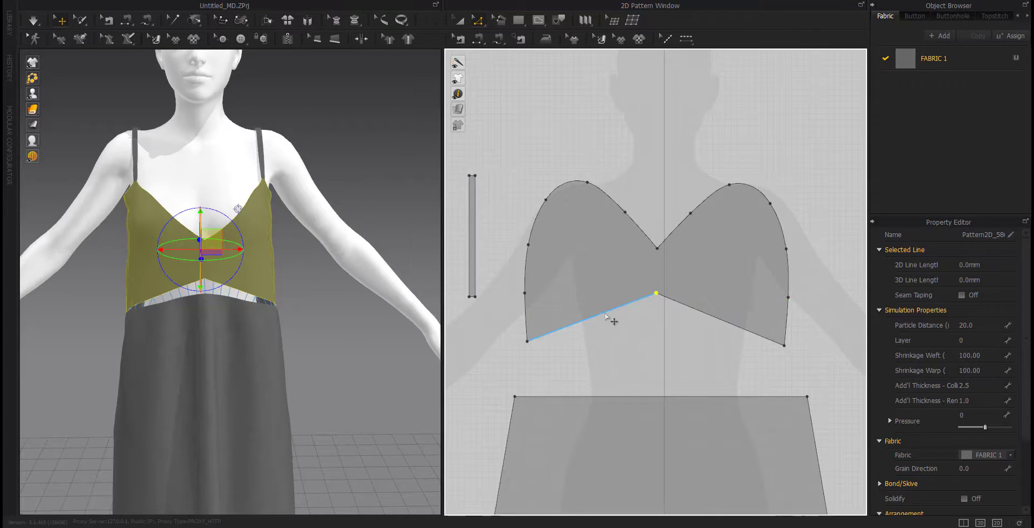
key("space")
right_click_drag(282, 323, 347, 282)
key("space")
Move the front panel's curved hem up by 100 mm.
scroll(635, 381, "down", 5)
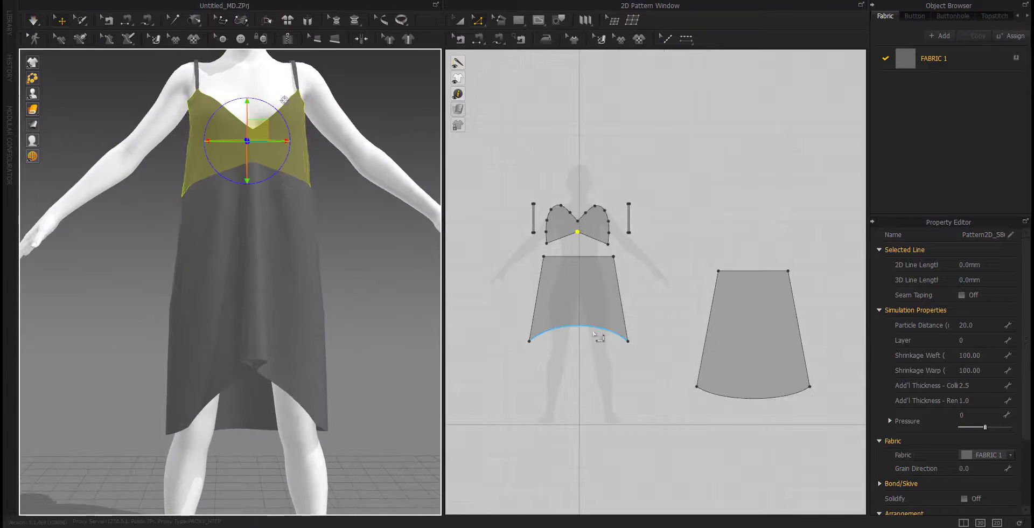
left_click(582, 312)
right_click(582, 314)
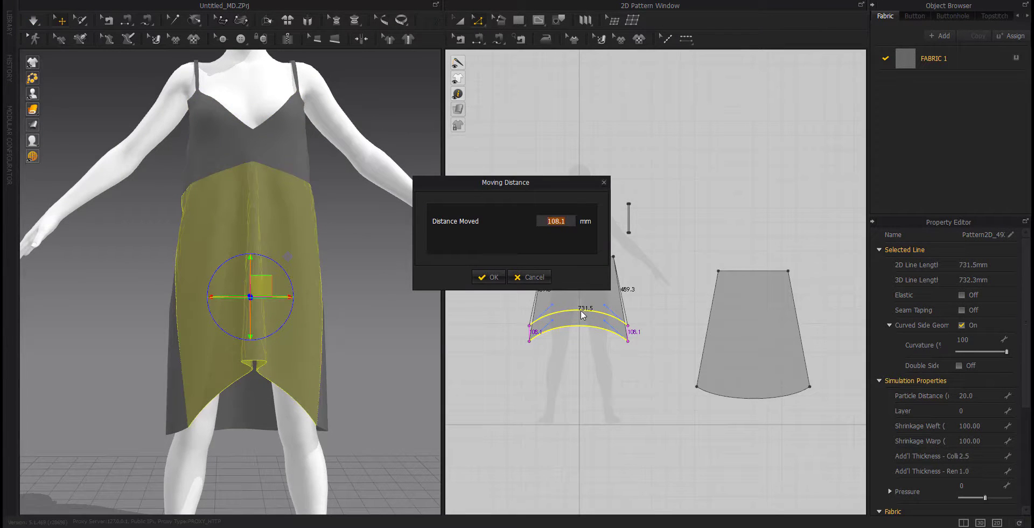
type("100")
key("Return")
Move the back panel's curved hem up by 100 mm and simulate the dress.
left_click_drag(759, 398, 758, 368)
right_click(758, 368)
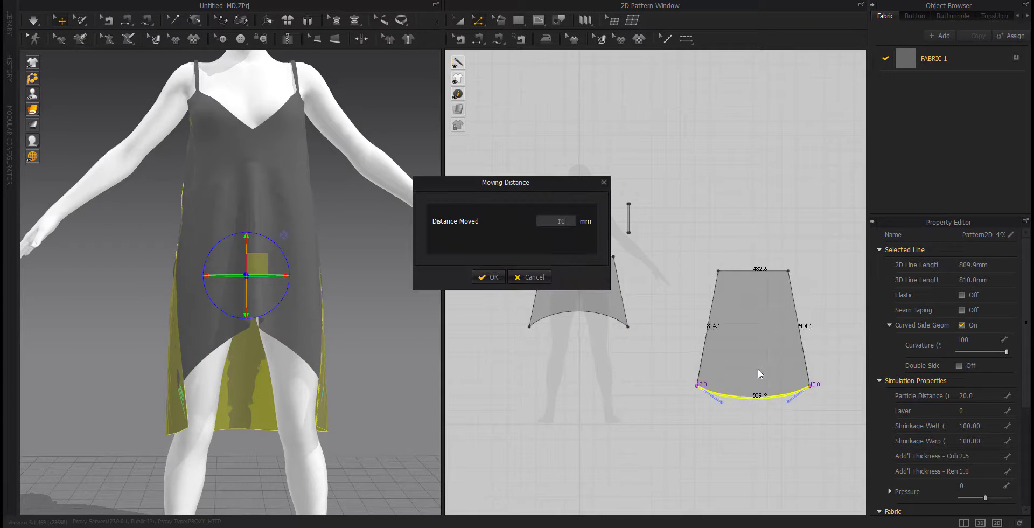
key("Return")
left_click(432, 345)
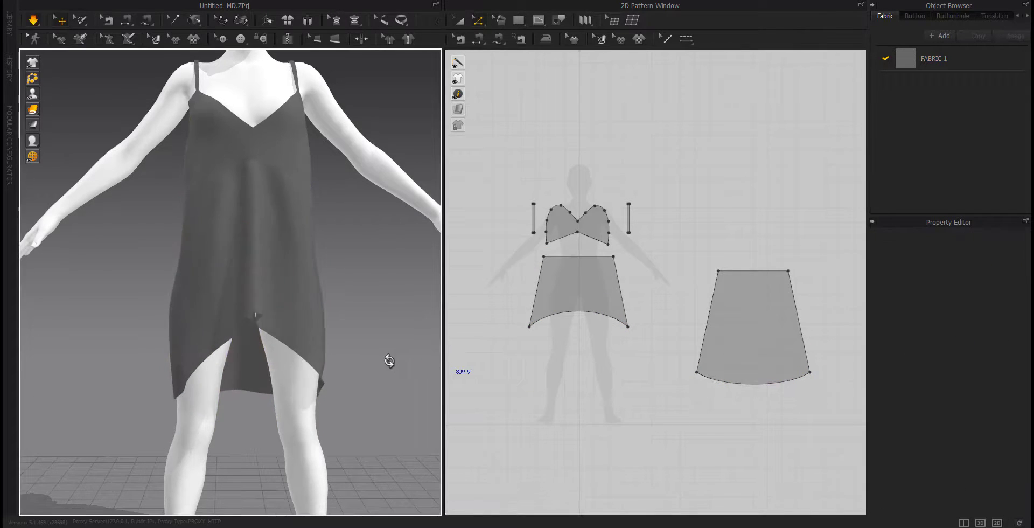
Compare the sewn side lengths of the front and back panels on the avatar's left side.
right_click_drag(388, 360, 298, 314)
key("b")
left_click(631, 305)
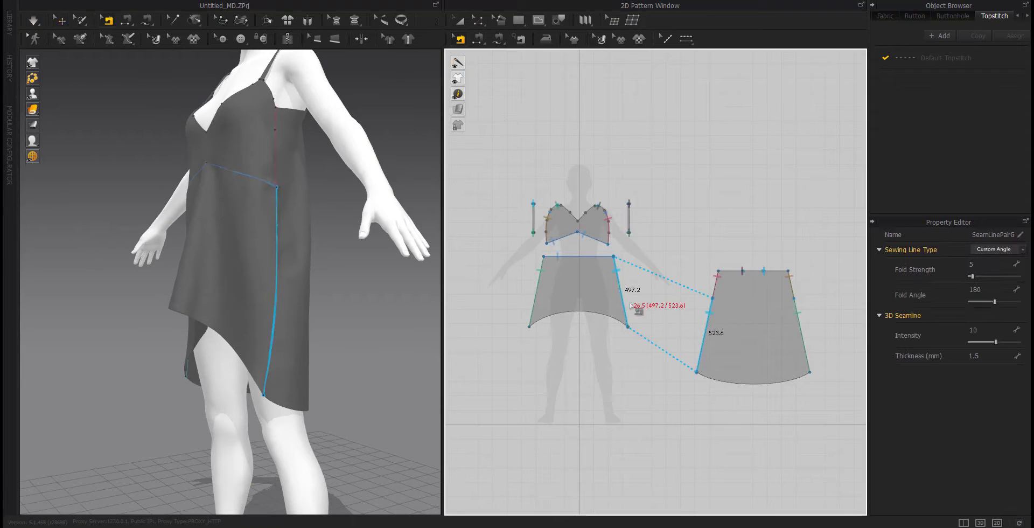
scroll(747, 375, "up", 5)
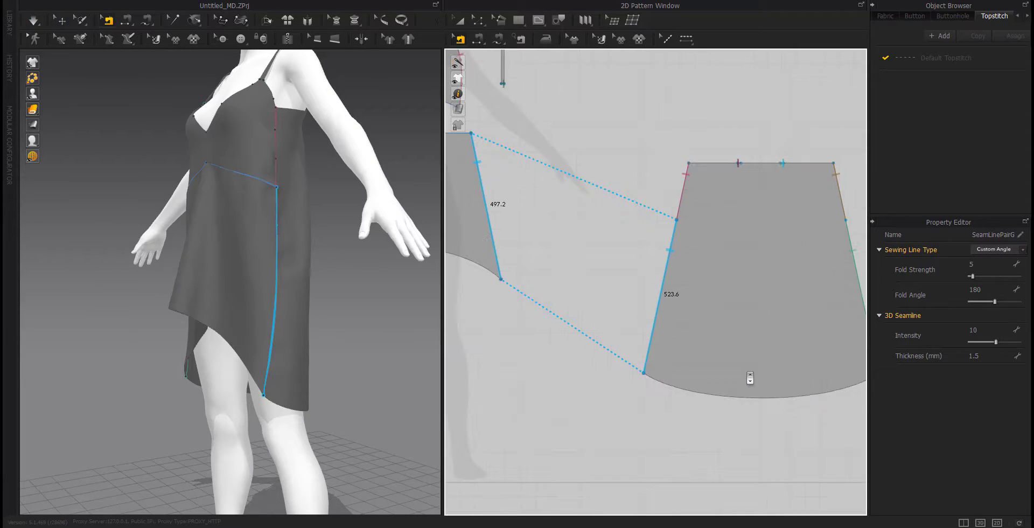
middle_click_drag(750, 379, 746, 386)
key("z")
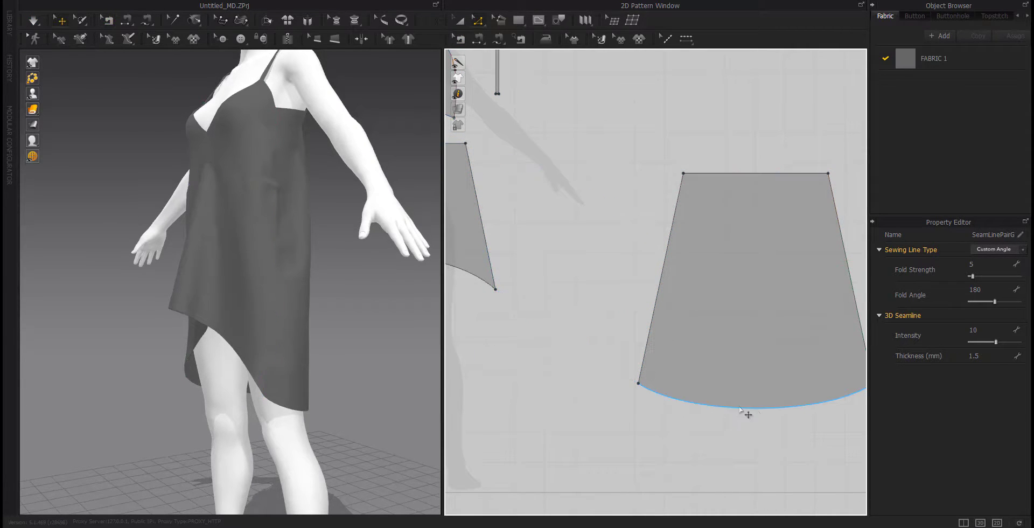
key("b")
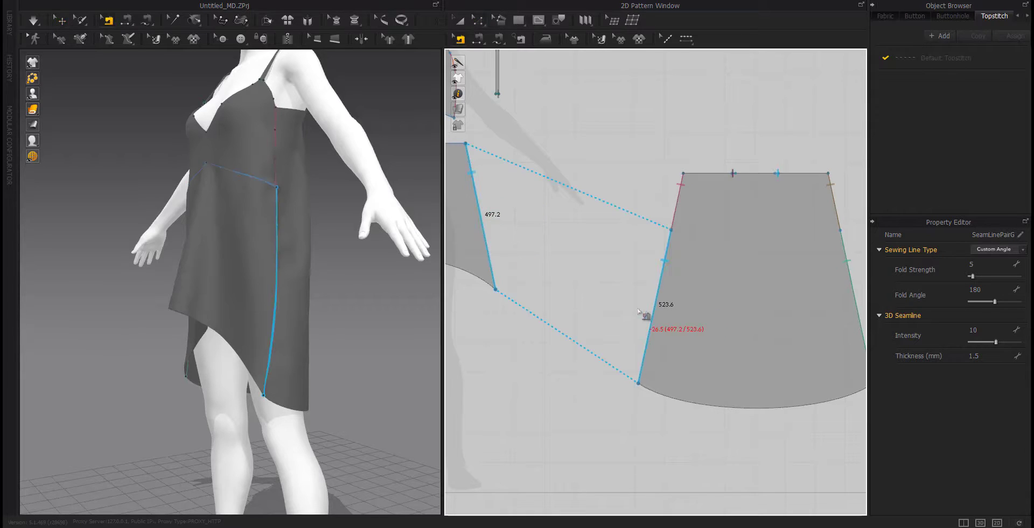
Move the back panel's hem up by 25 mm and simulate the dress.
key("z")
left_click_drag(763, 409, 761, 376)
right_click(761, 376)
type("25")
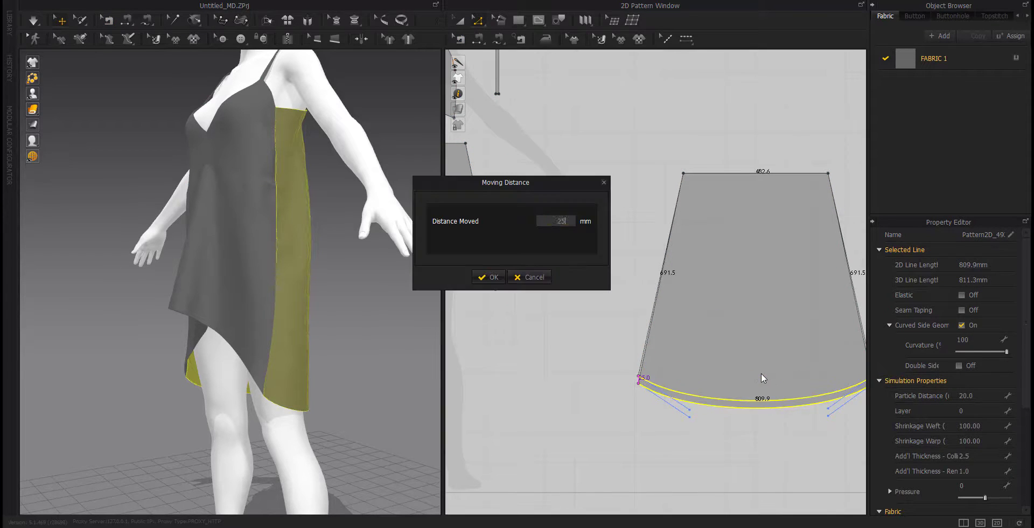
key("Return")
left_click(571, 321)
key("space")
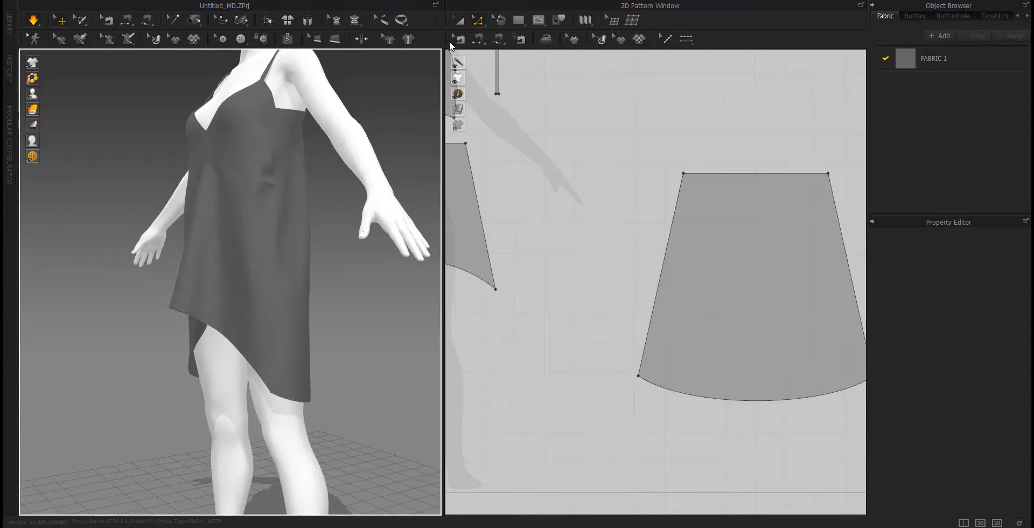
Recheck the side seam lengths between front and back panels and move the front panel's hem down by 5 mm.
left_click(459, 39)
left_click(486, 227)
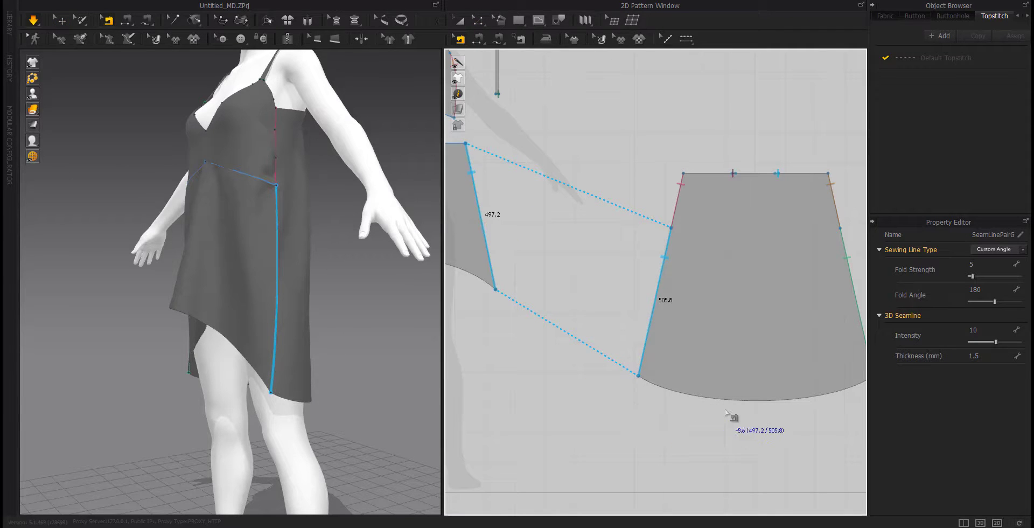
right_click_drag(596, 357, 595, 378)
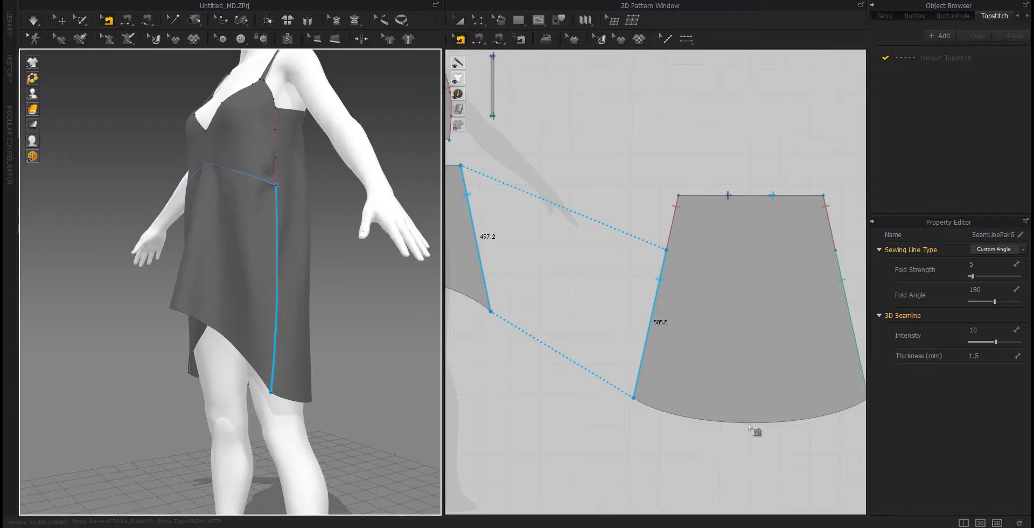
key("z")
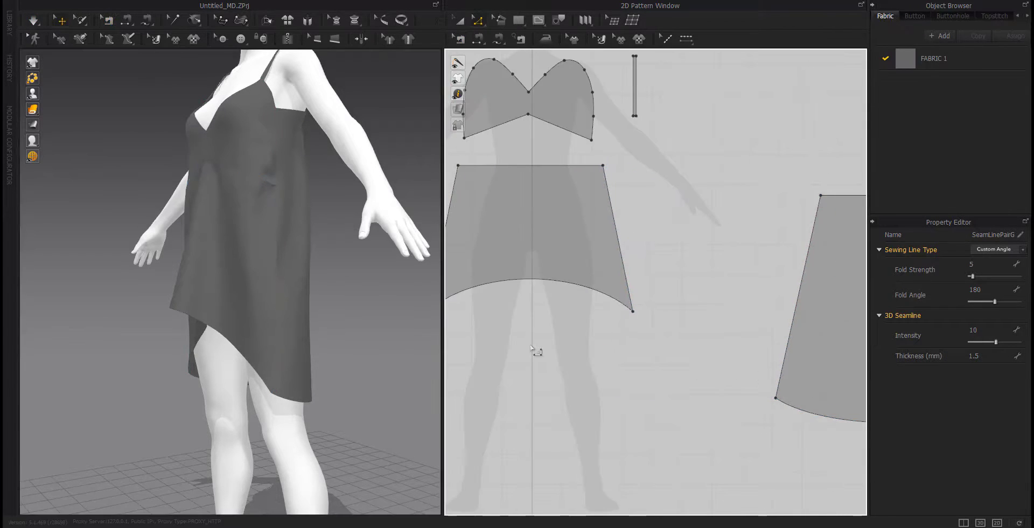
left_click_drag(523, 280, 523, 306)
right_click(523, 306)
type("5")
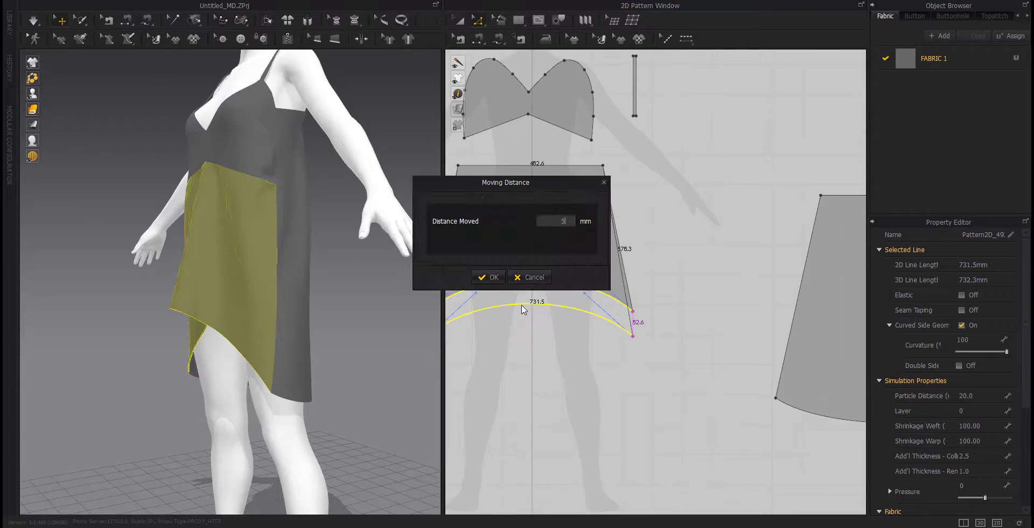
key("Return")
Compare the sewn side lengths again and examine the dress from the front.
key("b")
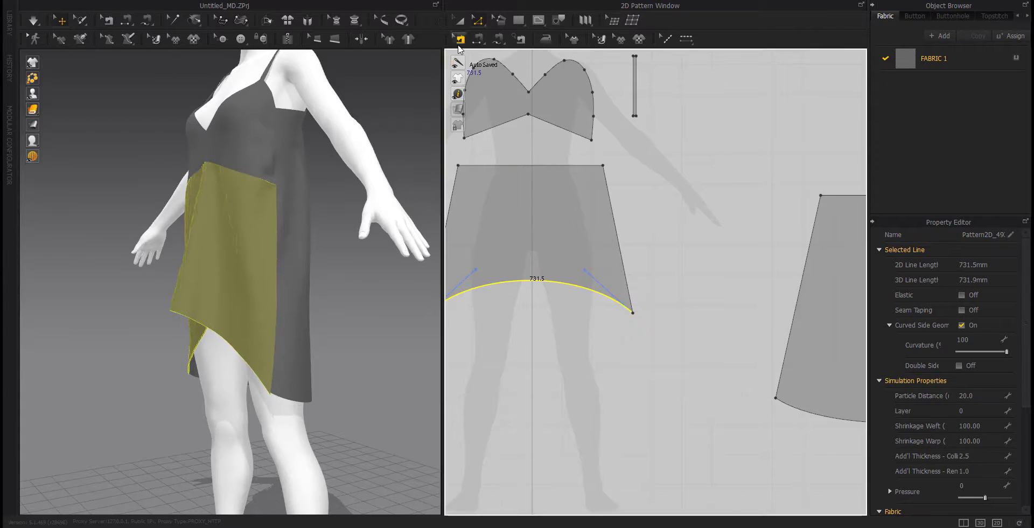
middle_click_drag(649, 345, 703, 405)
key("2")
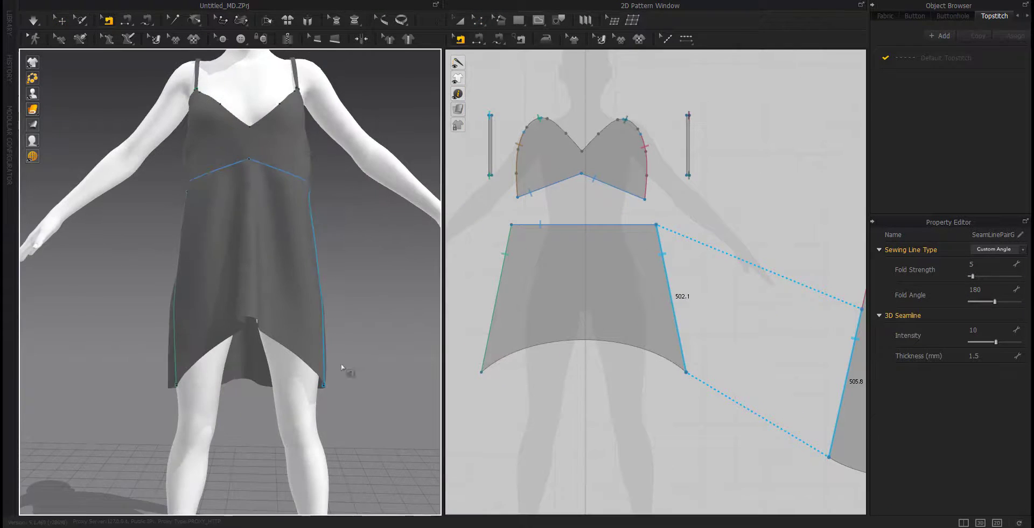
middle_click_drag(380, 348, 375, 359)
scroll(593, 278, "down", 4)
middle_click_drag(593, 319, 576, 326)
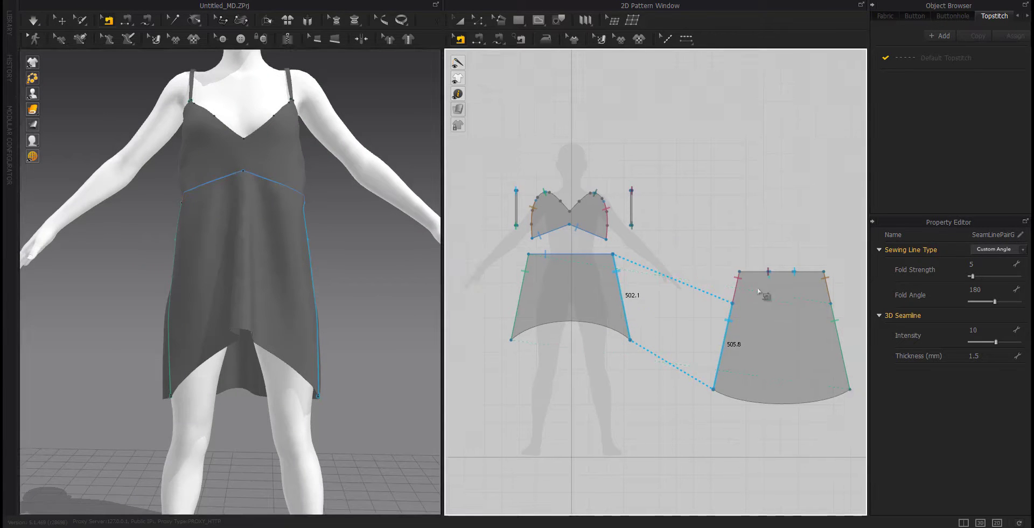
left_click(724, 250)
Deepen the back panel's hem curve to about 895 mm in length and simulate the dress.
key("z")
right_click_drag(226, 267, 379, 382)
right_click_drag(769, 408, 684, 395)
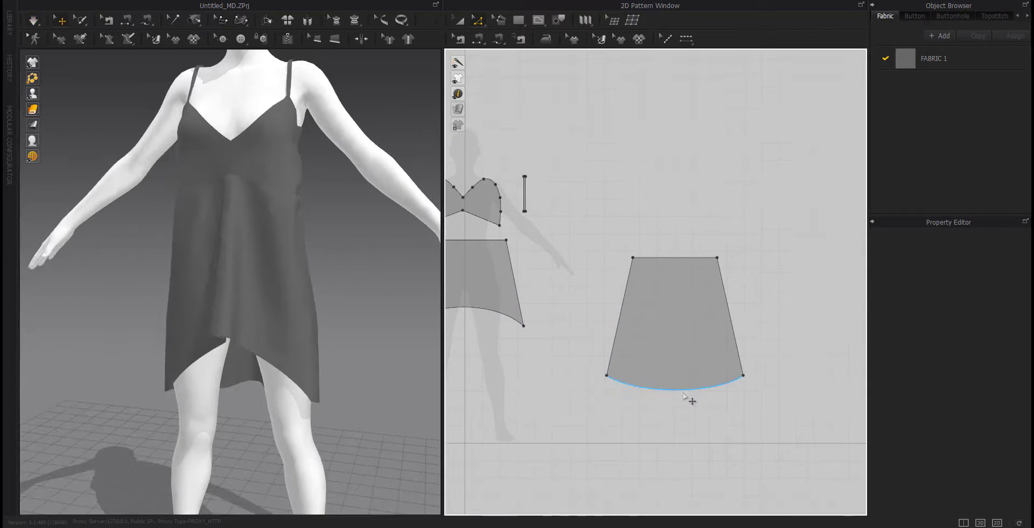
left_click(679, 390)
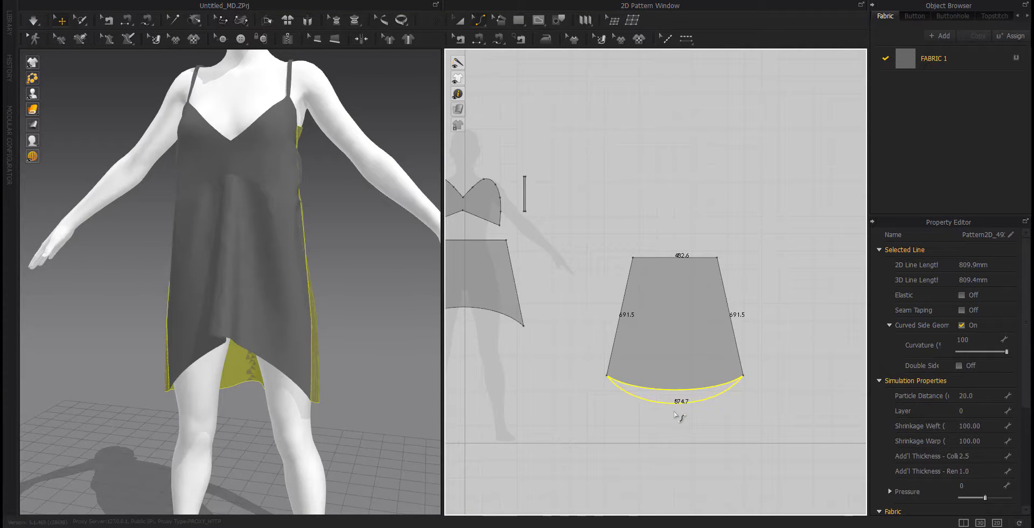
left_click_drag(677, 415, 696, 413)
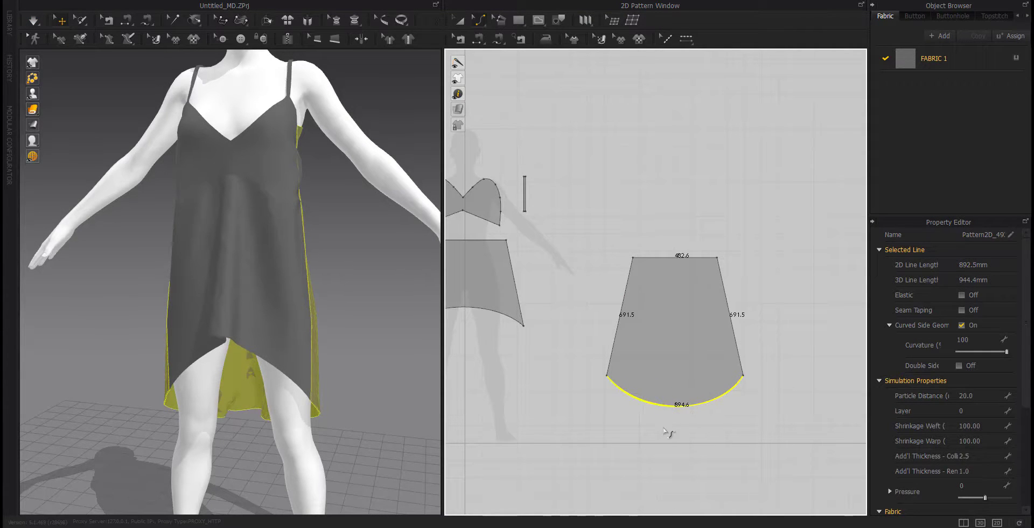
left_click(664, 431)
key("space")
right_click_drag(412, 386, 136, 411)
right_click_drag(305, 431, 291, 395)
Arch the front panel's hem slightly higher, let the dress settle and inspect its side.
middle_click_drag(470, 330, 554, 343)
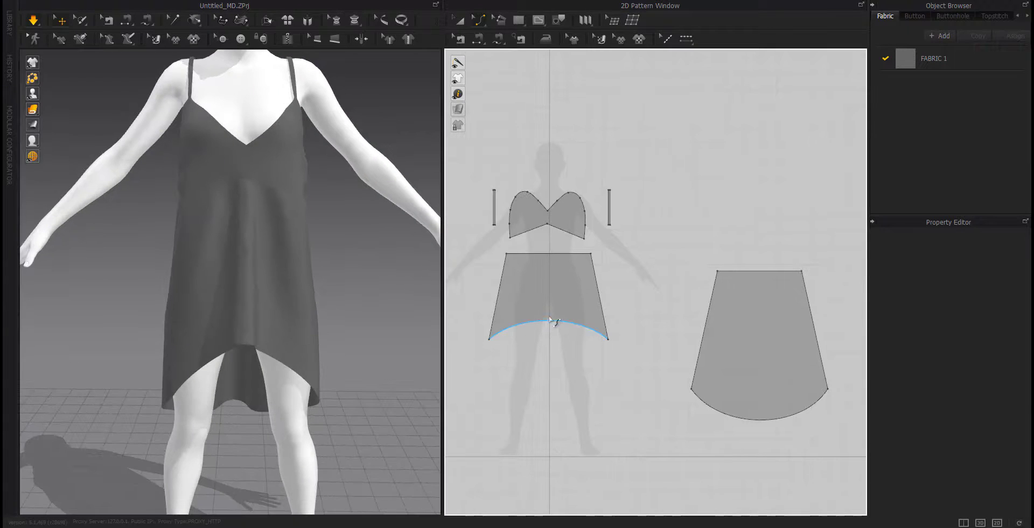
left_click(552, 320)
right_click_drag(342, 433, 310, 355)
left_click(309, 355)
middle_click_drag(309, 356, 338, 477)
scroll(318, 324, "up", 3)
right_click_drag(339, 360, 327, 360)
key("space")
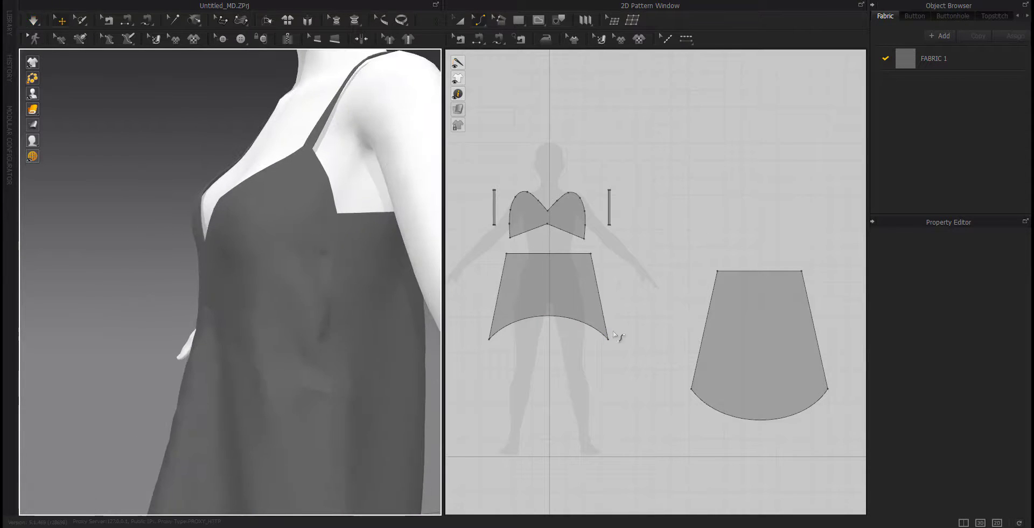
Adjust the upper seam endpoint on the bust panel's side edge where it joins the back panel, and simulate the dress.
left_click(461, 38)
left_click(588, 228)
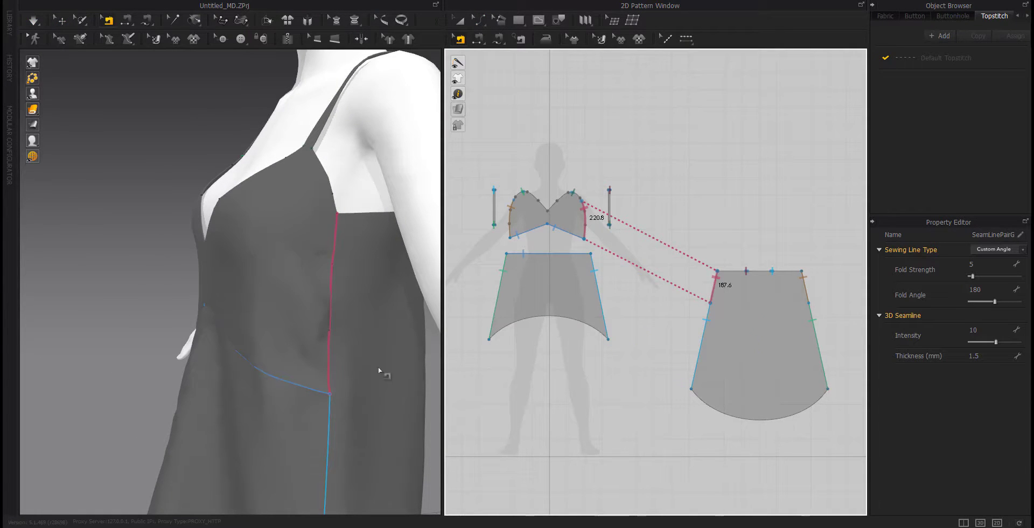
scroll(585, 215, "up", 6)
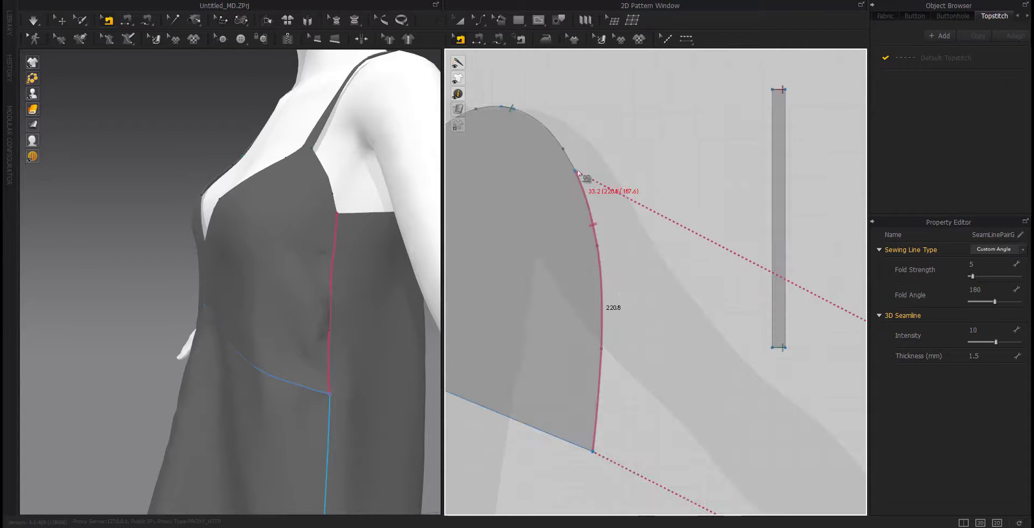
left_click_drag(591, 212, 568, 262)
scroll(835, 292, "down", 5)
scroll(581, 266, "up", 5)
scroll(569, 261, "down", 8)
middle_click_drag(670, 353, 644, 338)
key("space")
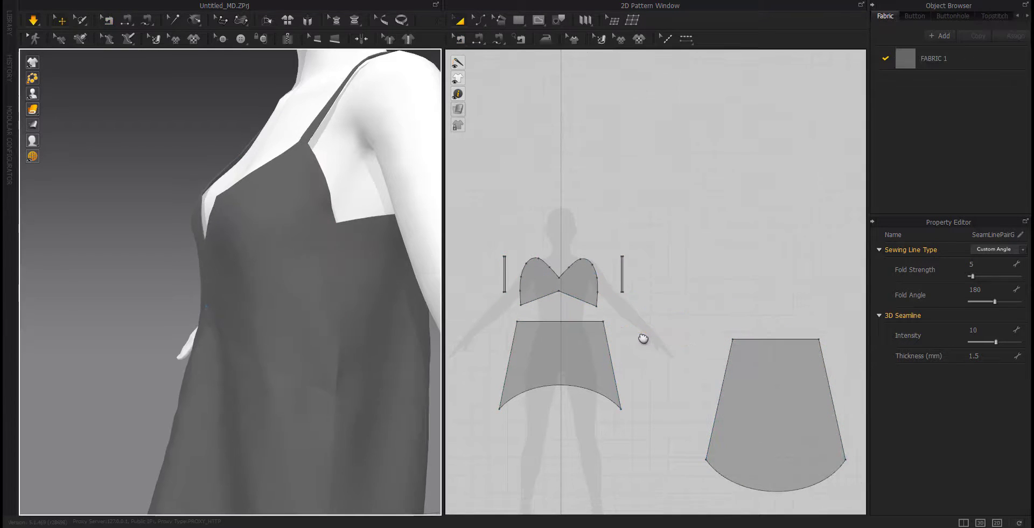
Examine the simulated dress from the sides and front, checking the side seams, straps and hem drape.
scroll(351, 329, "down", 3)
right_click_drag(351, 330, 383, 333)
scroll(317, 337, "up", 2)
right_click_drag(318, 337, 413, 340)
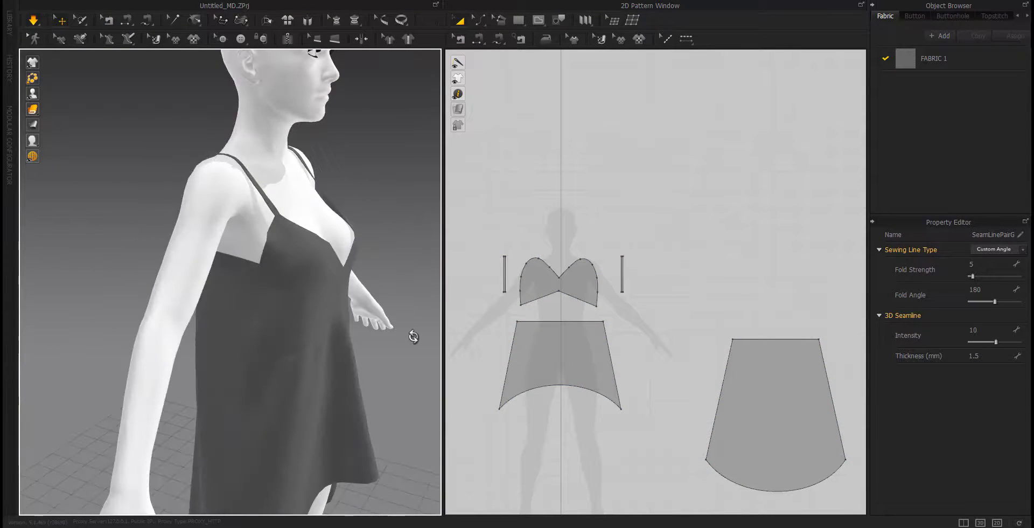
left_click(278, 224)
scroll(283, 152, "up", 2)
left_click(279, 152)
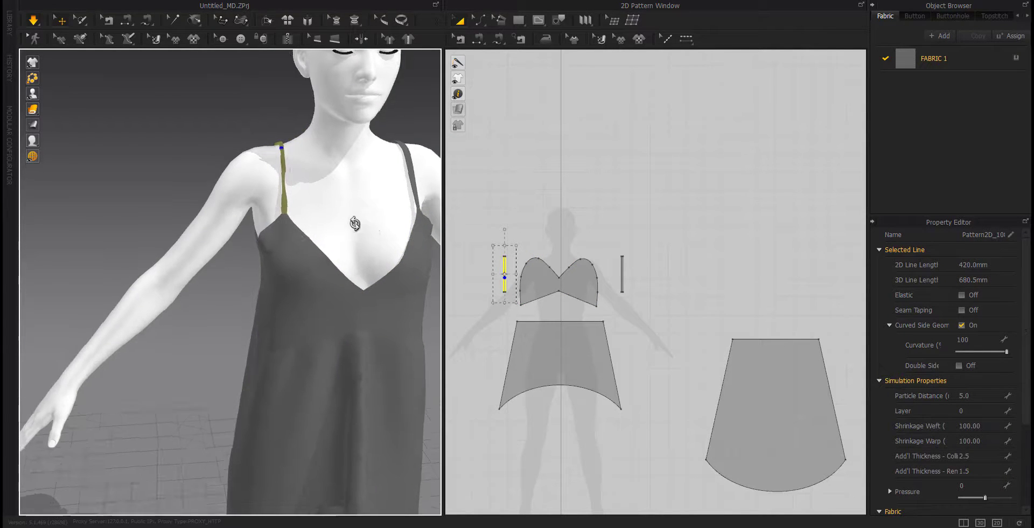
right_click_drag(355, 224, 327, 249)
left_click(369, 303)
right_click_drag(392, 302, 217, 281)
scroll(217, 281, "down", 3)
left_click(341, 376)
right_click_drag(234, 380, 358, 366)
middle_click_drag(351, 383, 362, 433)
scroll(303, 360, "up", 2)
middle_click_drag(302, 360, 272, 291)
right_click_drag(272, 291, 269, 320)
Offset the front and back hem curves 10 mm inward as internal lines and cut and sew along them.
left_click(598, 470)
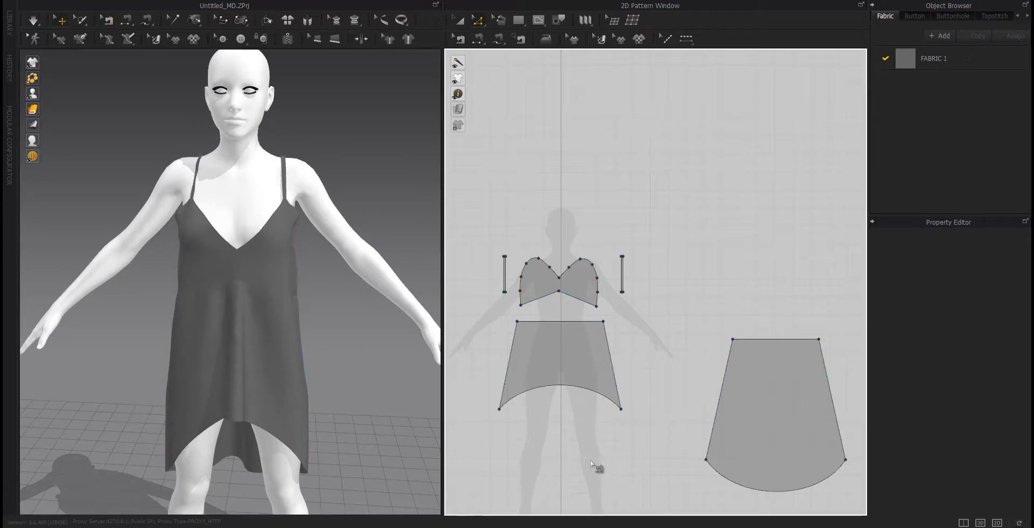
right_click_drag(600, 470, 593, 423)
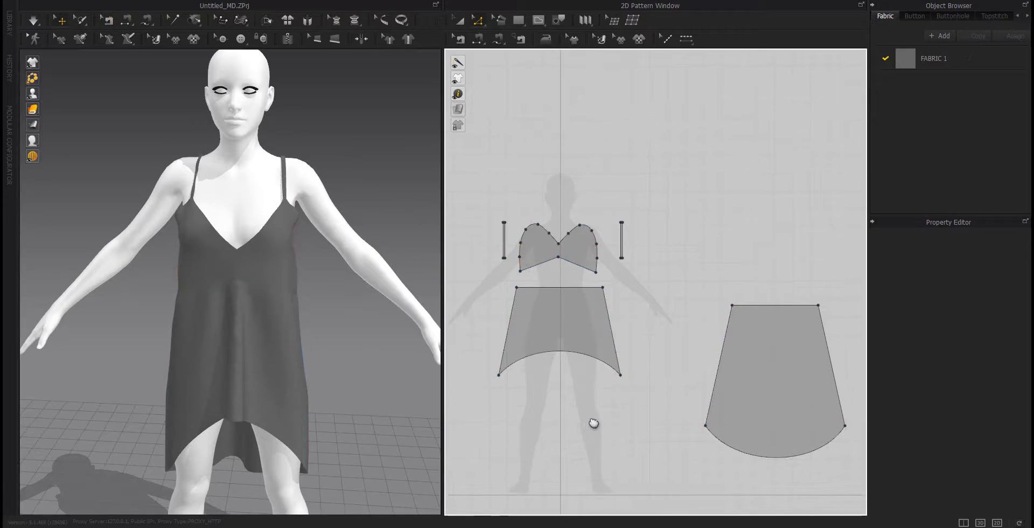
left_click(556, 355)
left_click(792, 457, "shift")
right_click(788, 459)
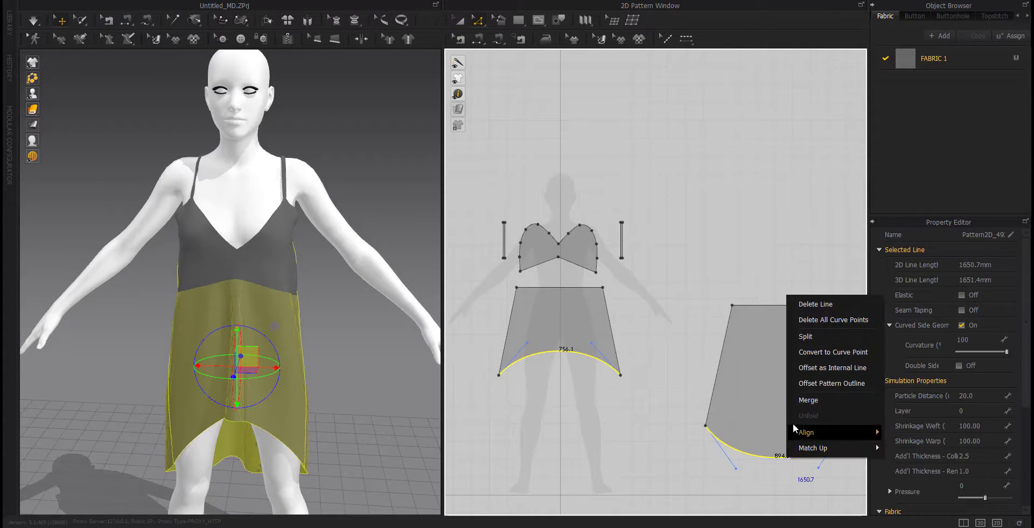
left_click(808, 365)
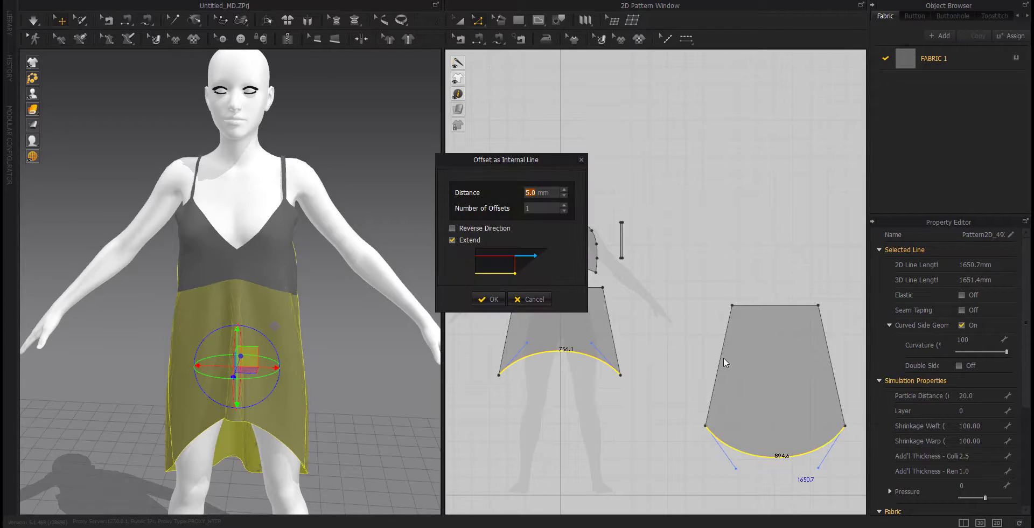
left_click(488, 299)
right_click(551, 350)
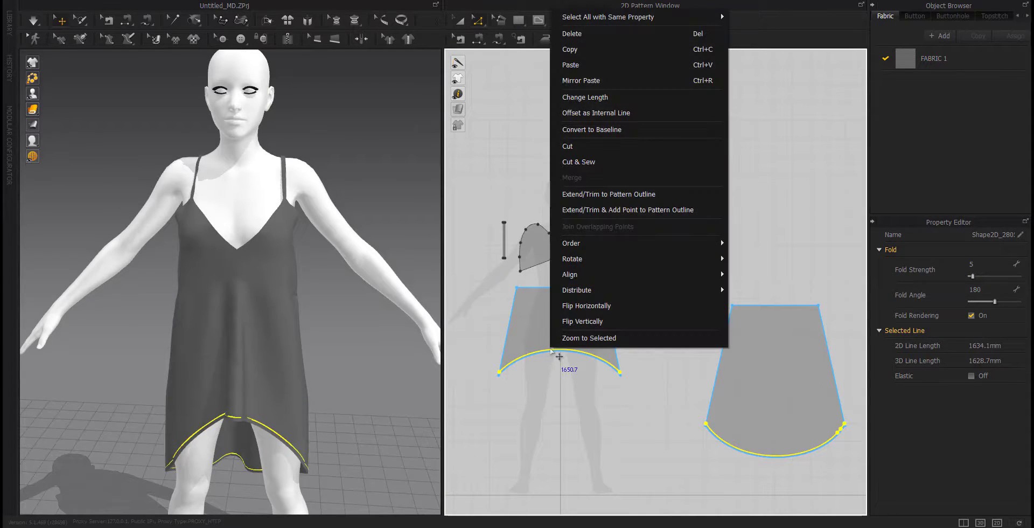
left_click(584, 162)
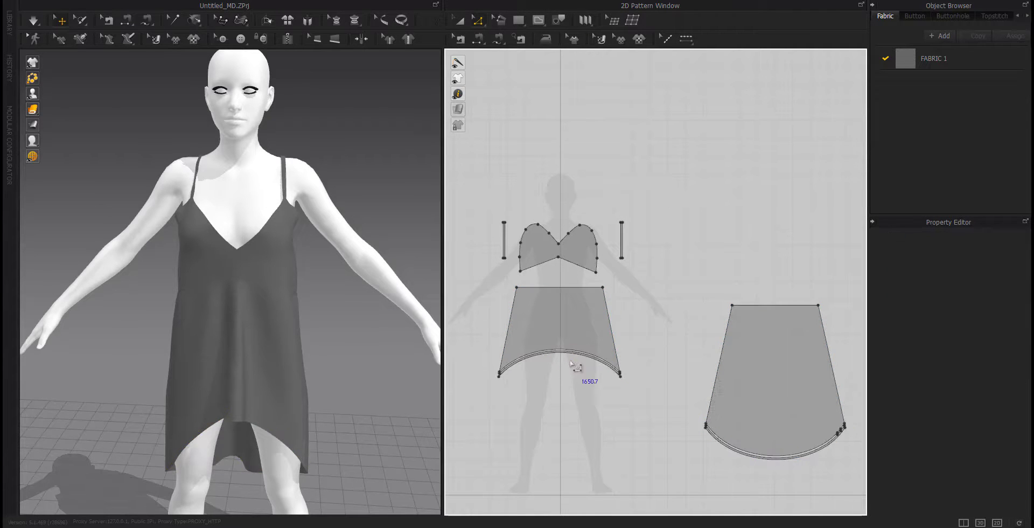
Move the bust and strap patterns up and clear of the panels, and separate the hem strips below the front and back panels.
left_click_drag(471, 286, 470, 284)
left_click_drag(561, 264, 663, 160)
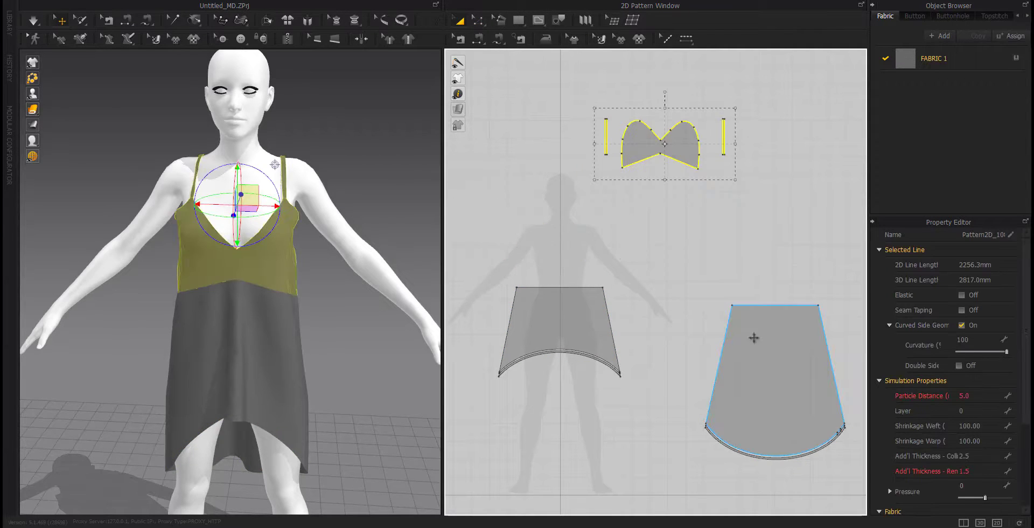
left_click(658, 376)
left_click_drag(665, 477, 665, 478)
scroll(680, 447, "up", 3)
left_click_drag(734, 426, 804, 409)
left_click_drag(656, 341, 568, 414)
left_click_drag(590, 381, 563, 381)
left_click(563, 406)
scroll(561, 405, "down", 7)
left_click_drag(623, 361, 625, 408)
scroll(626, 408, "up", 6)
middle_click_drag(731, 450, 546, 413)
left_click(603, 414)
left_click_drag(710, 412, 711, 430)
left_click(718, 466)
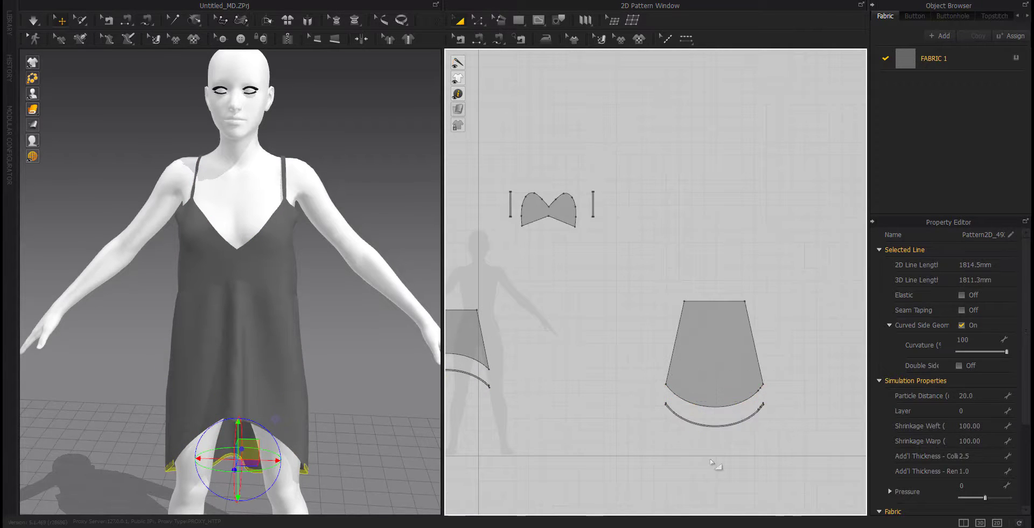
Shift the back panel together with its hem strip slightly upward in the pattern layout.
middle_click_drag(577, 417, 621, 458)
left_click_drag(832, 328, 707, 502)
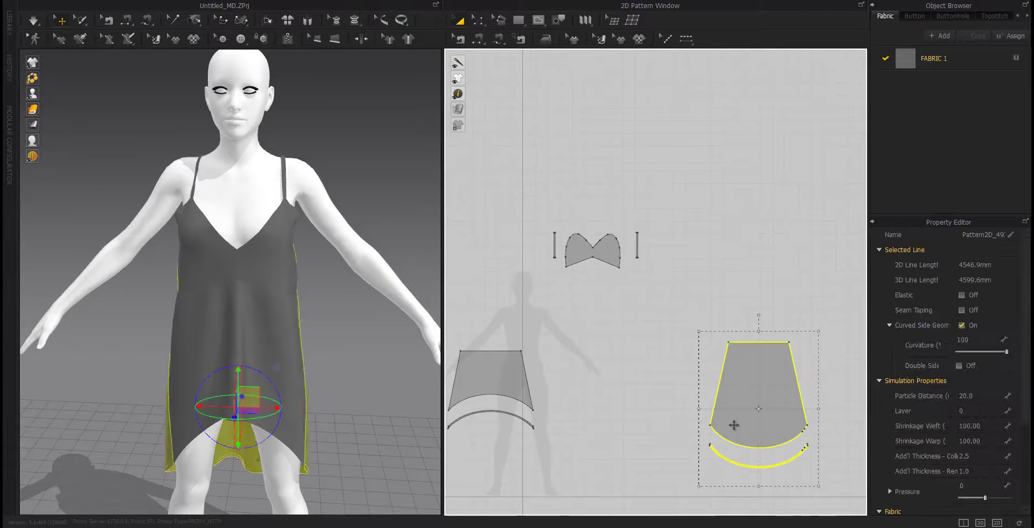
left_click_drag(734, 424, 734, 411)
left_click(657, 420)
Offset the back panel's two side edges and top edge 10 mm inward as an internal line.
right_click_drag(318, 339, 232, 336)
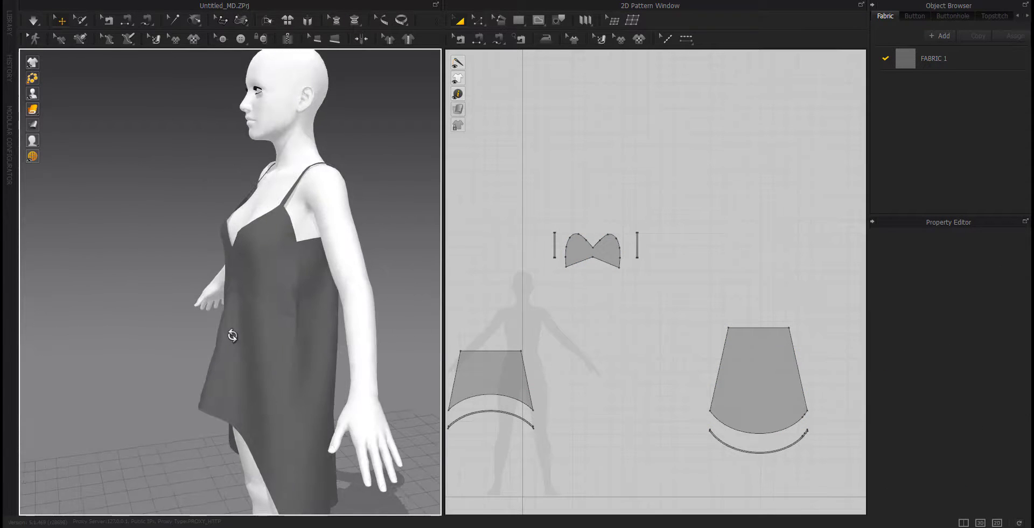
scroll(674, 355, "up", 5)
left_click(615, 315)
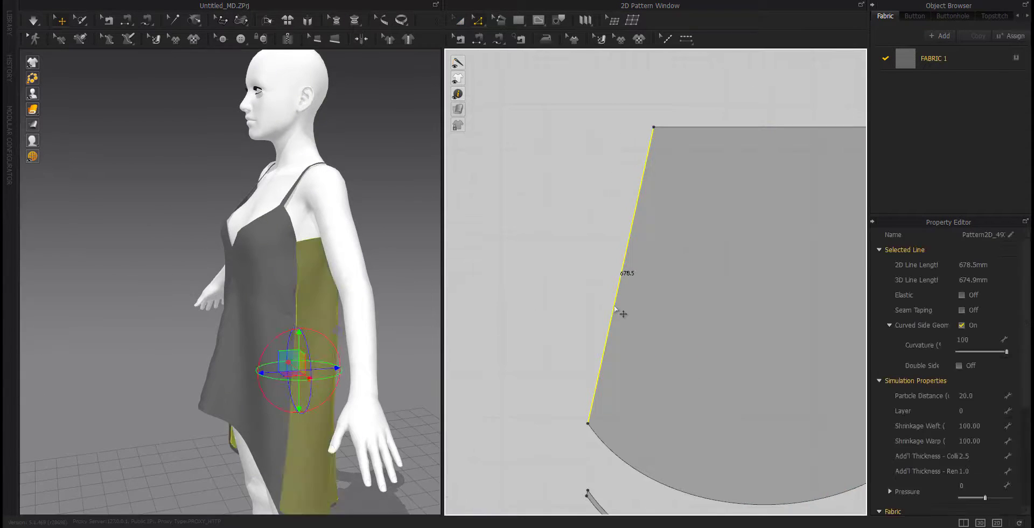
scroll(703, 351, "down", 2)
left_click(707, 351, "shift")
right_click_drag(334, 341, 240, 341)
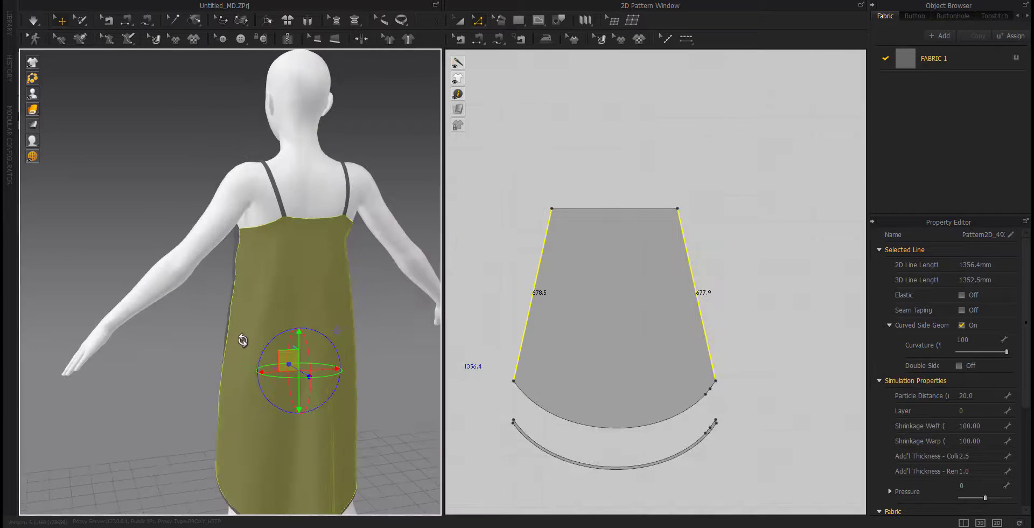
left_click(617, 209, "shift")
right_click(611, 209)
left_click(640, 252)
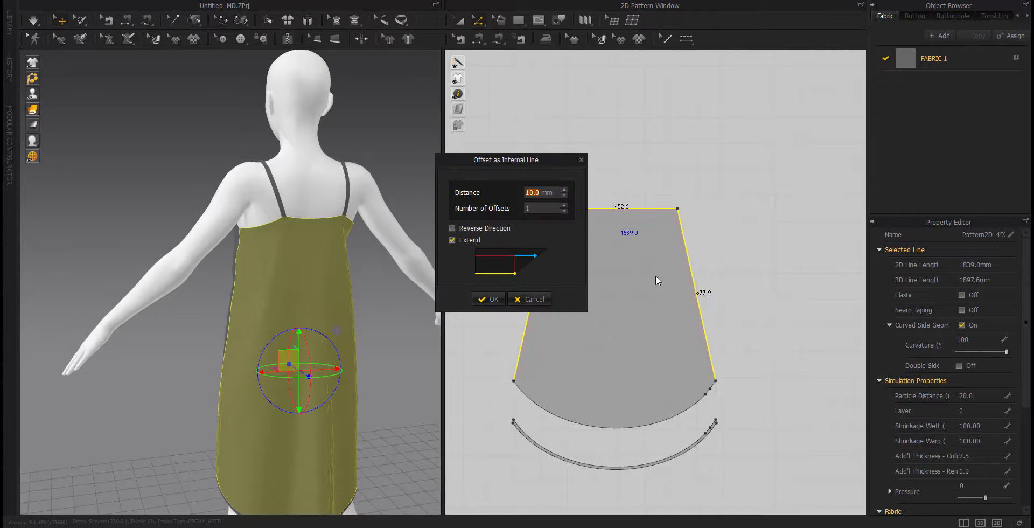
left_click(491, 300)
Cut and sew the back panel along the offset line and move the resulting trim strip above the panel.
right_click_drag(247, 357, 398, 345)
right_click(541, 276)
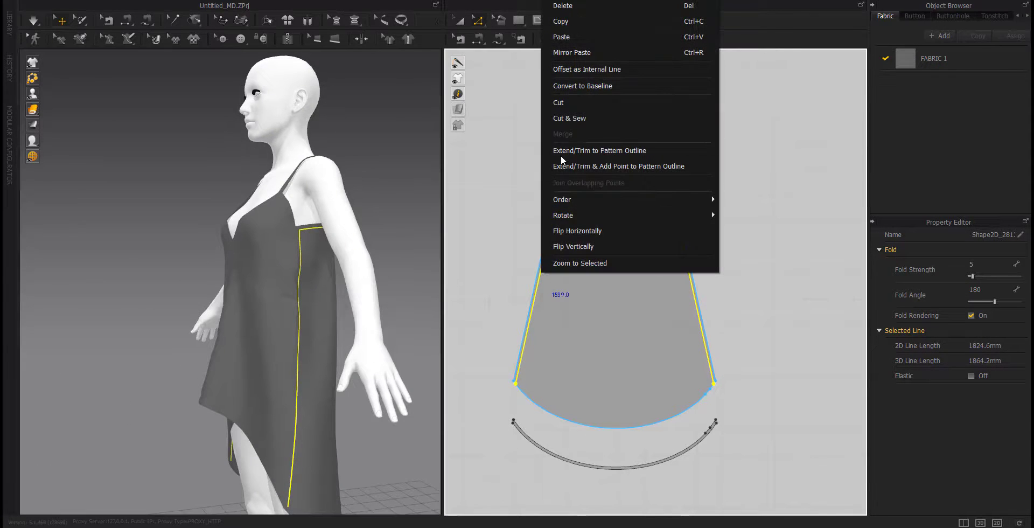
left_click(567, 120)
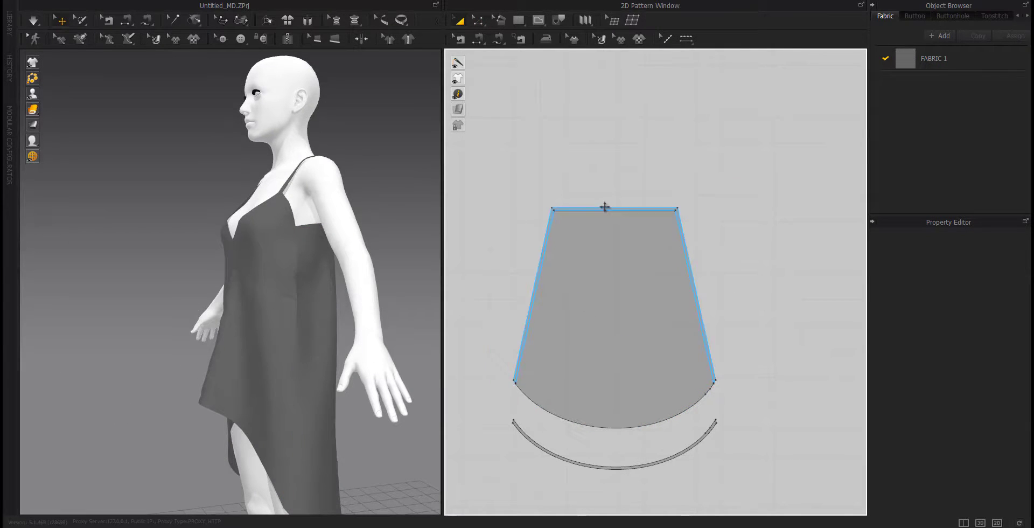
left_click_drag(605, 206, 607, 111)
scroll(554, 207, "down", 4)
middle_click_drag(554, 208, 657, 297)
left_click(528, 388)
middle_click_drag(526, 389, 596, 417)
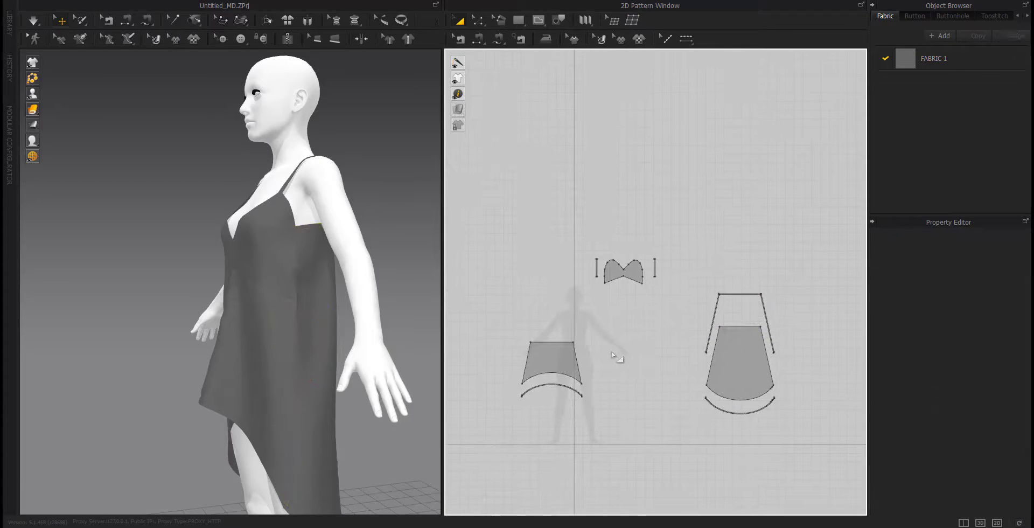
Move the bust and strap patterns higher and the back hem strip slightly lower to space out the layout.
left_click_drag(521, 309, 522, 307)
left_click_drag(615, 275, 615, 245)
left_click(730, 305)
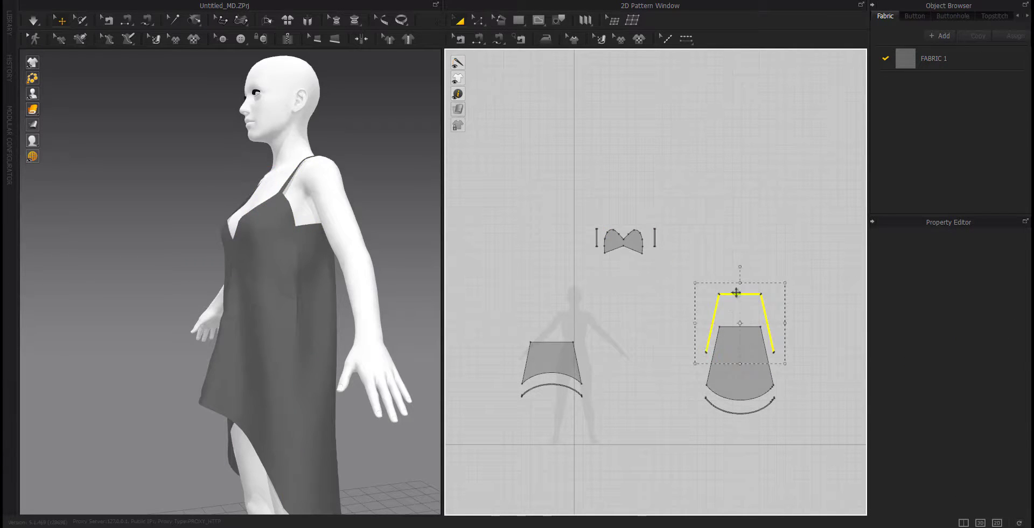
left_click(743, 311)
left_click_drag(736, 413, 736, 420)
left_click(681, 404)
Select the bust panel's whole outline and offset it 10 mm inward as an internal line.
scroll(632, 229, "up", 5)
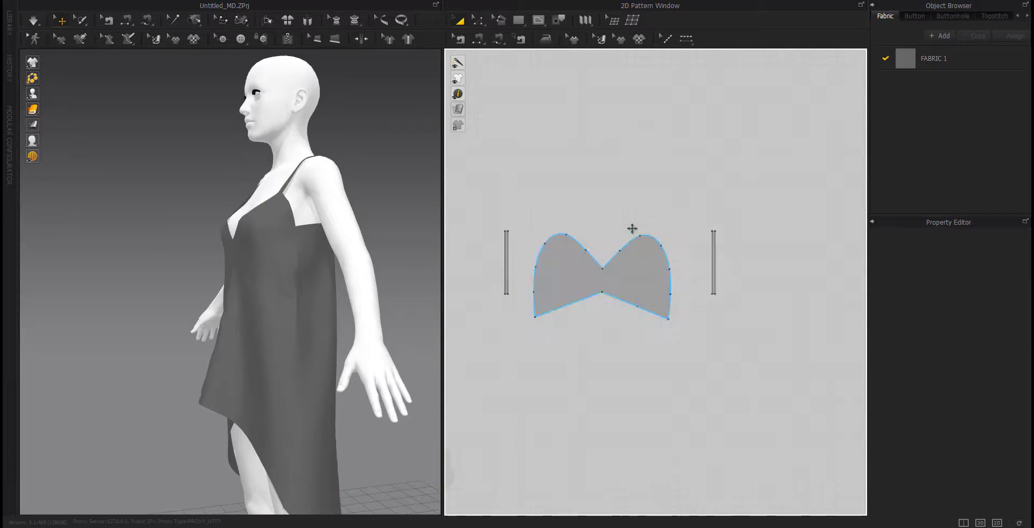
right_click_drag(188, 318, 370, 337)
key("z")
left_click(561, 309)
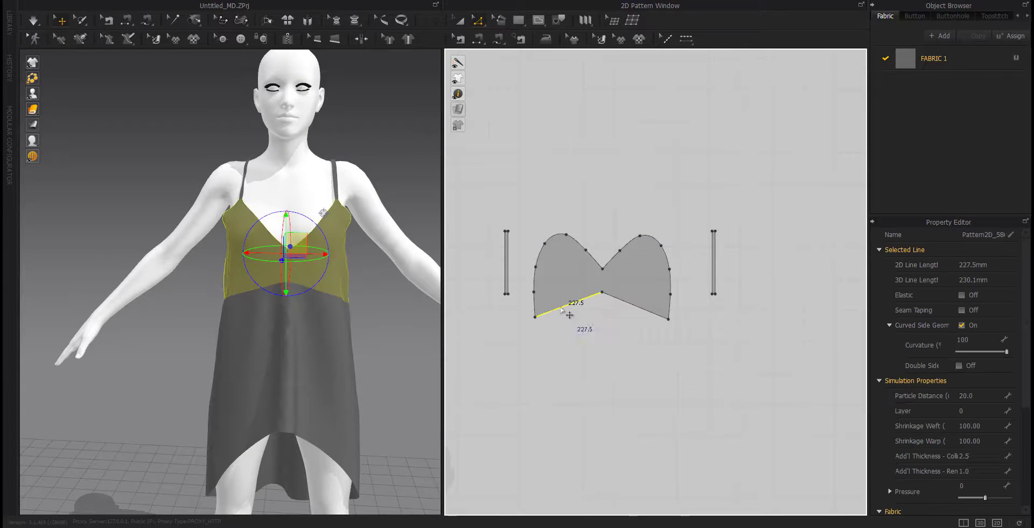
left_click(585, 249)
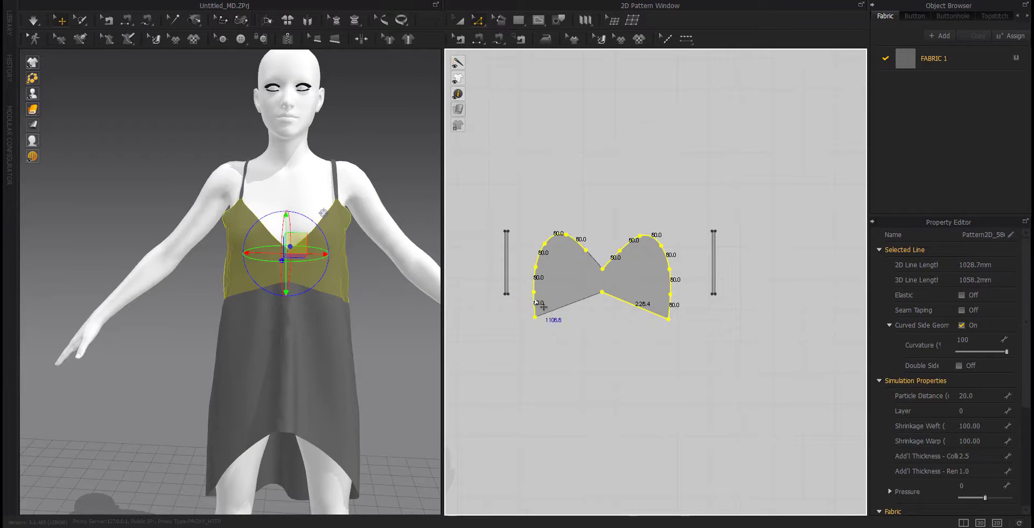
left_click(595, 259, "shift")
right_click_drag(427, 357, 310, 369)
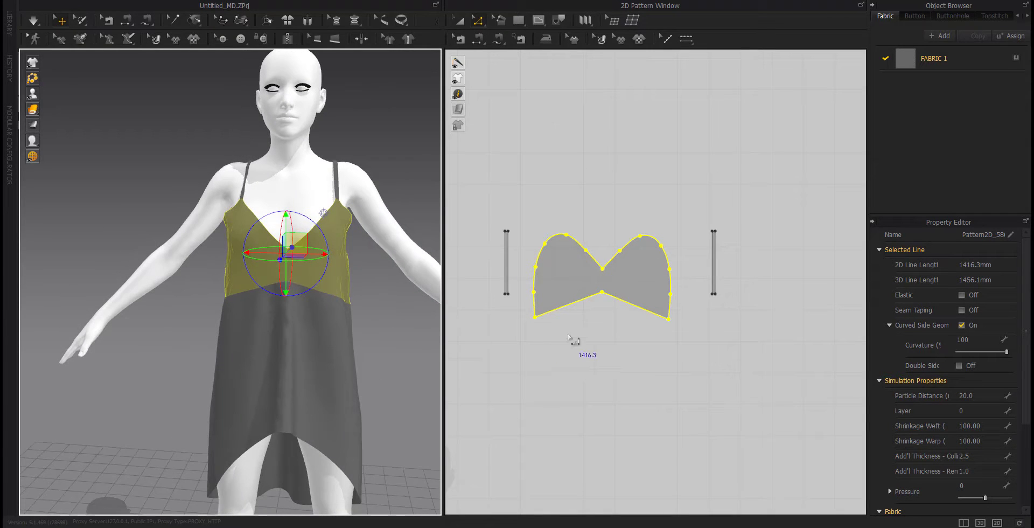
right_click(574, 305)
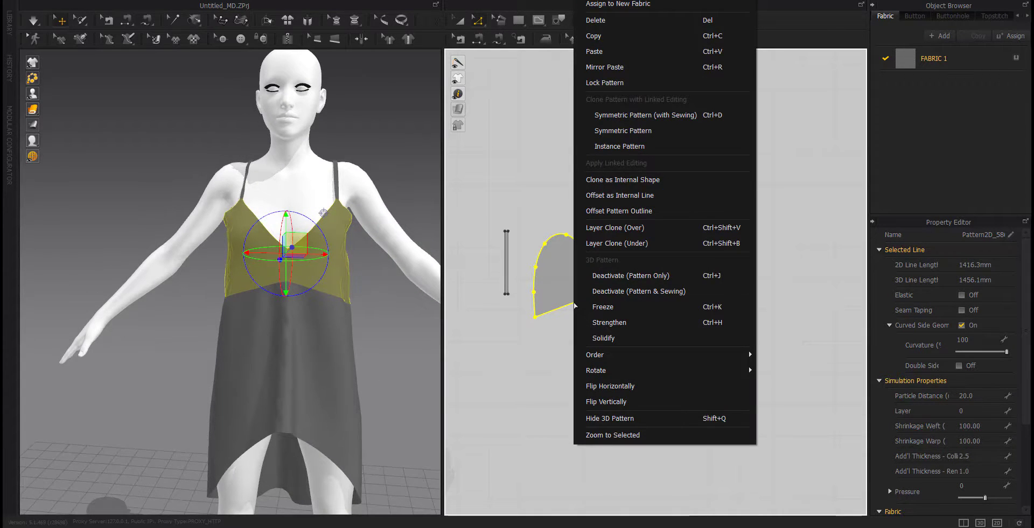
left_click(619, 195)
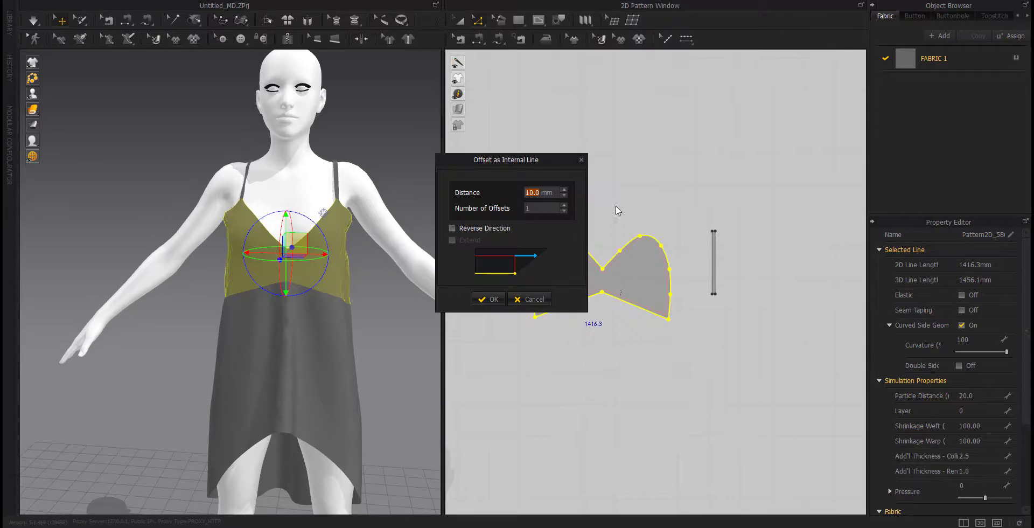
left_click(481, 301)
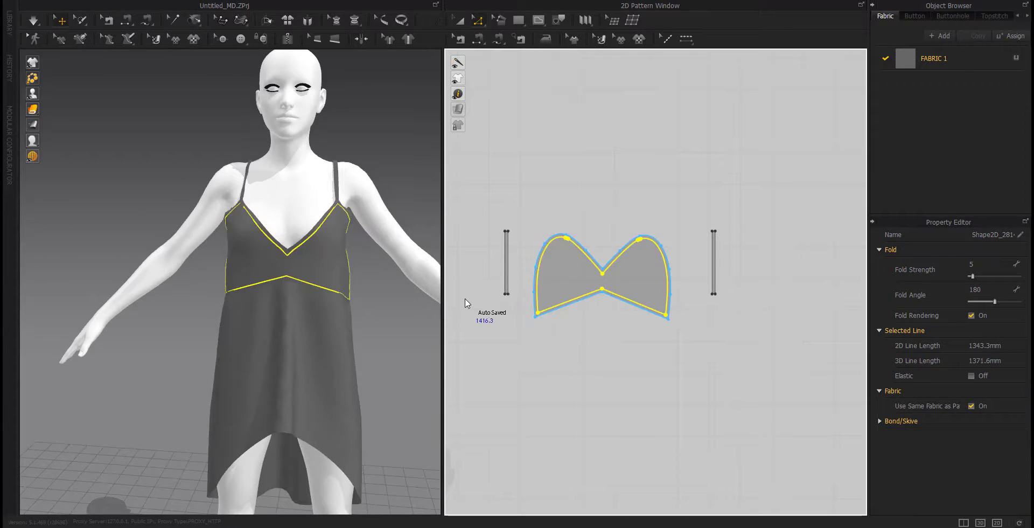
Cut and sew the bust panel along the offset outline and move the inner piece above its border trim.
right_click(578, 249)
left_click(605, 419)
key("a")
left_click_drag(581, 291, 587, 180)
left_click(589, 219)
left_click(606, 371)
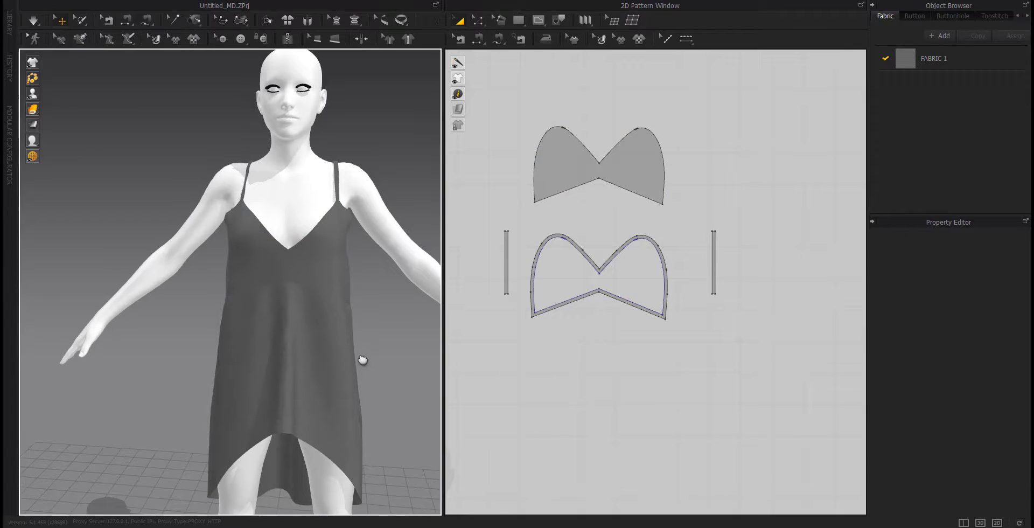
Examine the separated trims and main panels on the avatar from the front, sides and back, selecting individual pieces.
right_click_drag(363, 357, 329, 355)
left_click(322, 278)
right_click_drag(322, 278, 405, 340)
left_click(222, 354)
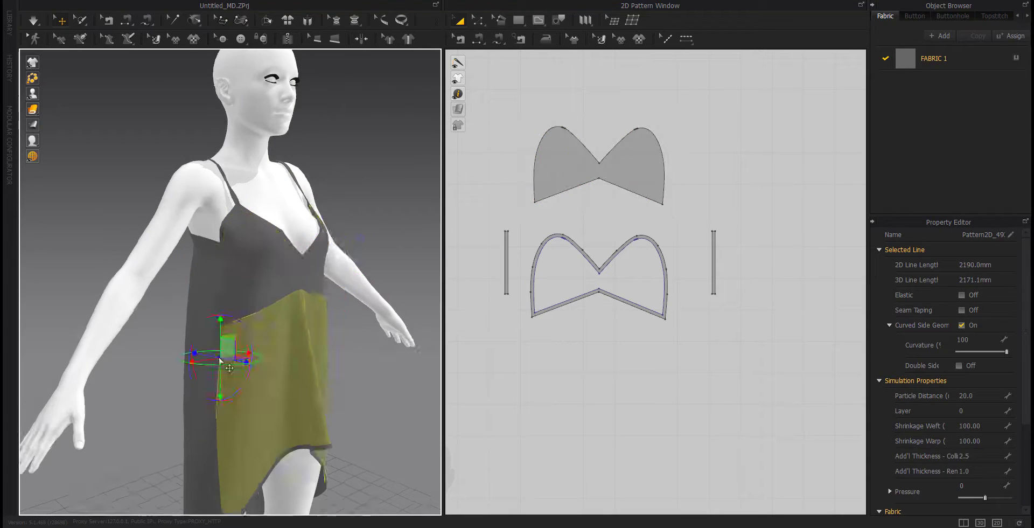
right_click_drag(226, 356, 377, 377)
left_click(232, 351)
right_click_drag(183, 377, 104, 363)
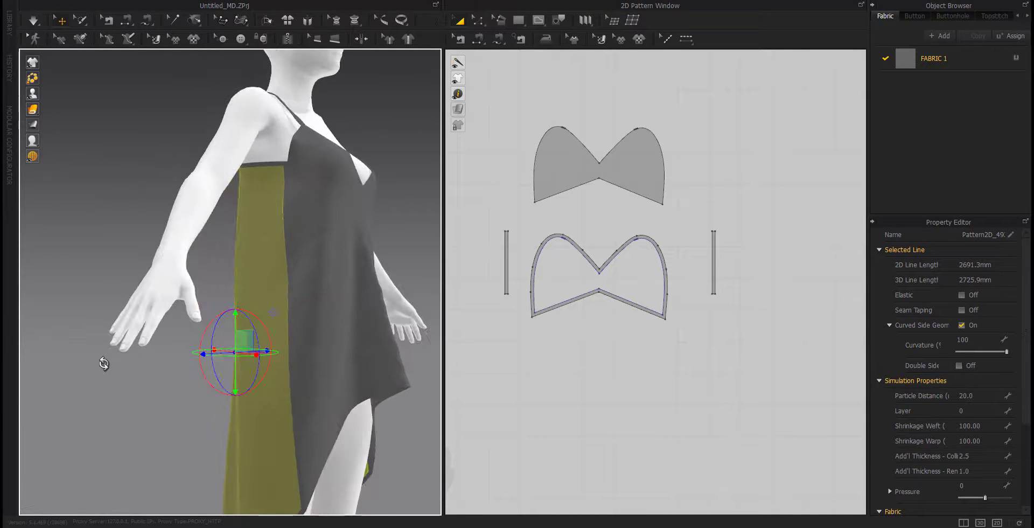
left_click(291, 300)
left_click(288, 231)
right_click_drag(275, 296, 314, 367)
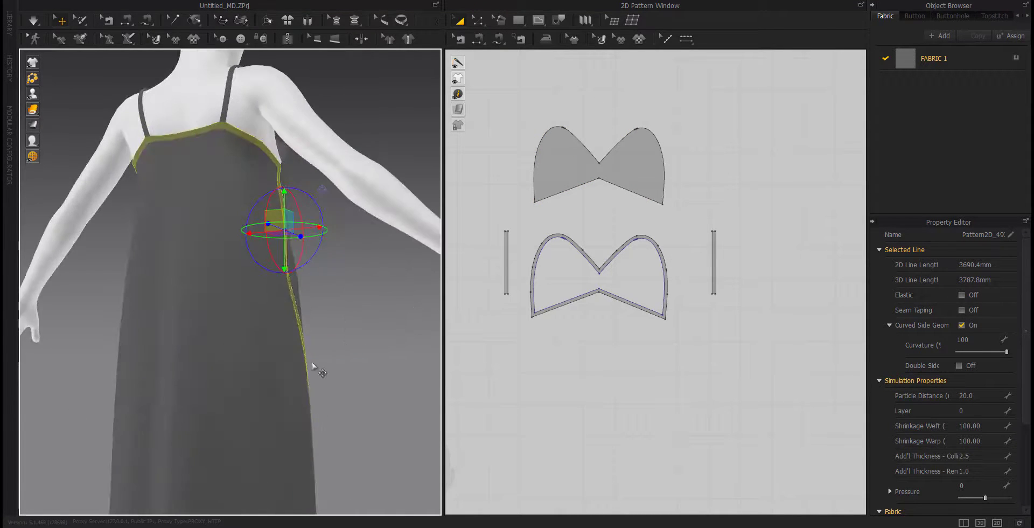
scroll(306, 365, "up", 3)
left_click(281, 411)
right_click_drag(296, 414, 152, 423)
left_click(330, 381)
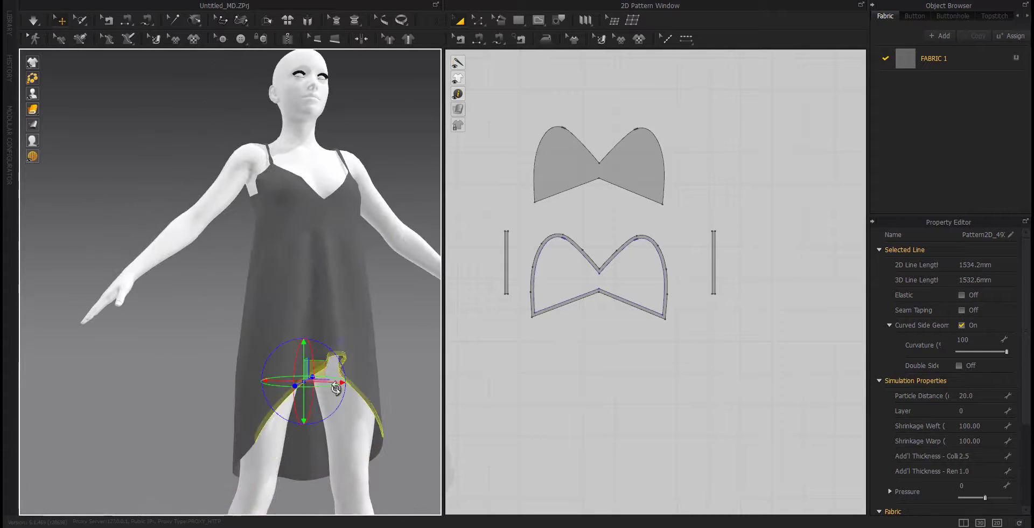
right_click_drag(353, 310, 325, 274)
left_click(337, 260)
left_click(307, 297)
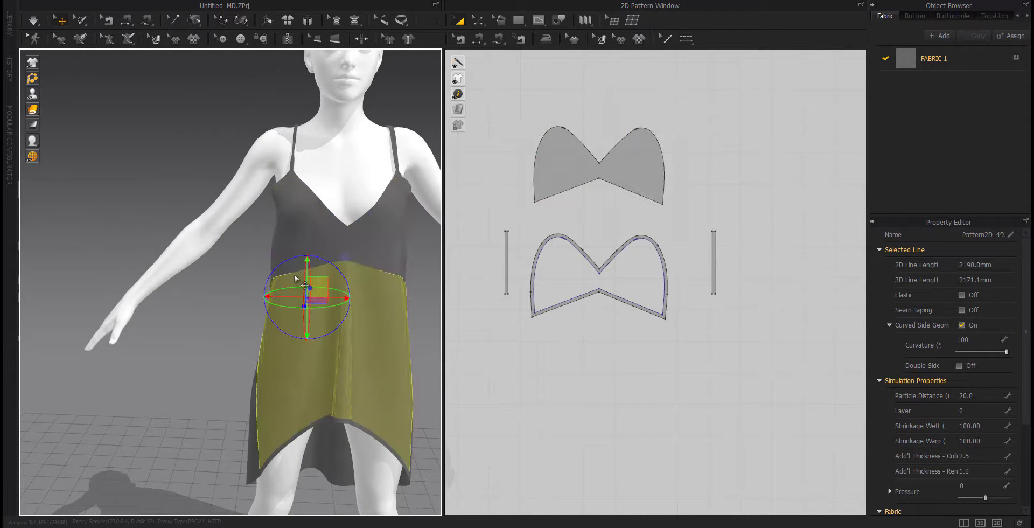
Select the front skirt panel's top edge and offset it inward as an internal line.
scroll(684, 240, "up", 5)
left_click(634, 363)
key("z")
left_click(569, 373)
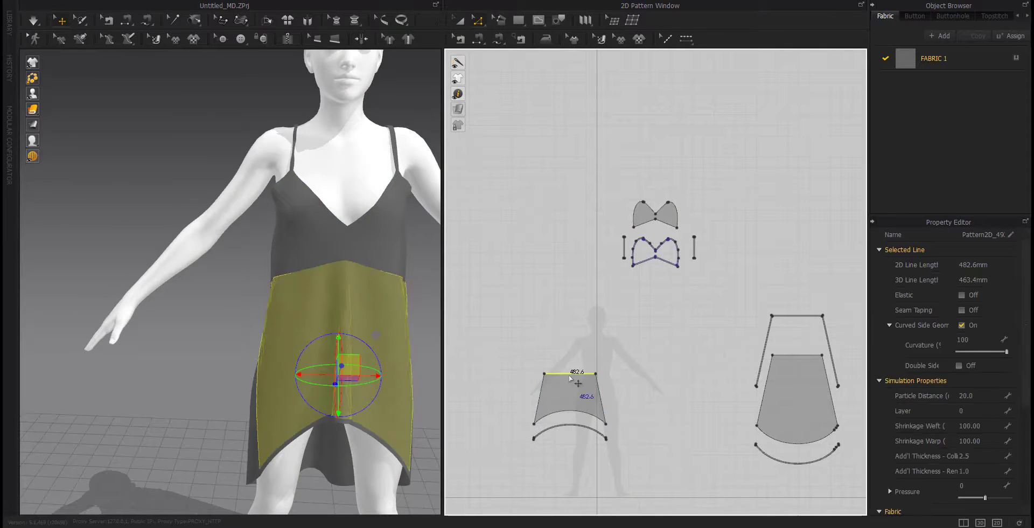
right_click(569, 374)
left_click(599, 450)
left_click(493, 298)
scroll(569, 376, "up", 5)
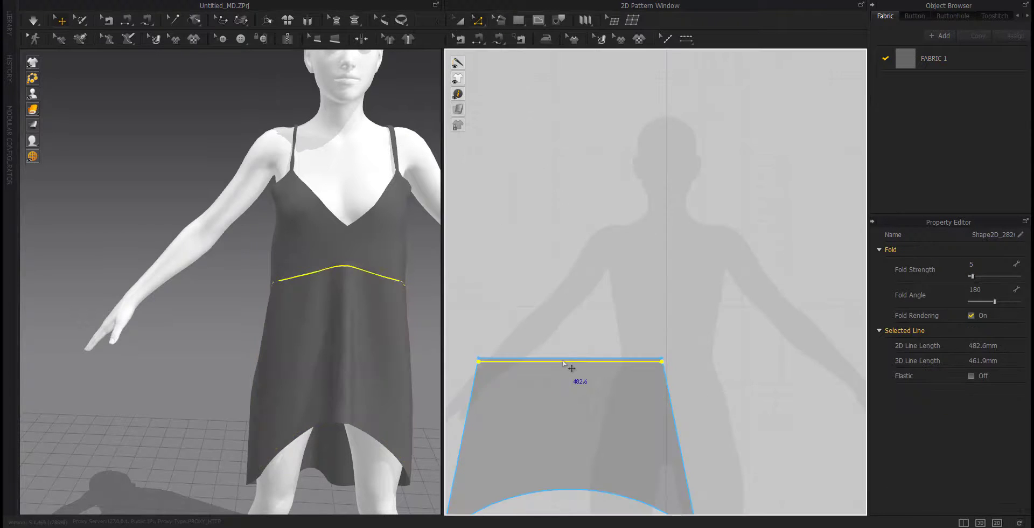
Cut and sew the front skirt panel along its upper internal line and move the separated trim strip above the panel.
right_click(570, 373)
left_click(593, 238)
left_click(519, 294)
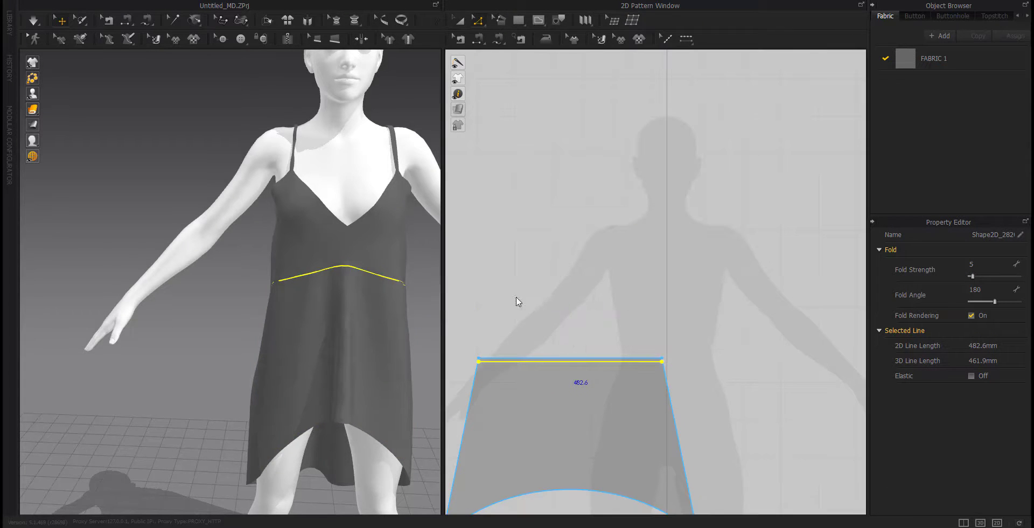
right_click(542, 362)
left_click(571, 237)
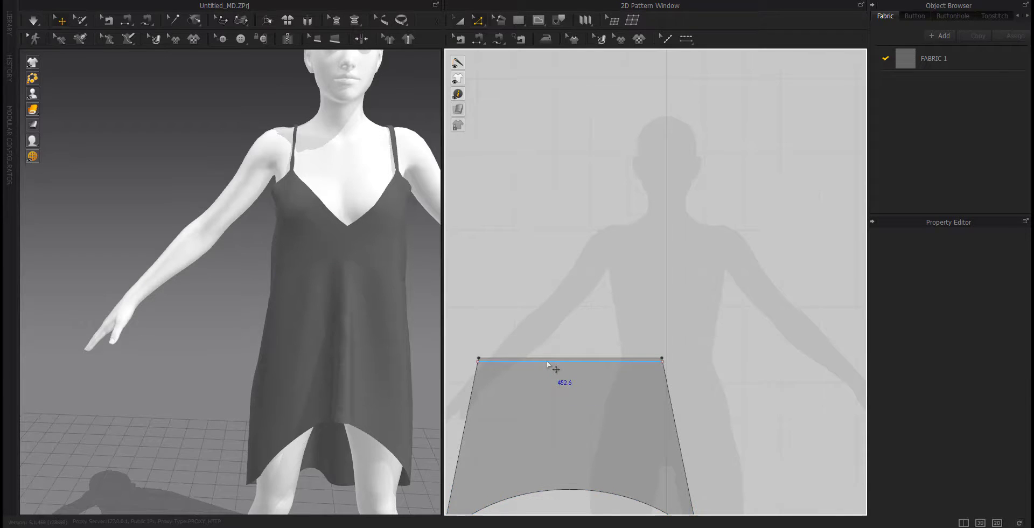
left_click(546, 362)
right_click(546, 362)
left_click(572, 275)
key("a")
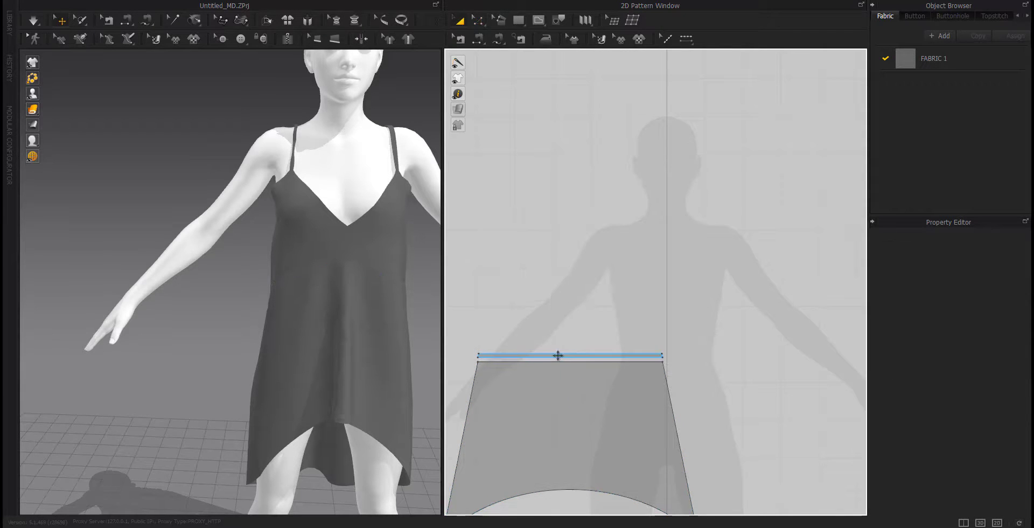
left_click_drag(558, 356, 558, 307)
left_click(577, 345)
scroll(576, 345, "down", 5)
Run the simulation briefly and space the two strap patterns evenly on either side of the bust trim.
right_click_drag(340, 351, 254, 363)
key("space")
scroll(693, 316, "down", 3)
right_click_drag(693, 316, 647, 316)
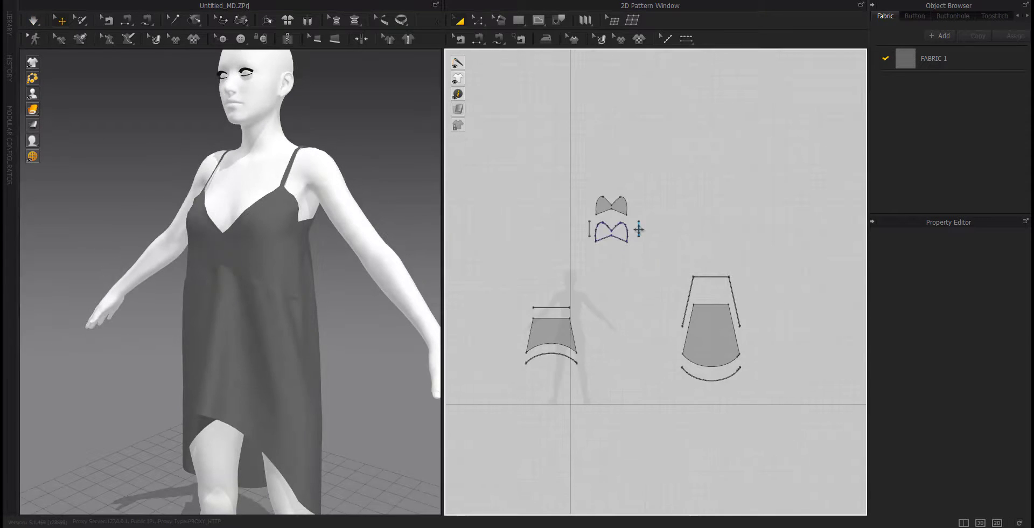
left_click(588, 229)
left_click(771, 173)
Set the particle distance of all patterns to 10 mm and refine it to 5 mm.
key("ctrl+a")
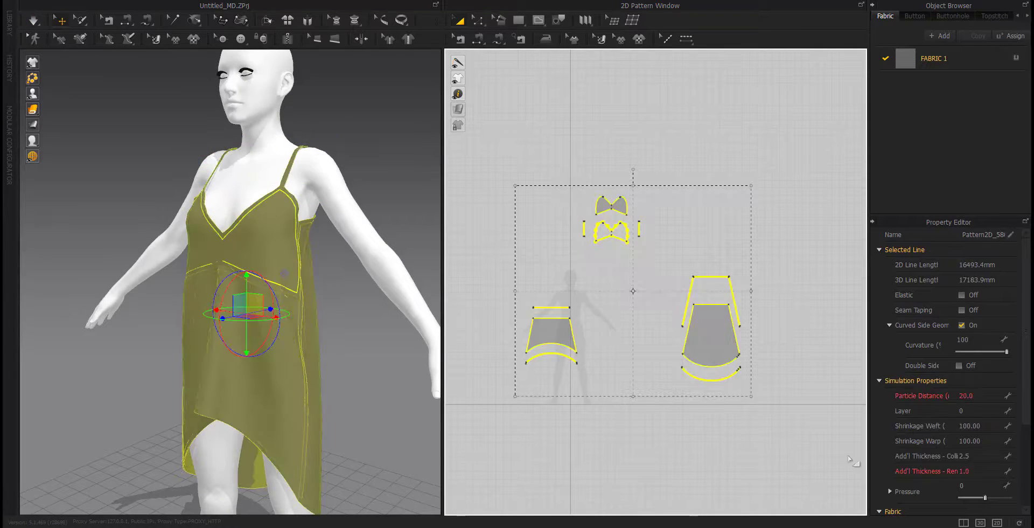
left_click(985, 395)
type("10")
key("Return")
left_click(977, 397)
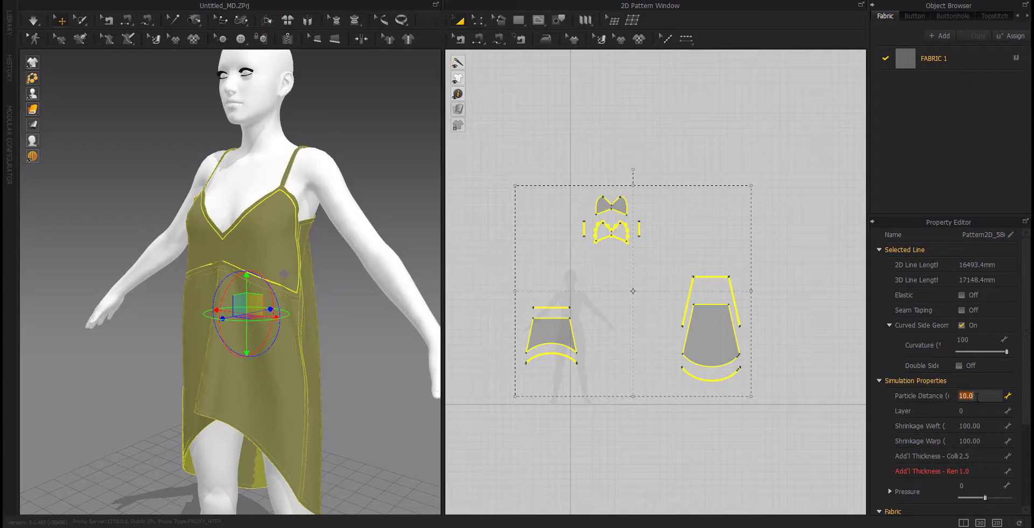
type("5")
left_click(744, 420)
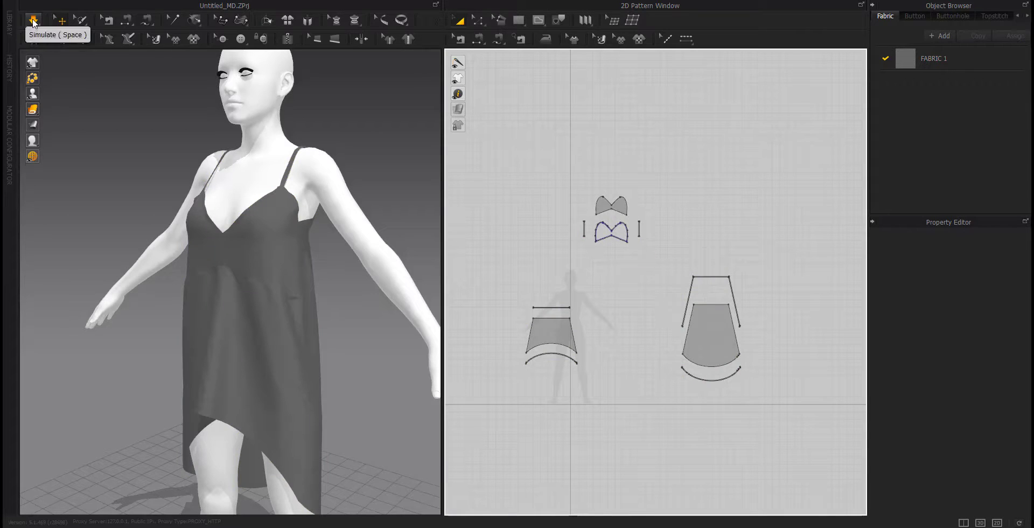
Simulate the dress, tug the back panel's side trim and the front hem trim on the avatar, and stop the simulation.
left_click(34, 22)
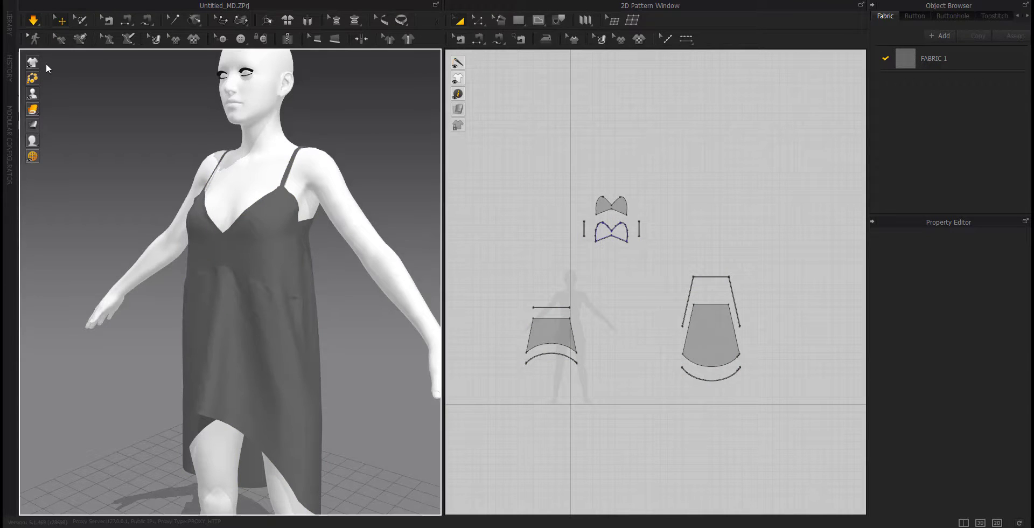
right_click_drag(160, 312, 130, 369)
scroll(215, 220, "down", 3)
middle_click_drag(200, 280, 181, 324)
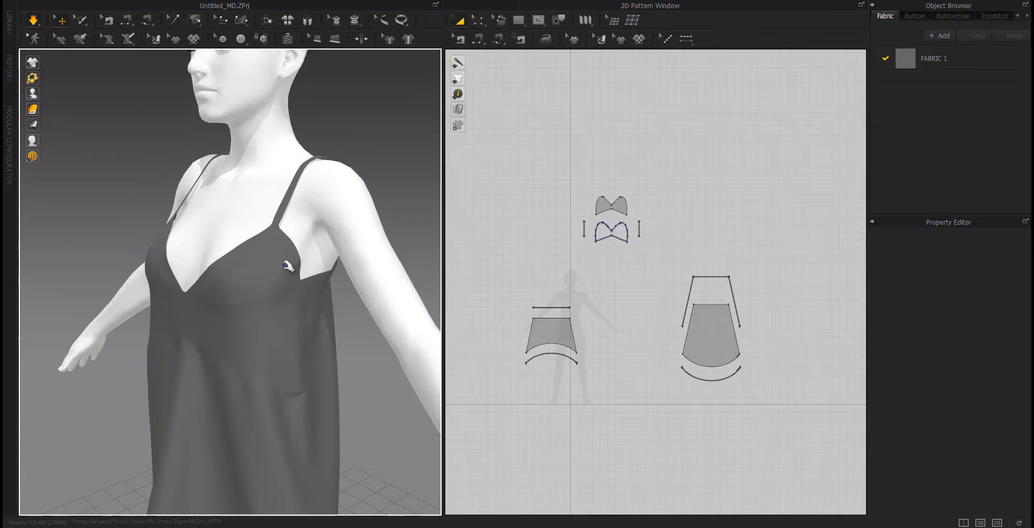
scroll(189, 334, "up", 3)
middle_click_drag(199, 365, 224, 278)
left_click_drag(293, 229, 314, 258)
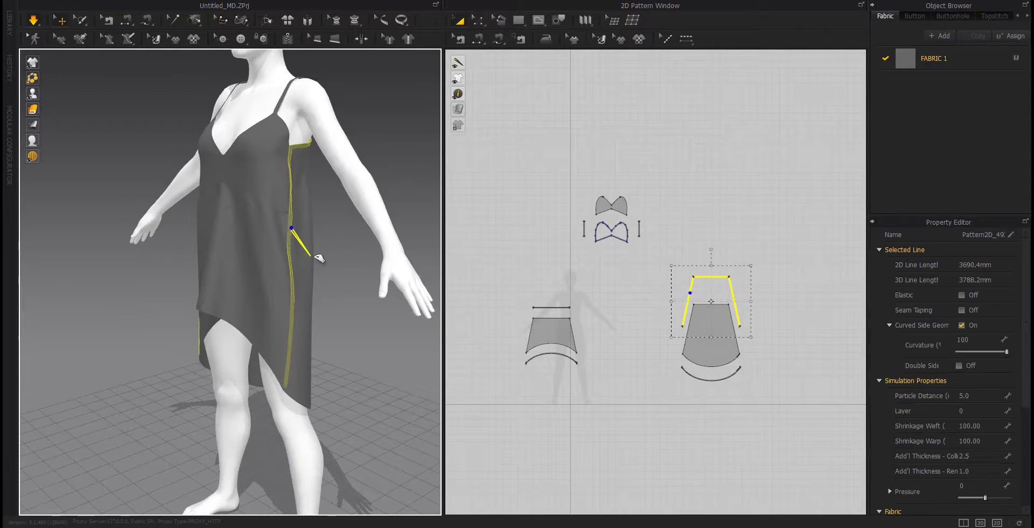
left_click(354, 299)
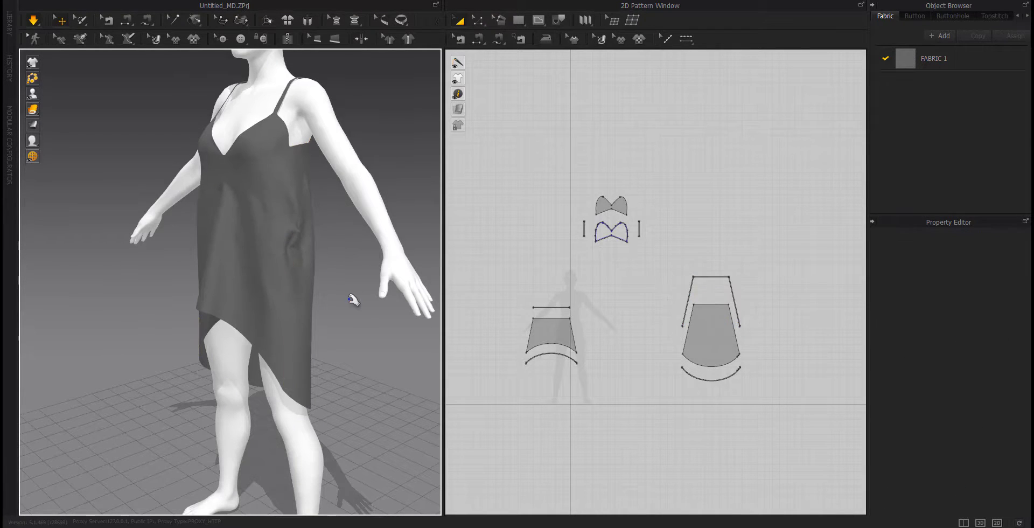
right_click_drag(189, 317, 275, 317)
left_click(224, 328)
right_click_drag(188, 328, 298, 338)
scroll(293, 179, "up", 4)
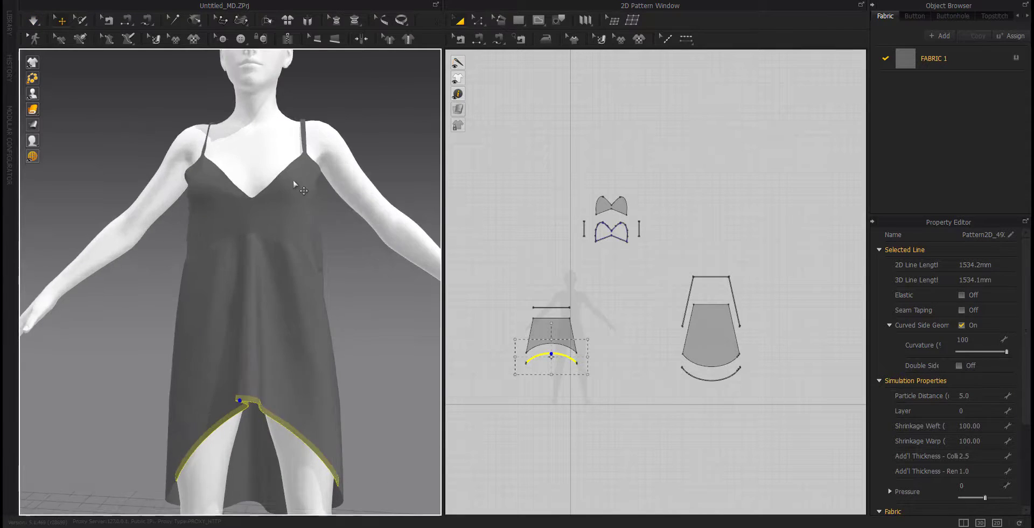
Select all patterns and set their particle distance to 20 mm.
middle_click_drag(293, 180, 286, 315)
left_click_drag(809, 151, 500, 453)
left_click(980, 396)
type("20")
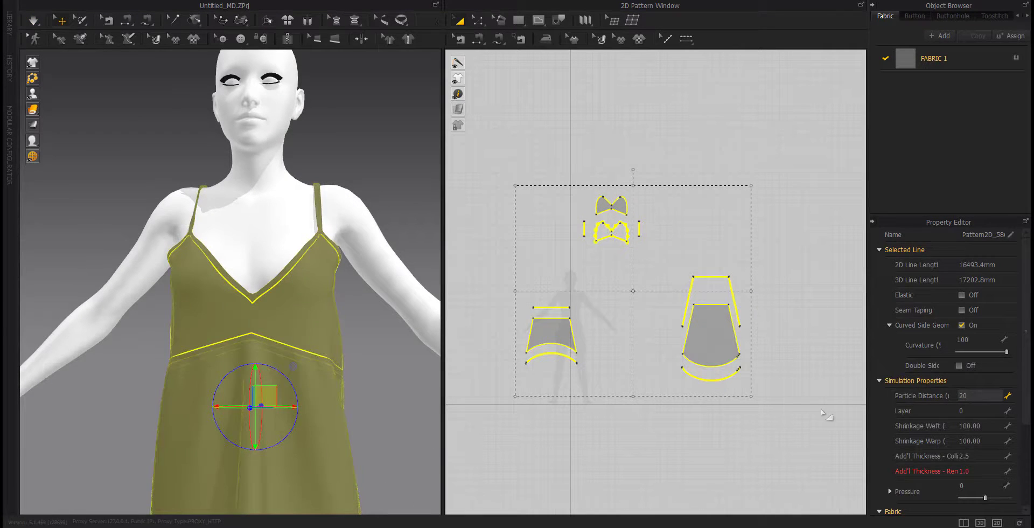
left_click(811, 407)
Examine the bust trim and strap joins on the avatar from both sides.
right_click_drag(165, 329, 344, 295)
middle_click_drag(344, 295, 279, 324)
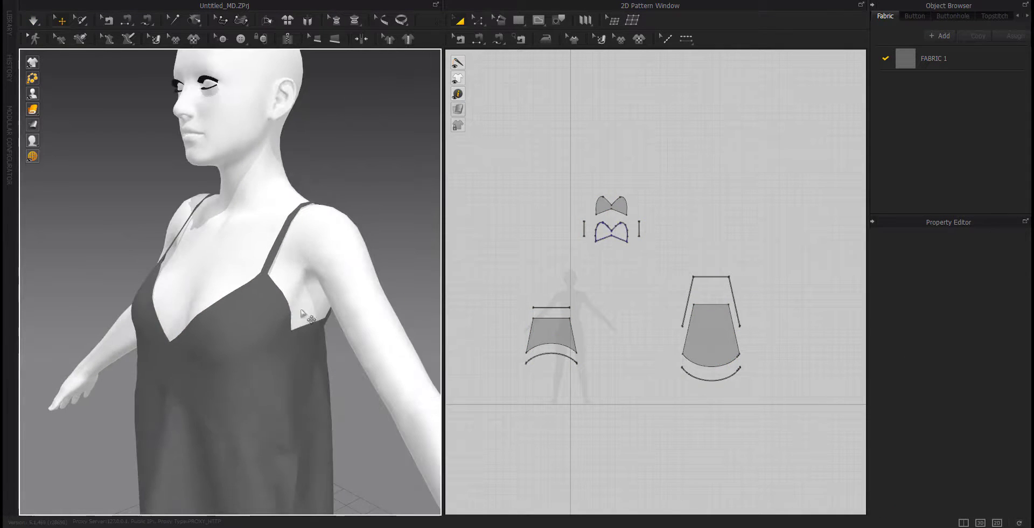
left_click(286, 303)
scroll(619, 248, "up", 5)
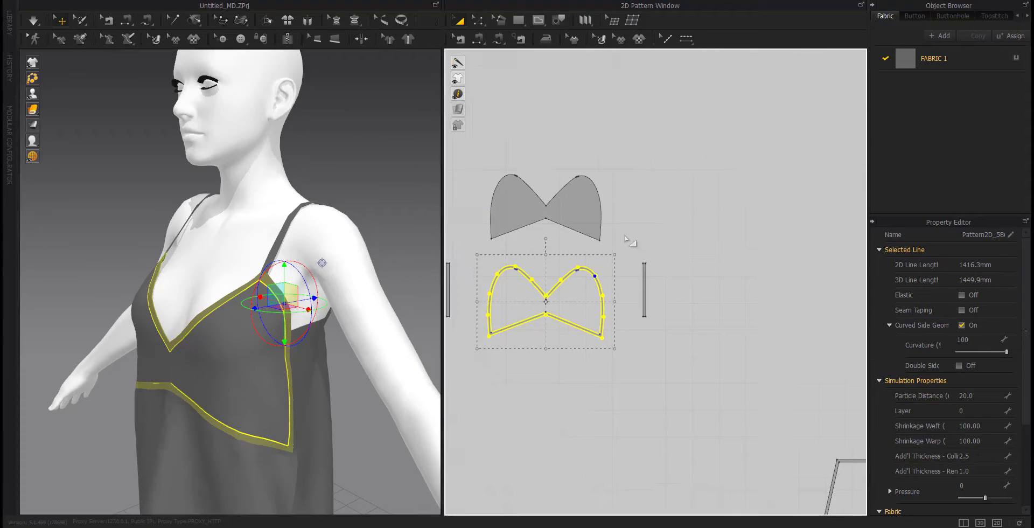
right_click_drag(323, 334, 414, 356)
left_click(336, 377)
mouse_move(250, 380)
right_mouse_down()
mouse_move(236, 396)
mouse_move(254, 369)
right_mouse_up()
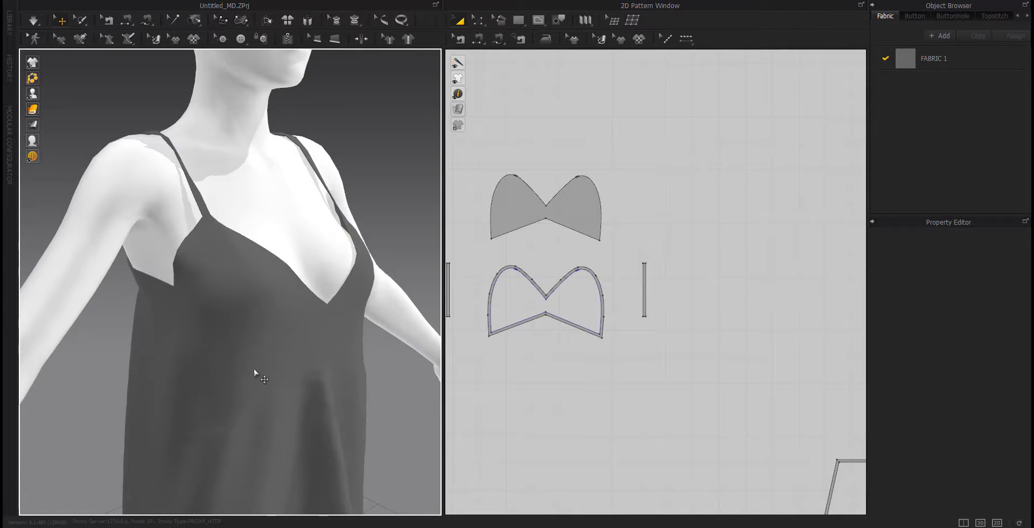
Edit the sewing so both strap seams sit further outward along the cup tops of the bust trim.
left_click(458, 39)
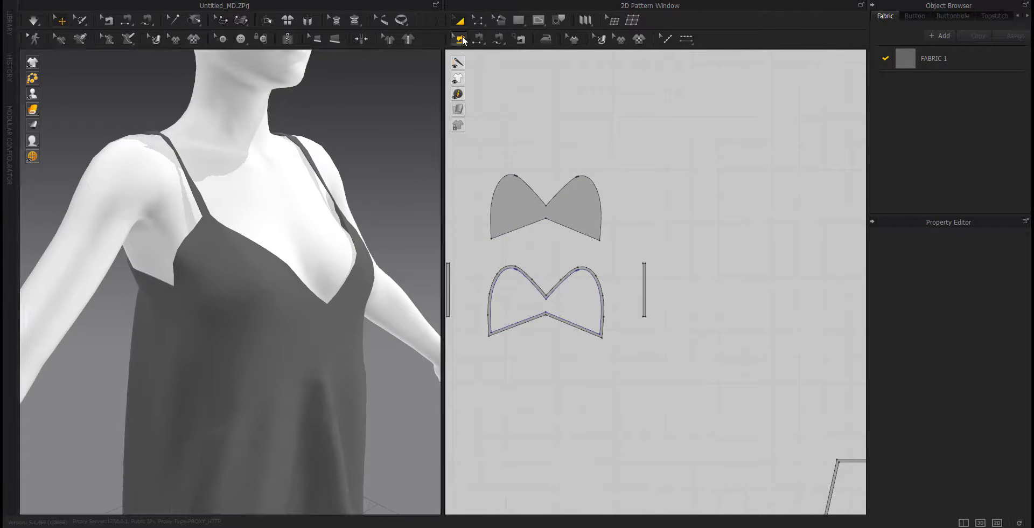
scroll(580, 266, "up", 6)
left_click(598, 269)
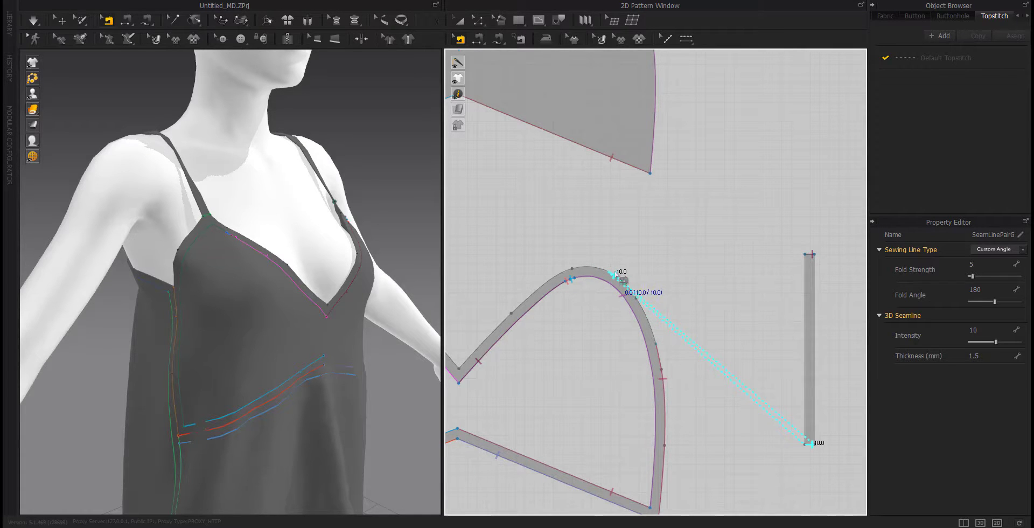
scroll(577, 321, "down", 3)
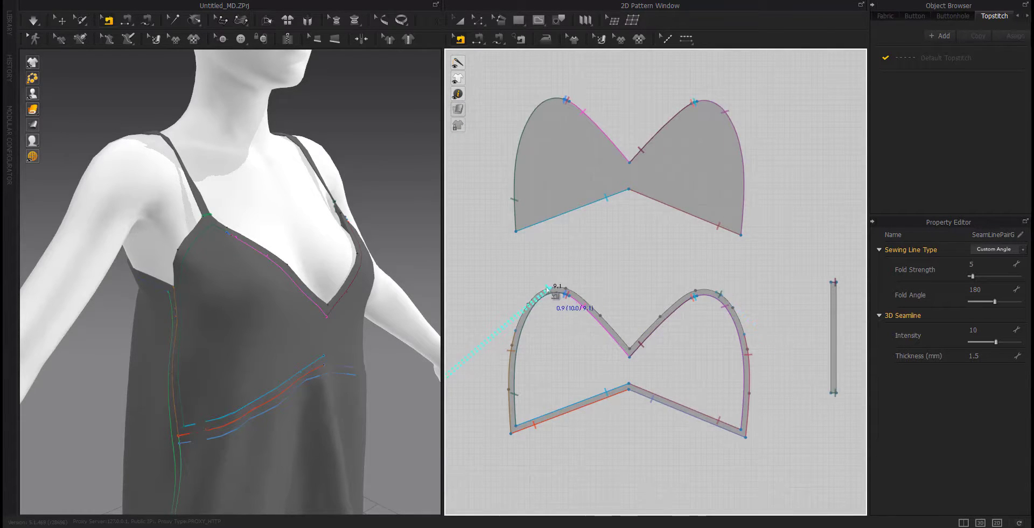
scroll(543, 291, "up", 4)
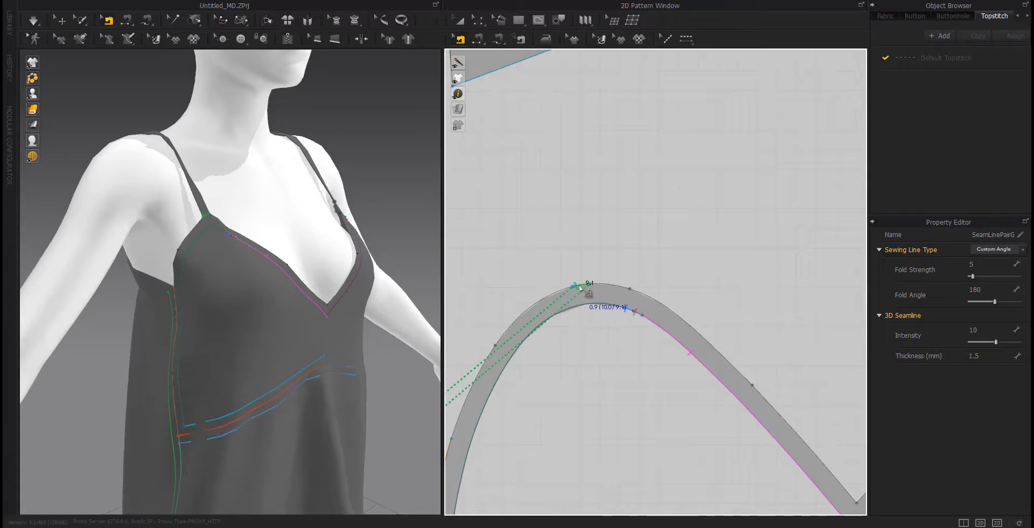
left_click_drag(585, 287, 544, 294)
Simulate the dress with the shifted strap seams and tug the bust trim at the neckline.
key("space")
right_click_drag(242, 329, 293, 326)
left_click(296, 287)
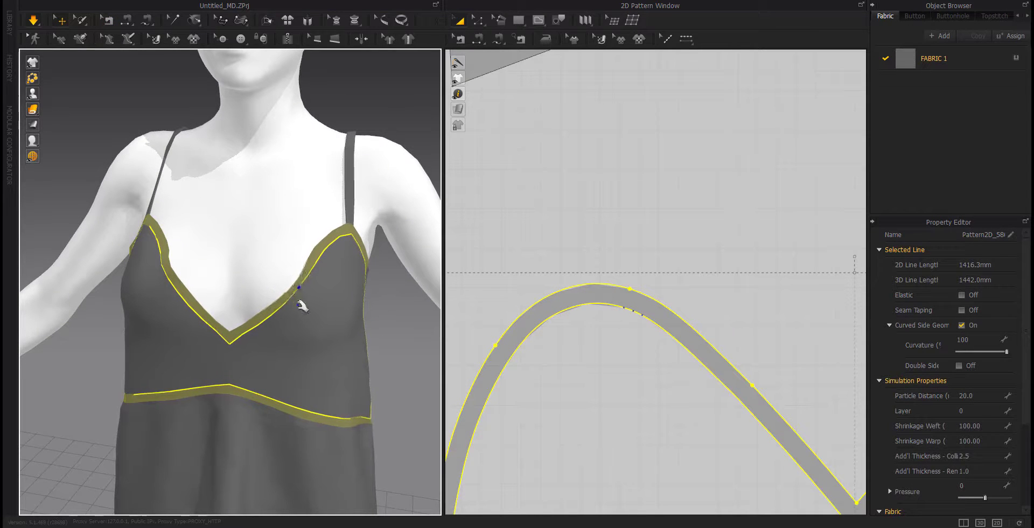
left_click(403, 352)
scroll(309, 357, "down", 3)
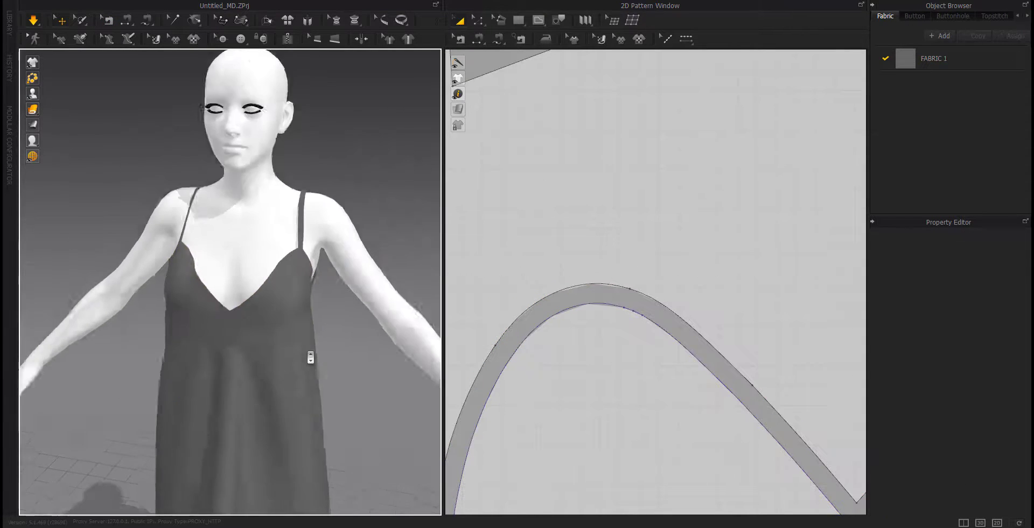
right_click_drag(309, 357, 245, 311)
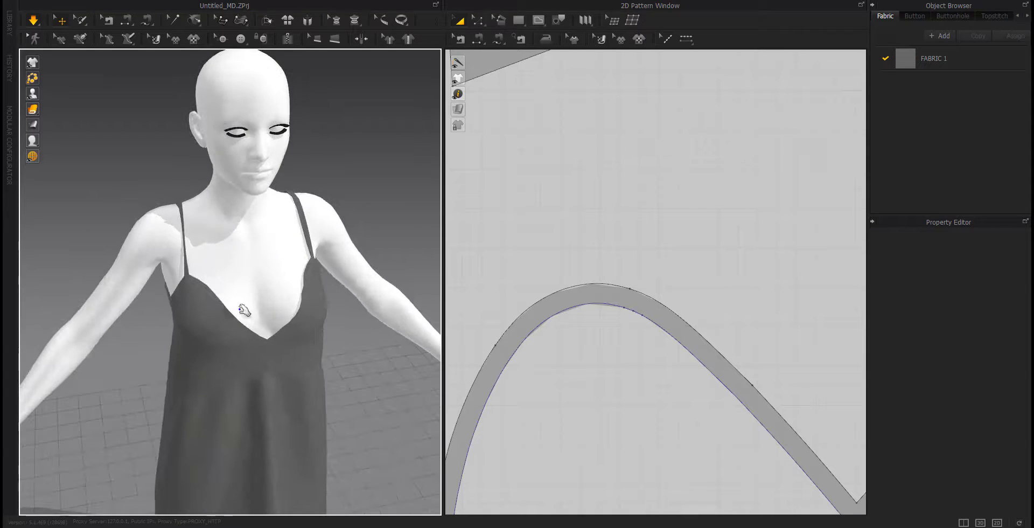
Tug the twisted strap on the avatar during simulation to straighten it on the shoulder.
left_click(185, 251)
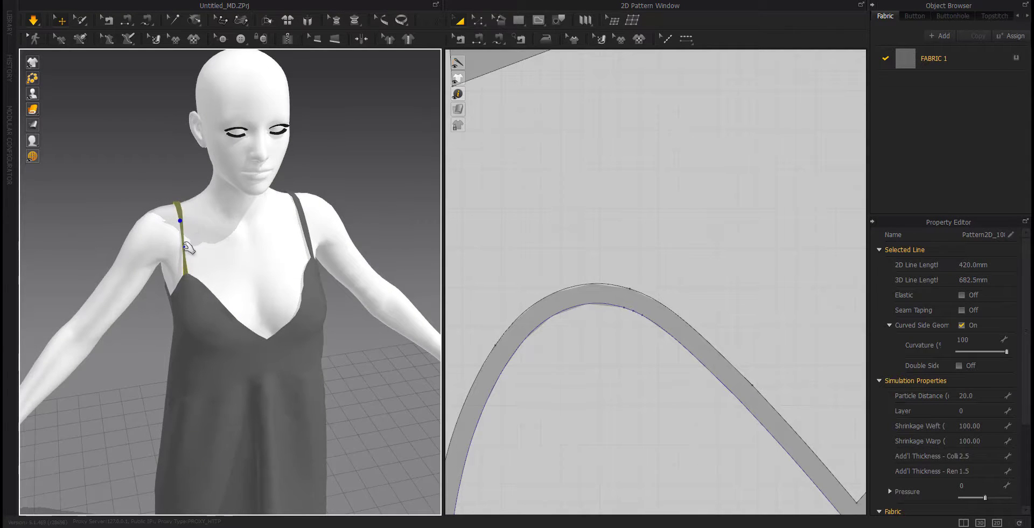
scroll(185, 231, "up", 5)
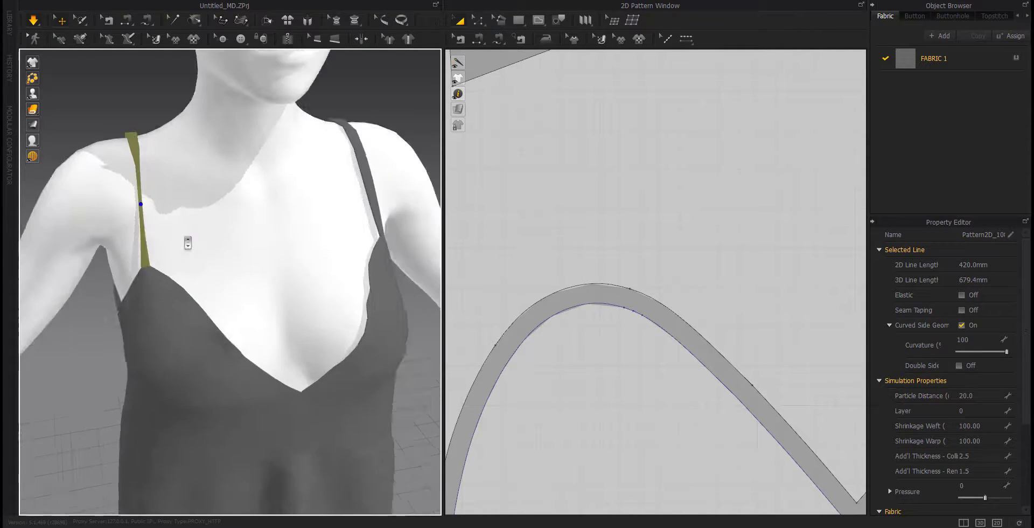
left_click_drag(178, 253, 185, 295)
mouse_move(185, 295)
right_mouse_down()
mouse_move(153, 293)
mouse_move(276, 296)
mouse_move(92, 273)
mouse_move(185, 308)
right_mouse_up()
scroll(161, 233, "down", 6)
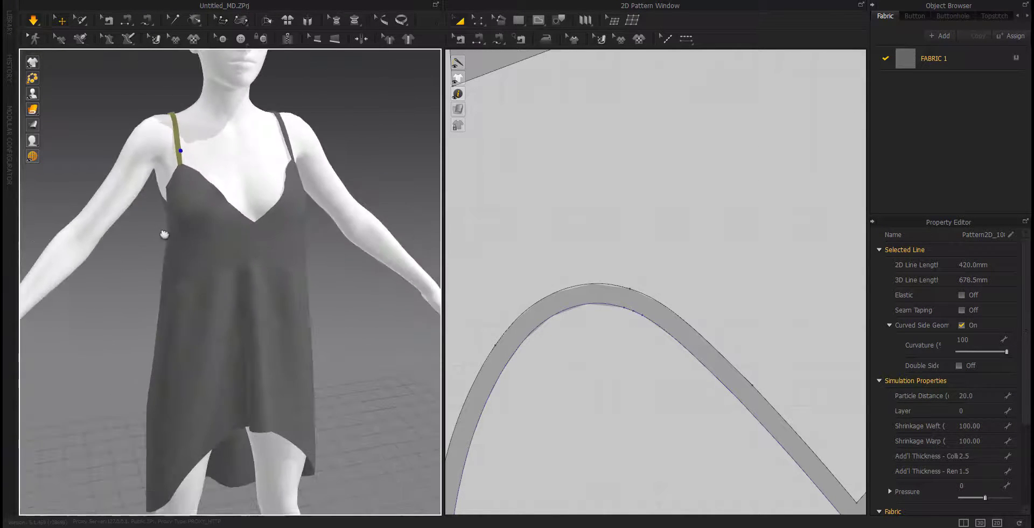
right_click_drag(162, 233, 193, 289)
Select all patterns and try to set their additional rendering thickness to 1 mm.
key("b")
scroll(538, 284, "down", 15)
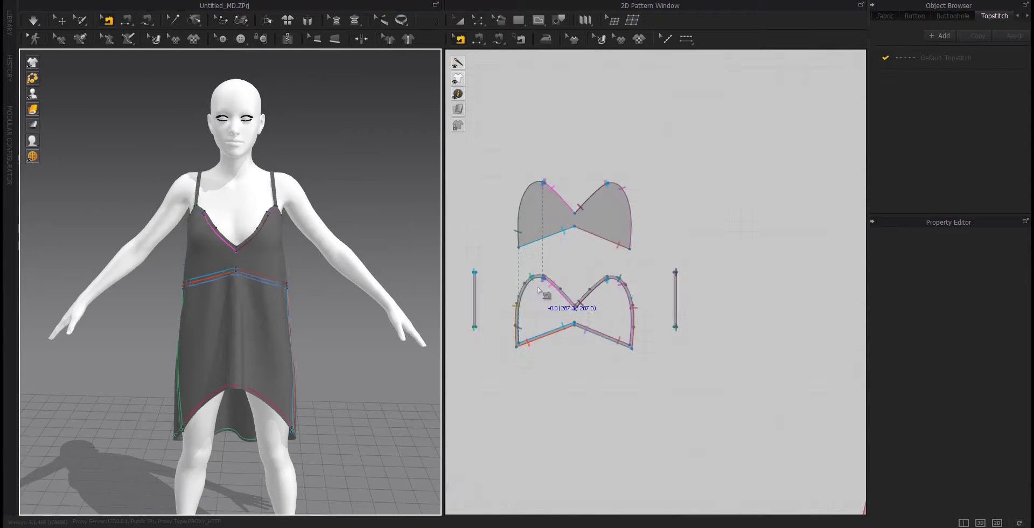
key("z")
middle_click_drag(586, 273, 653, 265)
left_click_drag(697, 362, 697, 362)
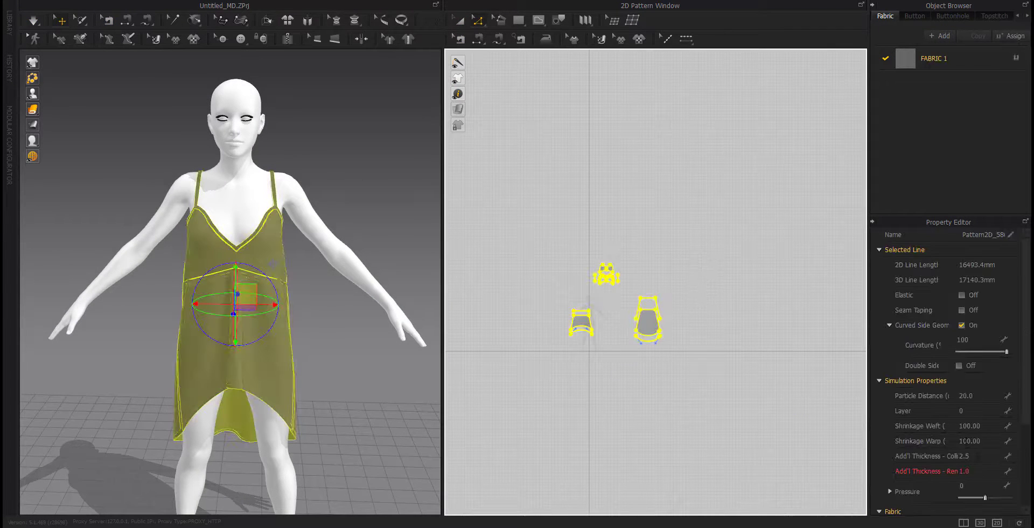
left_click(984, 470)
left_click(807, 426)
left_click_drag(734, 233, 543, 407)
left_click(977, 470)
type("1")
Check the additional rendering thickness of the back, front and bust pattern groups, selecting each group separately.
scroll(619, 296, "up", 5)
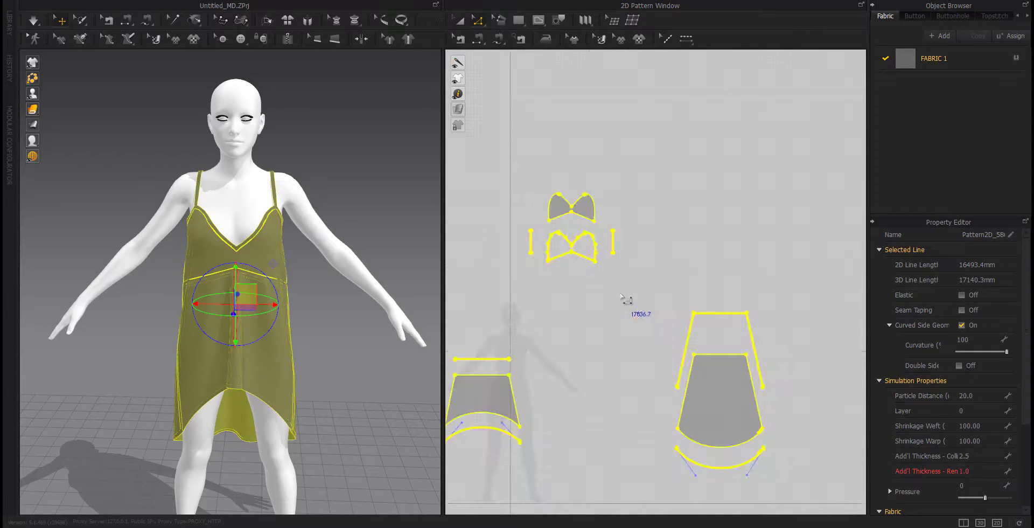
scroll(625, 308, "down", 2)
key("a")
left_click(585, 272)
left_click_drag(749, 305, 626, 414)
left_click_drag(500, 321, 574, 416)
left_click_drag(638, 222, 548, 284)
left_click(610, 259)
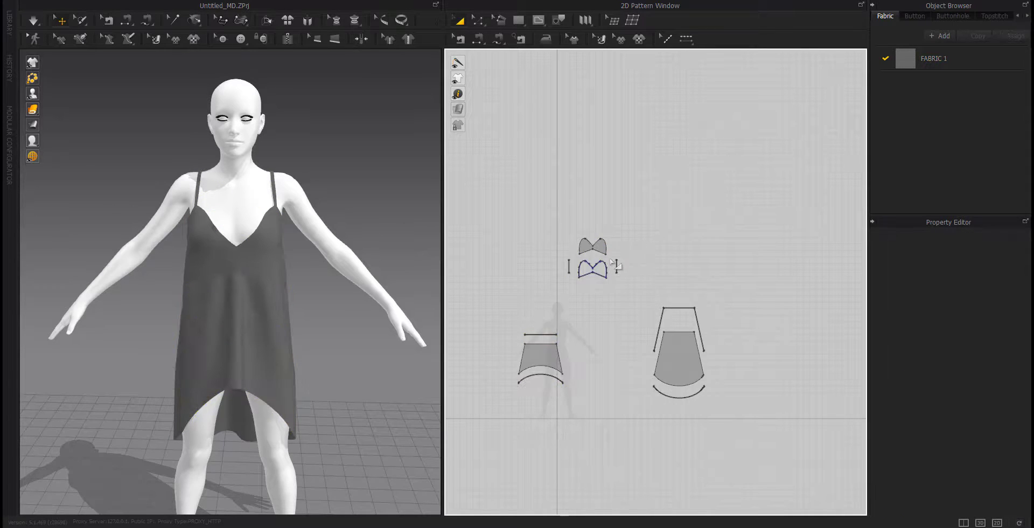
scroll(610, 257, "up", 5)
left_click_drag(652, 258, 619, 326)
left_click_drag(613, 170, 498, 380)
left_click(545, 391)
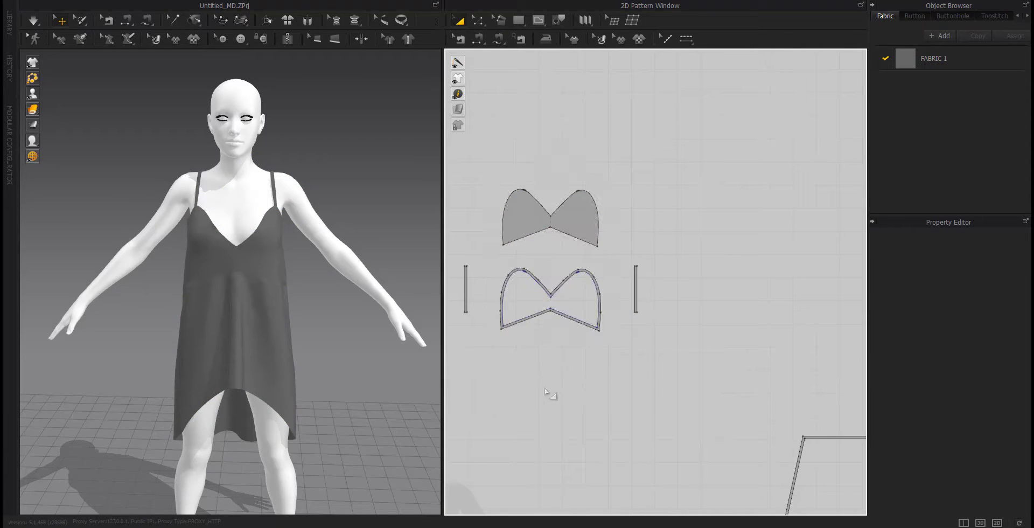
Select both straps and set their additional rendering thickness to 2 mm.
left_click(636, 288)
left_click_drag(443, 348, 443, 348, "shift")
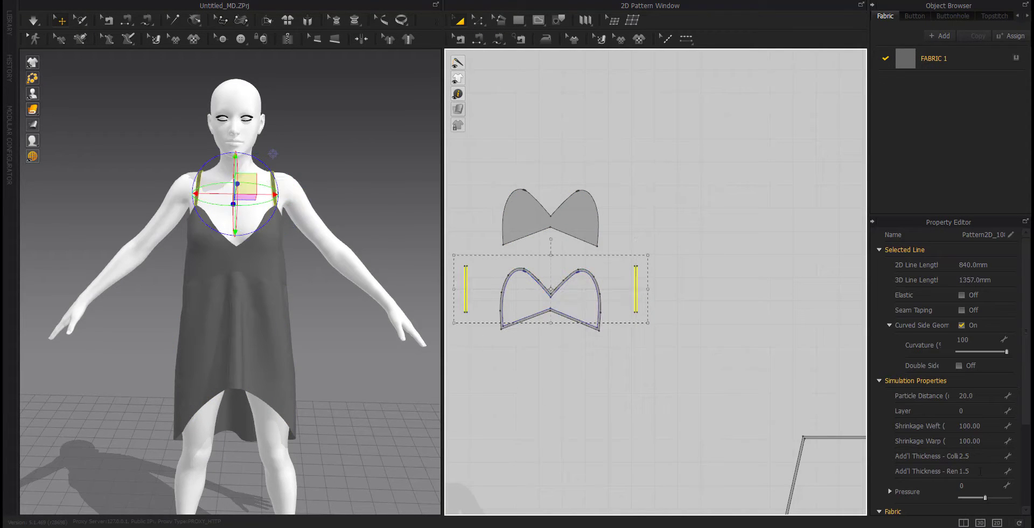
left_click(970, 470)
type("2")
key("Return")
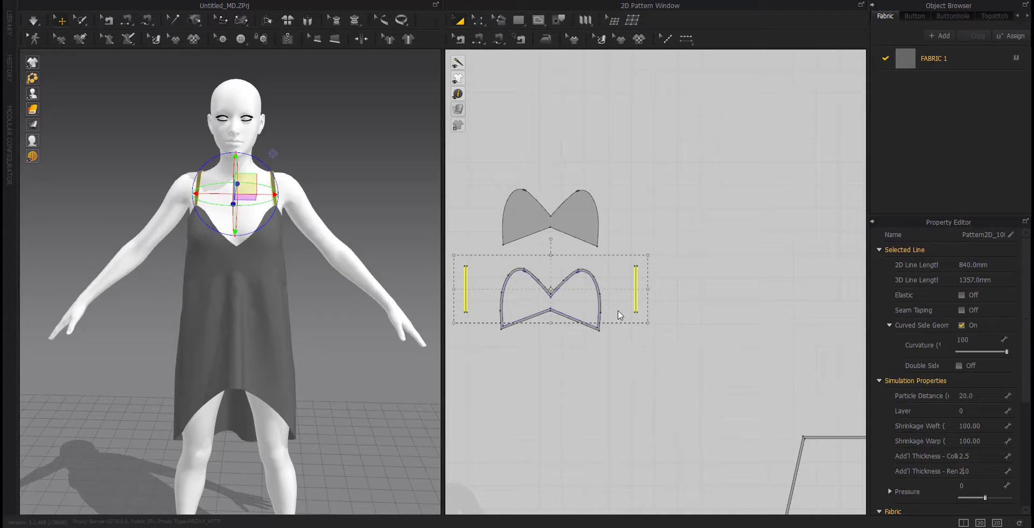
Select the bust edge trim pieces and set their additional rendering thickness to 1.5 mm.
left_click(618, 314)
middle_click_drag(594, 274, 659, 261)
left_click_drag(538, 356, 537, 356)
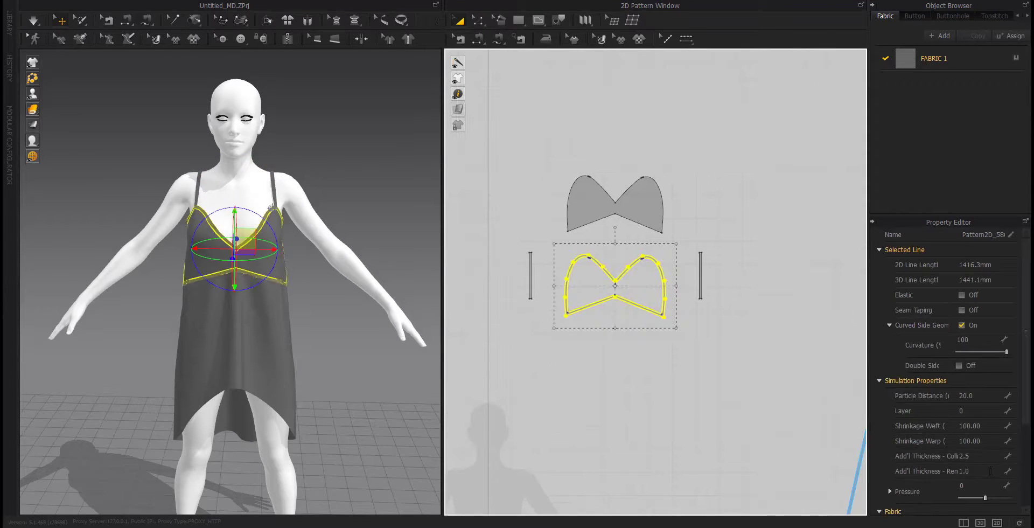
left_click(990, 471)
type("1.5")
left_click(735, 390)
Select the edge trims around the front and back skirt panels and set their additional rendering thickness to 1.5 mm.
scroll(715, 344, "down", 4)
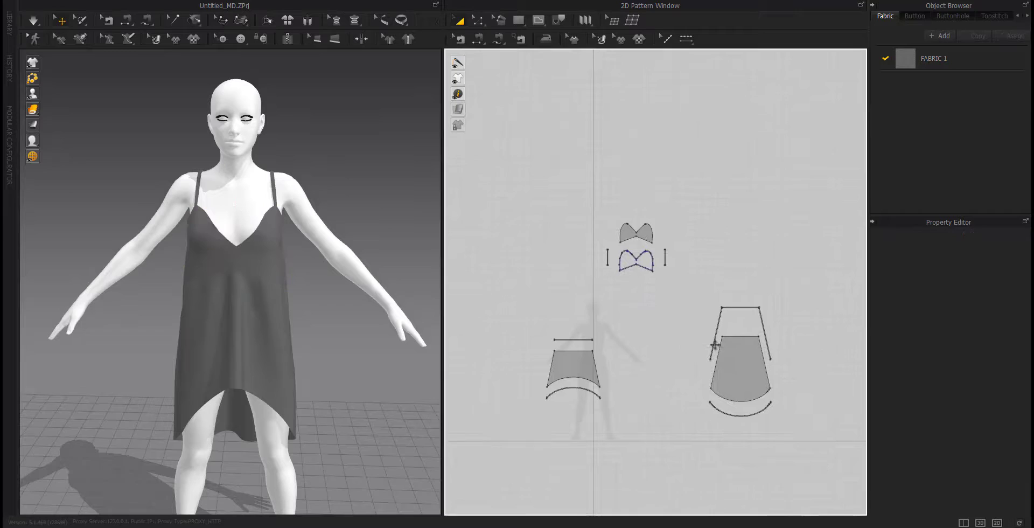
left_click(747, 306)
left_click(740, 415, "shift")
left_click(572, 392, "shift")
left_click(573, 339, "shift")
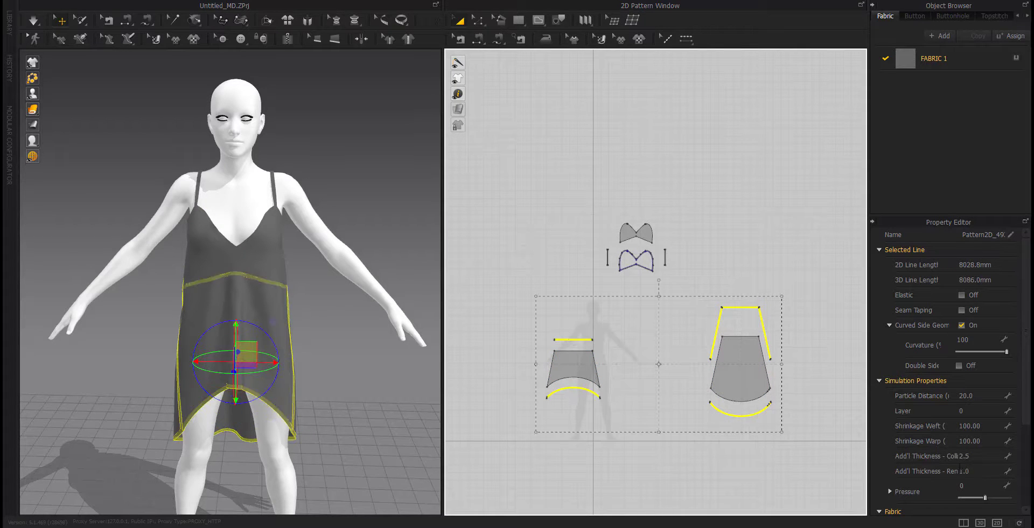
left_click(974, 469)
type("1.5")
left_click(809, 391)
Select all patterns, set their particle distance to 5 mm and simulate the dress at the finer mesh.
scroll(266, 263, "up", 5)
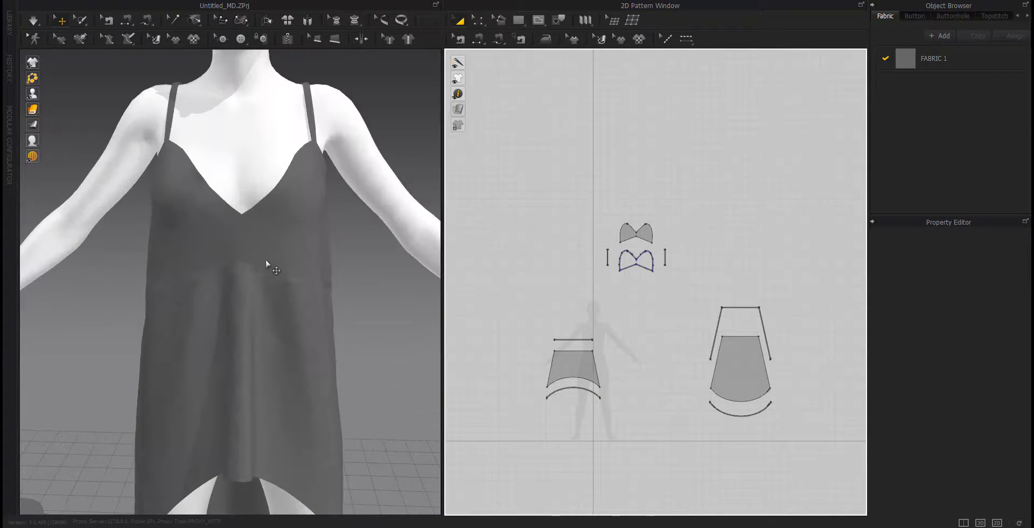
left_click_drag(531, 449, 532, 450)
left_click(989, 398)
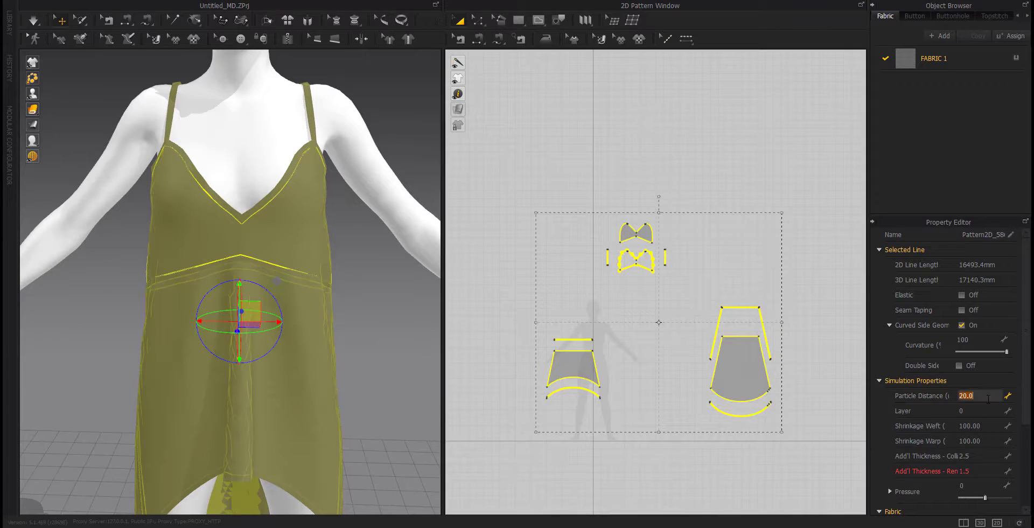
left_click(745, 453)
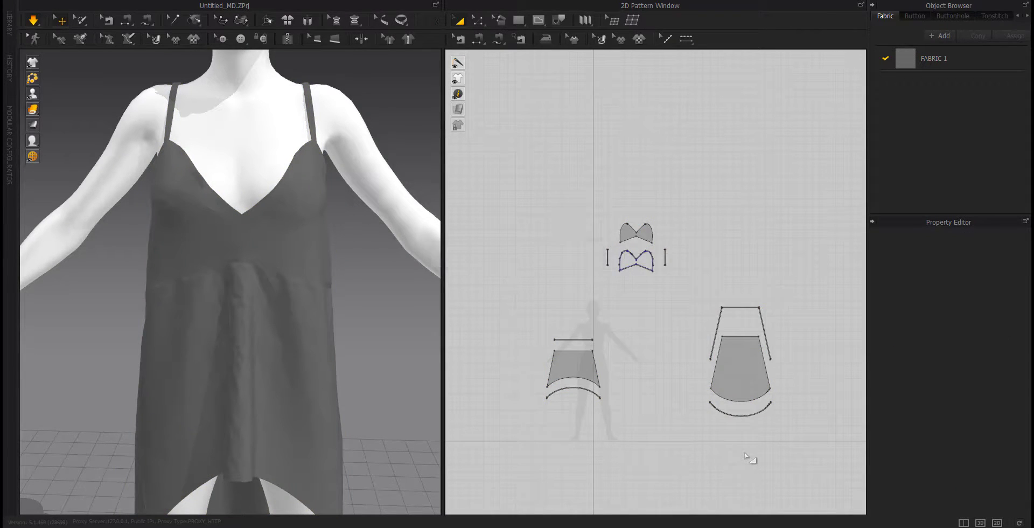
key("space")
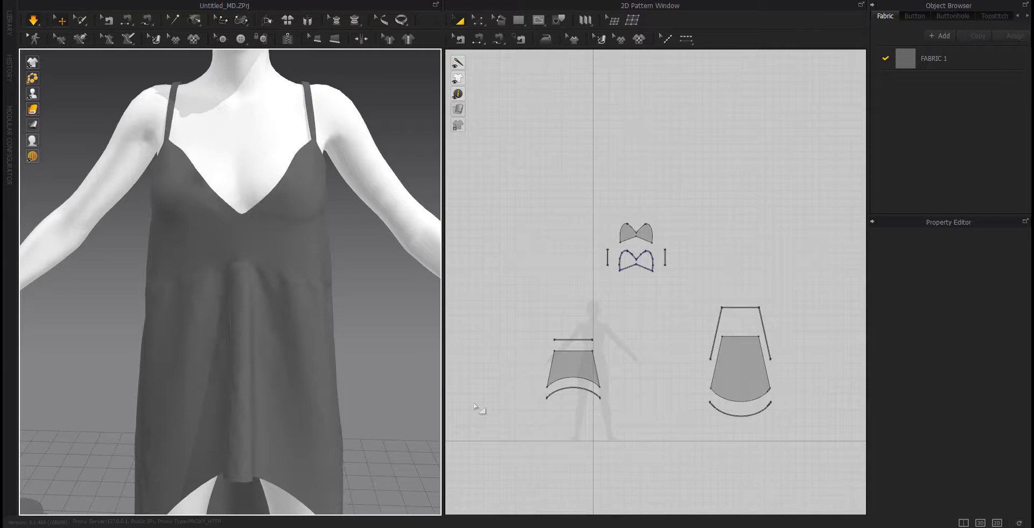
Examine the bust trim and its seams close up on the simulated dress.
right_click_drag(198, 283, 238, 285)
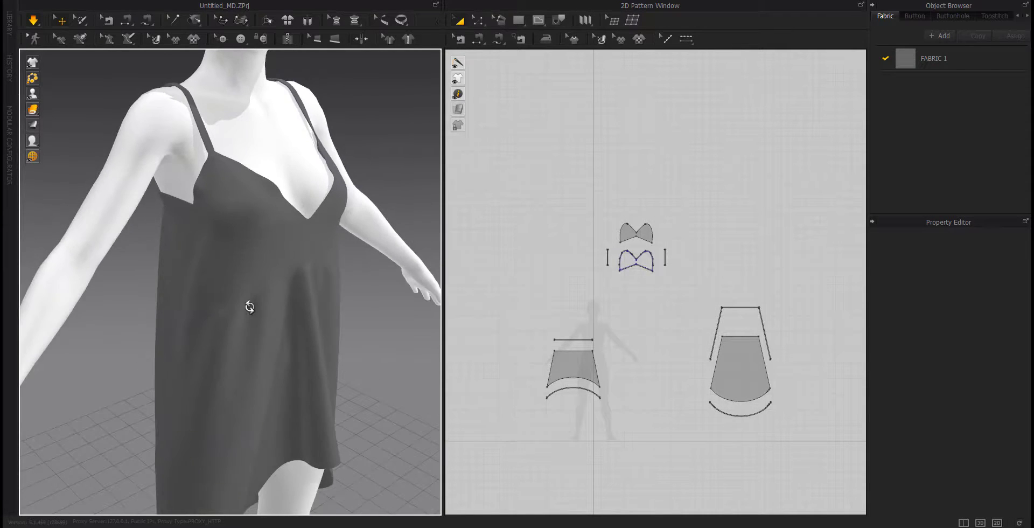
scroll(250, 299, "up", 3)
left_click(215, 379)
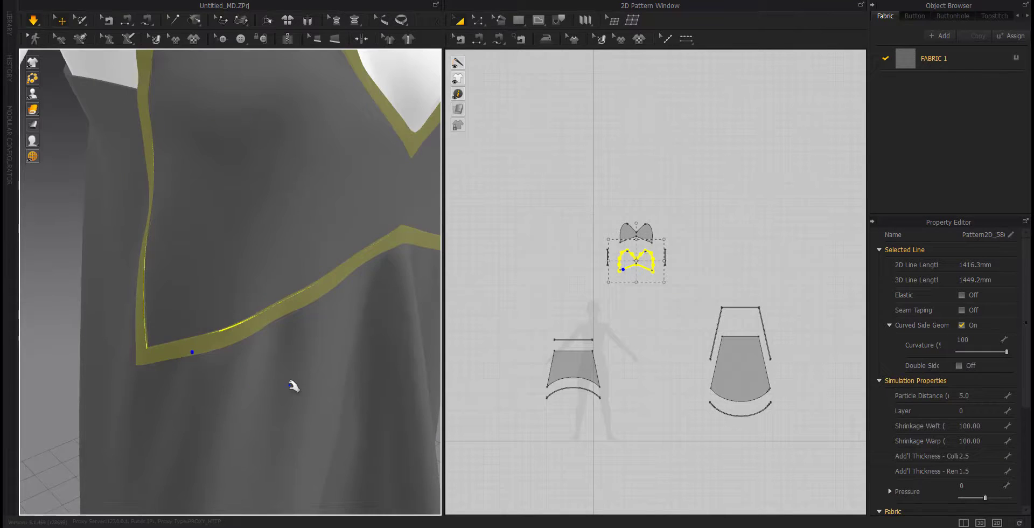
scroll(291, 391, "down", 5)
scroll(148, 367, "up", 5)
left_click(235, 380)
right_click_drag(235, 380, 307, 389)
scroll(307, 390, "down", 1)
middle_click_drag(307, 389, 276, 368)
Examine the dress on the avatar from the back and at full length from the front.
right_click_drag(336, 400, 69, 384)
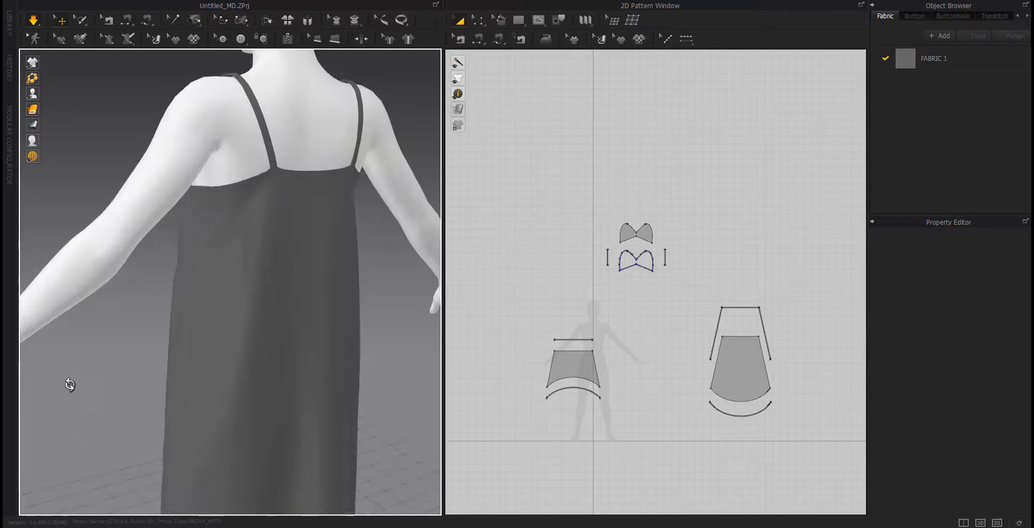
right_click_drag(266, 411, 389, 328)
scroll(389, 329, "down", 2)
middle_click_drag(389, 328, 359, 410)
scroll(325, 390, "down", 2)
scroll(312, 375, "down", 2)
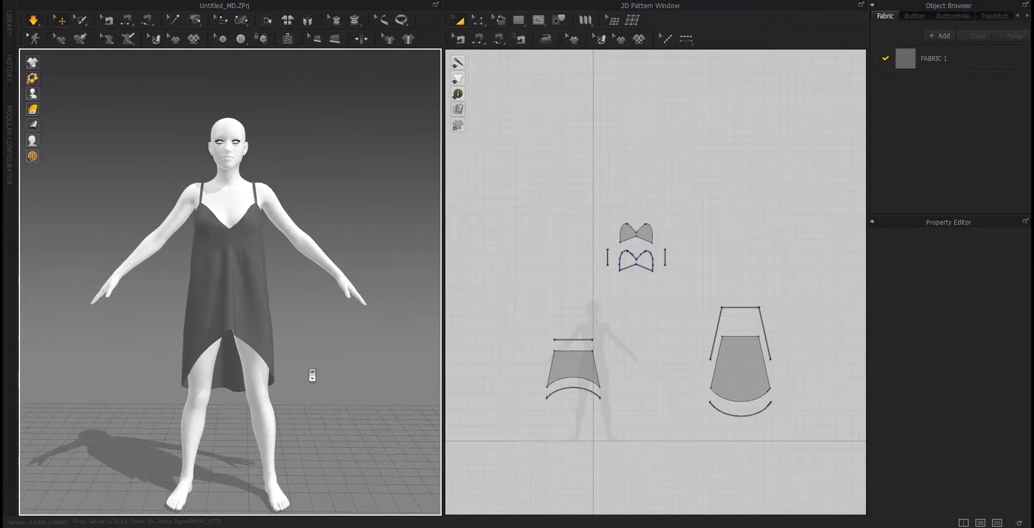
right_click_drag(251, 393, 180, 396)
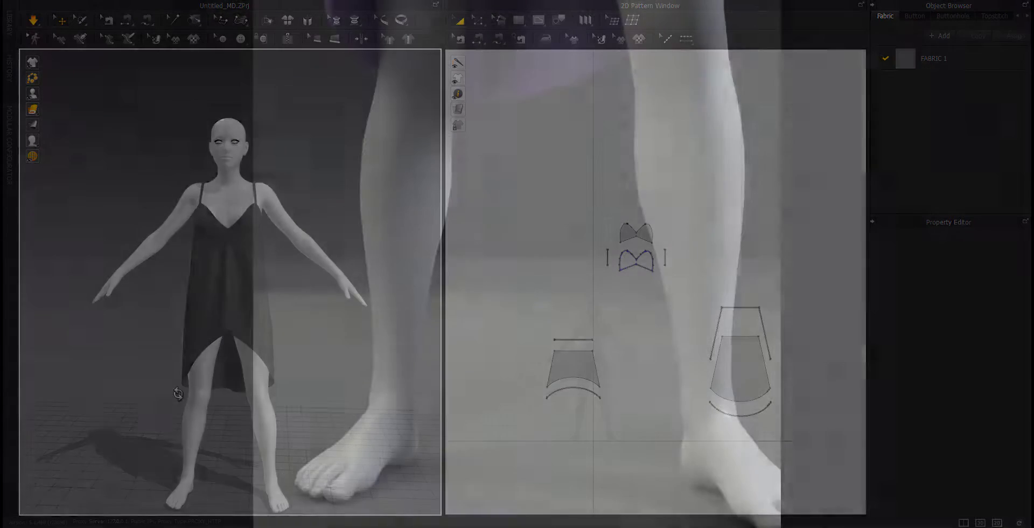